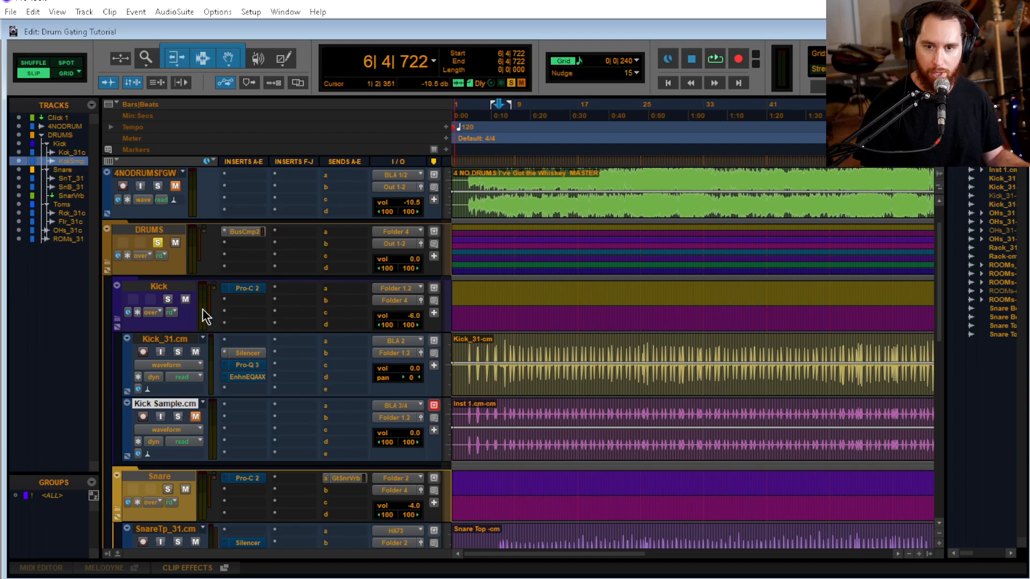
Place the playback start at 7|1|020 on the Kick_31.cm track and play the full drum mix
left_click(506, 353)
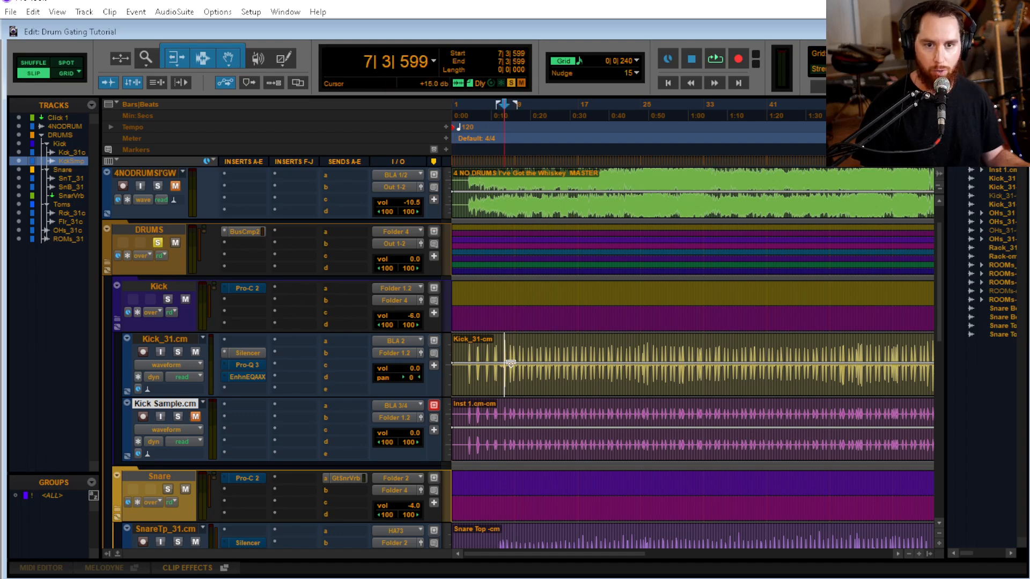
key("t")
key("t")
key("t")
left_click(652, 344)
key("space")
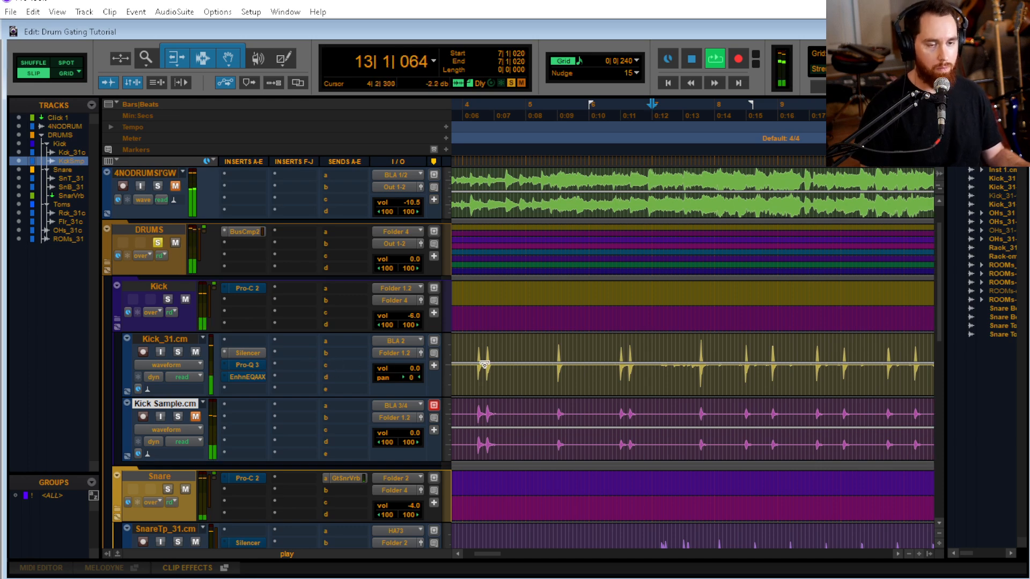
Look through the kick, snare, tom, overhead and room tracks while the drums play, and stop playback
scroll(591, 369, "right", 5)
scroll(670, 371, "down", 2)
scroll(630, 377, "down", 3)
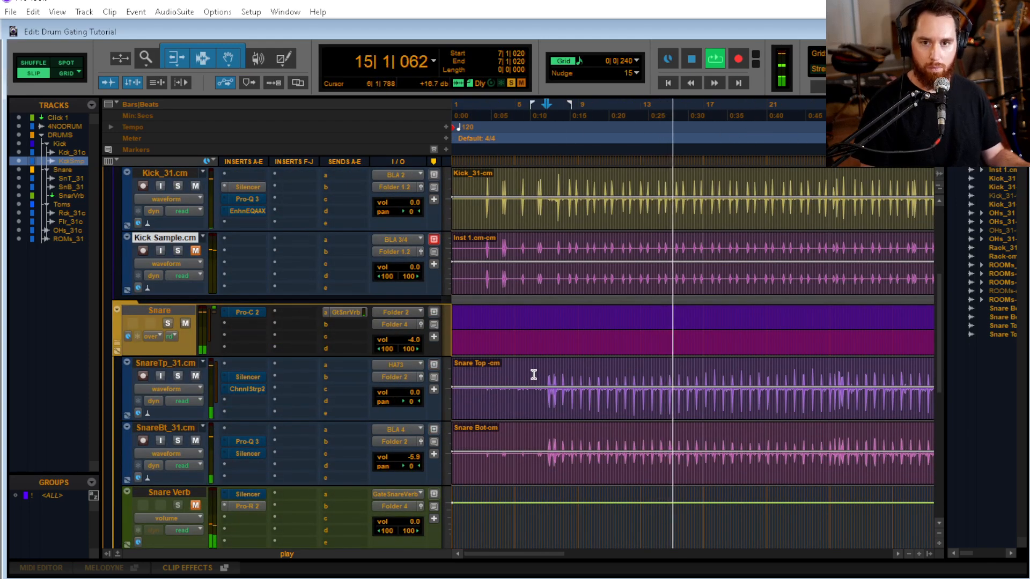
scroll(534, 374, "down", 3)
scroll(534, 374, "down", 4)
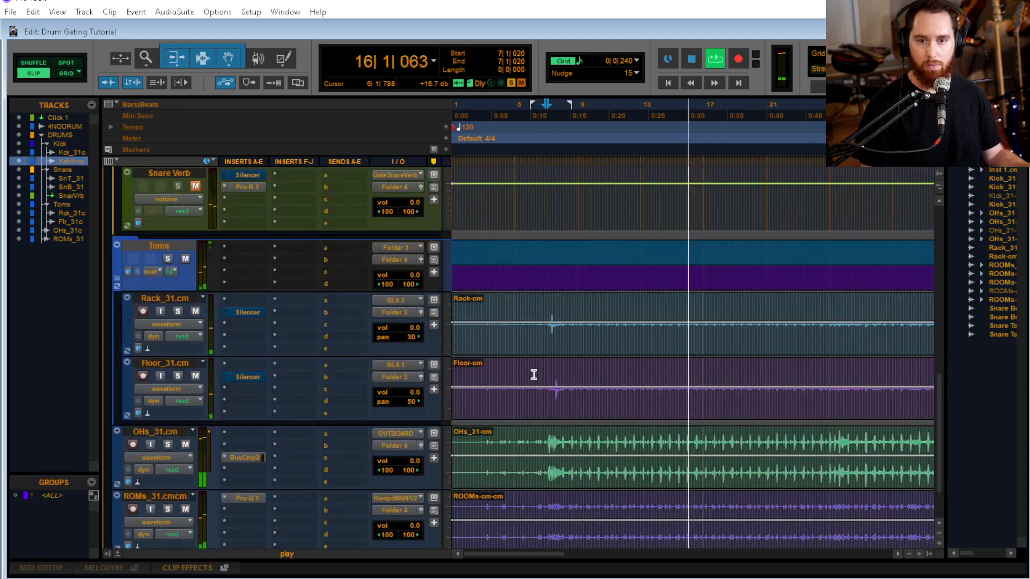
key("space")
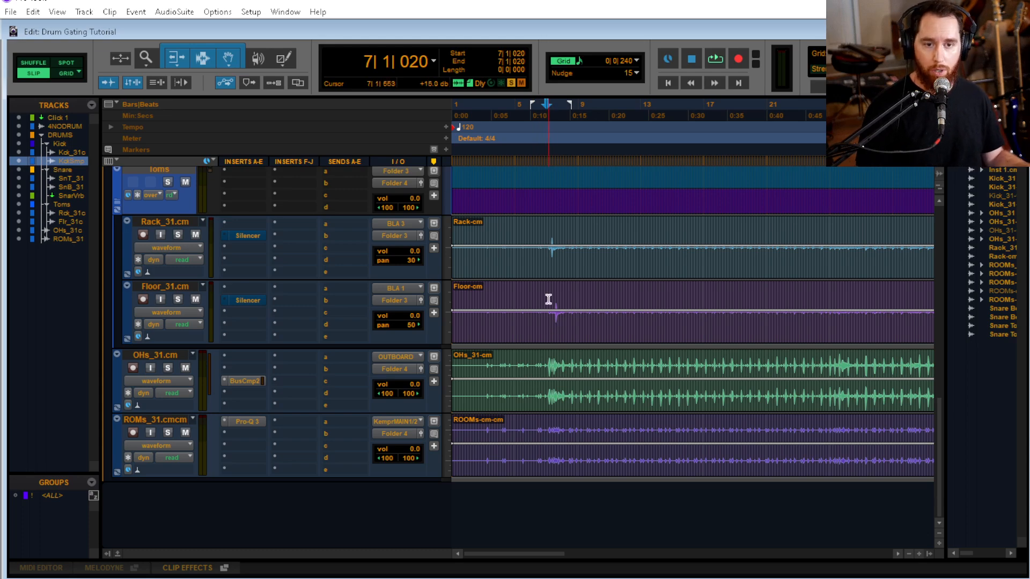
Review the kick tracks and view the Silencer plug-in inserted on Kick_31.cm
scroll(549, 299, "up", 10)
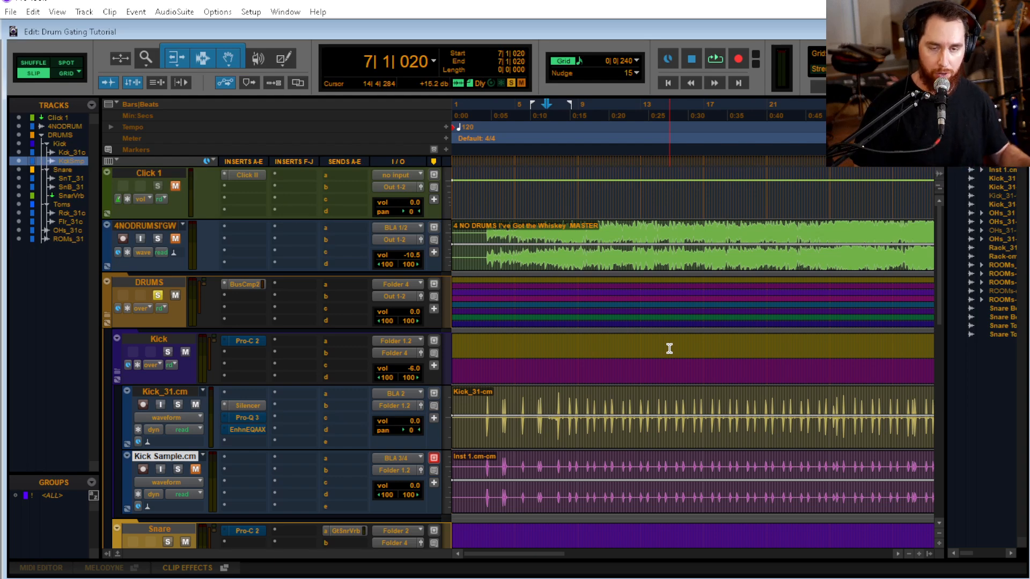
scroll(588, 349, "down", 2)
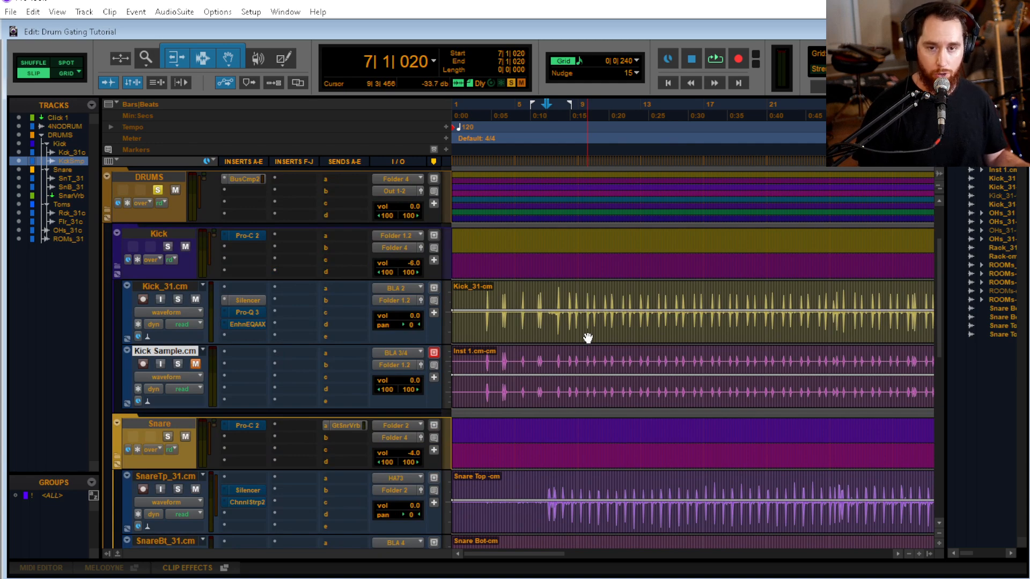
scroll(585, 356, "up", 2)
scroll(588, 349, "down", 2)
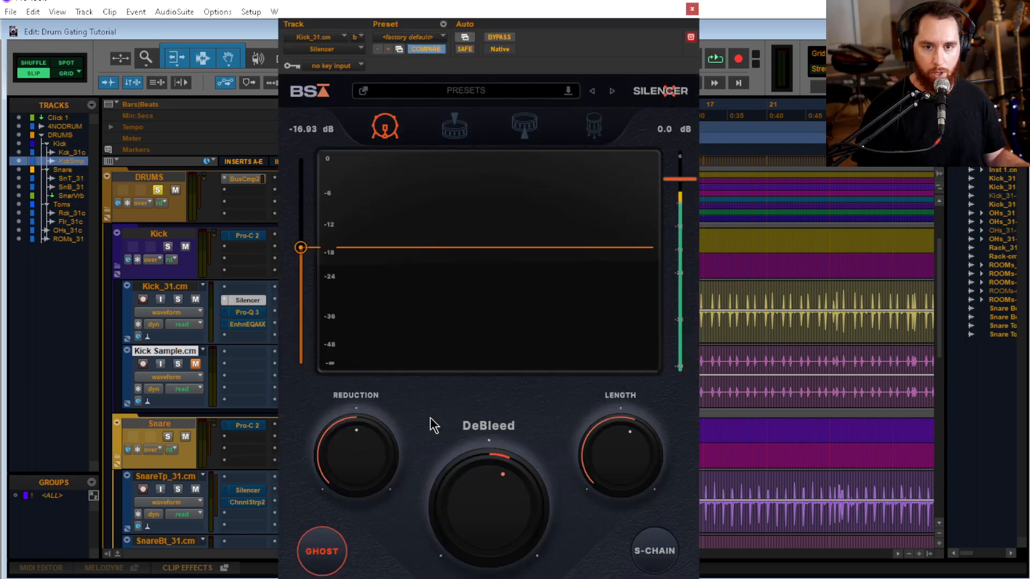
left_click(692, 8)
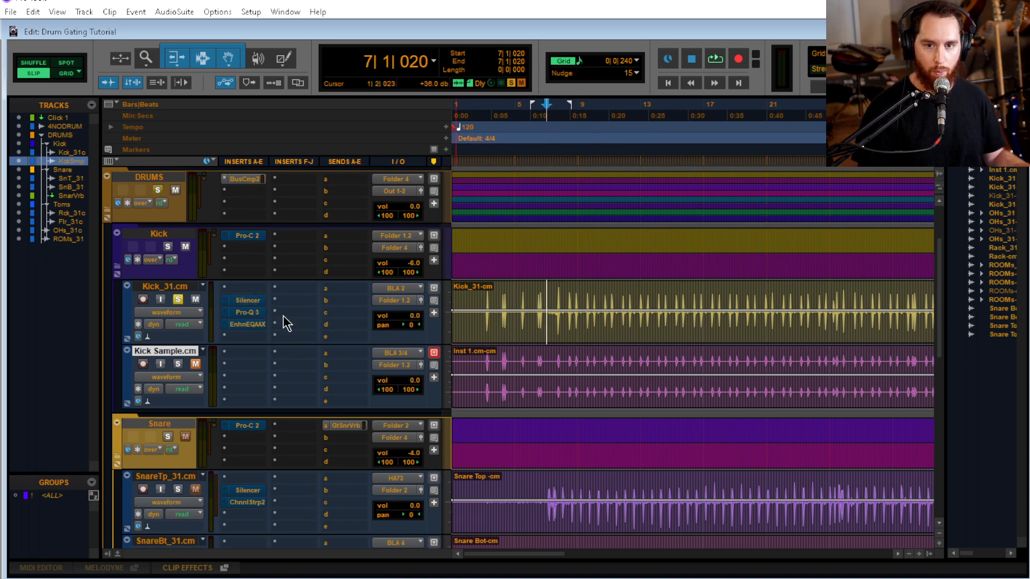
Play the soloed Kick_31.cm track to compare it with Silencer switched in and out
key("space")
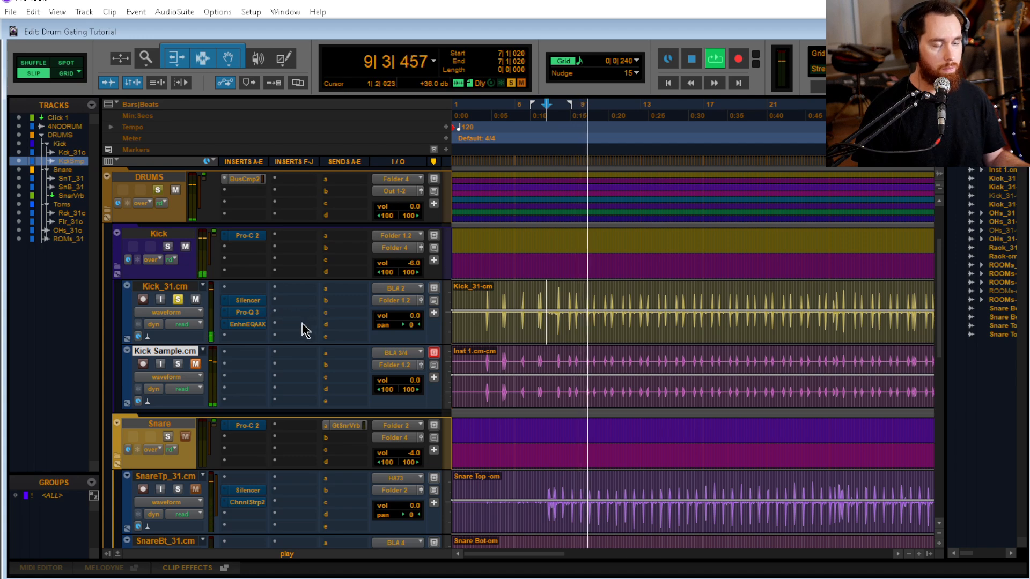
left_click(257, 302, "ctrl")
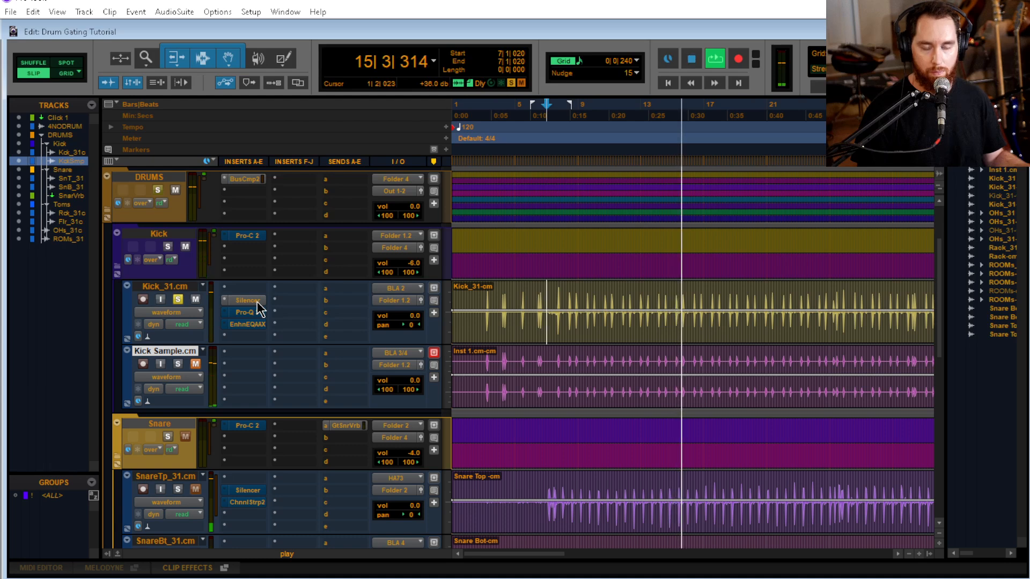
key("space")
key("space")
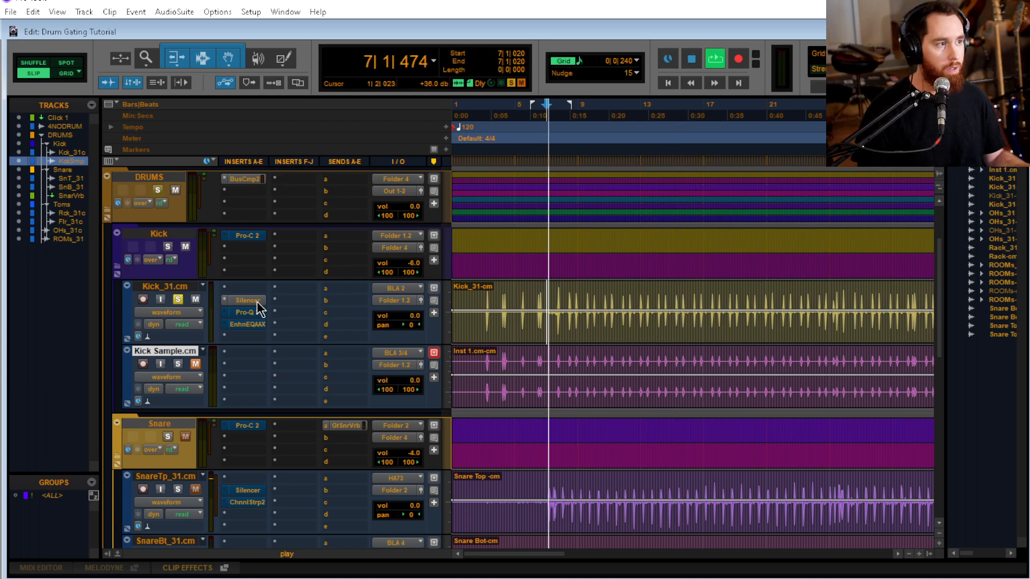
key("space")
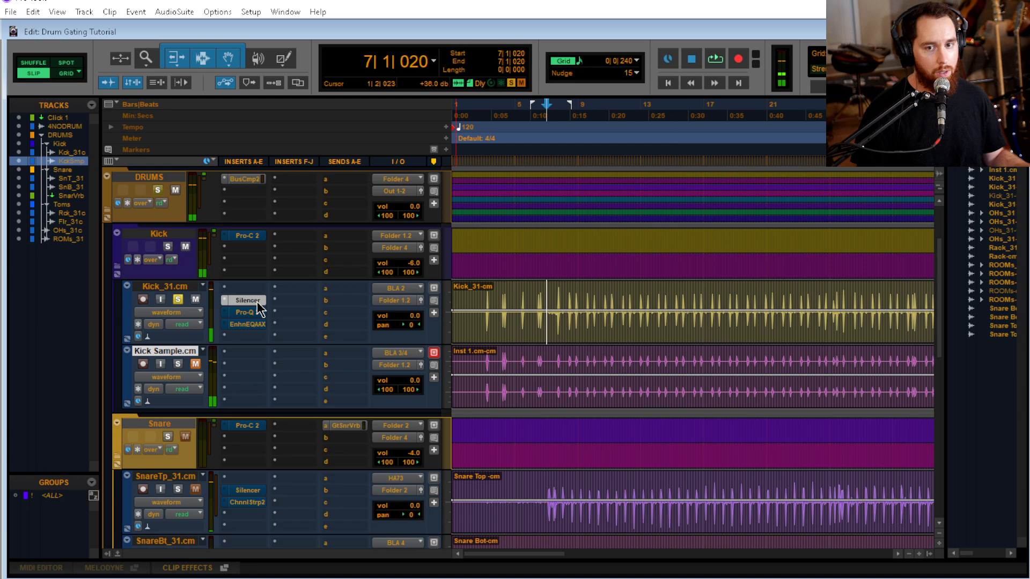
Compare the kick with Silencer bypassed and active, and turn off the plug-in's Ghost mode
left_click(256, 303)
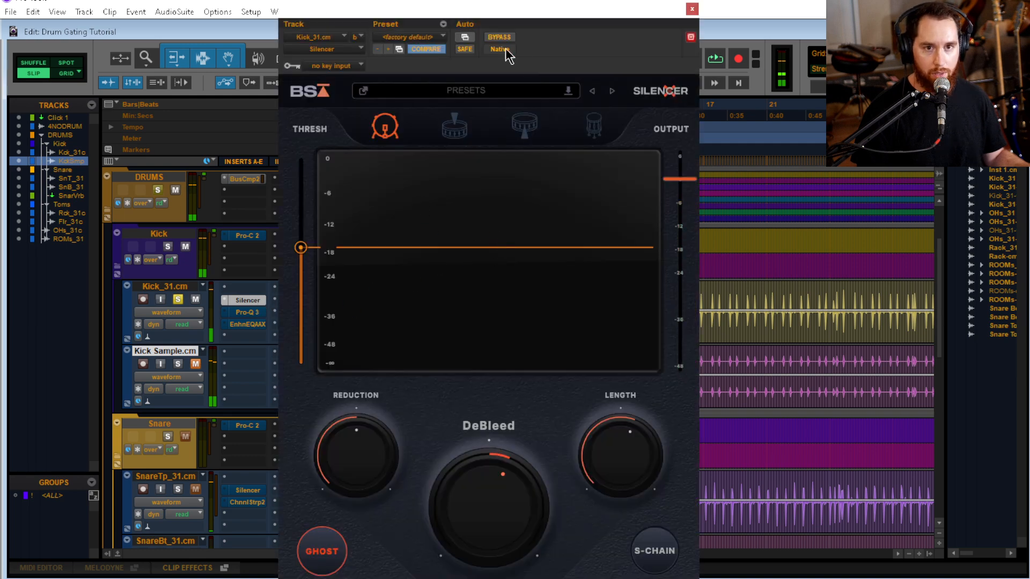
left_click(500, 37)
key("space")
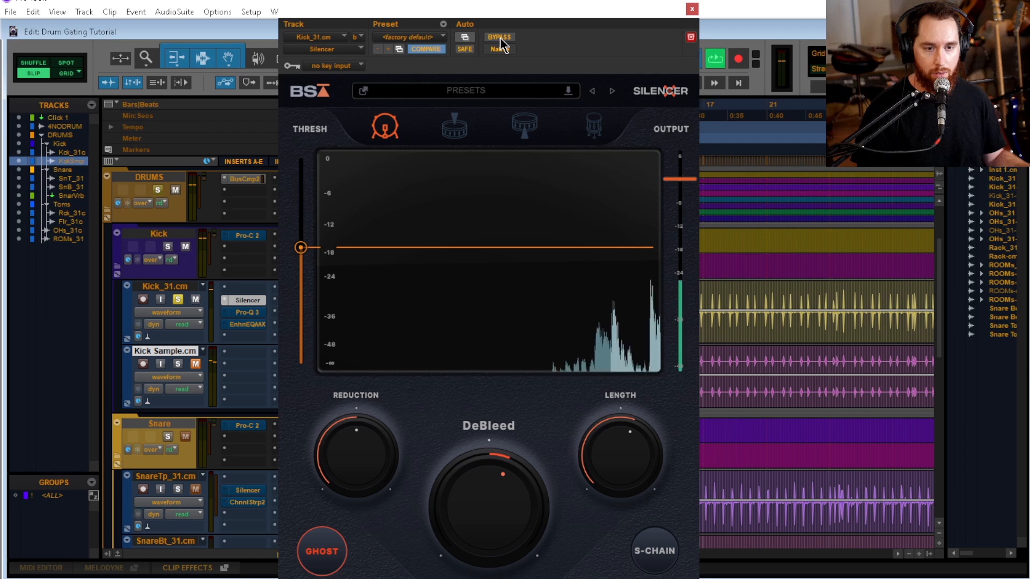
left_click(500, 38)
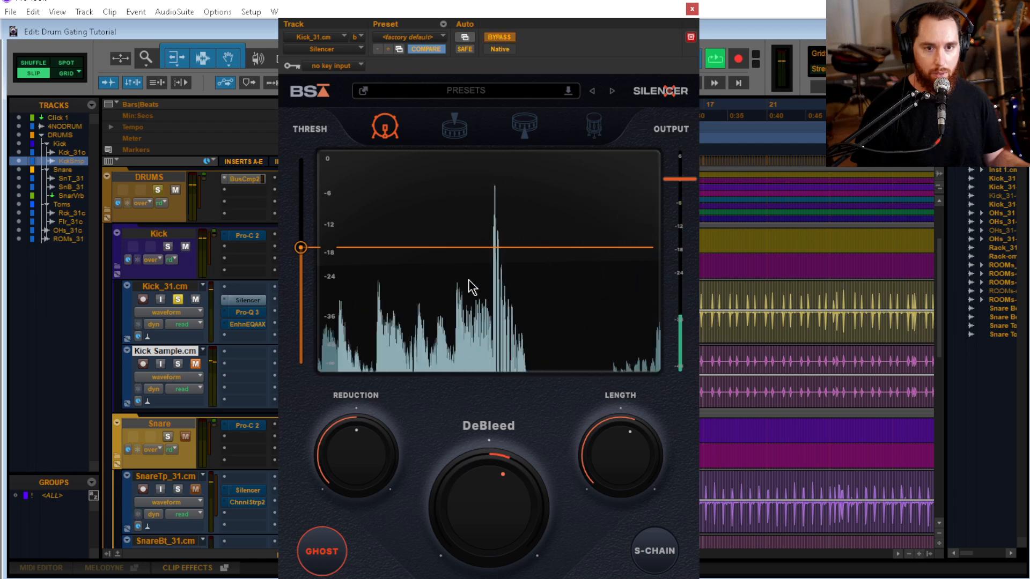
left_click(317, 558)
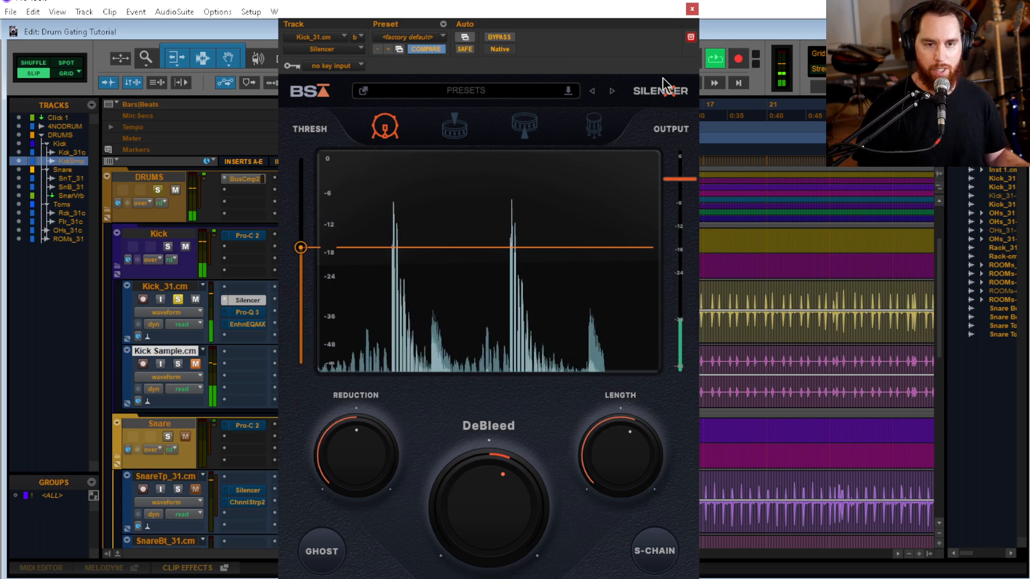
left_click(692, 10)
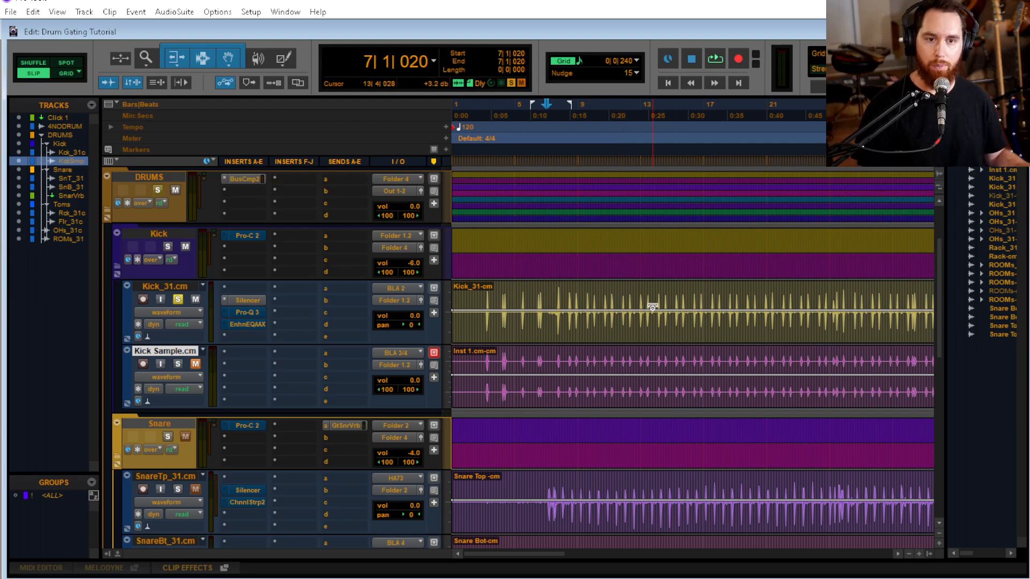
Check Silencer's Reduction, DeBleed and Length settings on Kick_31.cm against the kick hits around bar 7
left_click(251, 303)
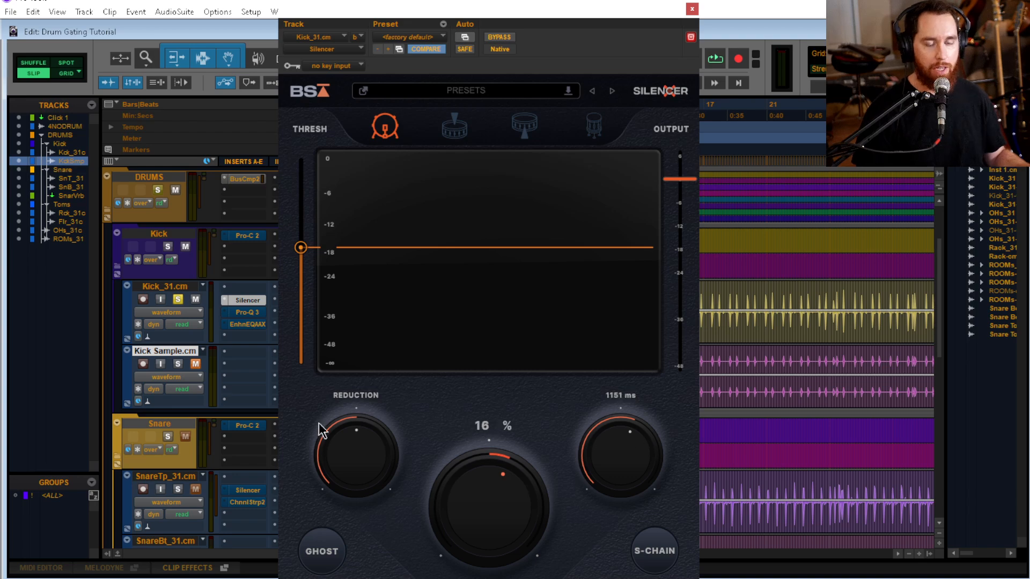
left_click(693, 12)
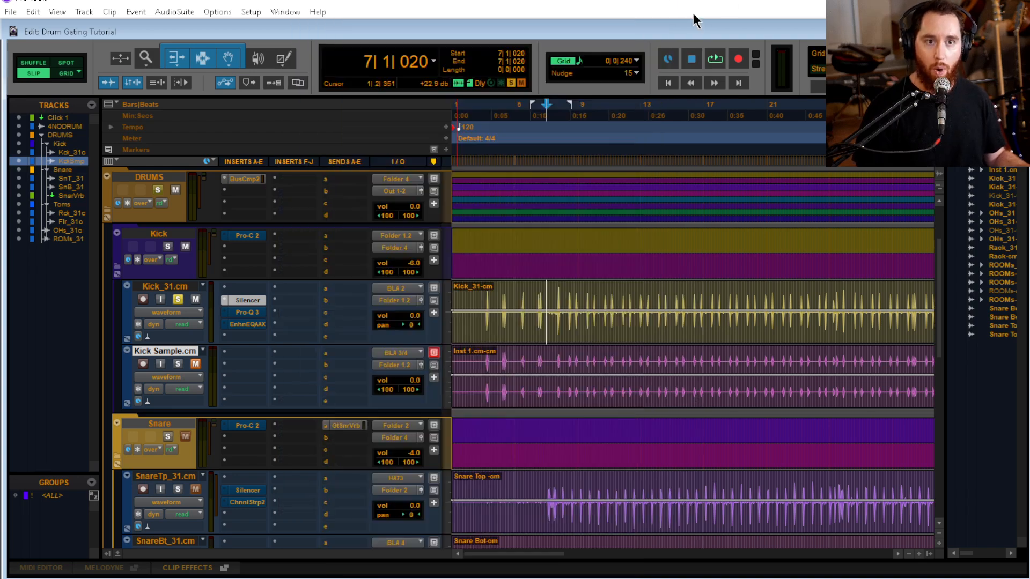
key("r")
key("t")
key("t")
key("t")
key("t")
key("t")
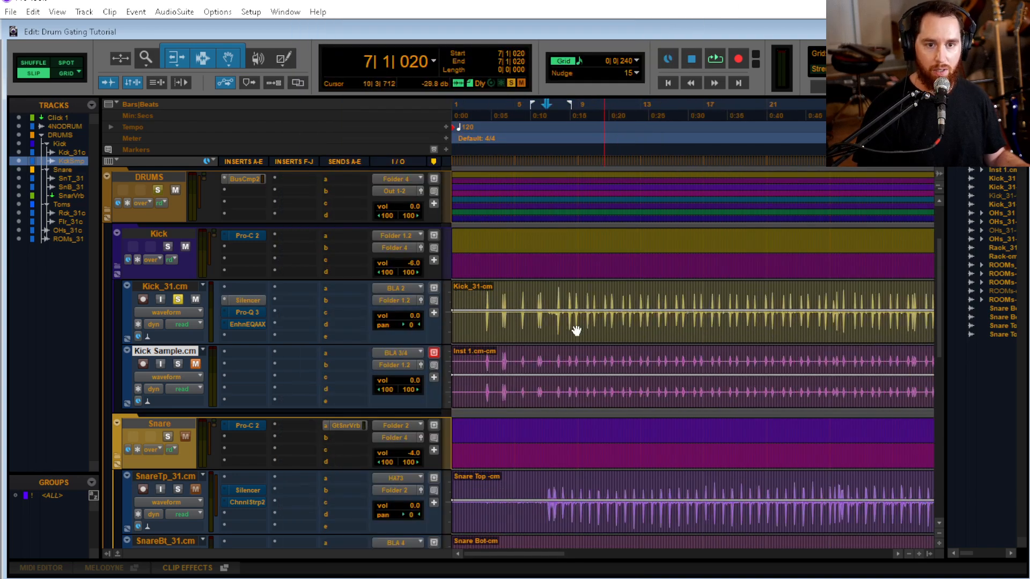
Open Silencer on Kick_31.cm and examine its list of factory presets without loading one
left_click(223, 302)
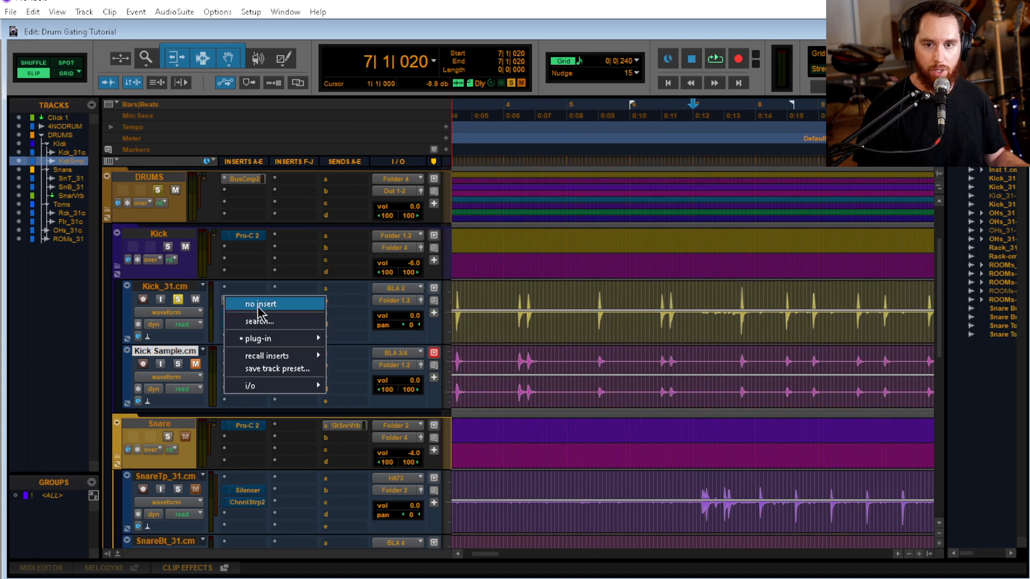
left_click(624, 31)
left_click(265, 301)
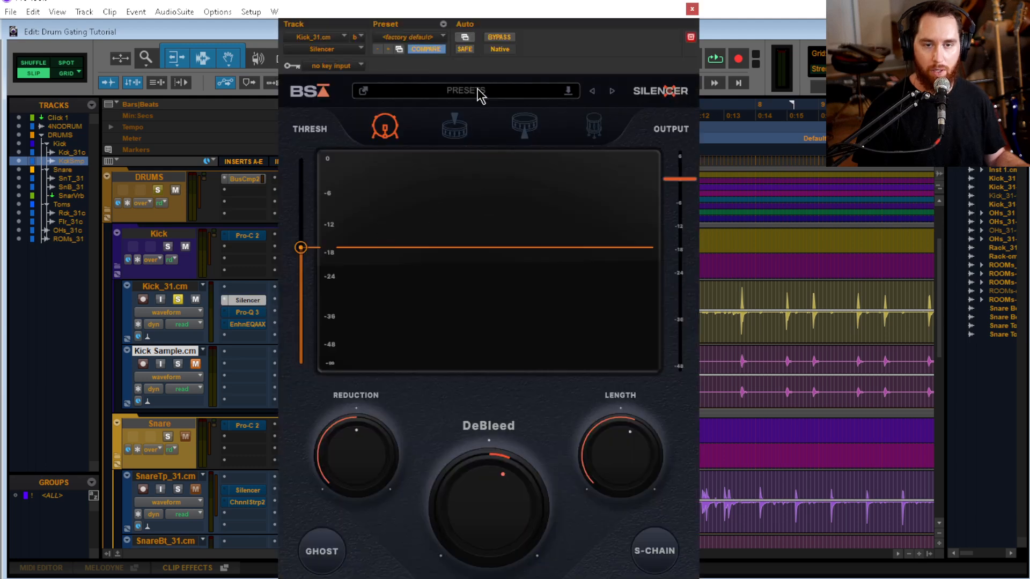
left_click(479, 96)
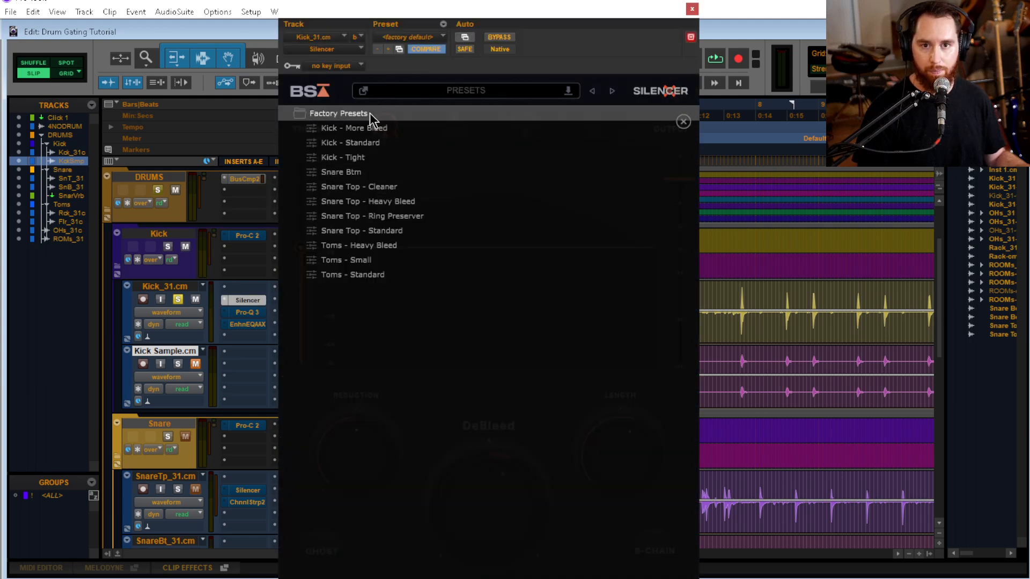
left_click(372, 115)
left_click(455, 115)
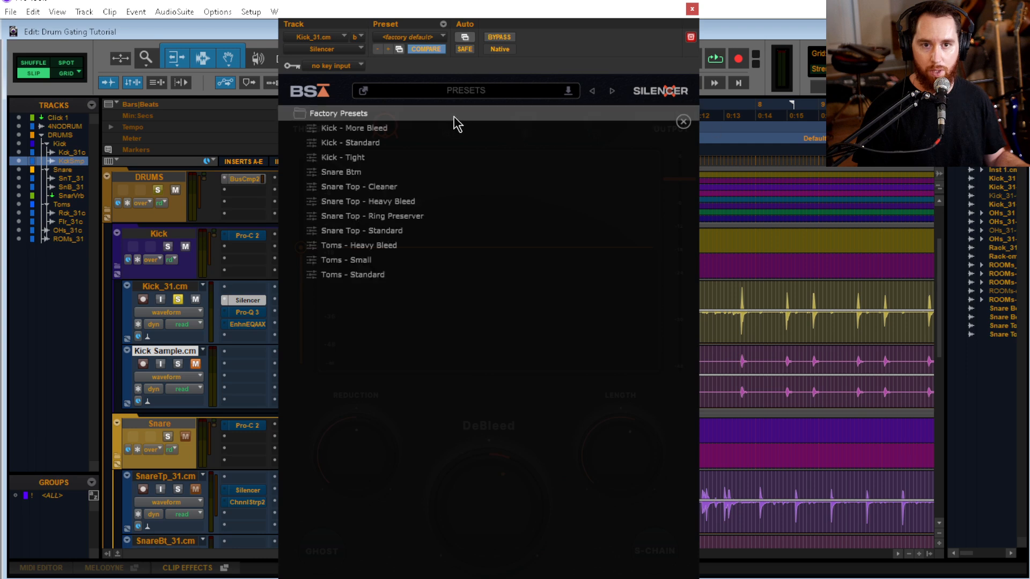
left_click(683, 122)
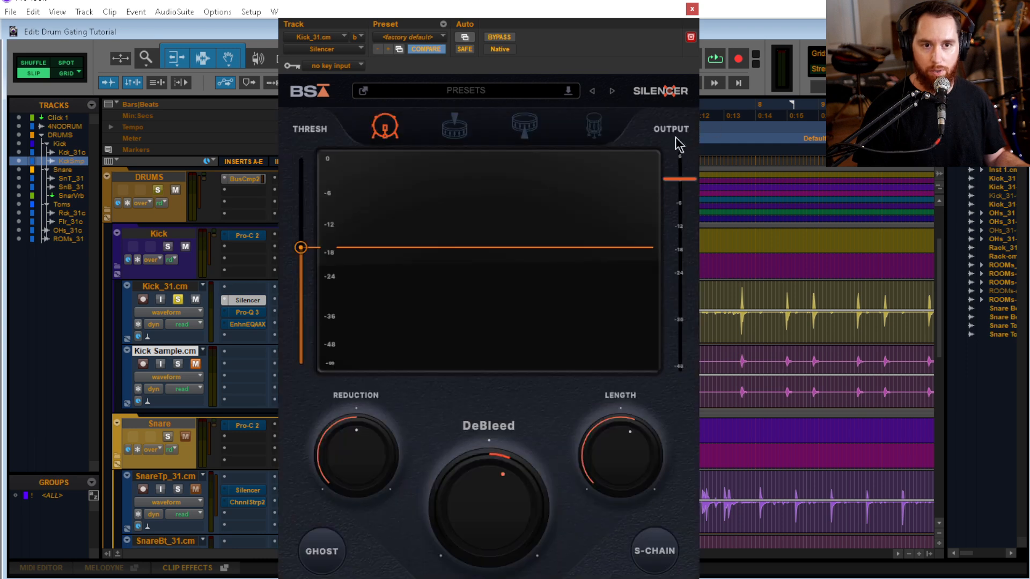
Reset Silencer's DeBleed to 0% and Length to 1000 ms, and move the plug-in window clear of the waveforms
left_click(466, 493, "alt")
left_click(659, 460, "alt")
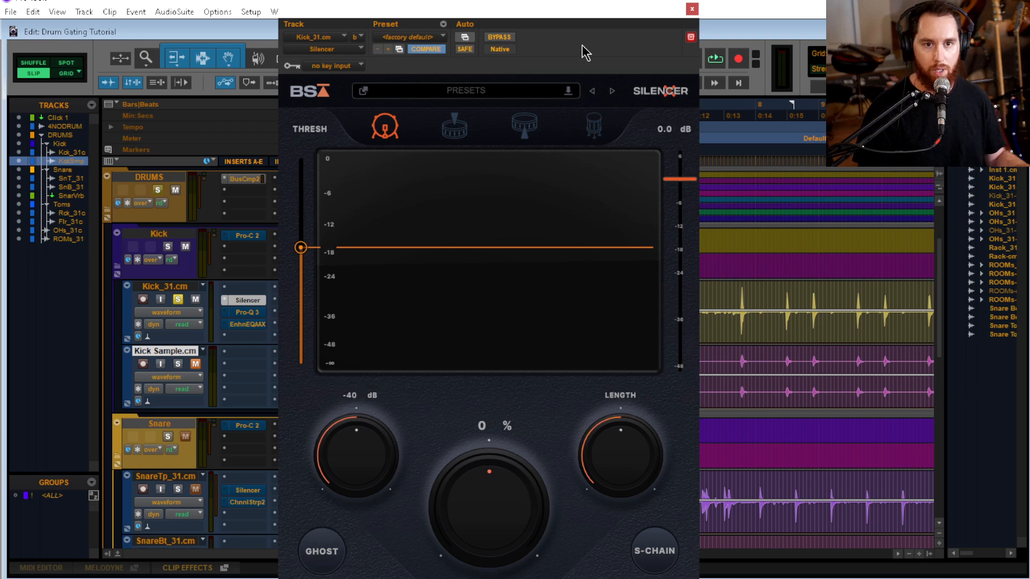
left_click_drag(573, 19, 342, 21)
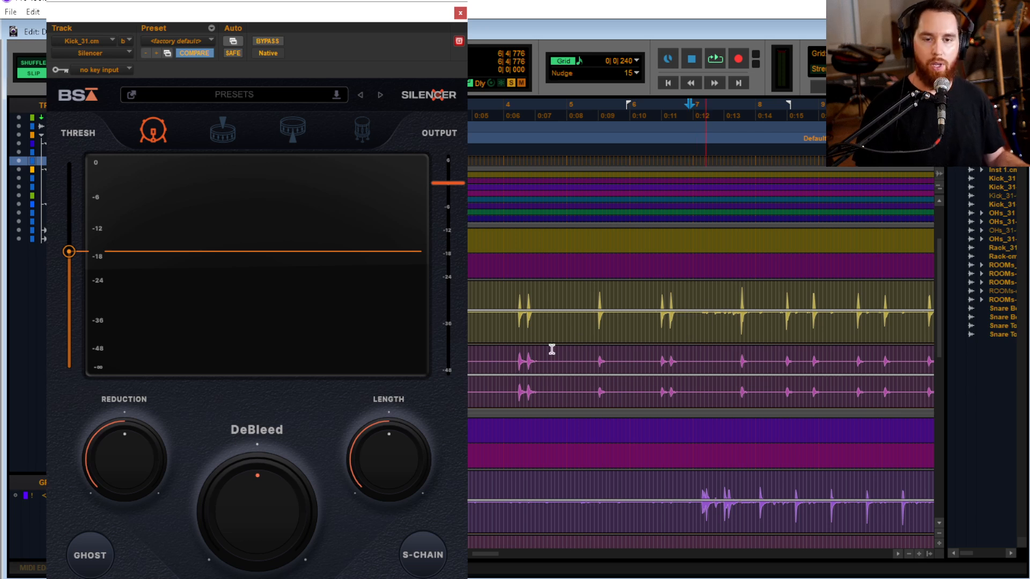
Play the kick from 7|1|020 to examine its hits and bleed against Silencer's threshold line
left_click(516, 344)
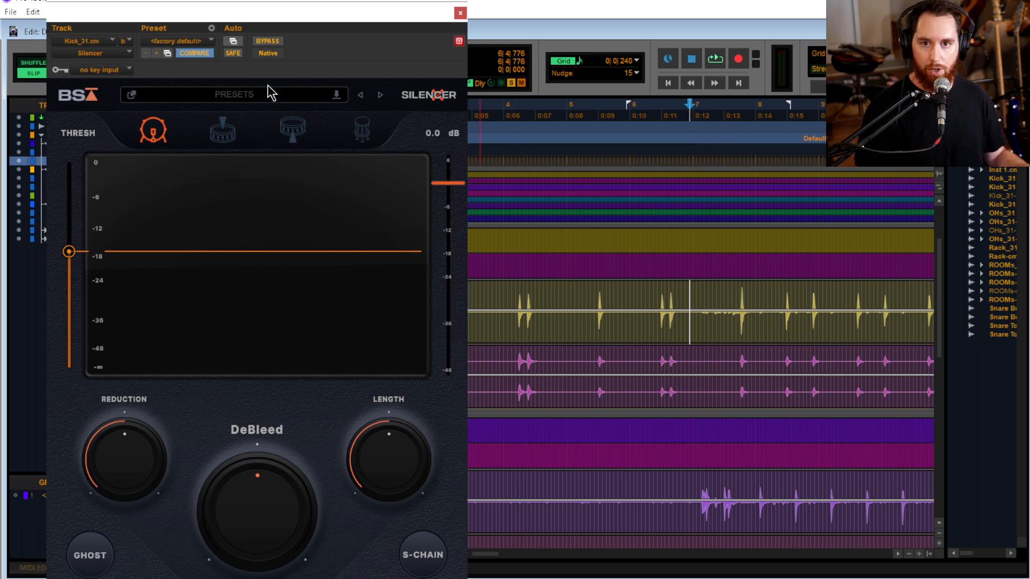
left_click(692, 299)
key("space")
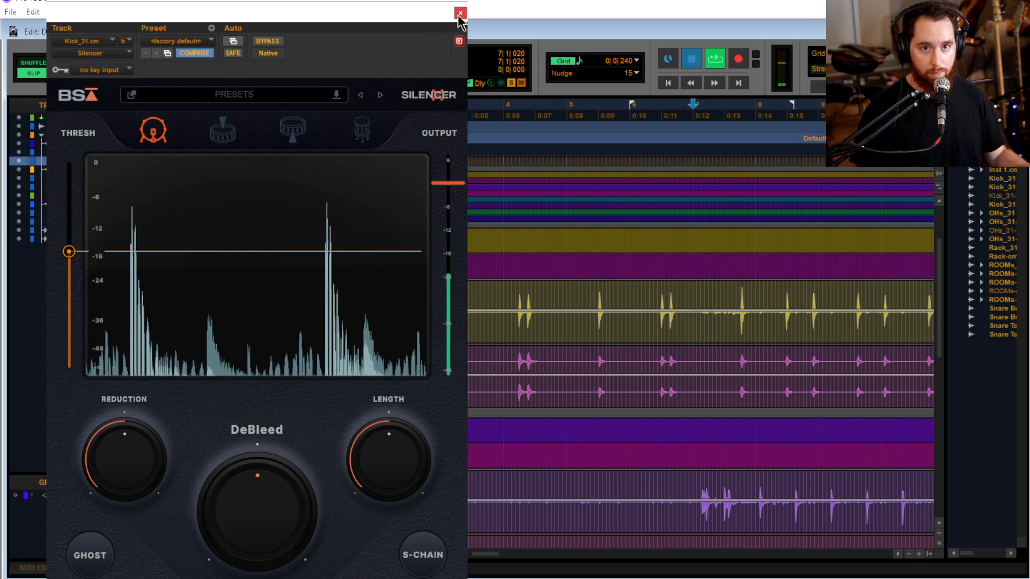
key("space")
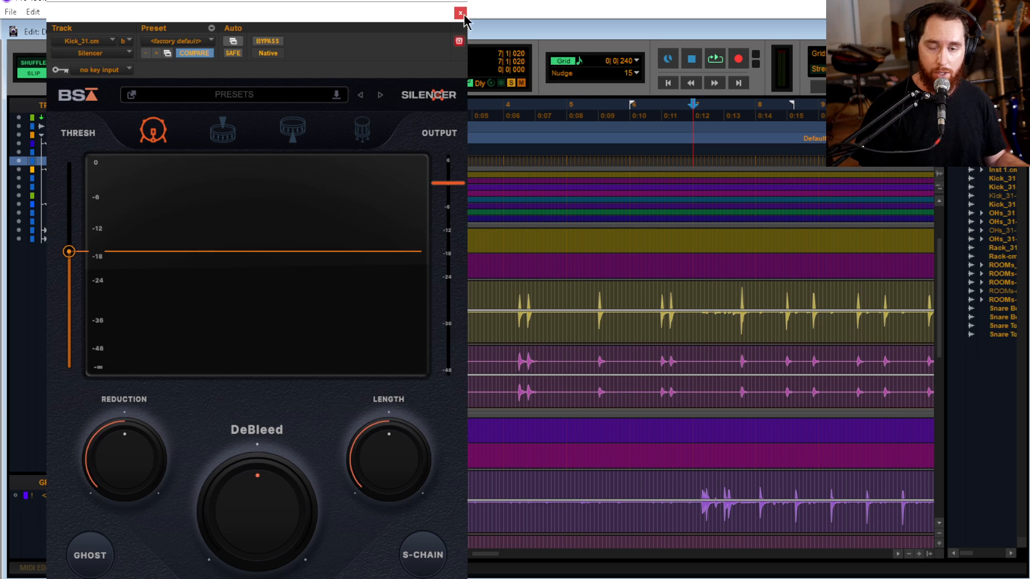
Set Silencer's Reduction to 0 dB, play the kick, and lower the Reduction to -80 dB during playback
left_click_drag(409, 24, 494, 18)
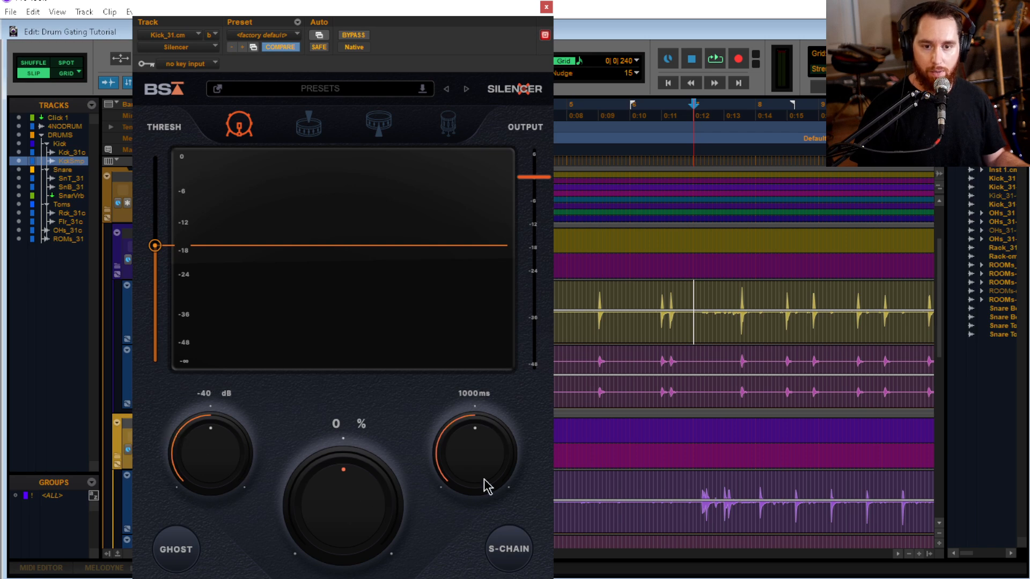
mouse_move(147, 246)
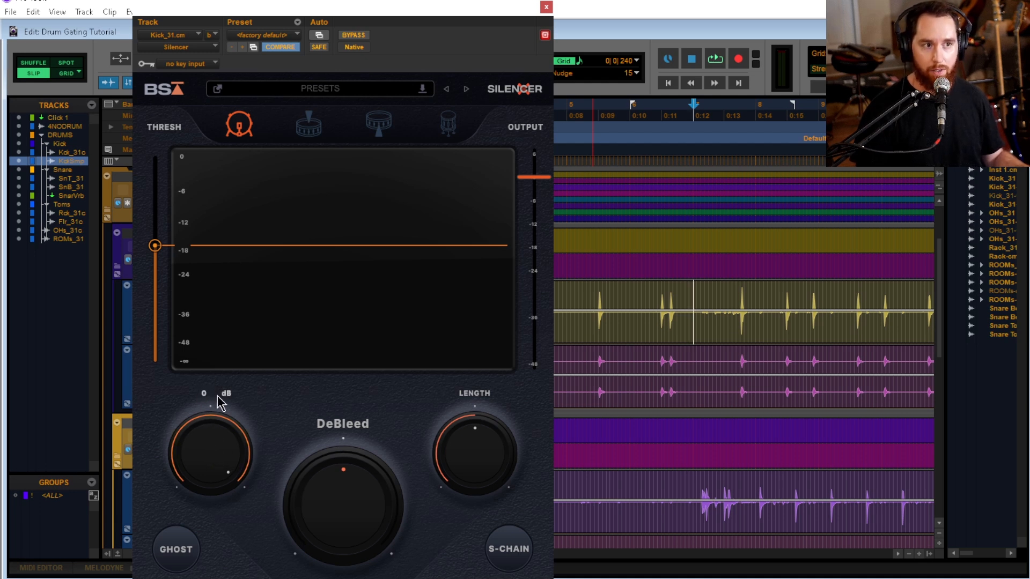
key("space")
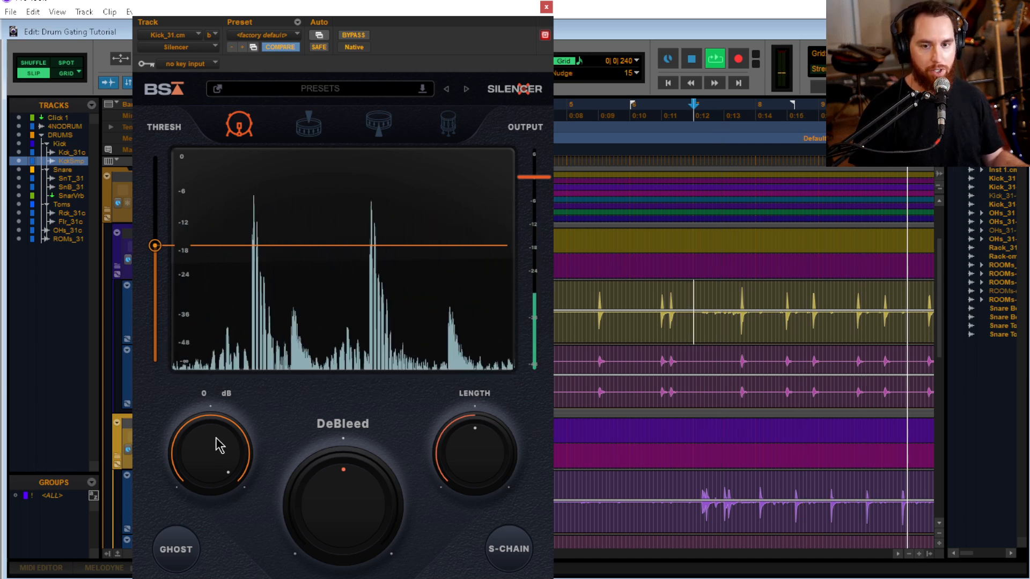
left_click_drag(217, 444, 219, 509)
key("space")
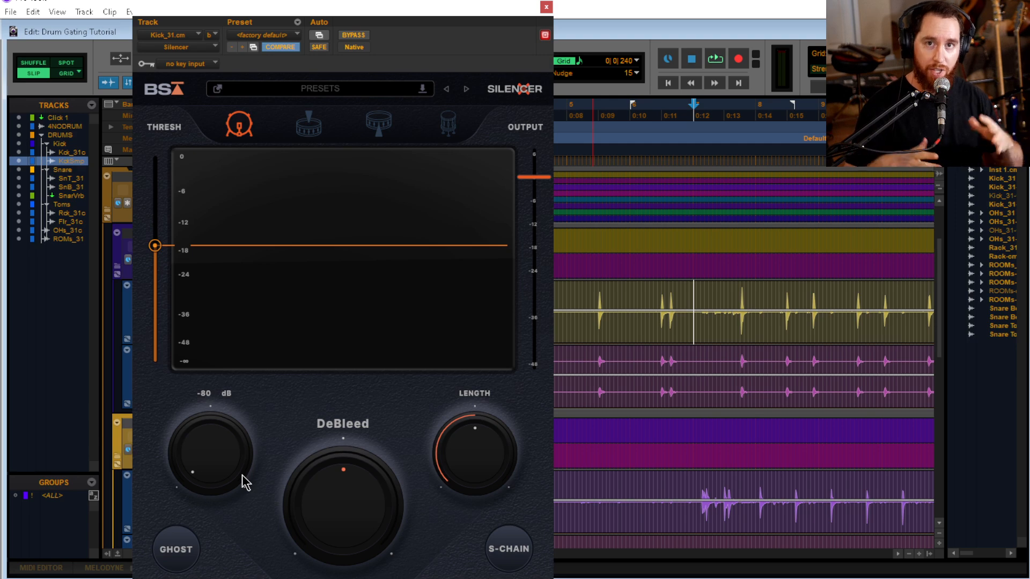
Set Silencer's Reduction to -40 dB, and raise DeBleed to 100% while playing the kick
left_click_drag(242, 474, 232, 405)
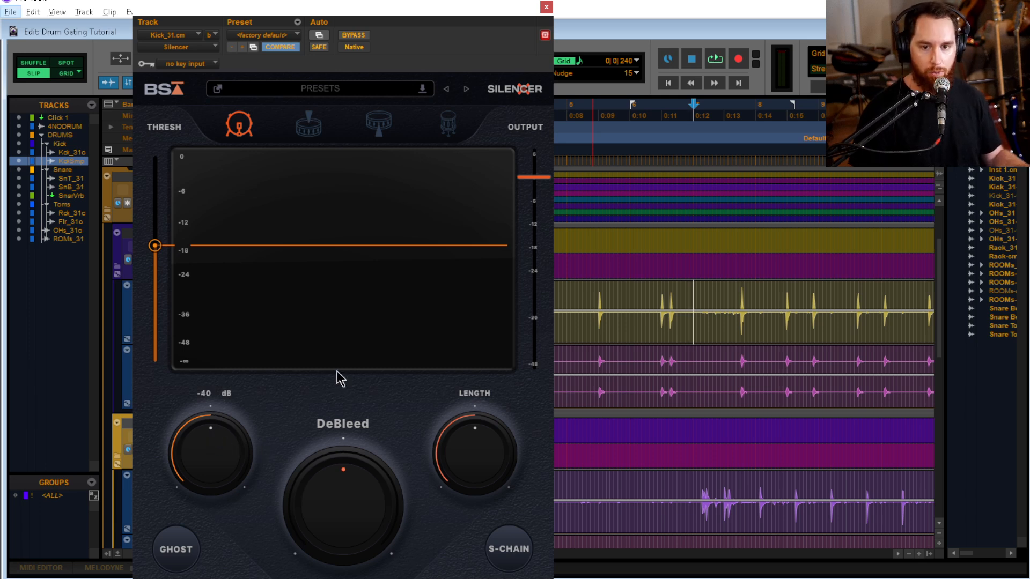
left_click_drag(365, 518, 351, 510)
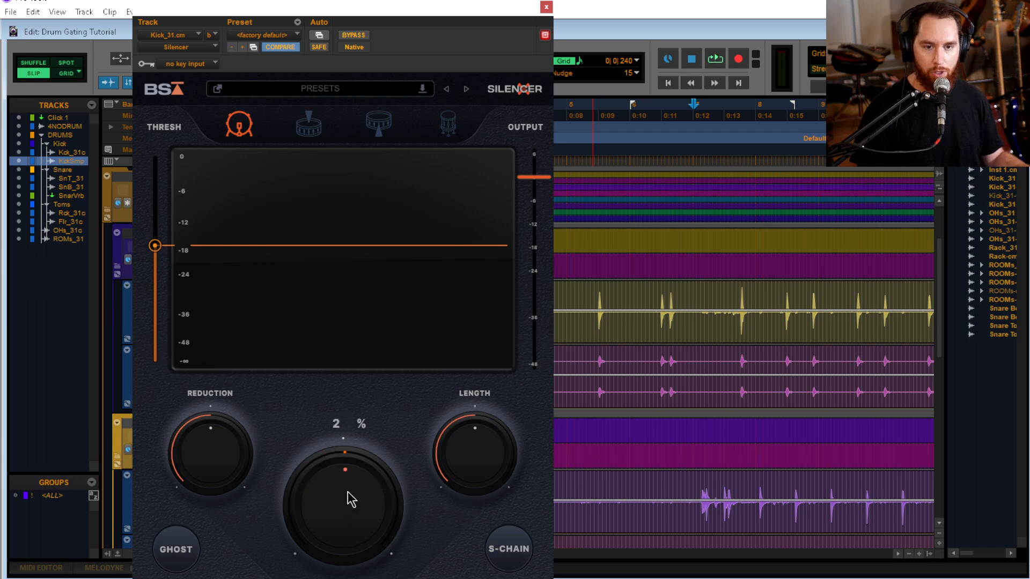
key("space")
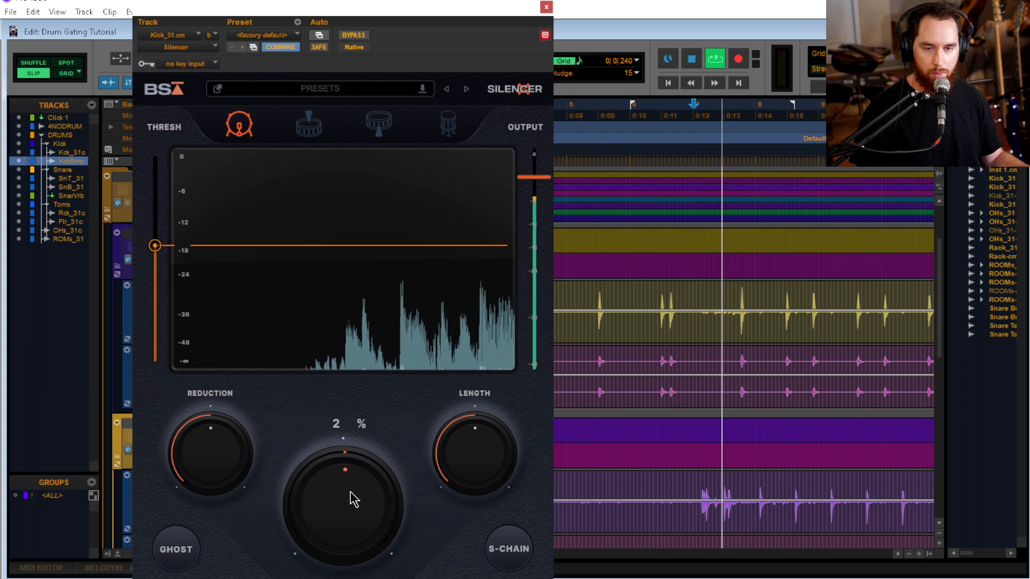
left_click_drag(352, 499, 357, 433)
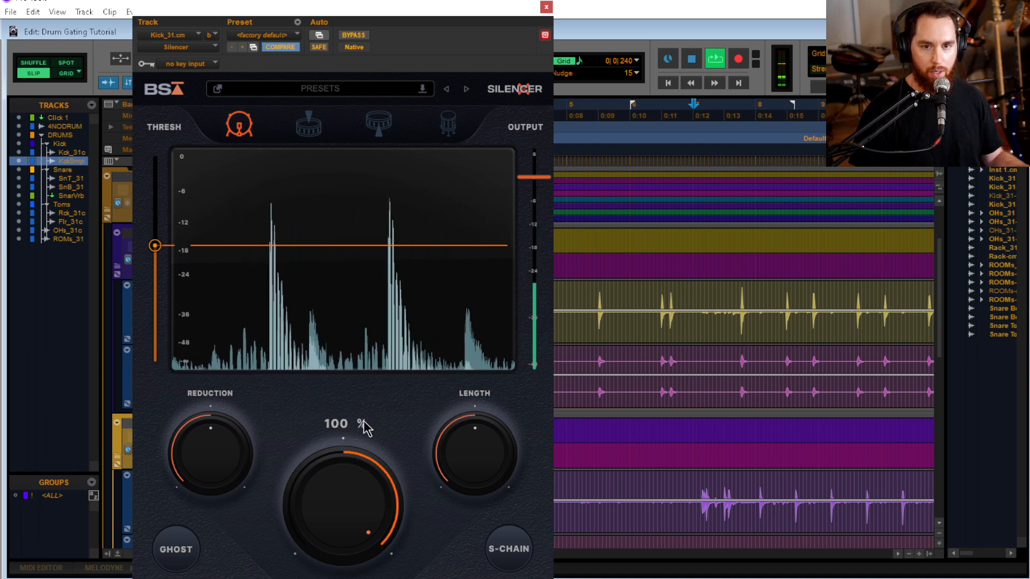
key("space")
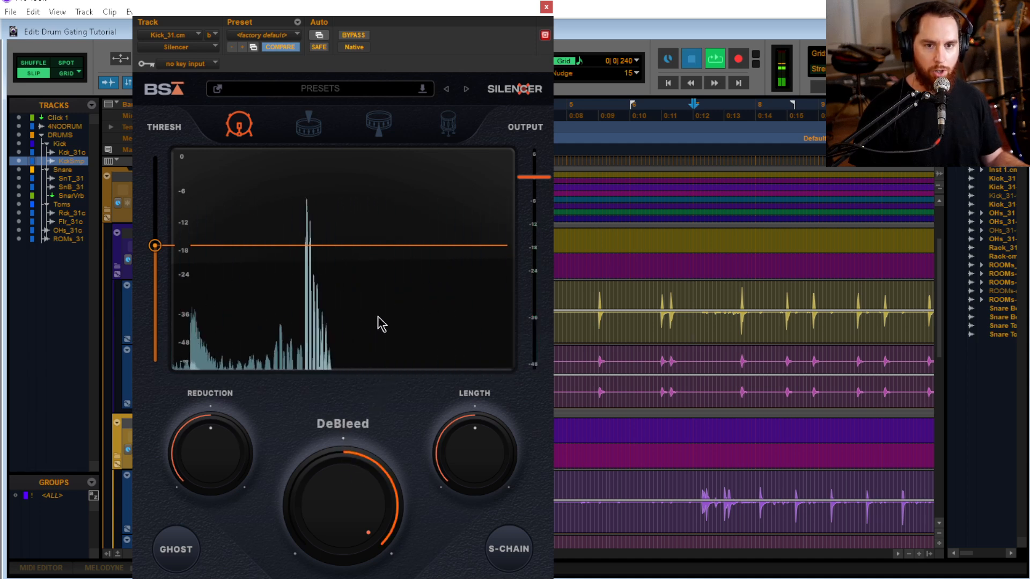
Lower Silencer's DeBleed to -100% and play the kick to hear how much bleed is let through
left_click_drag(334, 479, 342, 531)
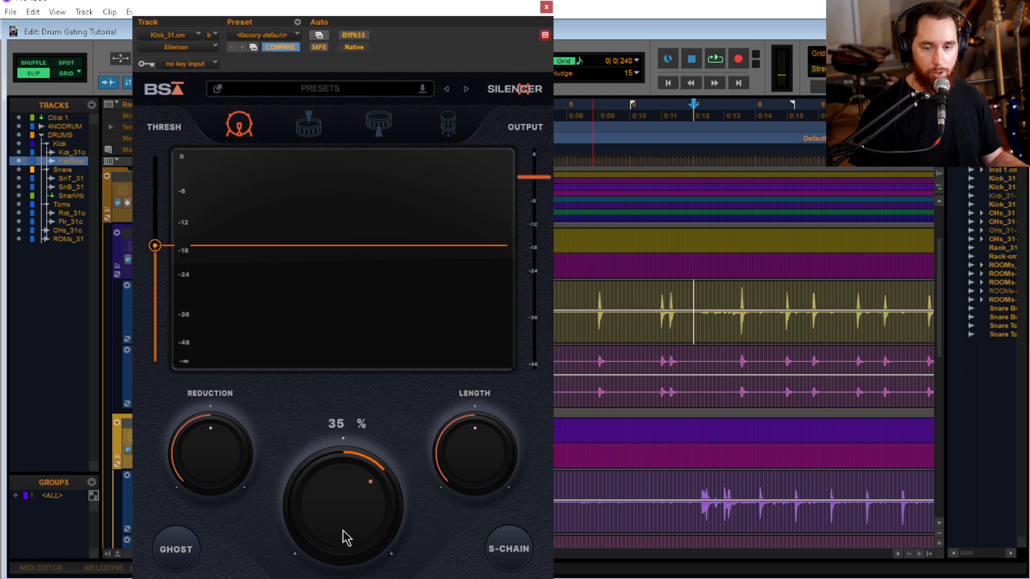
key("space")
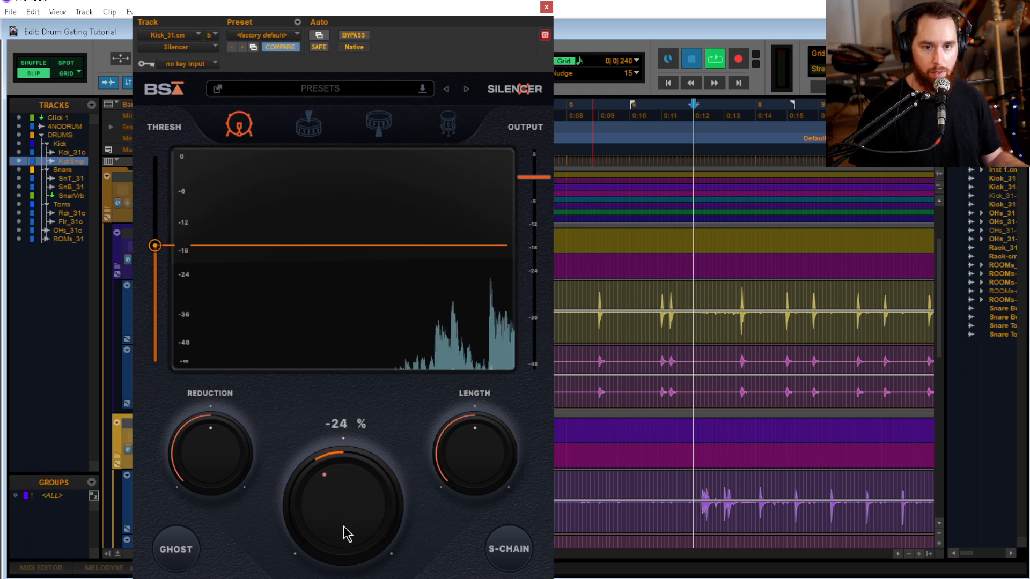
left_click_drag(346, 539, 343, 577)
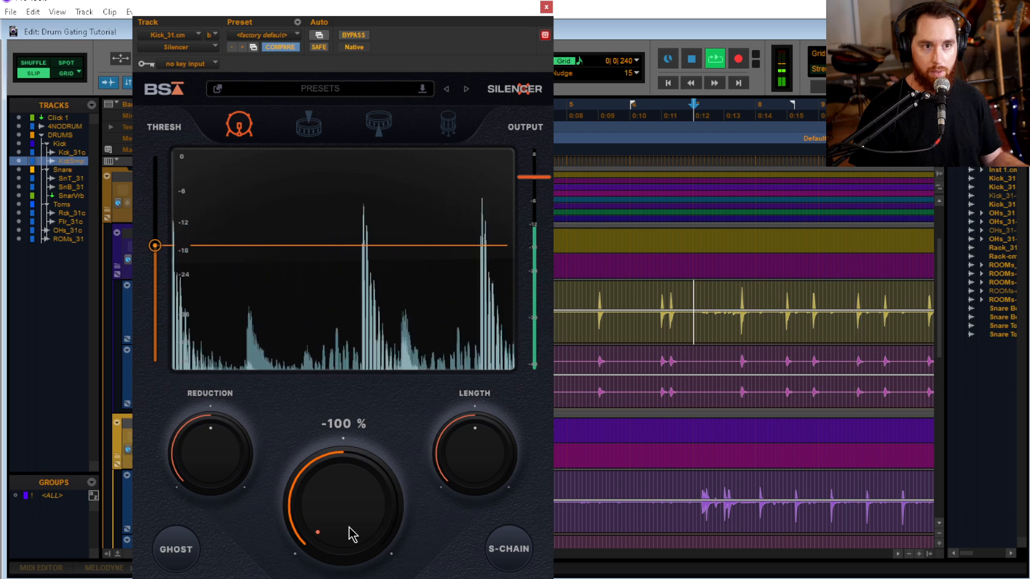
key("space")
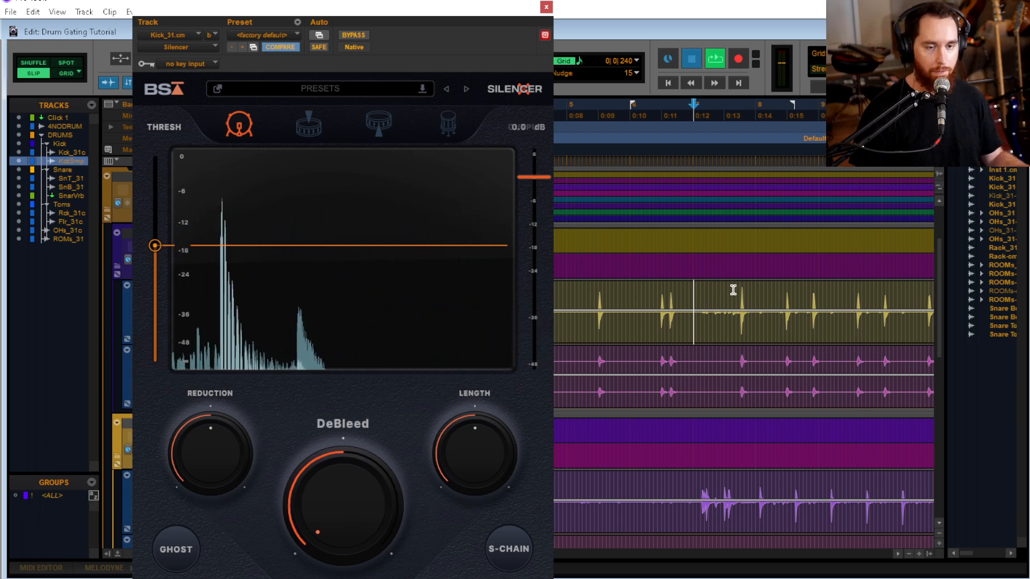
key("space")
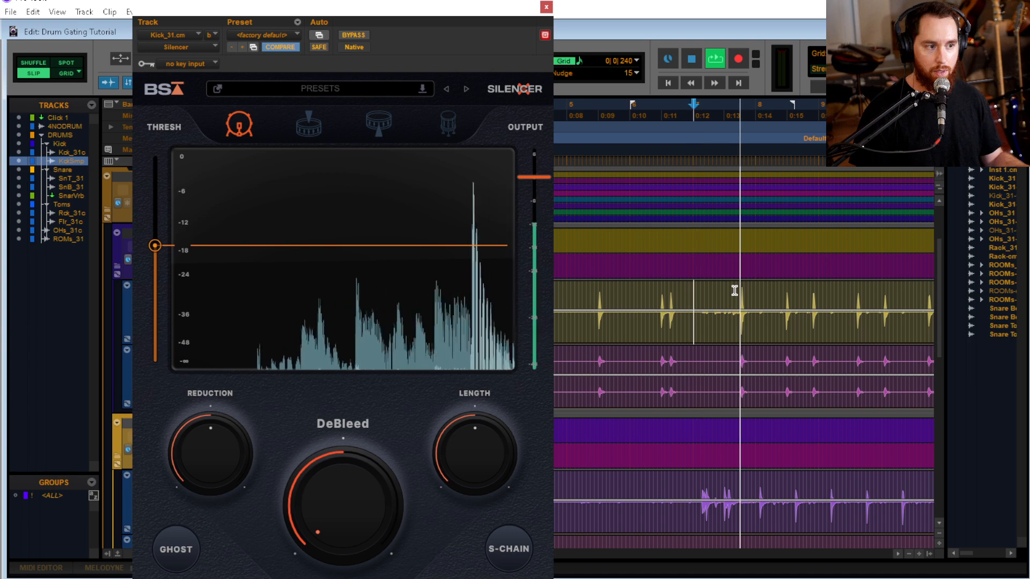
Try DeBleed at 31% and -27% during kick playback, and return it to 0%
left_click_drag(331, 504, 340, 465)
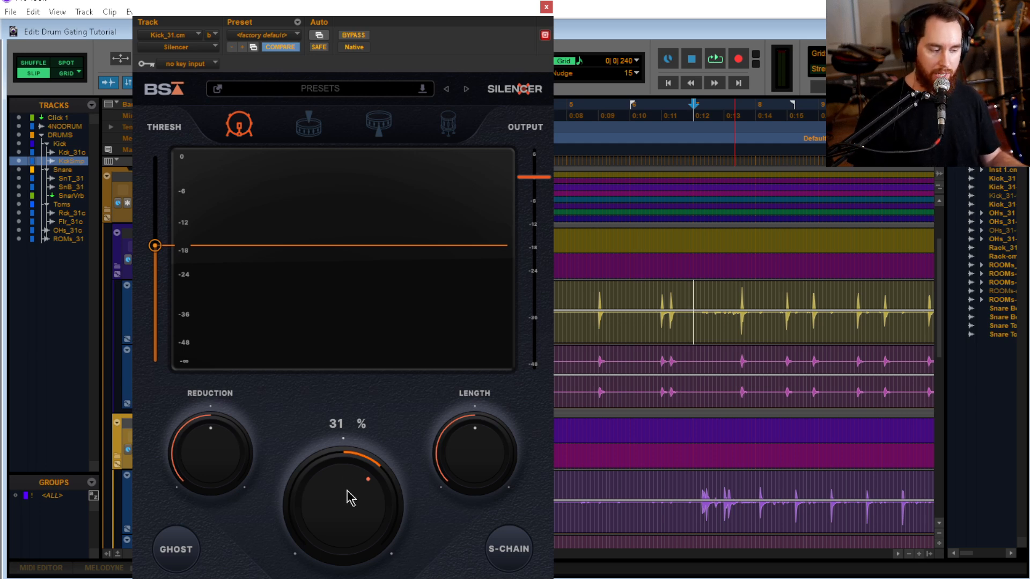
key("space")
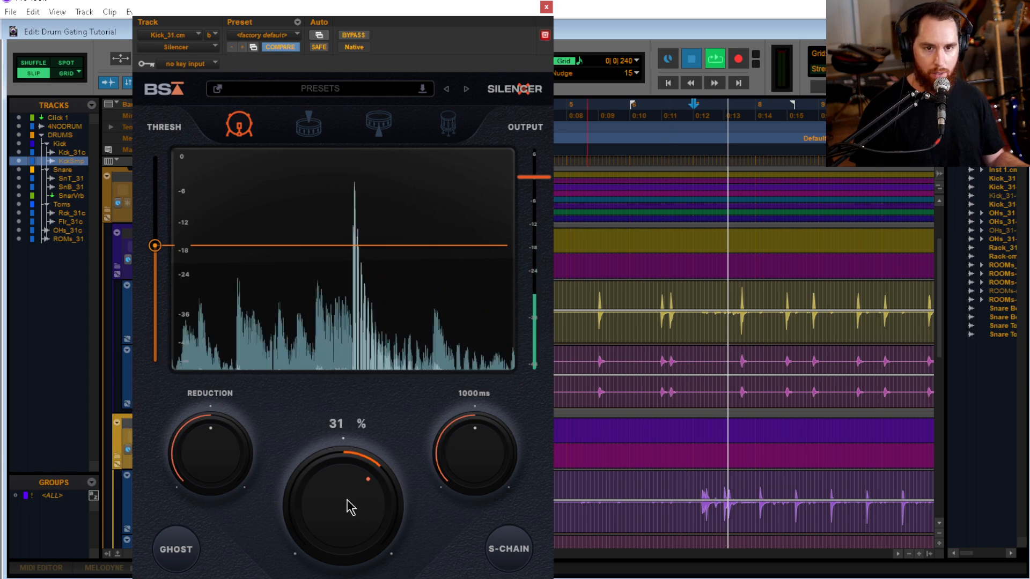
left_click_drag(347, 493, 345, 534)
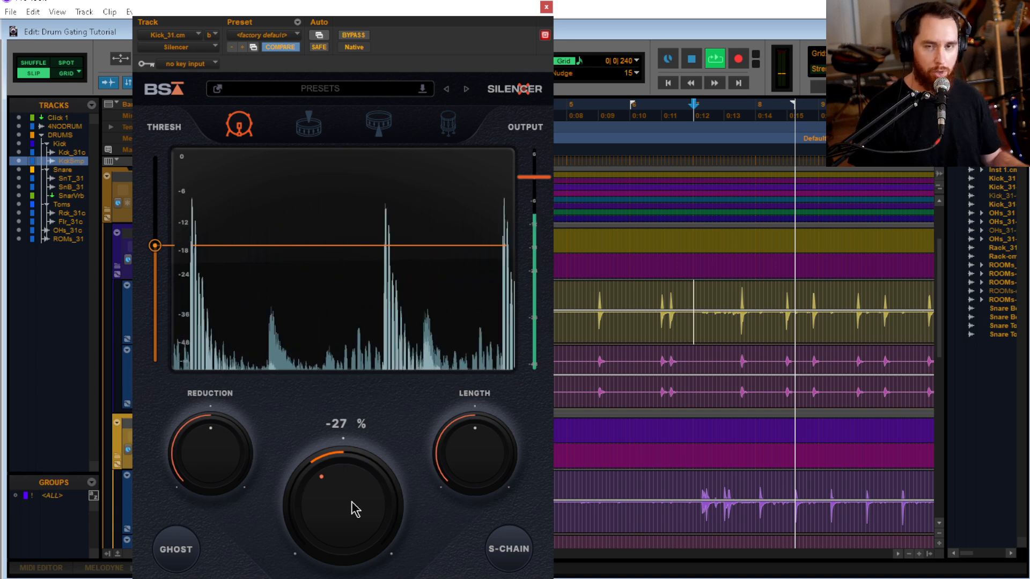
left_click(351, 509, "alt")
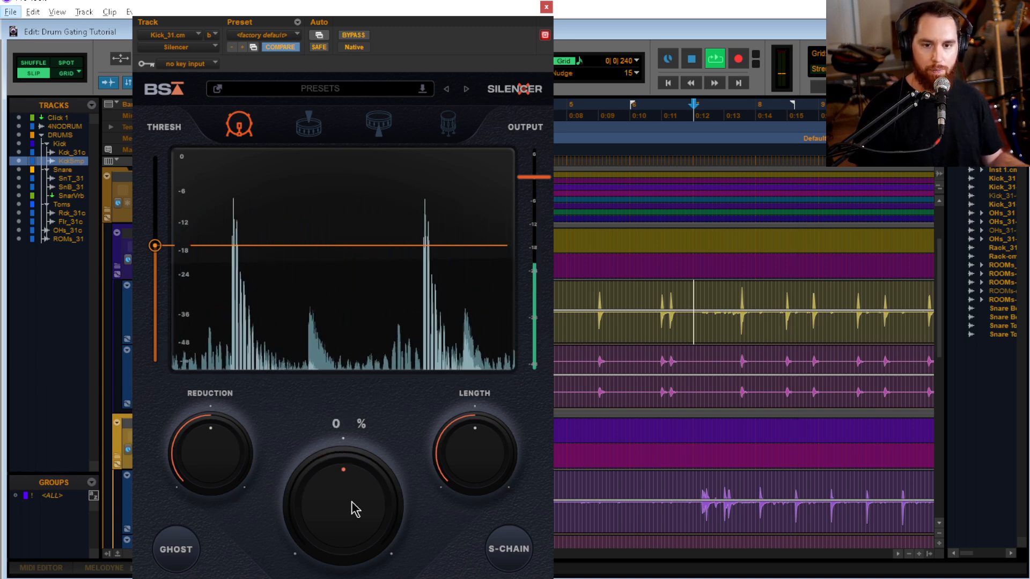
key("space")
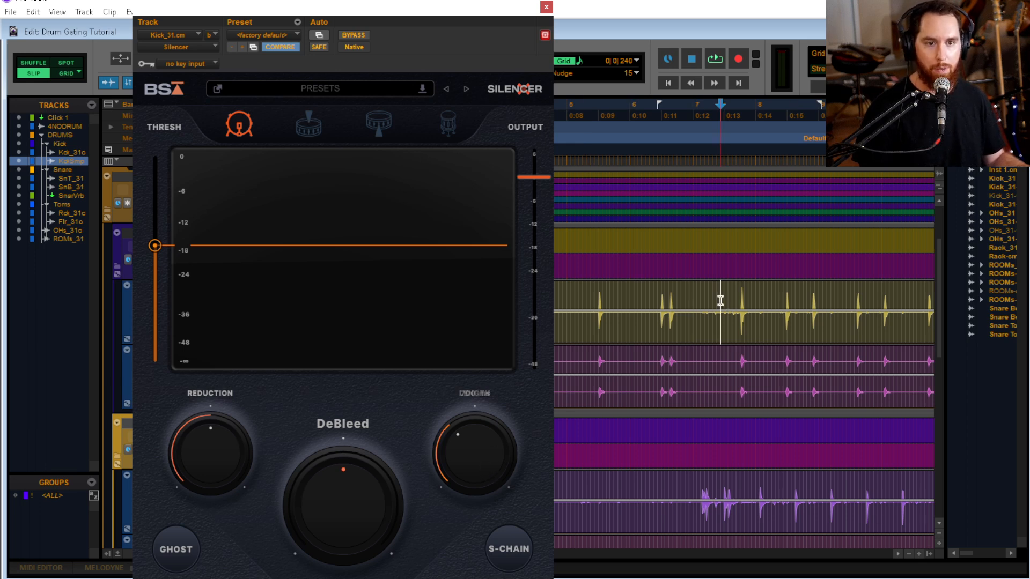
Audition Silencer's Length on the kick up to 1374 ms, settle on 690 ms, and turn DeBleed slightly negative before closing the plug-in
mouse_move(488, 460)
left_mouse_down()
mouse_move(490, 489)
mouse_move(488, 453)
left_mouse_up()
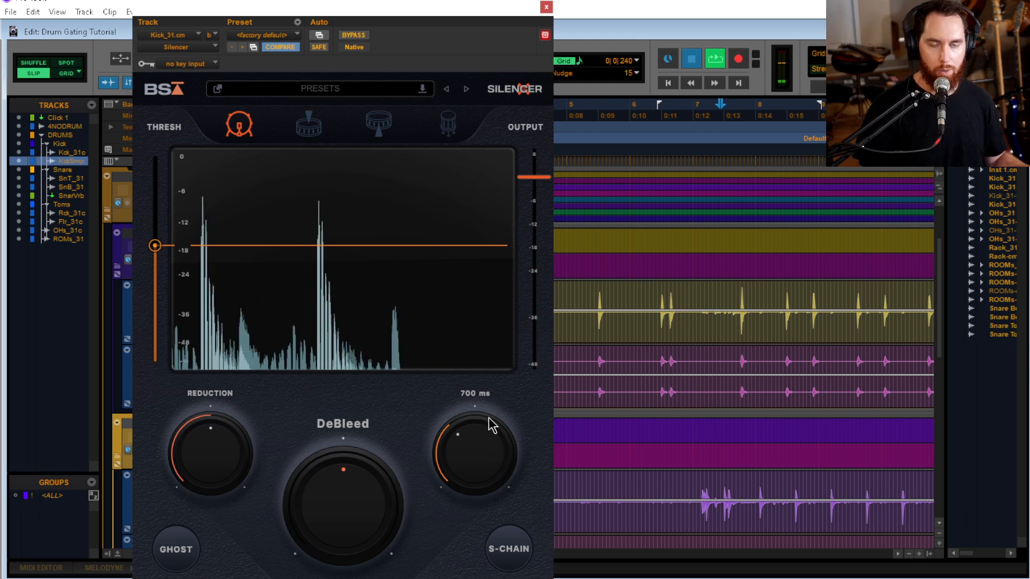
key("space")
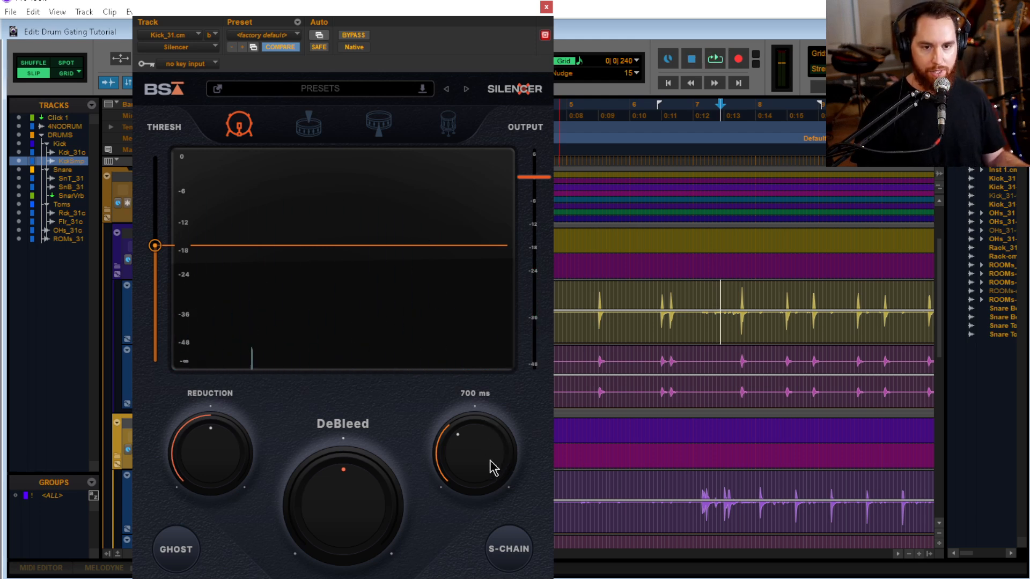
key("space")
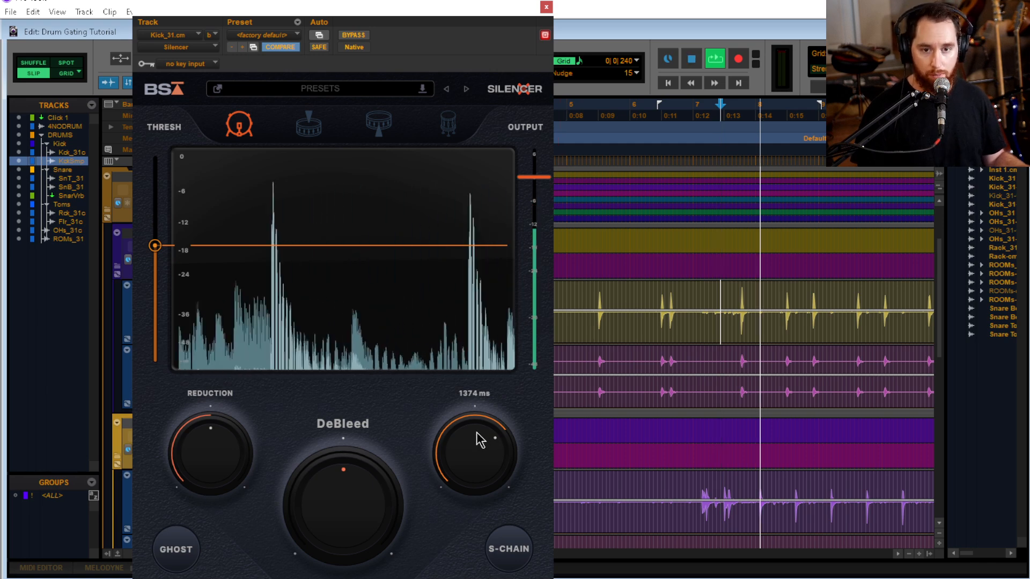
left_click_drag(481, 450, 475, 485)
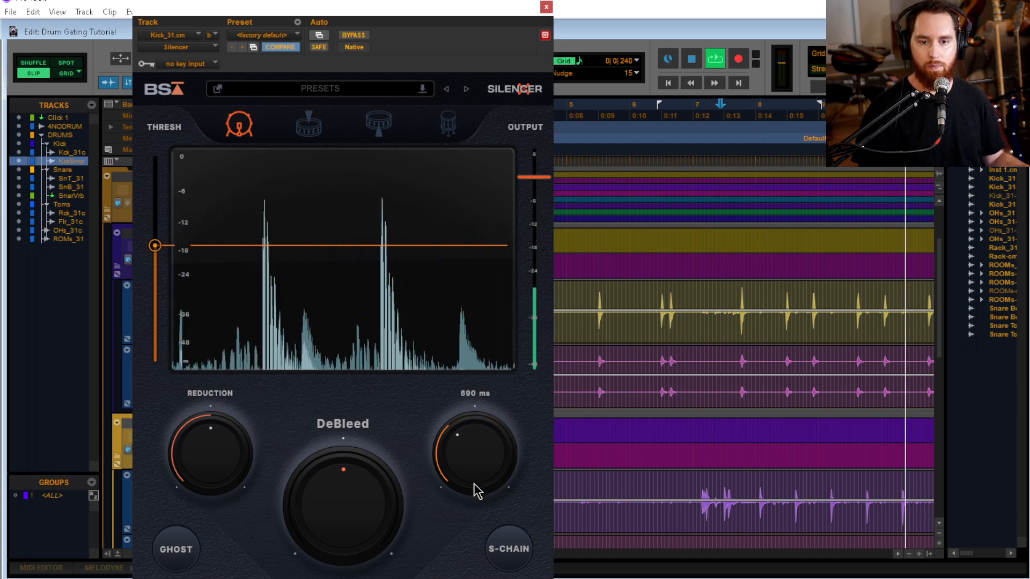
left_click_drag(400, 515, 375, 527)
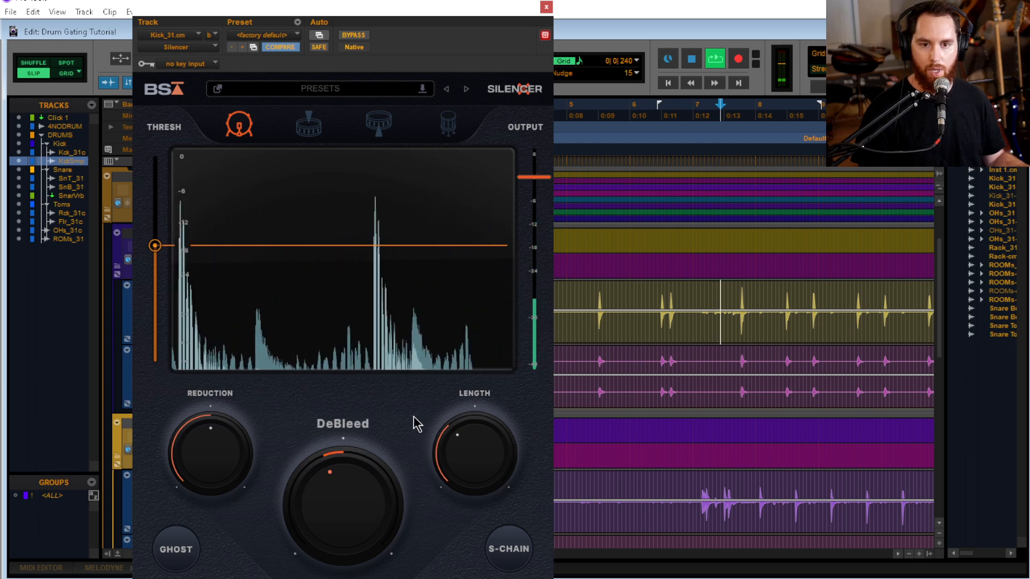
left_click(546, 7)
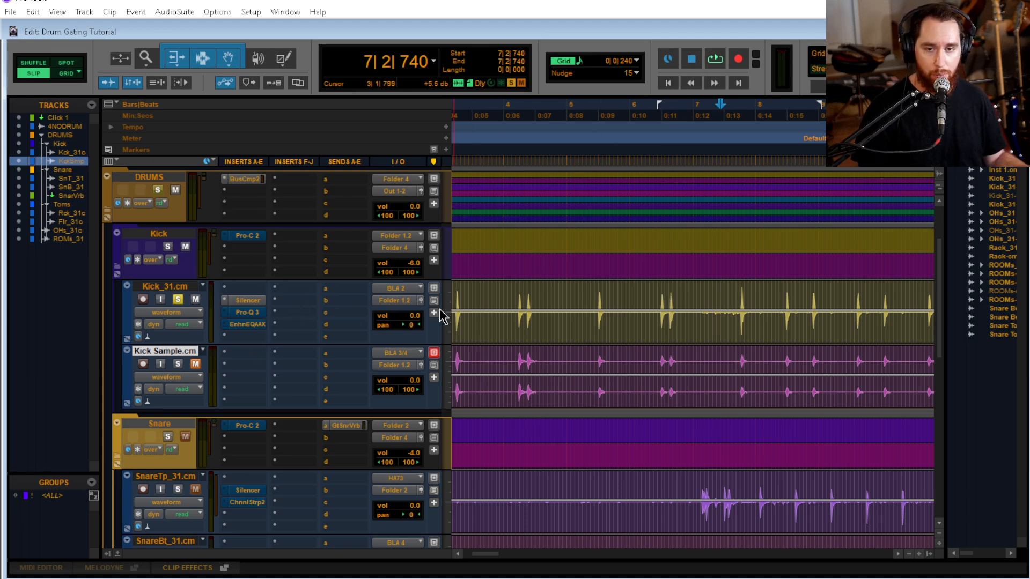
Solo SnareTp_31.cm instead of Kick_31.cm and play it from 7|1|102
scroll(615, 297, "down", 3)
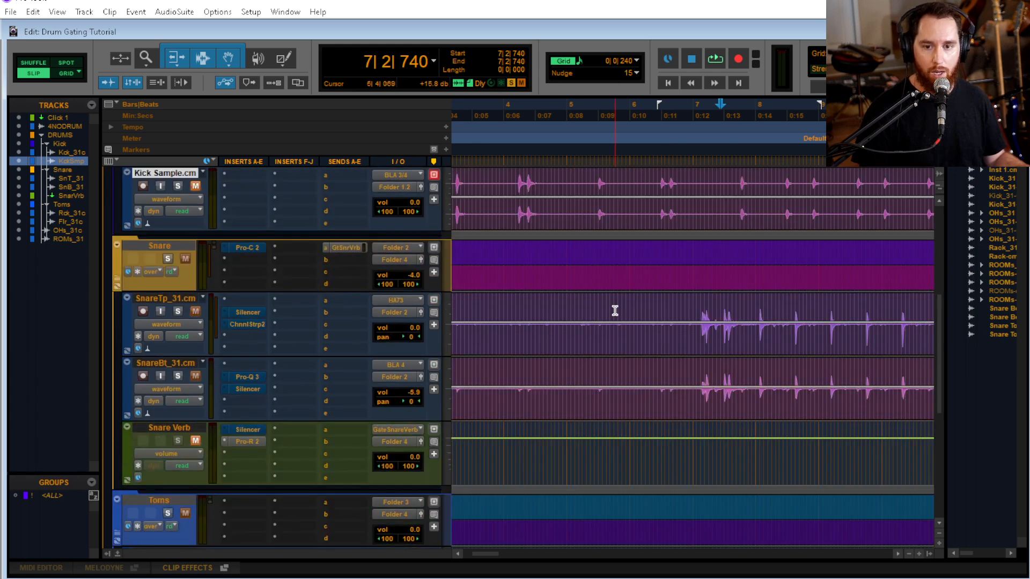
scroll(635, 313, "up", 2)
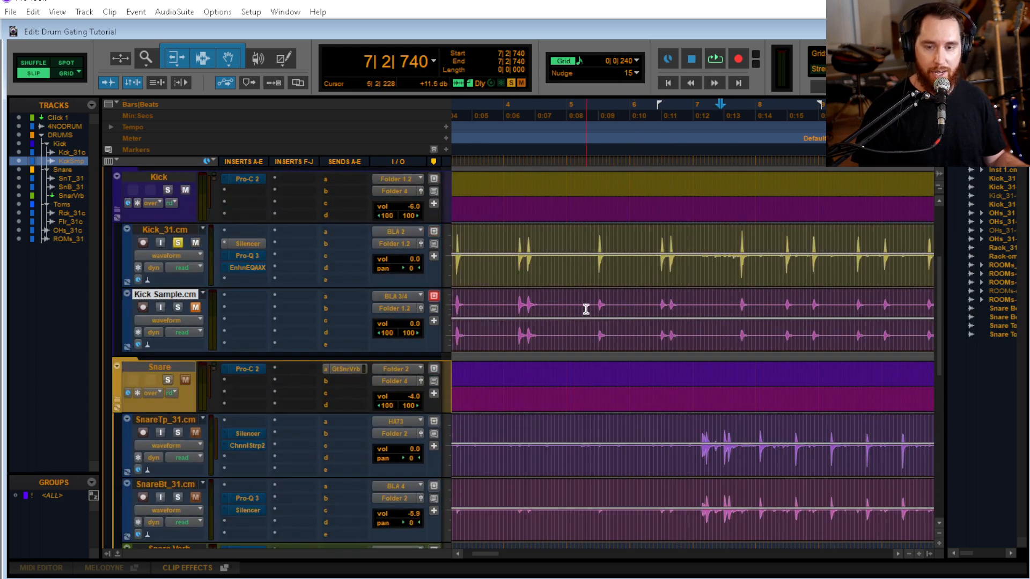
scroll(677, 360, "down", 1)
scroll(669, 376, "right", 3)
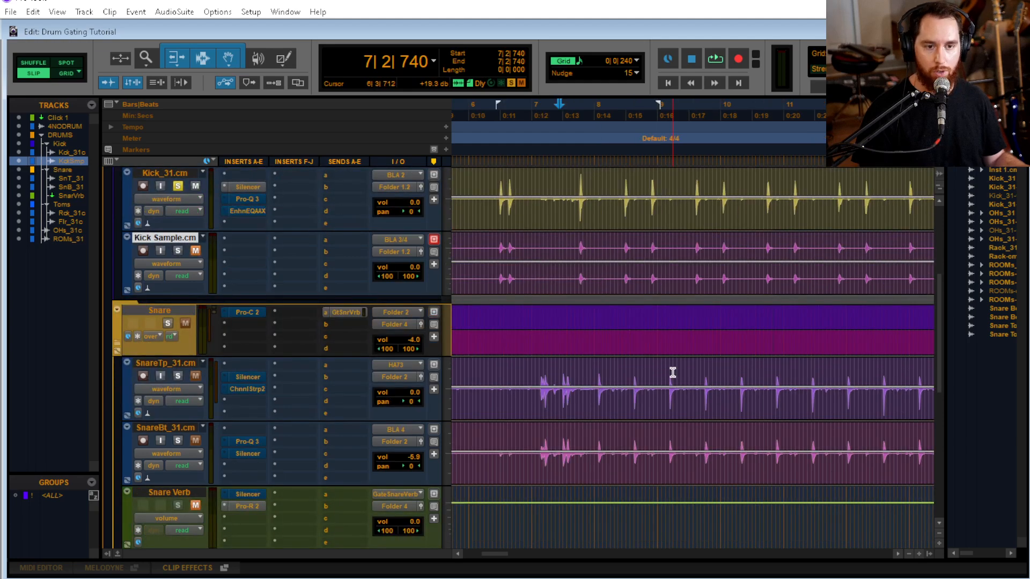
left_click(532, 378)
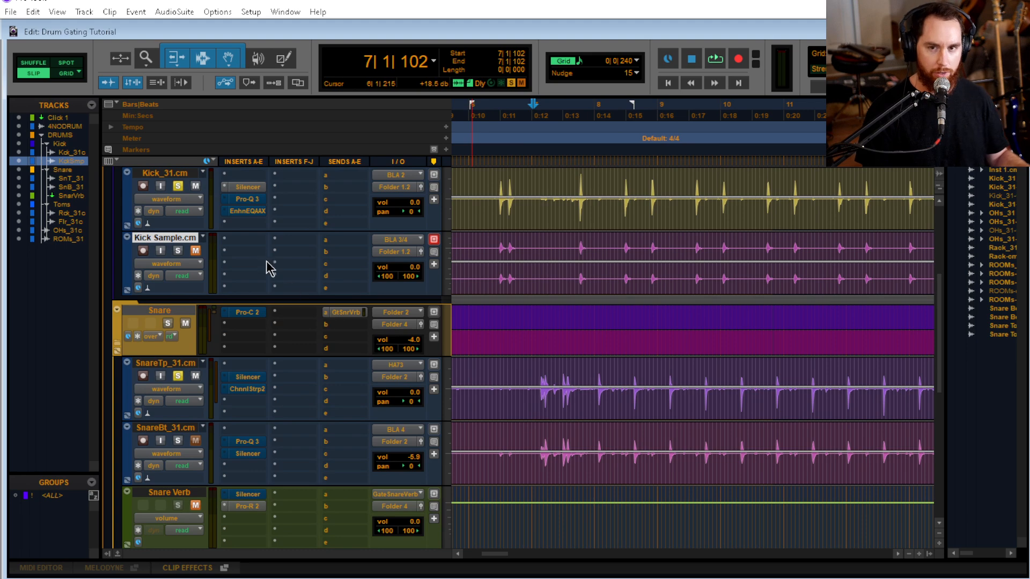
key("space")
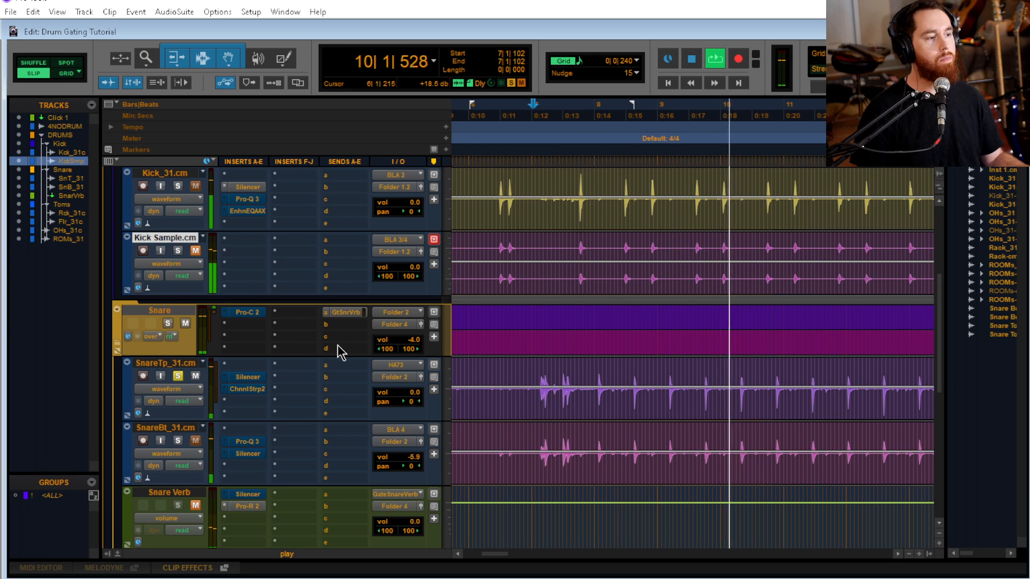
Find the busier snare passage around bar 25 and play it from 24|4|223 to examine its softer hits
scroll(504, 395, "right", 5)
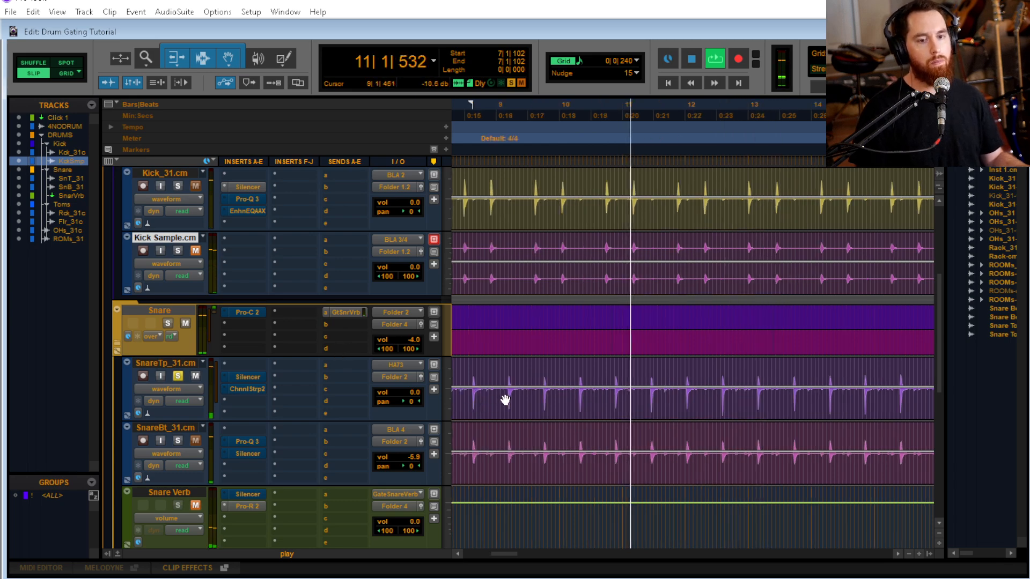
scroll(672, 412, "right", 5)
key("r")
key("r")
key("r")
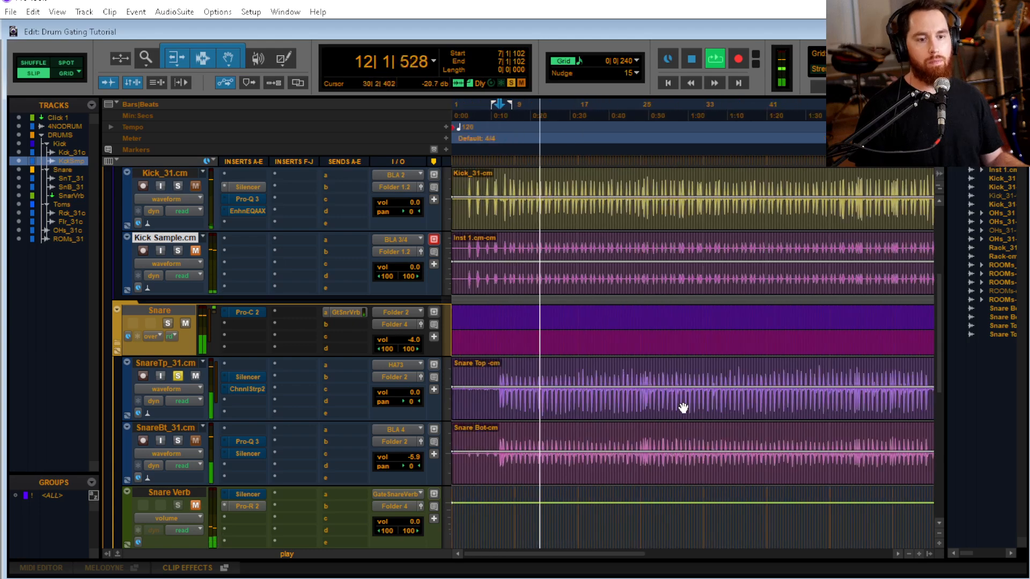
left_click(640, 361)
key("t")
key("t")
key("t")
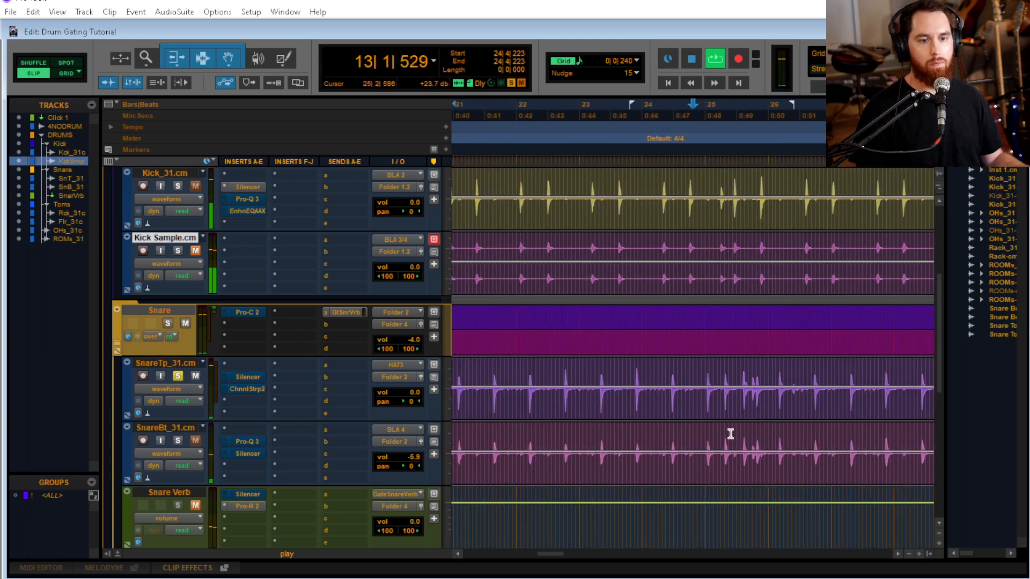
key("space")
key("space")
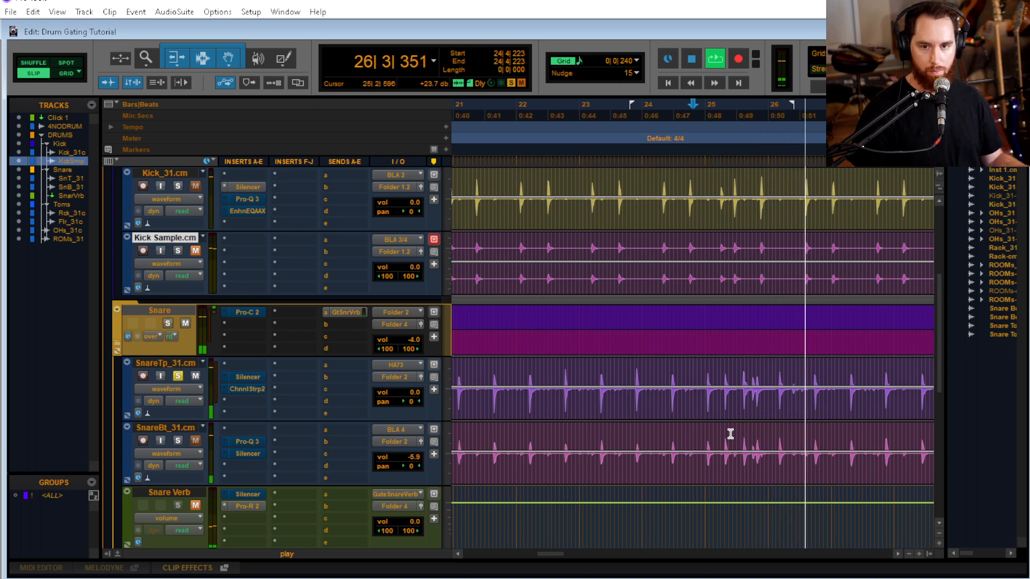
key("space")
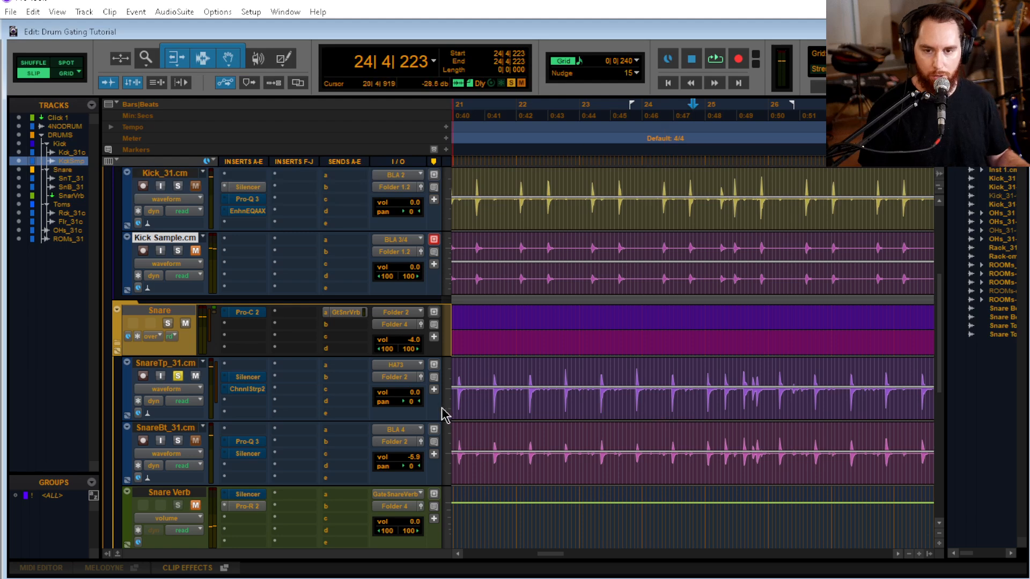
Open Silencer on SnareTp_31.cm, move its window clear of the waveforms, and play the snare from 21|2|146
left_click(248, 378)
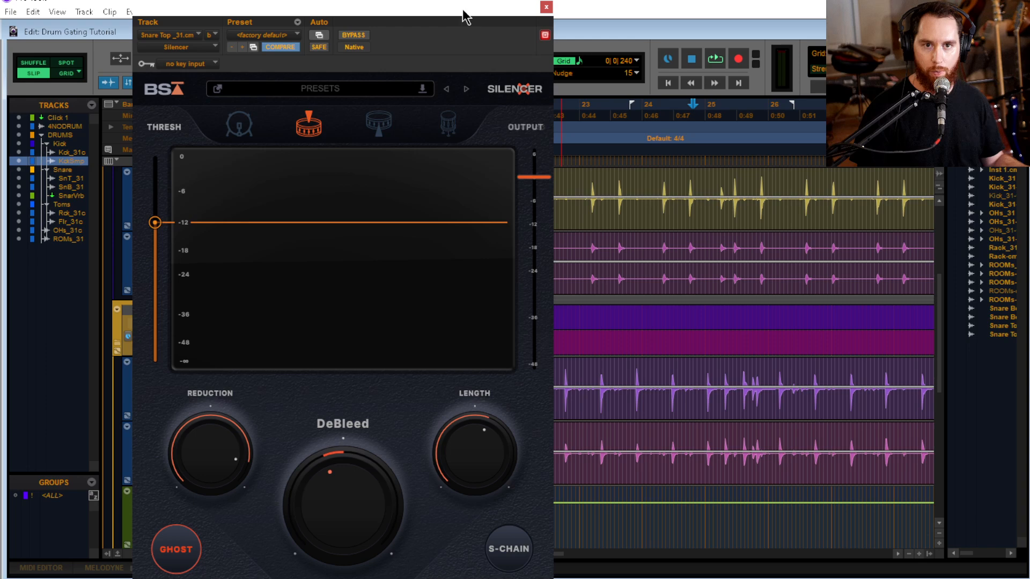
left_click_drag(338, 10, 205, 6)
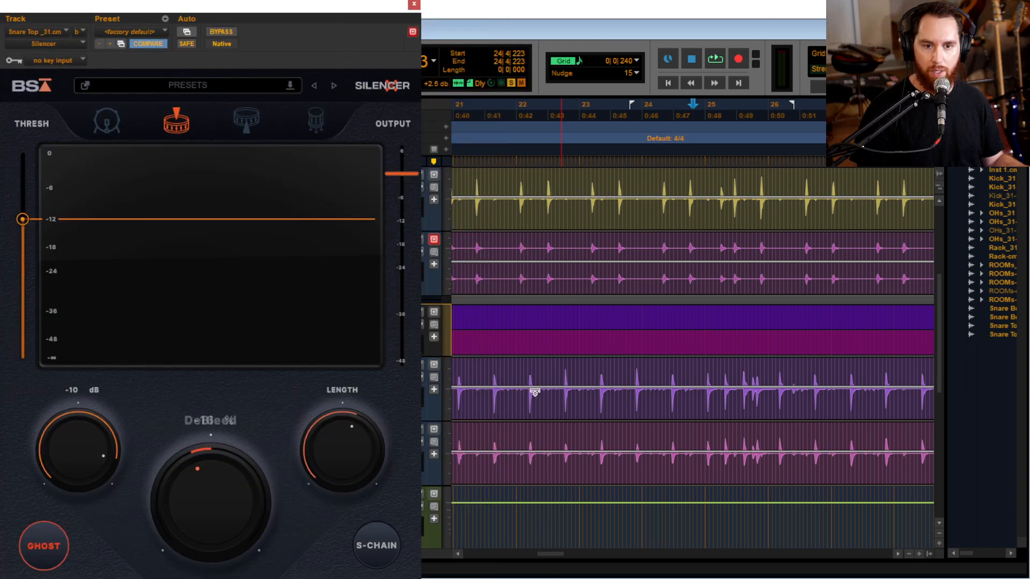
left_click(471, 376)
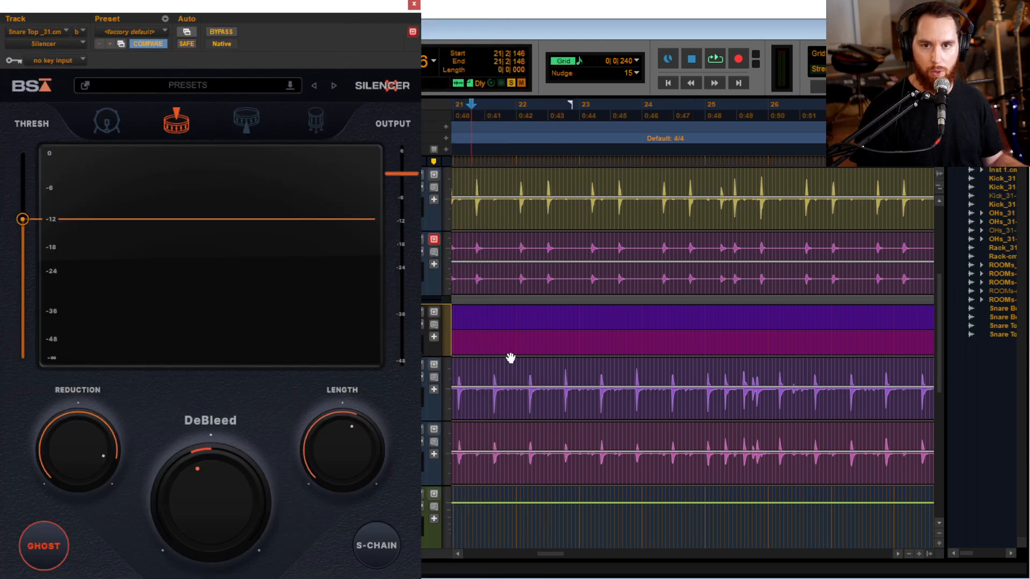
key("space")
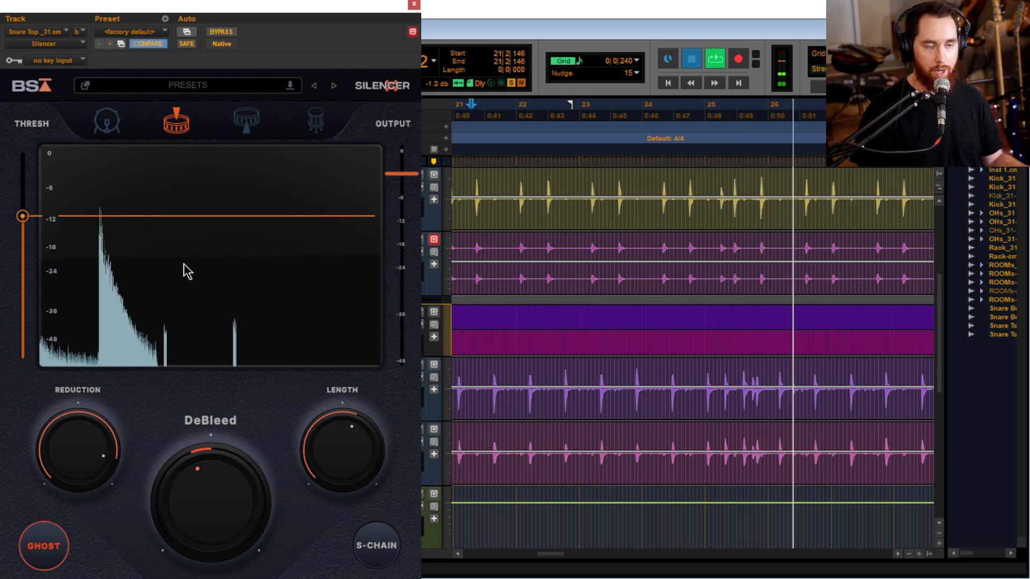
Close Silencer and display its Threshold automation on the SnareTp_31.cm track instead of the waveform
left_click(414, 4)
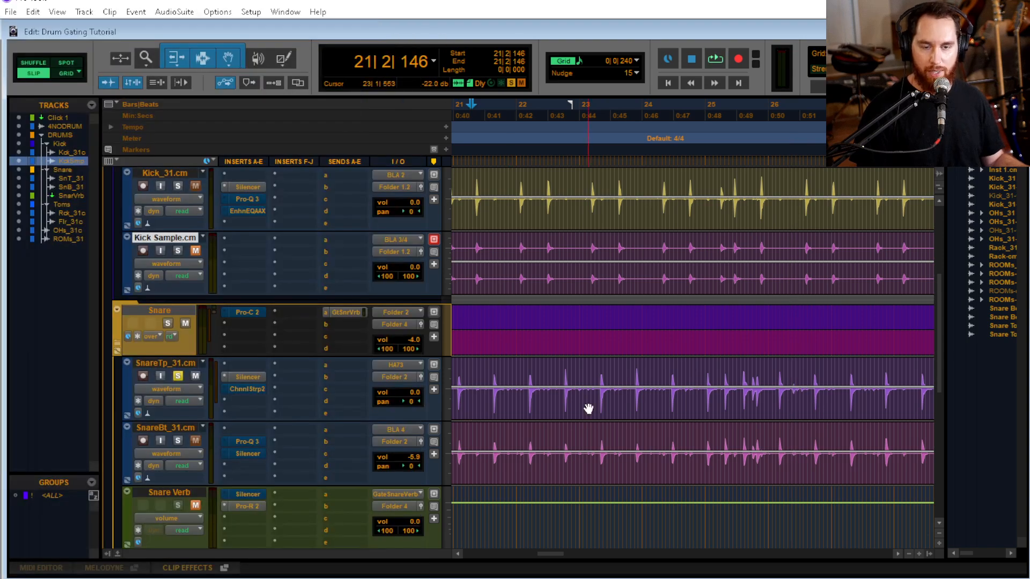
scroll(595, 415, "down", 3)
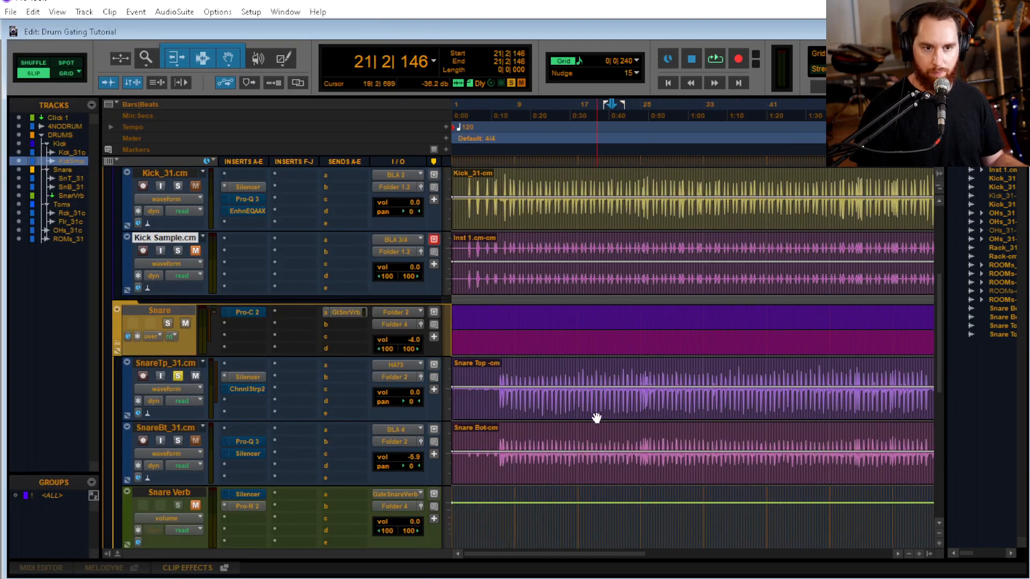
left_click(172, 392)
mouse_move(222, 520)
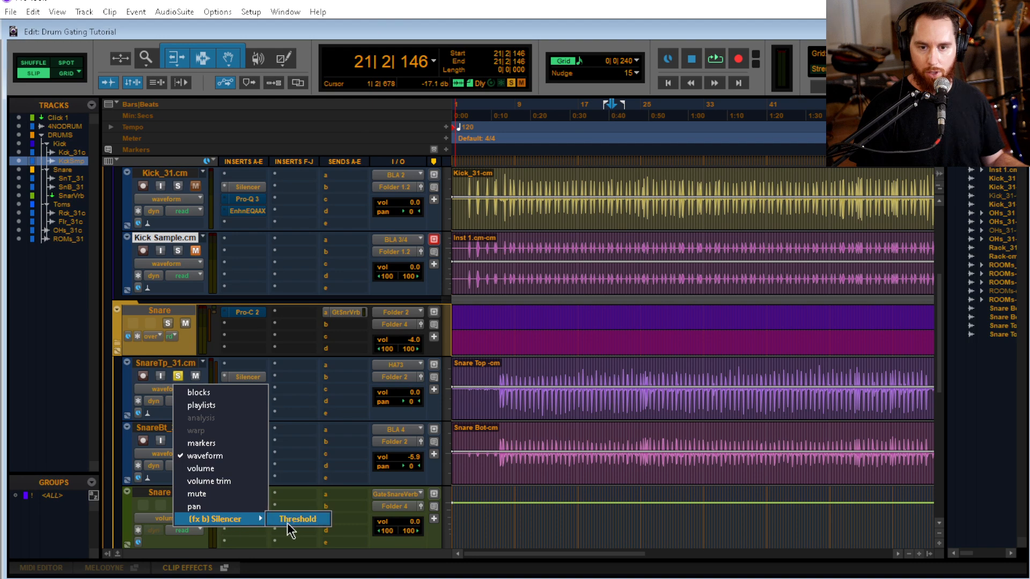
left_click(288, 524)
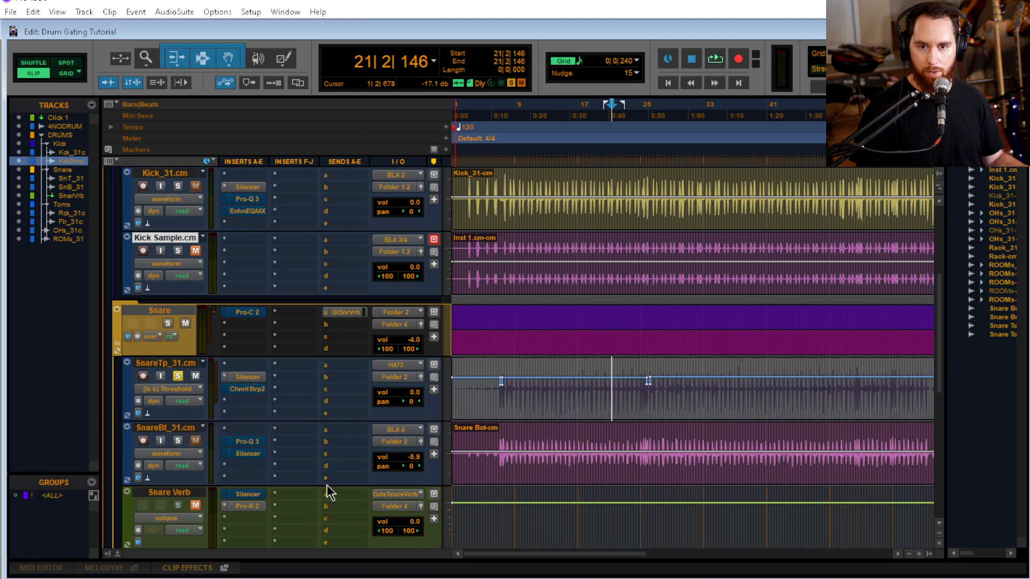
Open the plug-in automation settings of Silencer on SnareTp_31.cm and try to remove Threshold from the automated controls
left_click(257, 381)
left_click_drag(325, 9, 373, 9)
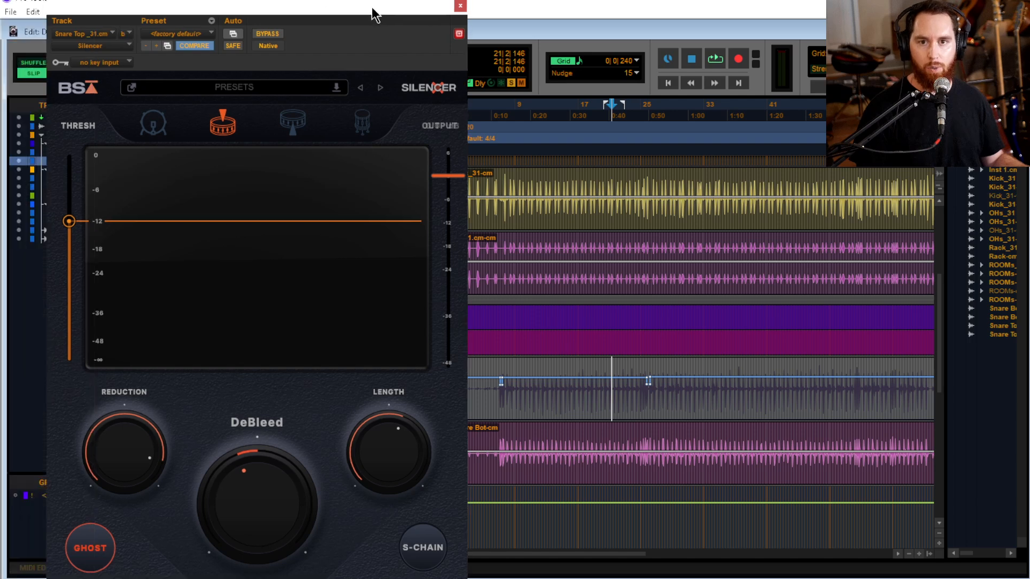
left_click(233, 35)
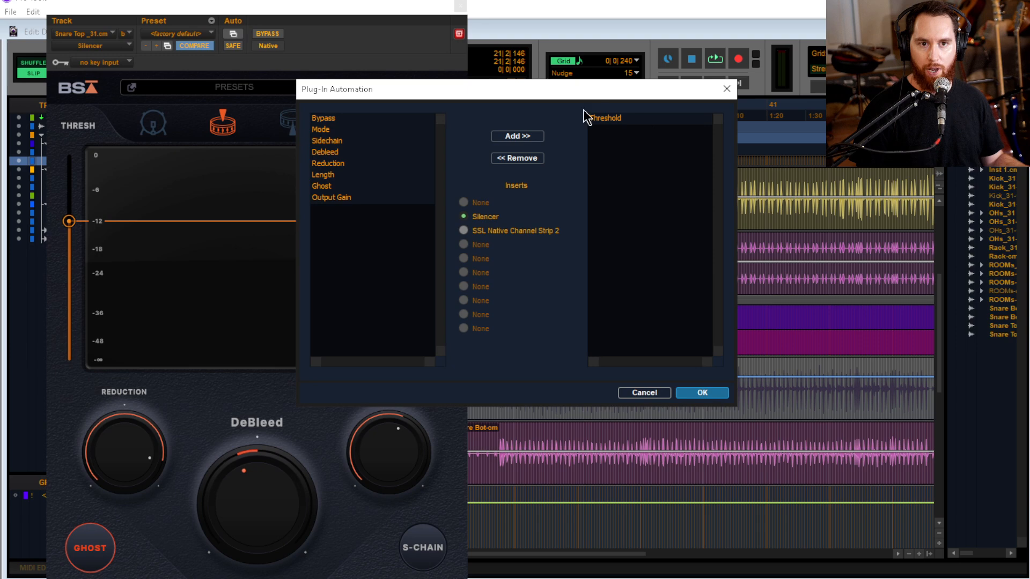
left_click(612, 119)
left_click(525, 159)
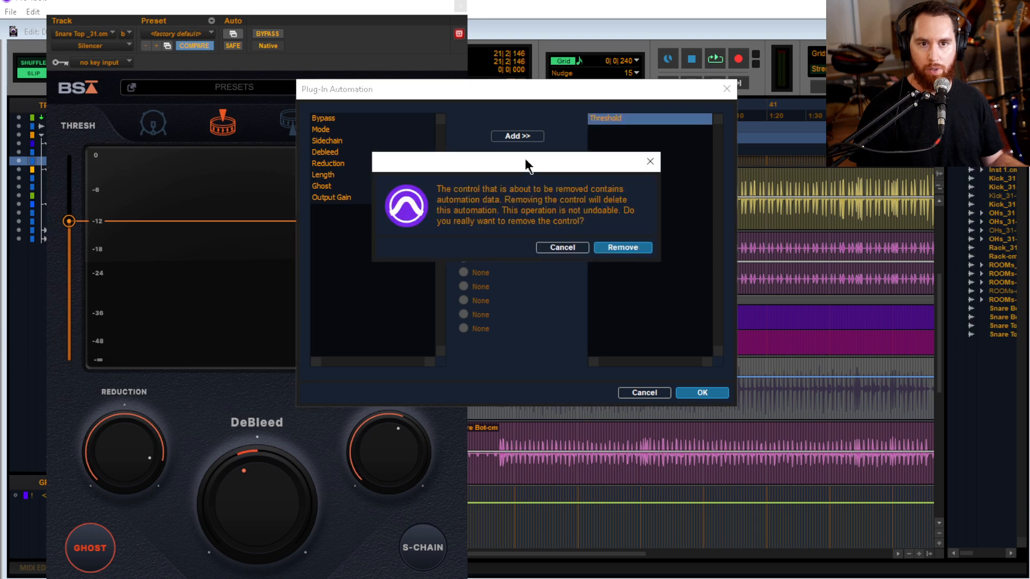
left_click(607, 247)
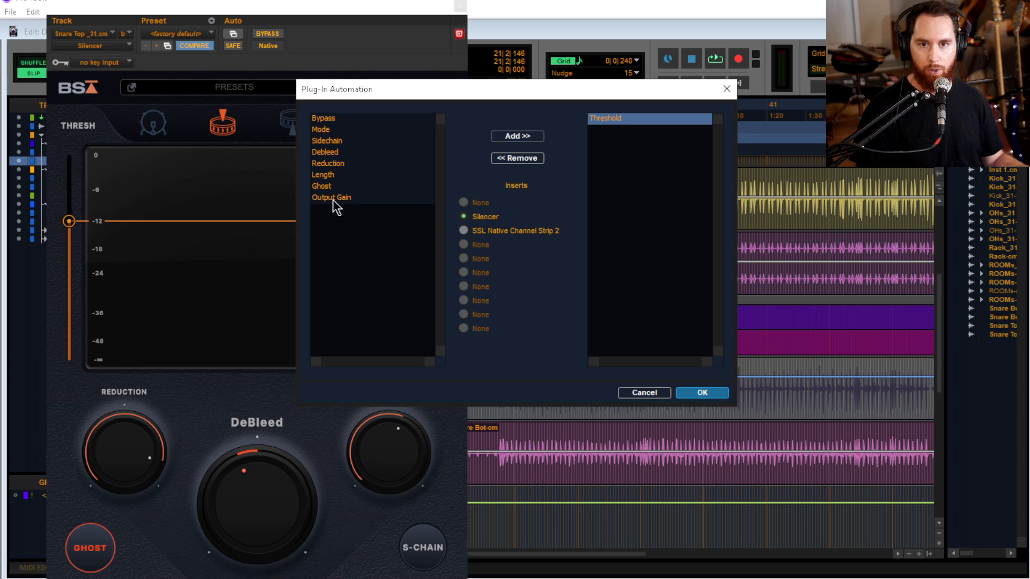
Add Reduction to Silencer's automated controls, remove it again, then accept the settings and close the plug-in
left_click(382, 164)
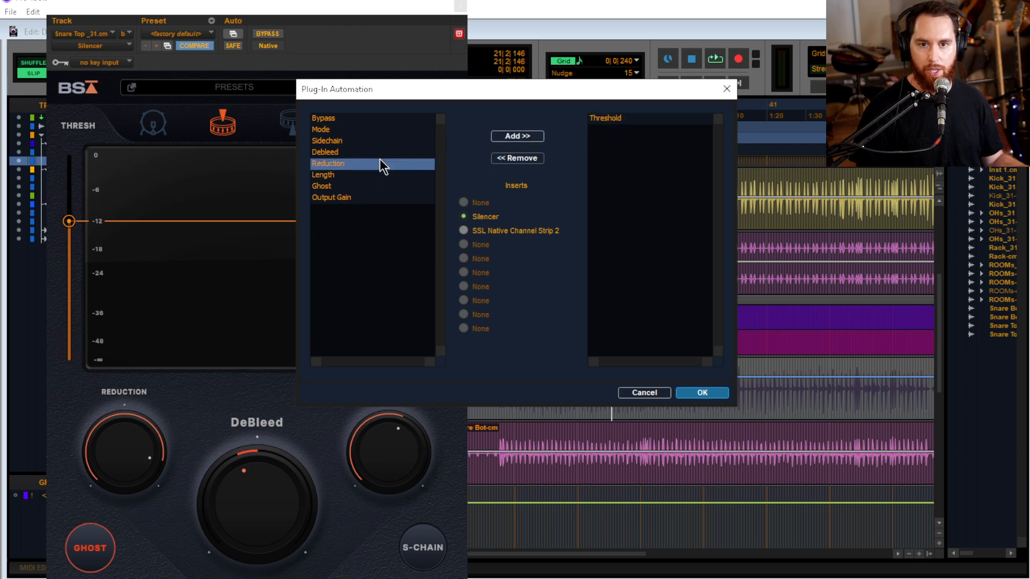
left_click(501, 139)
left_click(619, 121)
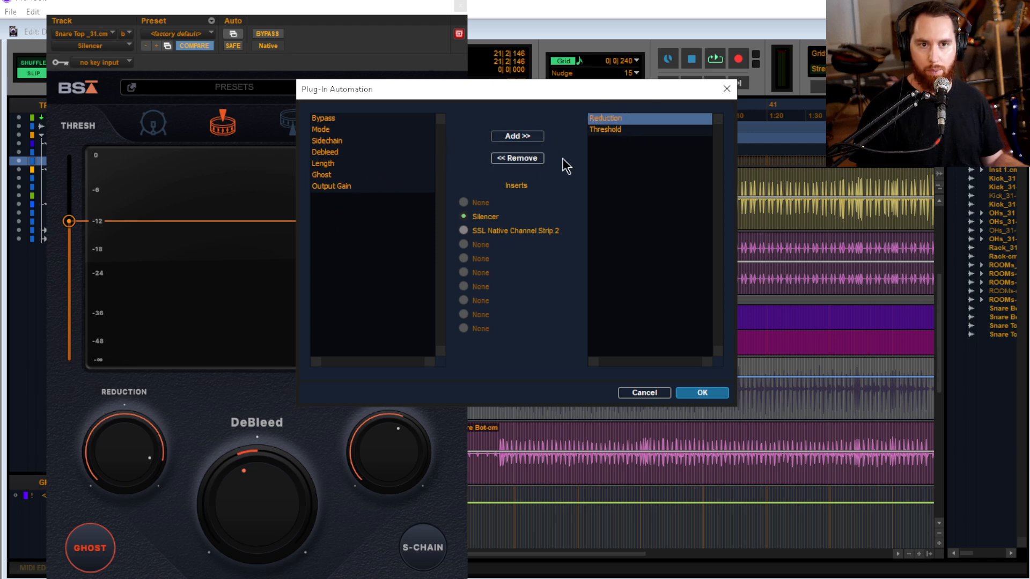
left_click(530, 159)
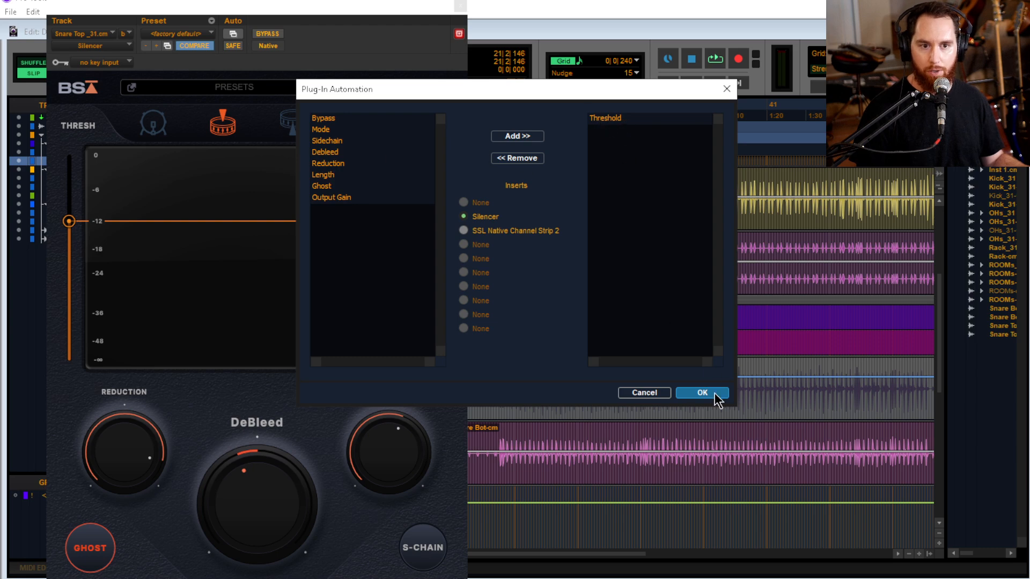
left_click(703, 393)
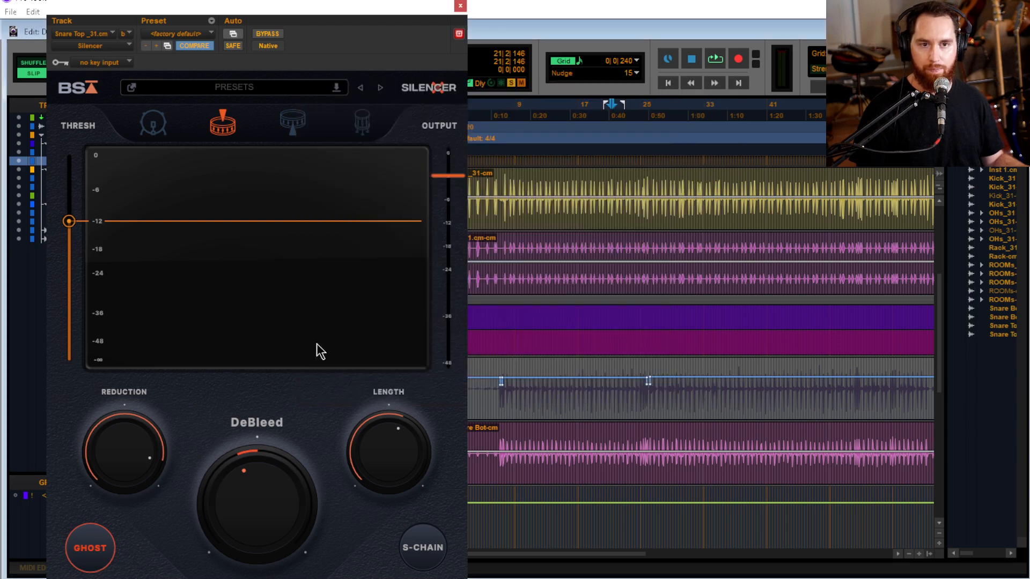
left_click(460, 7)
Keep SnareTp_31.cm on Silencer's Threshold view and examine the automation across the whole song
left_click(181, 390)
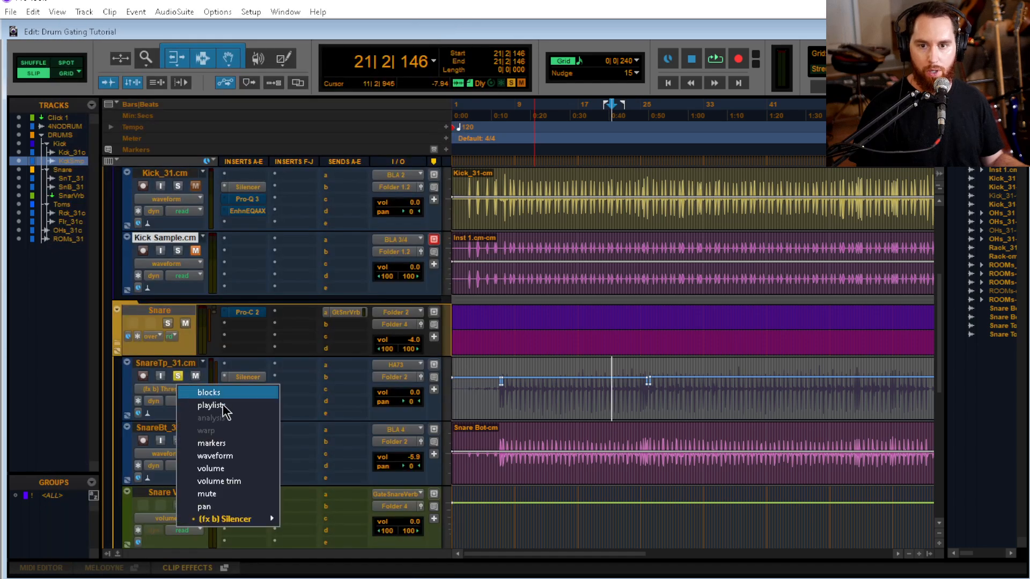
mouse_move(247, 520)
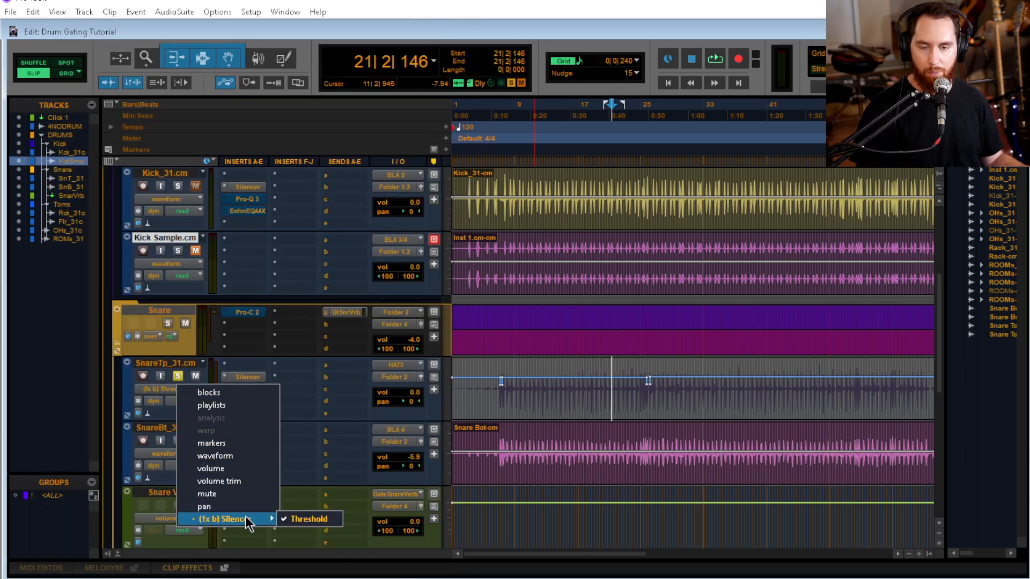
left_click(311, 519)
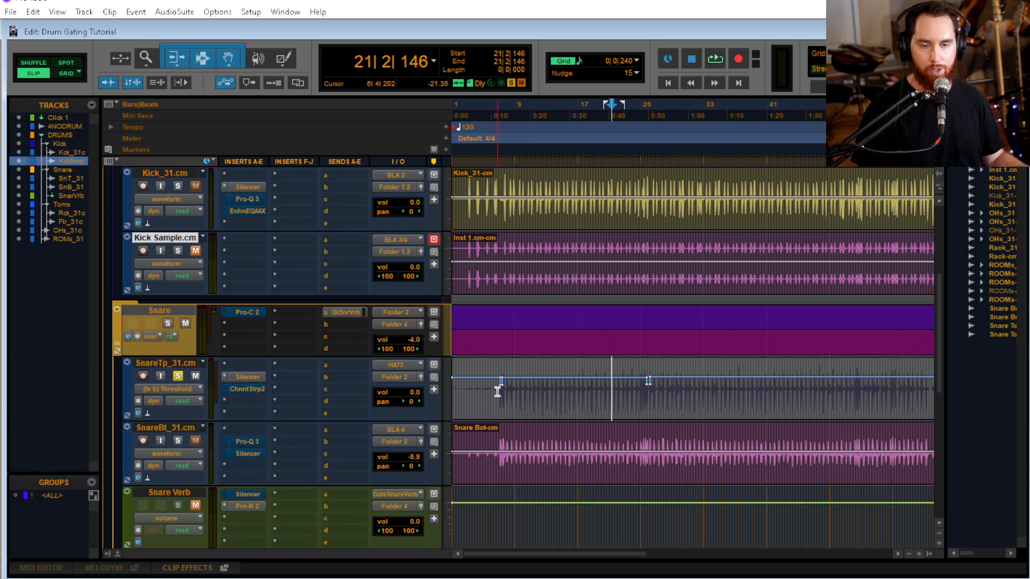
key("r")
key("r")
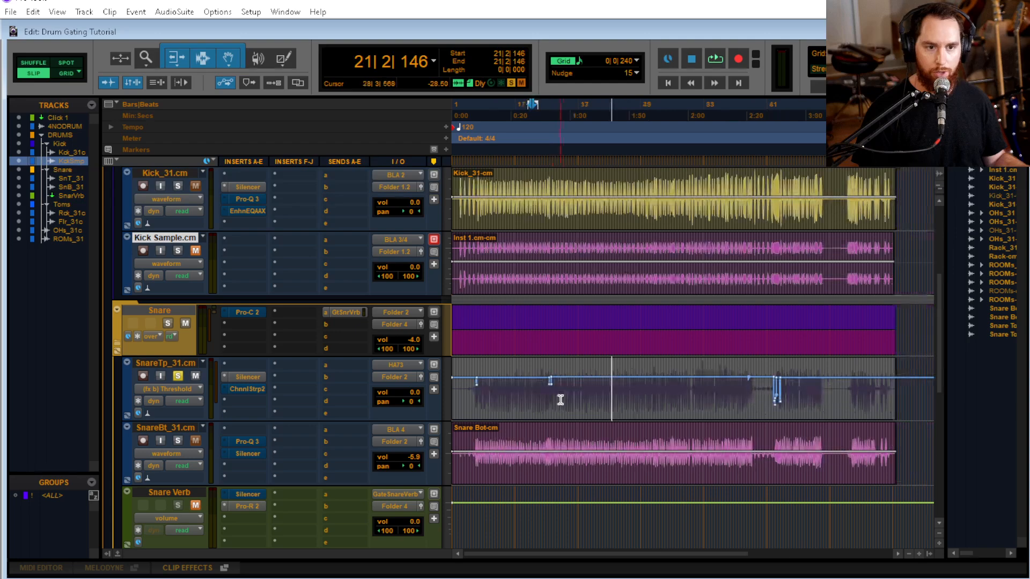
key("t")
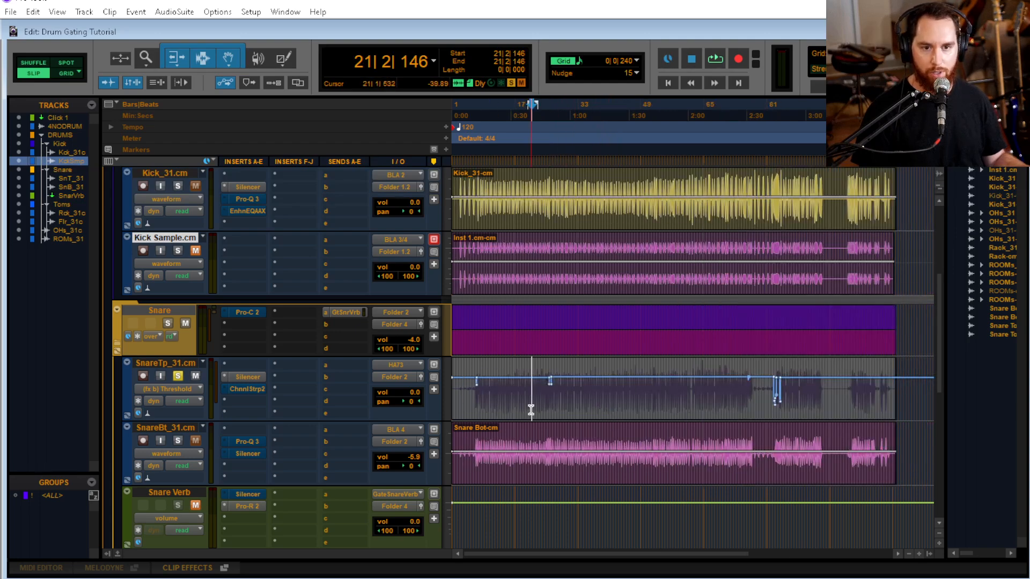
key("t")
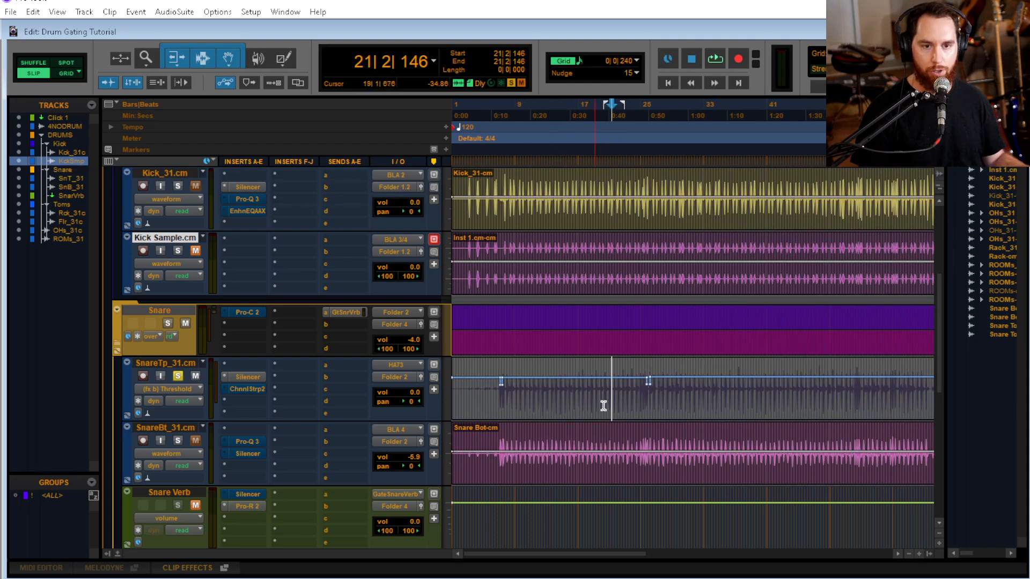
Examine the Threshold automation at the first snare hits near bar 7, placing the cursor at 6|4|722
left_click(497, 394)
key("t")
key("t")
key("t")
key("t")
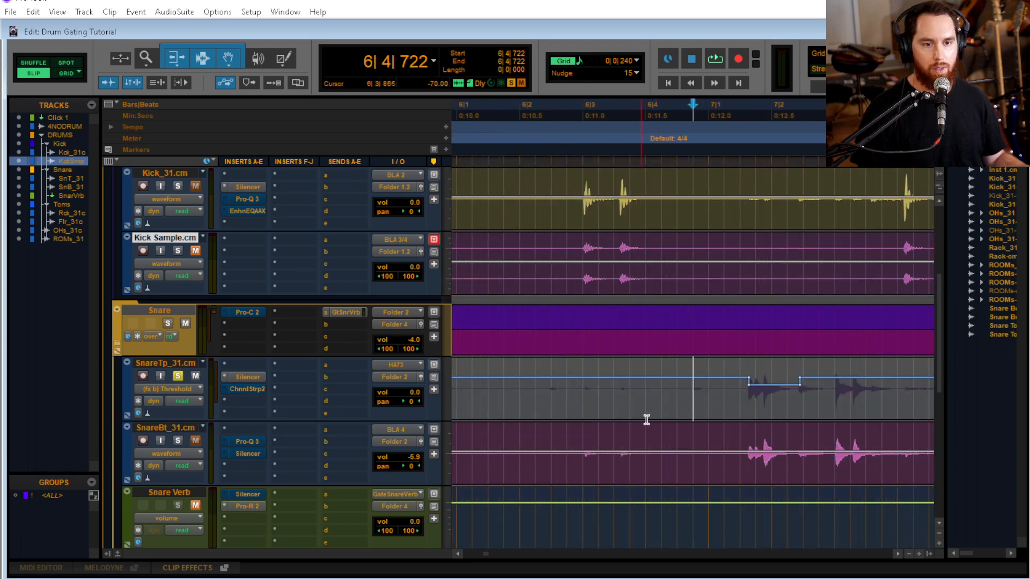
key("r")
key("r")
key("r")
key("r")
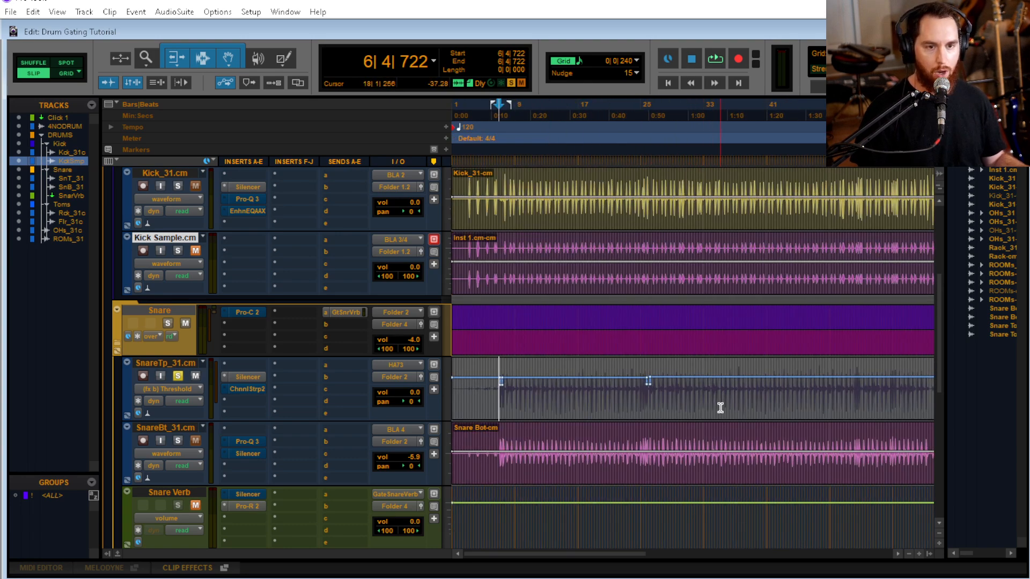
Examine the Threshold automation changes around bars 76 and 83, placing the cursor at 75|2|617 and 82|3|056
scroll(766, 411, "right", 5)
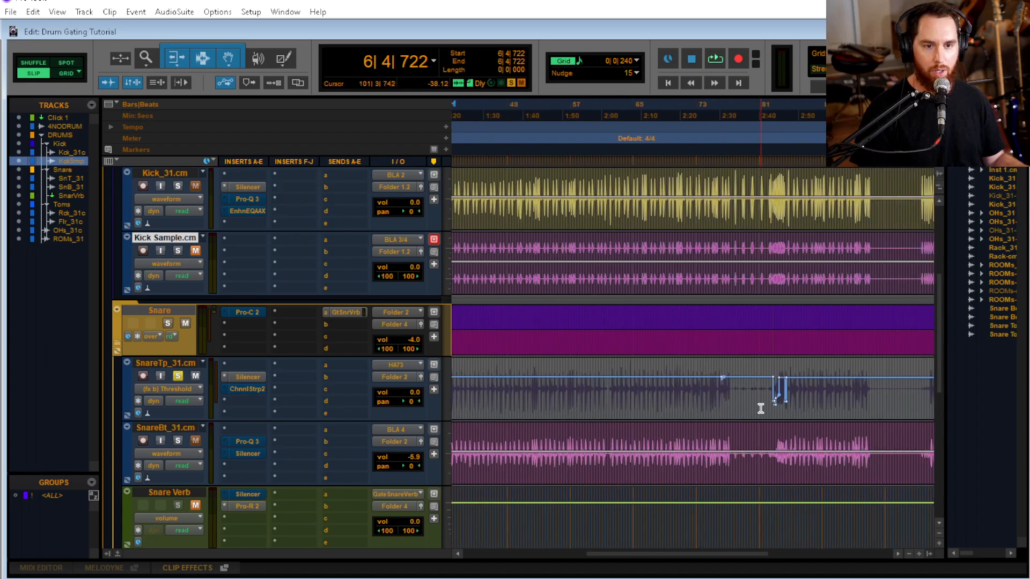
left_click(713, 395)
key("t")
key("t")
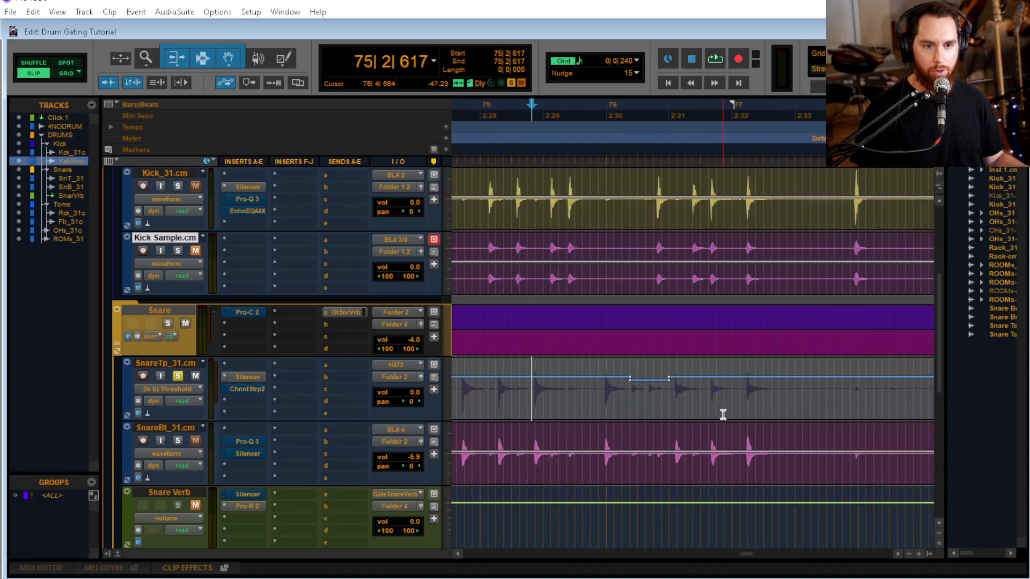
key("r")
left_click(713, 414)
key("t")
key("t")
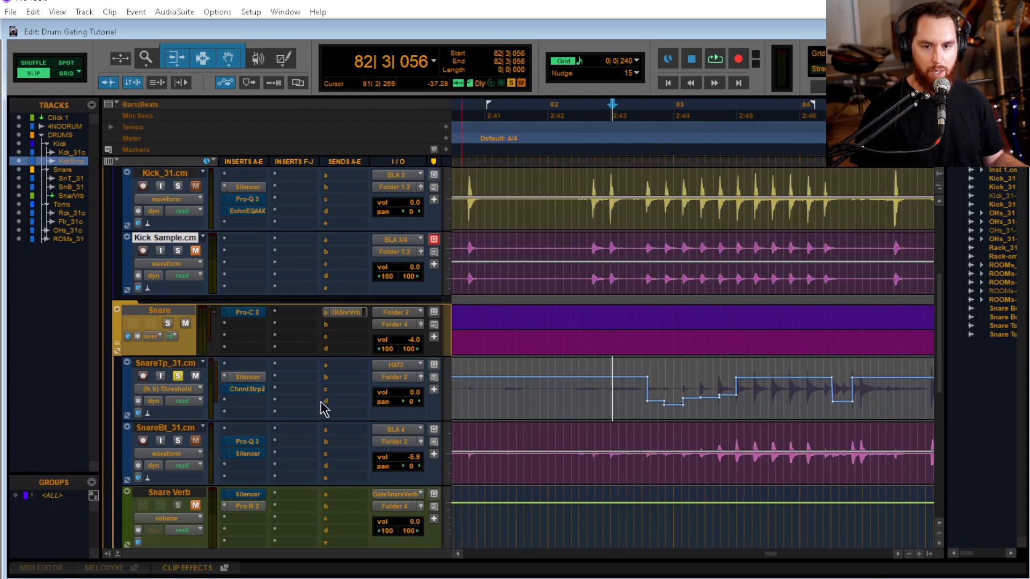
Open Silencer on SnareTp_31.cm, switch Ghost off, and close the plug-in
left_click(188, 391)
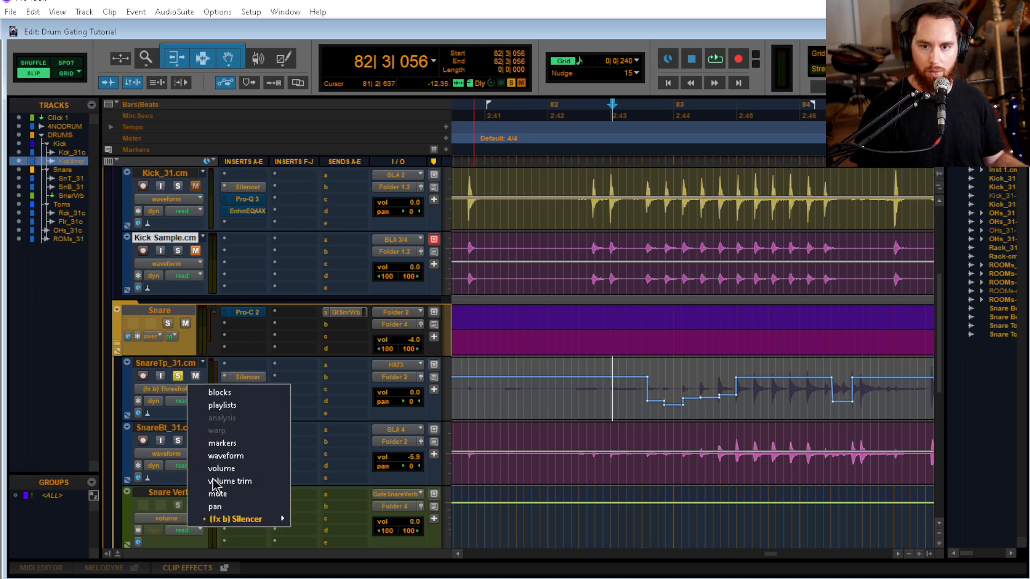
left_click(248, 377)
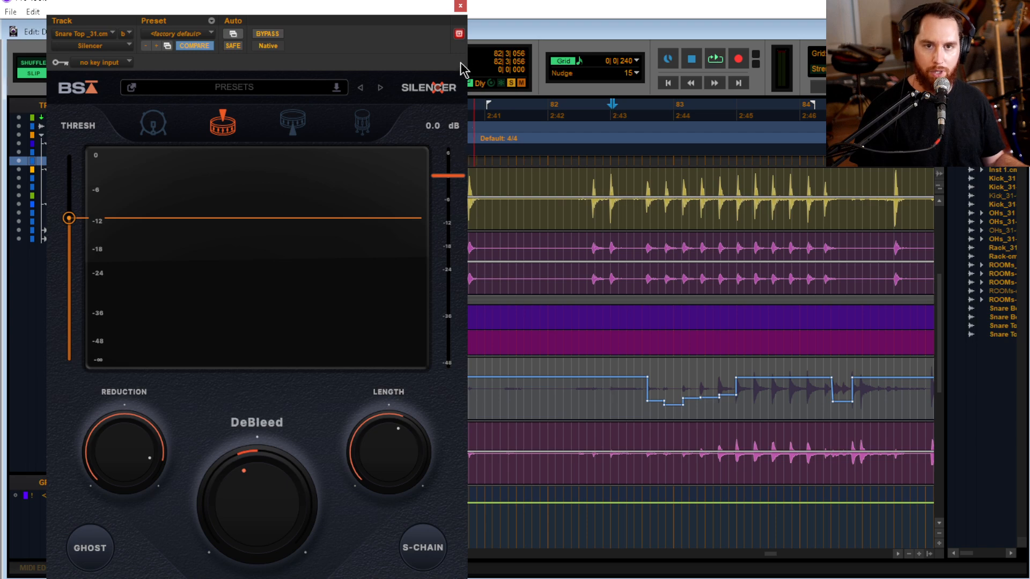
left_click(460, 6)
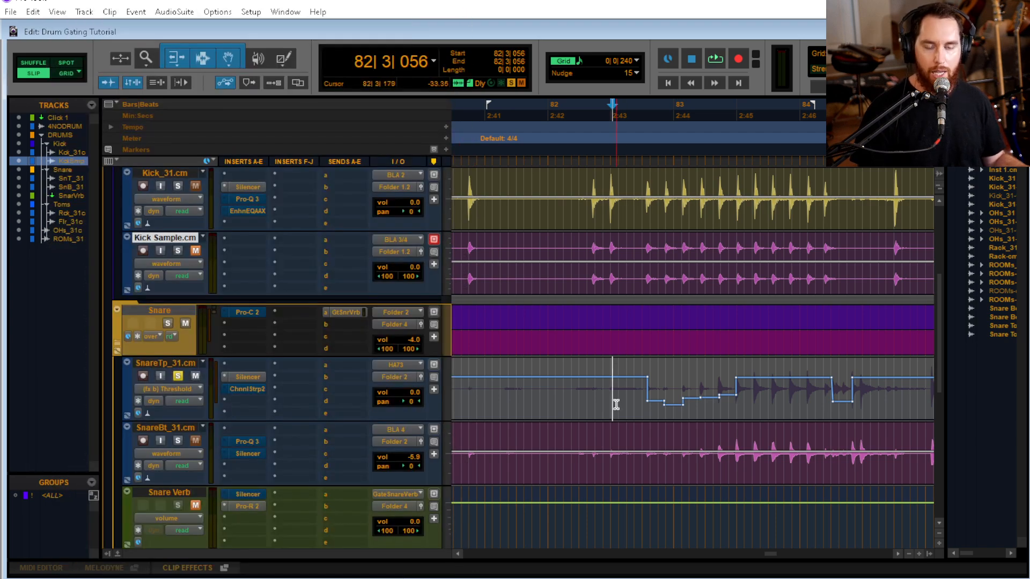
Play the soloed snare top from 82|3|056 through the automated build-up to hear the threshold changes
left_click_drag(773, 555, 776, 555)
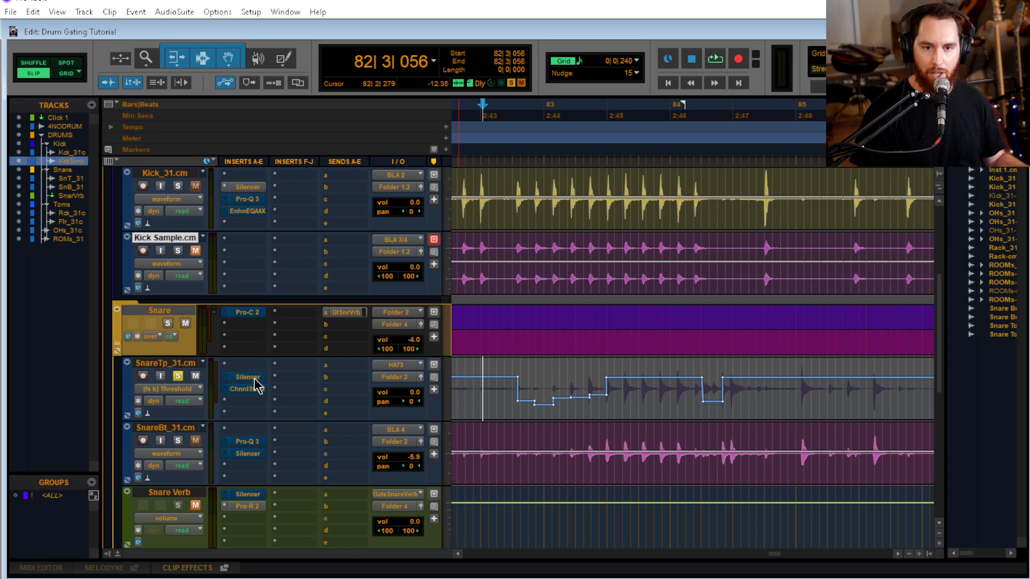
key("space")
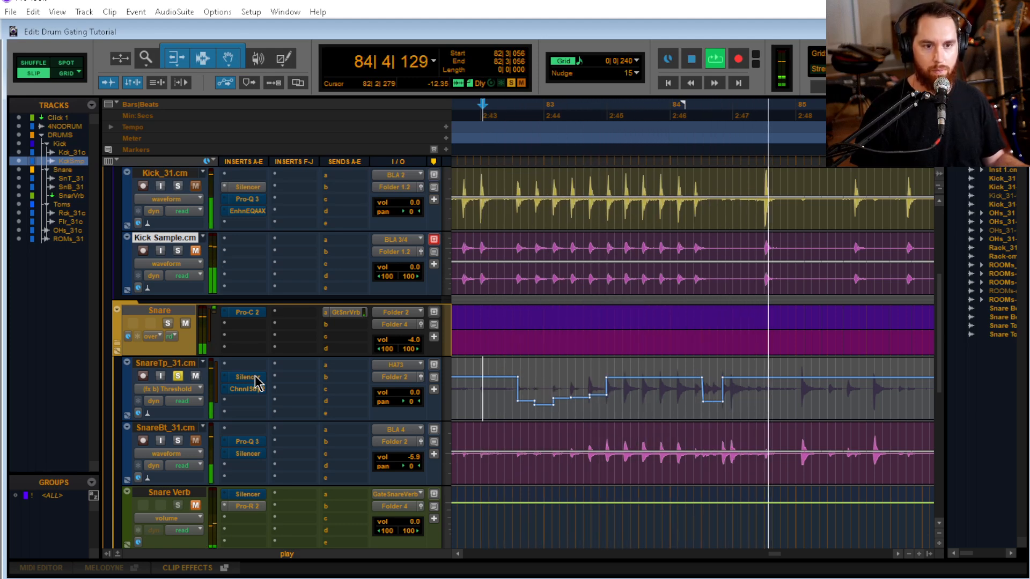
key("space")
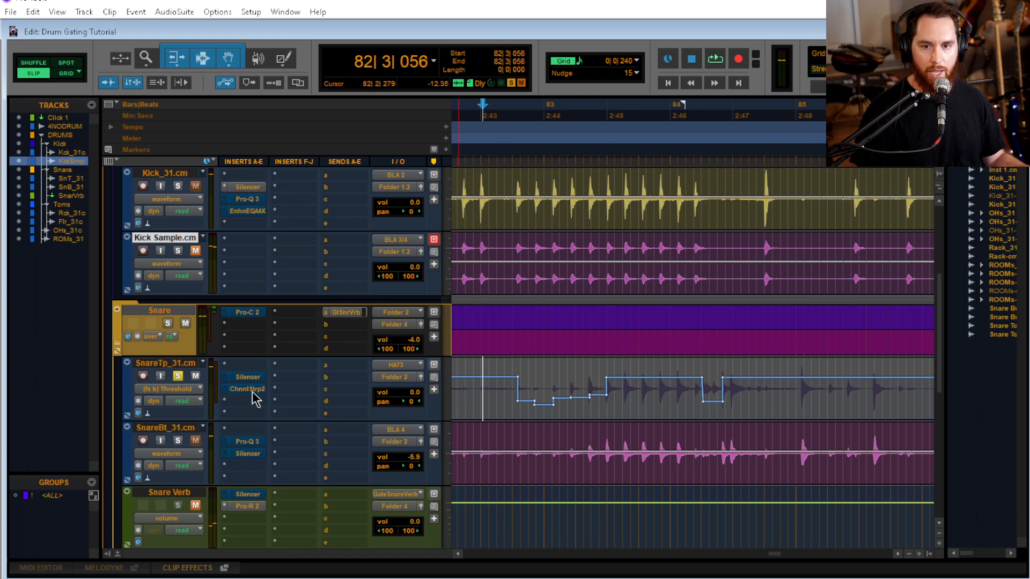
Replace the SSL Native Channel Strip 2 on SnareTp_31.cm with the mono Dyn3 Expander/Gate
left_click(247, 389)
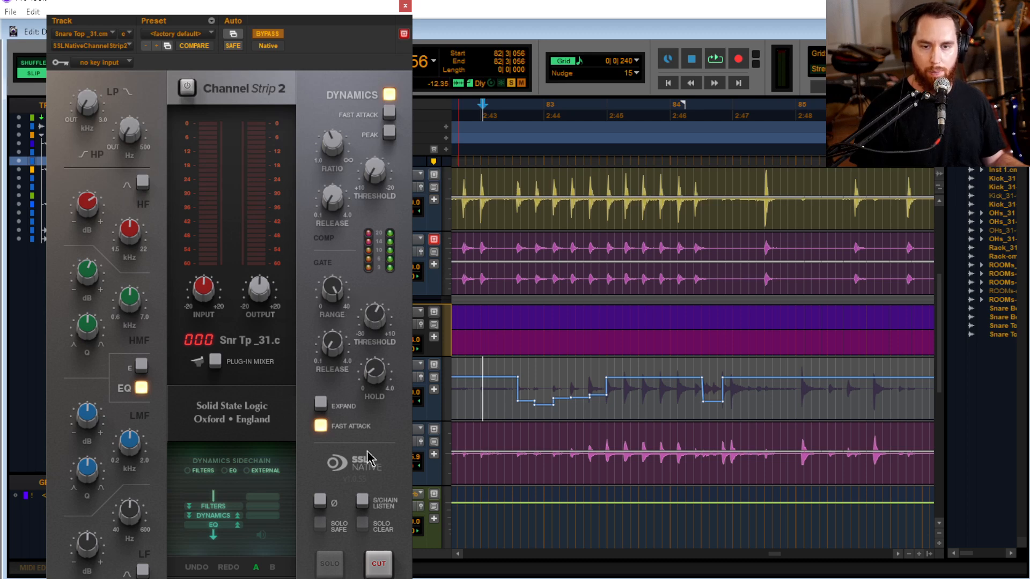
left_click(113, 46)
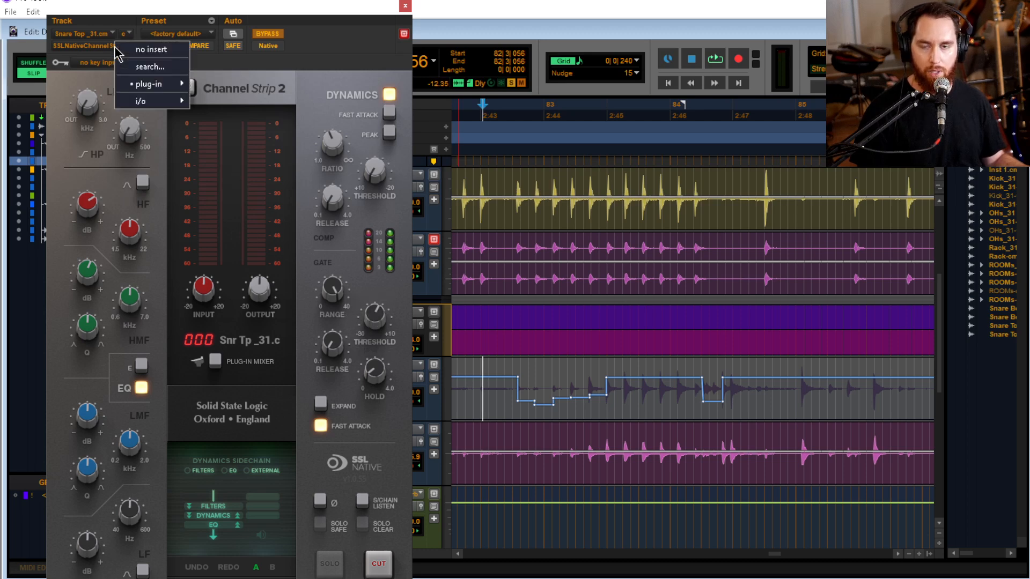
mouse_move(150, 83)
mouse_move(227, 100)
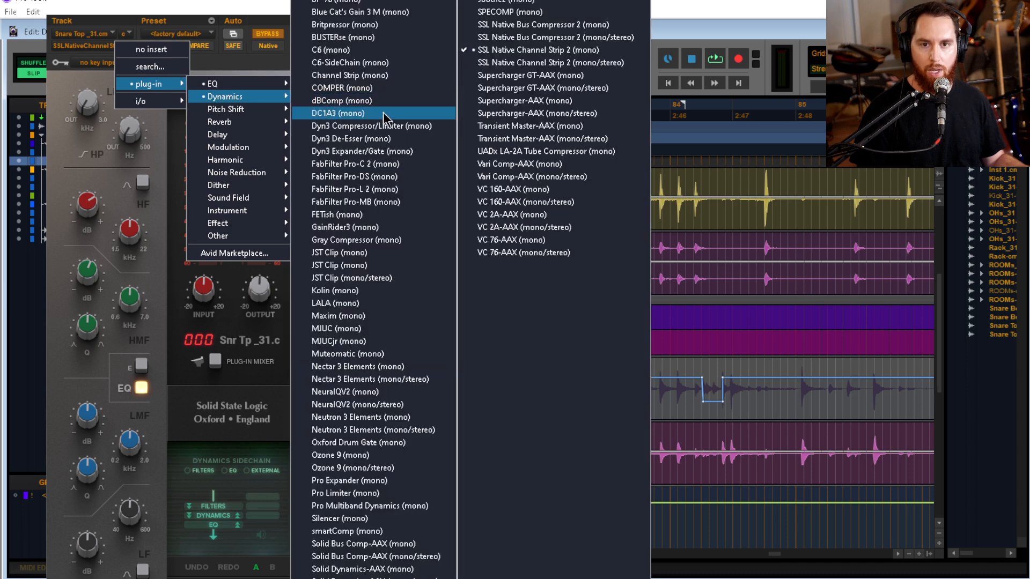
left_click(391, 152)
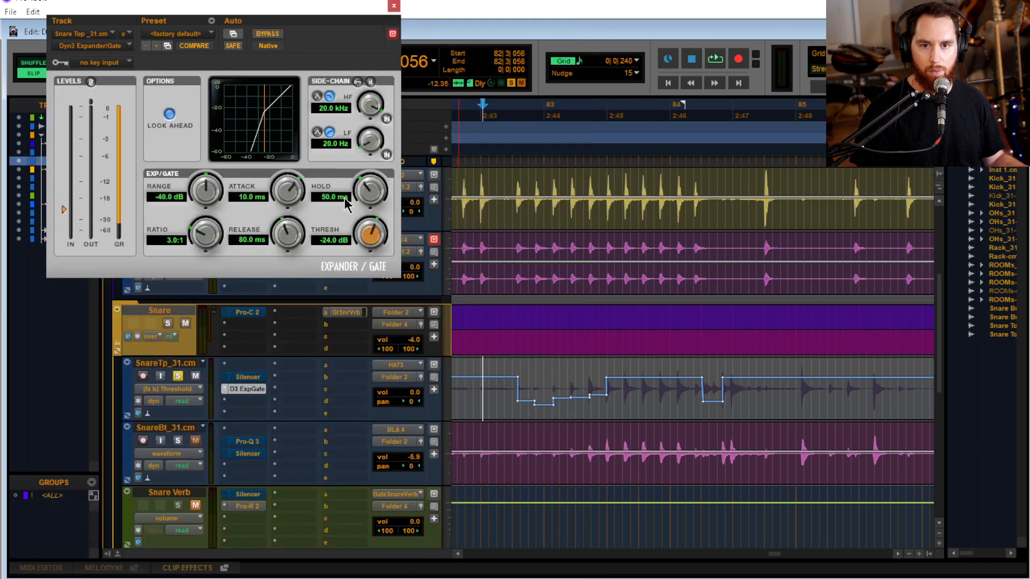
Select the snare build-up from 82|2|873 to 84|3|835, play it, and lower the Expander/Gate threshold to -28.6 dB
left_click_drag(478, 385, 761, 386)
key("space")
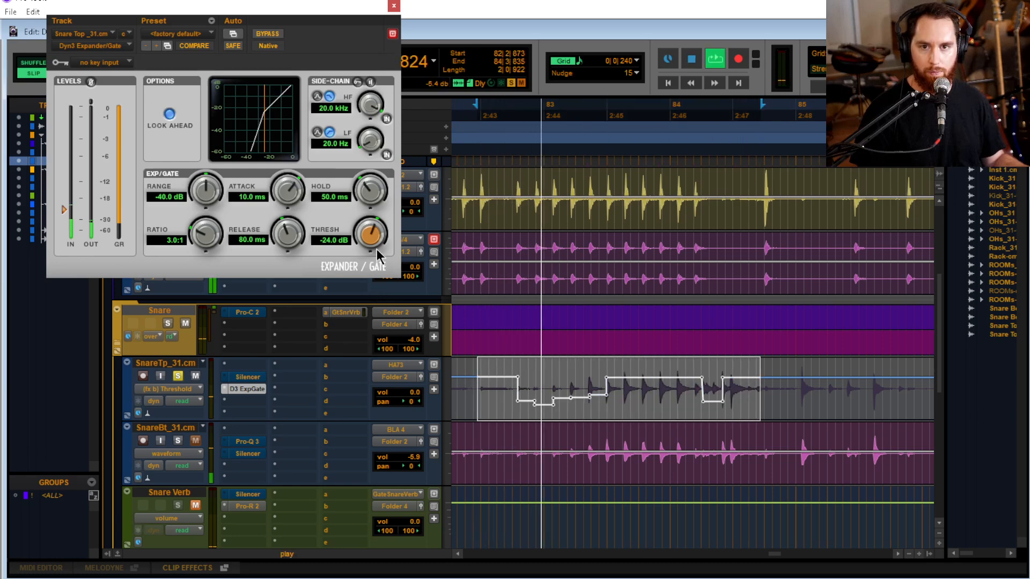
left_click_drag(370, 244, 370, 263)
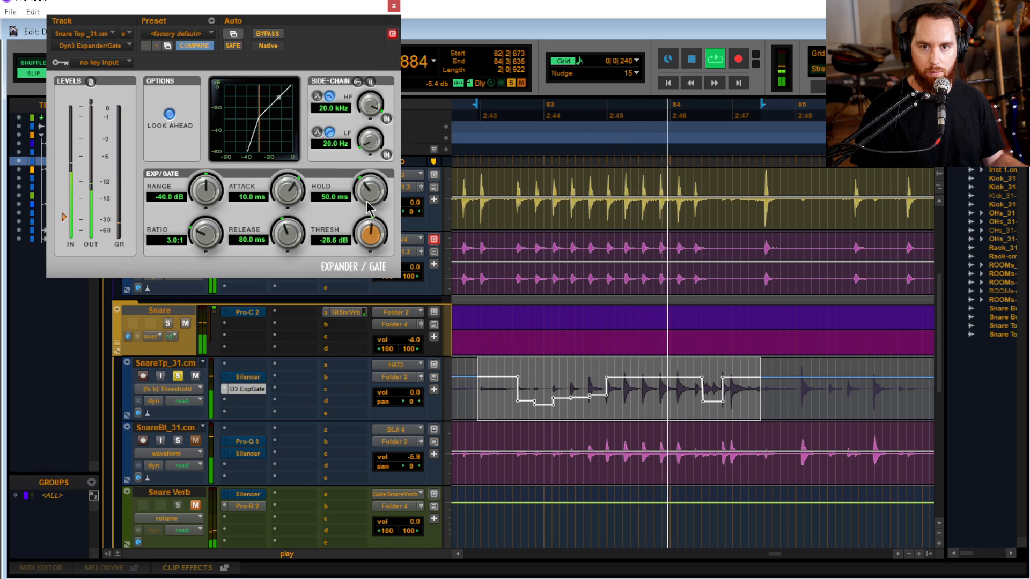
Set the Expander/Gate attack to 10.0 us, release to 66.6 ms and hold to 73.4 ms, and close the plug-in after stopping playback
left_click_drag(289, 192, 328, 352)
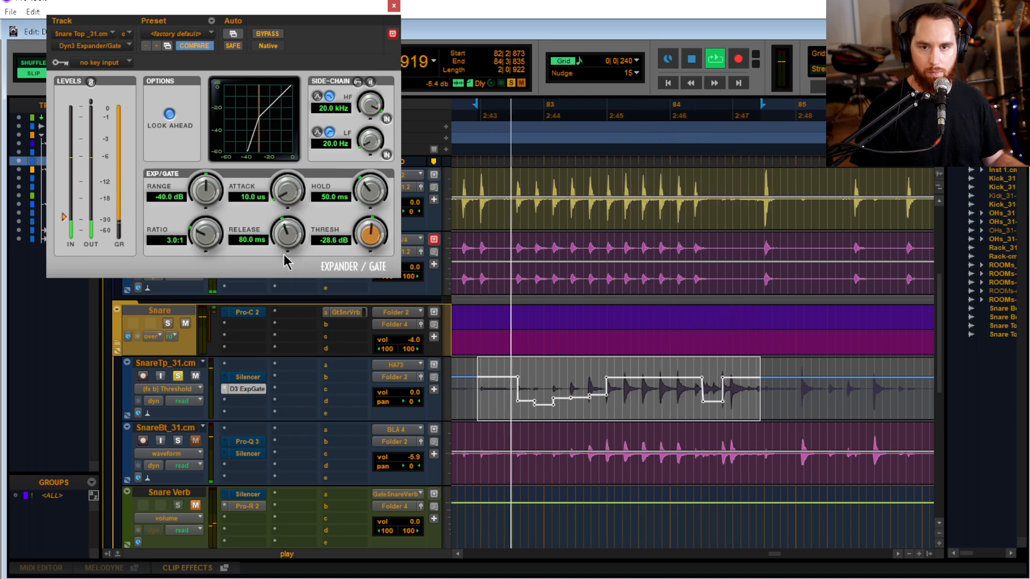
left_click_drag(286, 245, 288, 256)
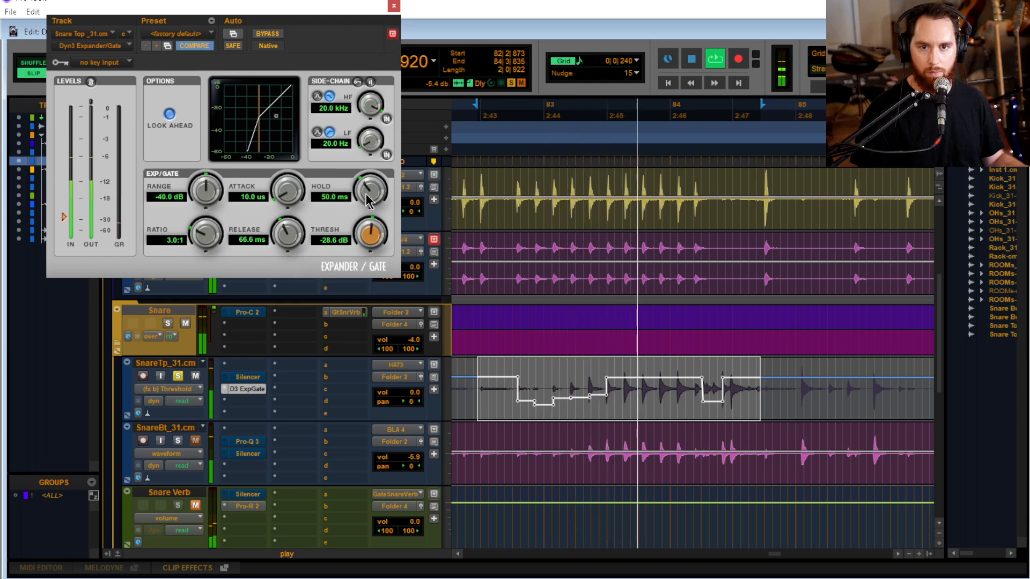
left_click_drag(371, 210, 374, 200)
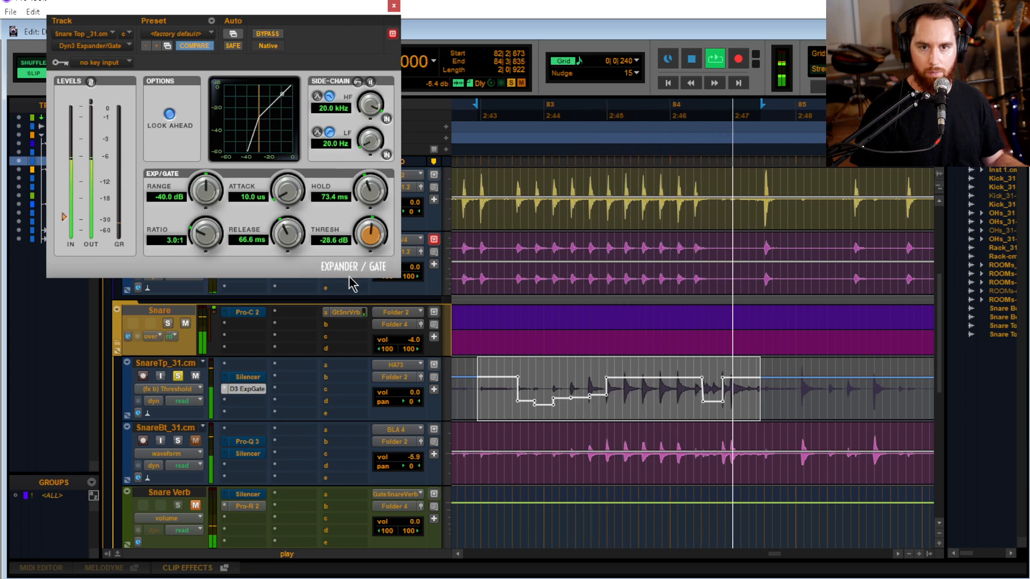
key("space")
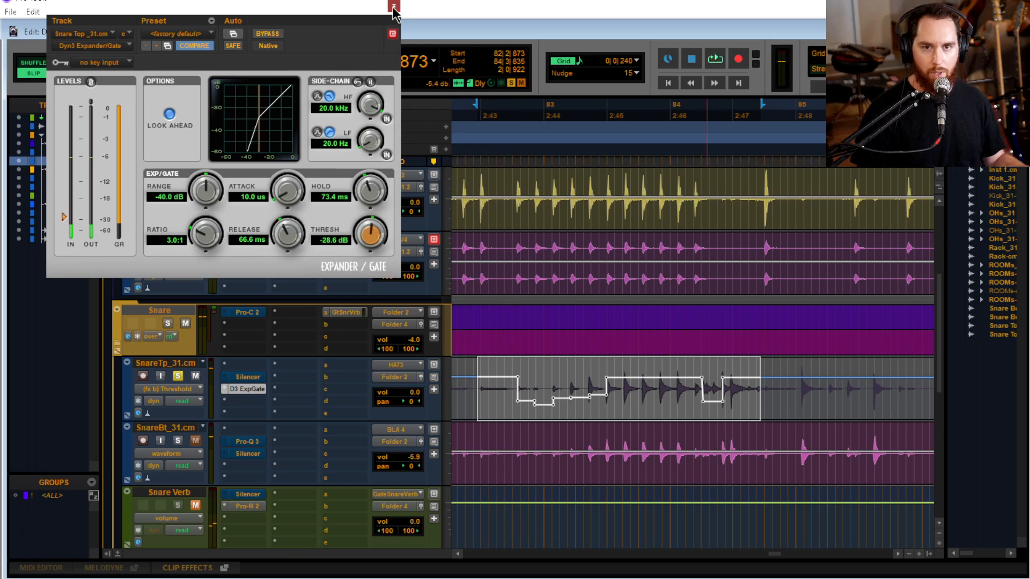
left_click(394, 6)
Play the drums from 67|1|102 and reopen the Expander/Gate on SnareTp_31.cm
left_click(607, 385)
key("r")
key("r")
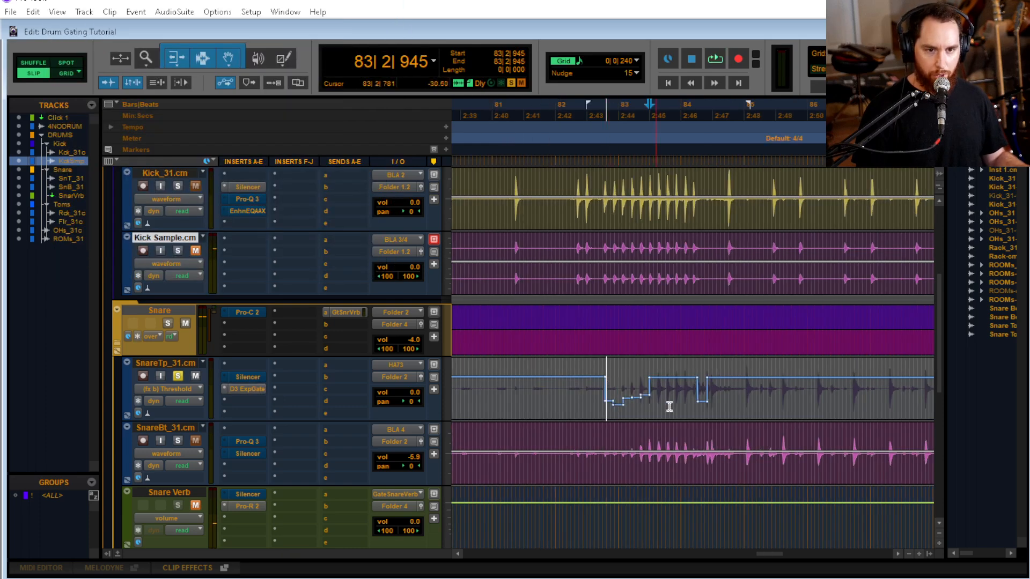
scroll(655, 385, "left", 3)
scroll(559, 398, "left", 3)
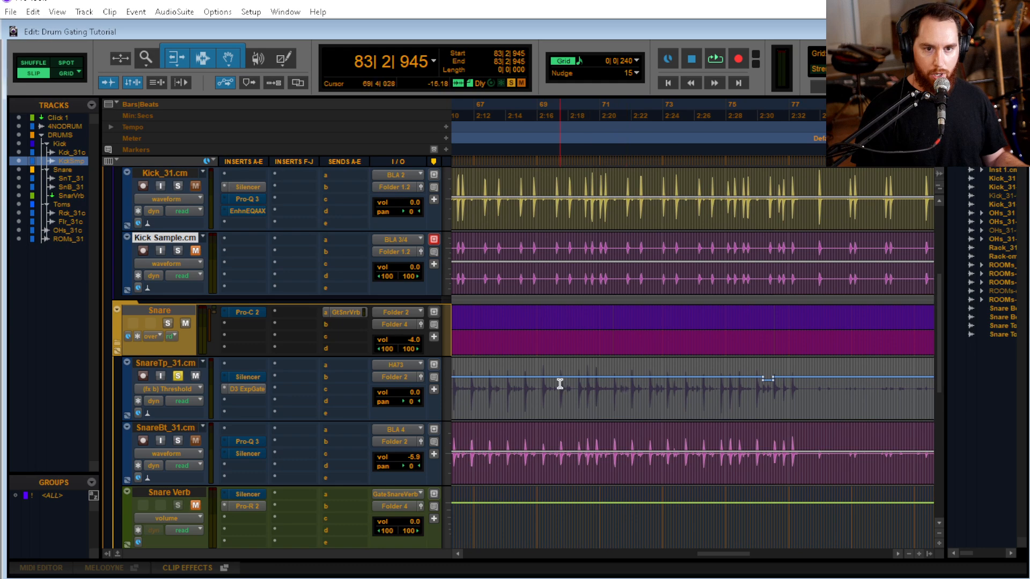
key("space")
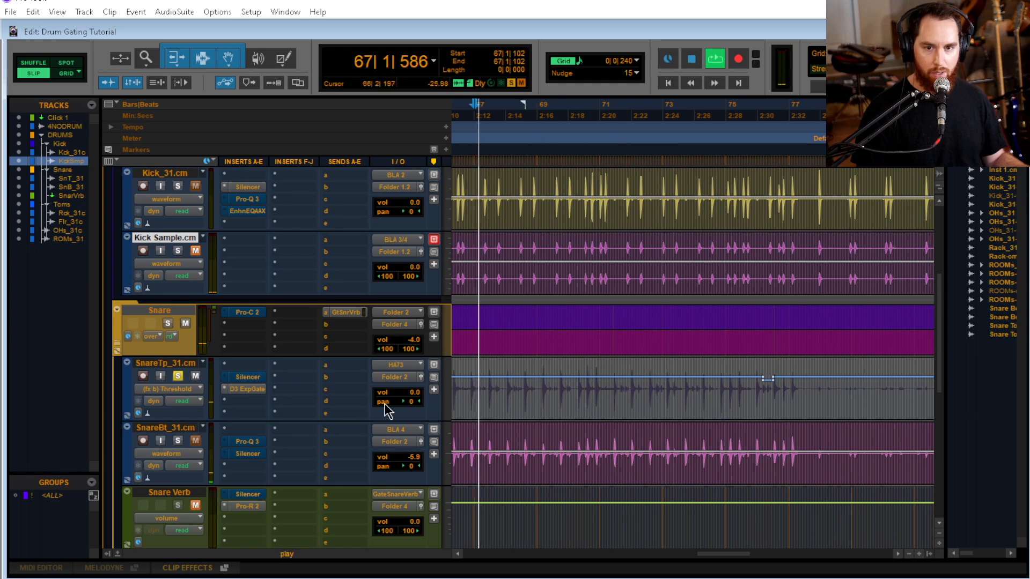
left_click(247, 389)
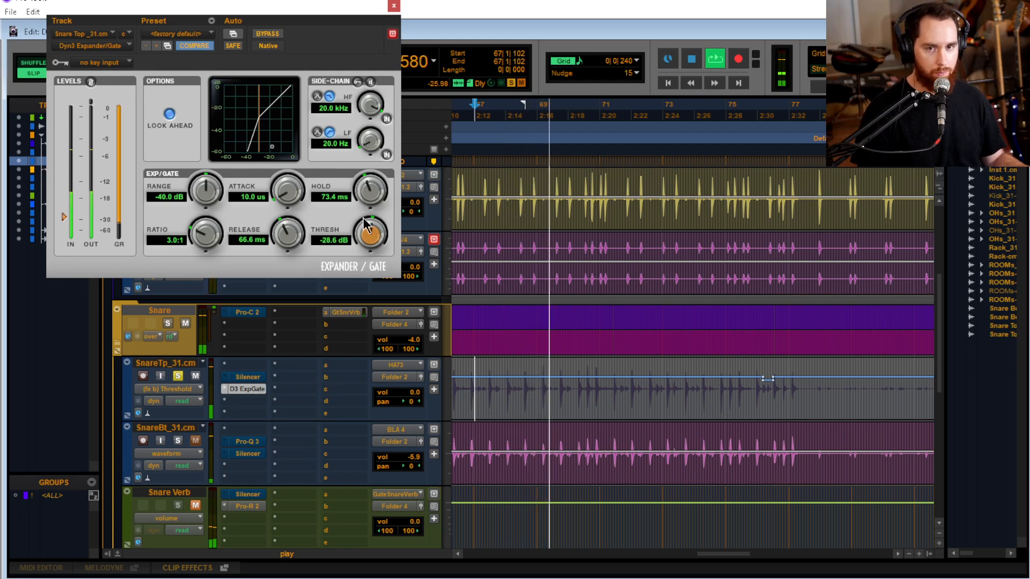
Stop playback and try an Expander/Gate range of -18.2 dB on the snare top
key("space")
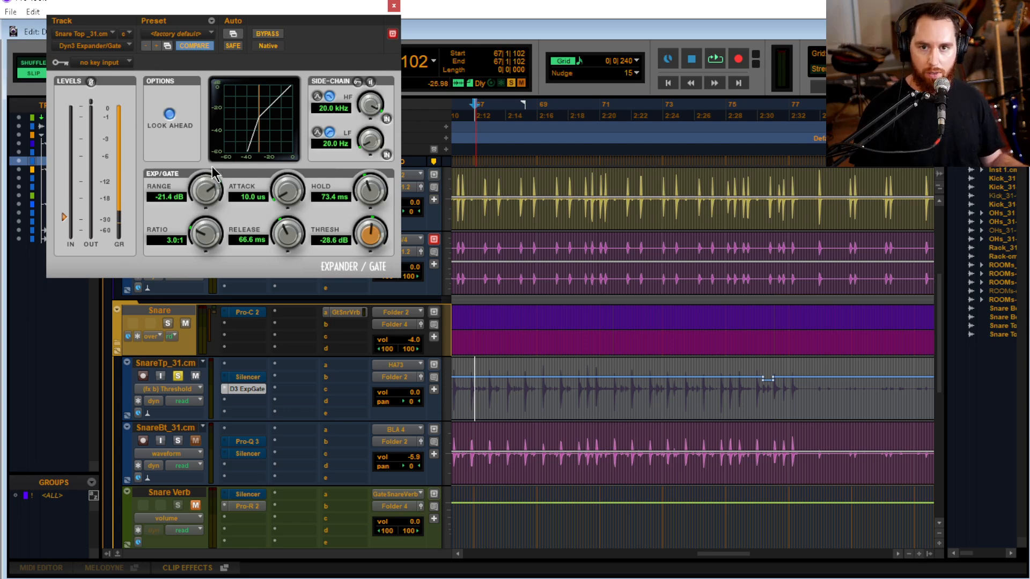
left_click_drag(213, 169, 214, 160)
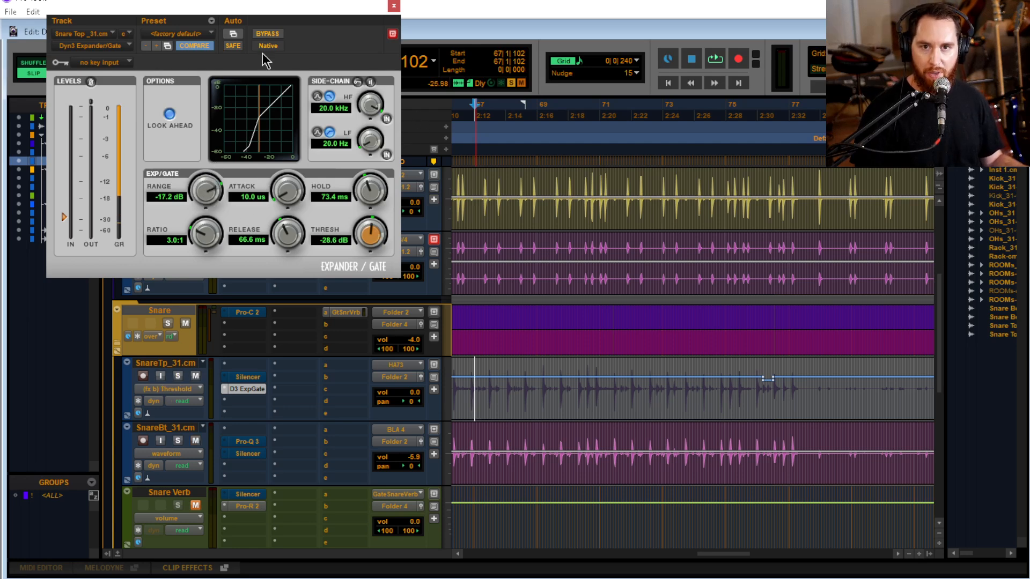
left_click_drag(294, 8, 561, 26)
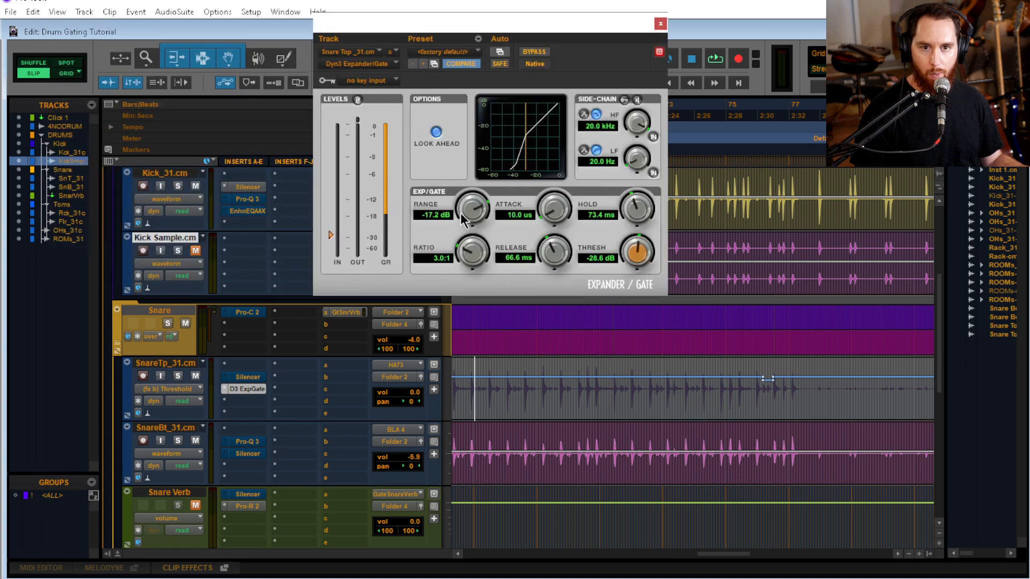
left_click_drag(462, 215, 467, 222)
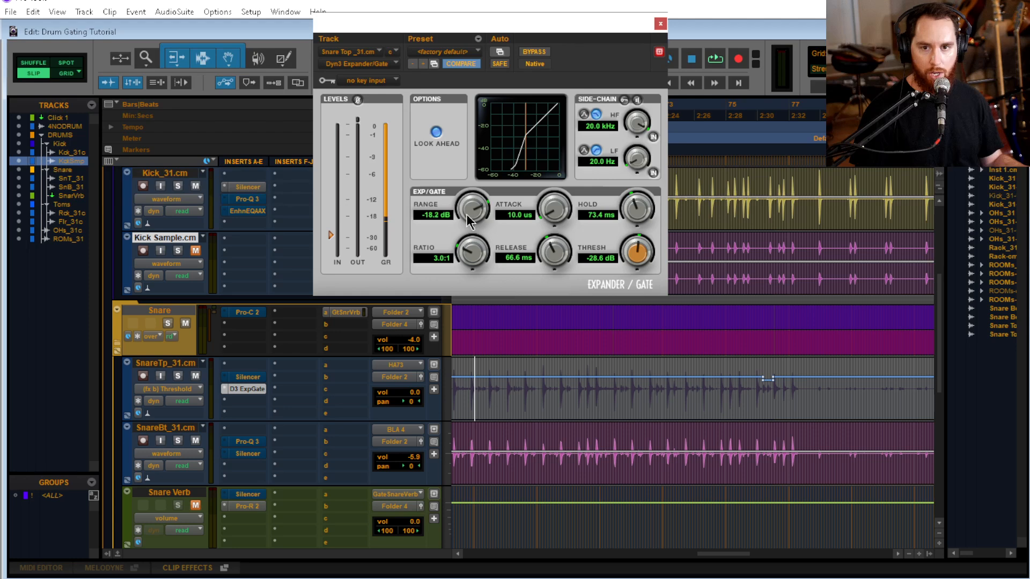
During playback, raise the SnareTp_31.cm volume to +6.8 dB and set the Expander/Gate range to -22.6 dB
key("space")
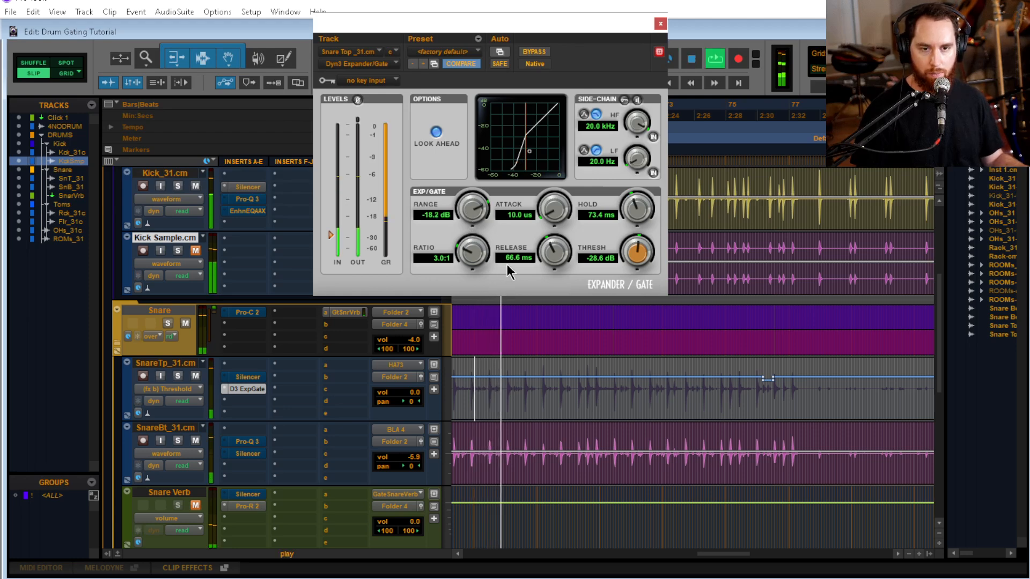
left_click_drag(416, 392, 515, 320)
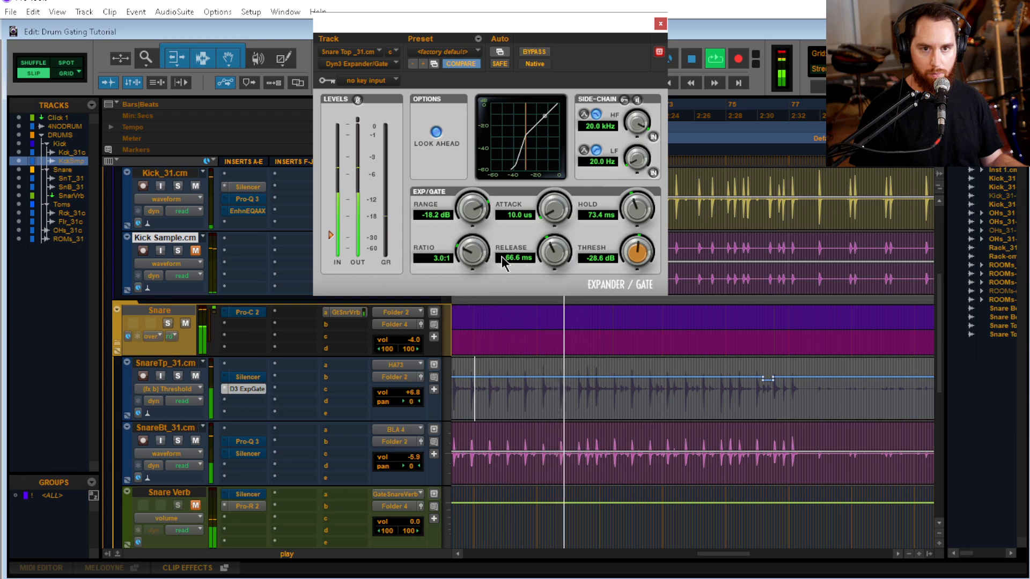
left_click_drag(475, 208, 470, 245)
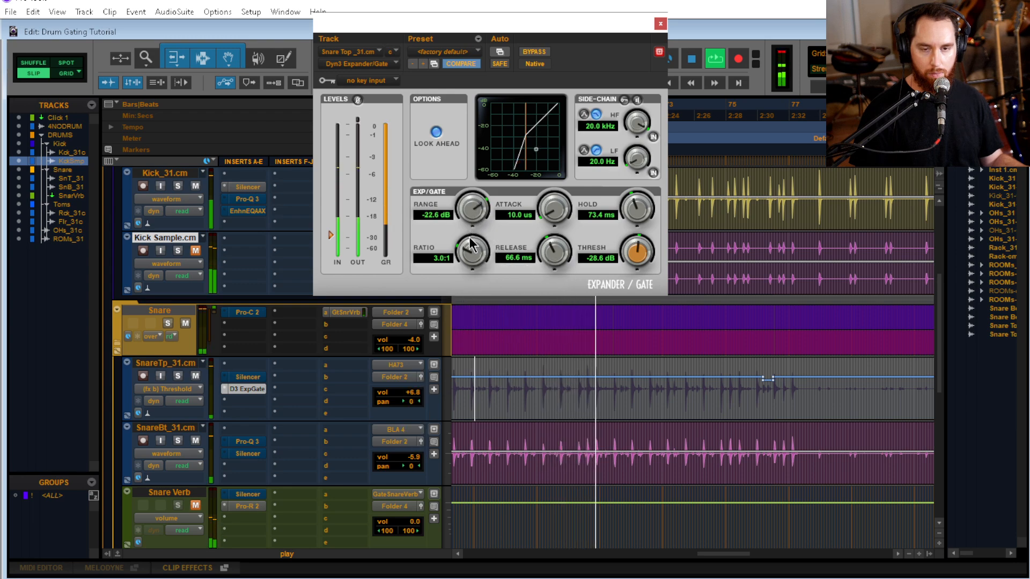
scroll(257, 354, "up", 3)
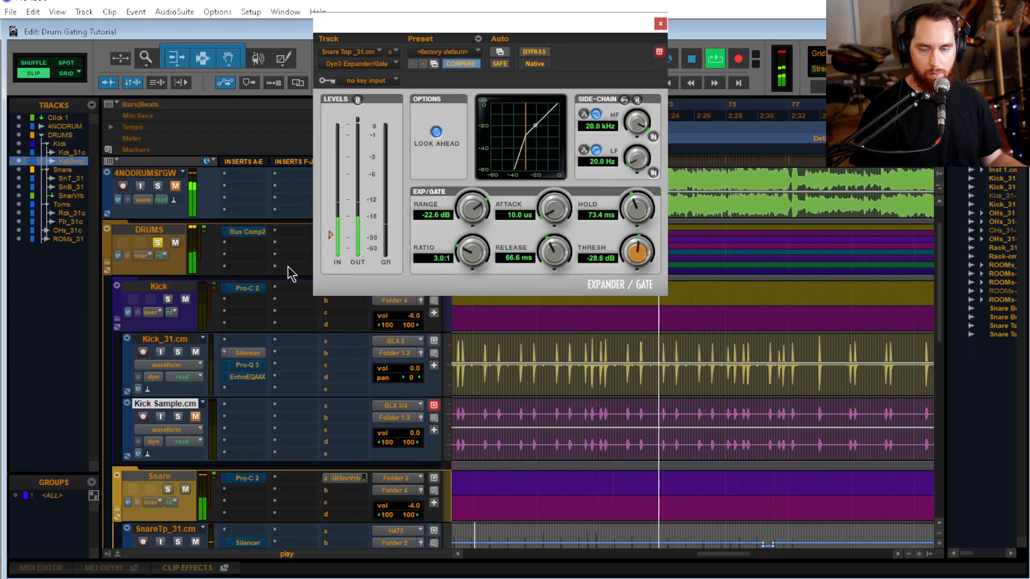
scroll(288, 272, "down", 2)
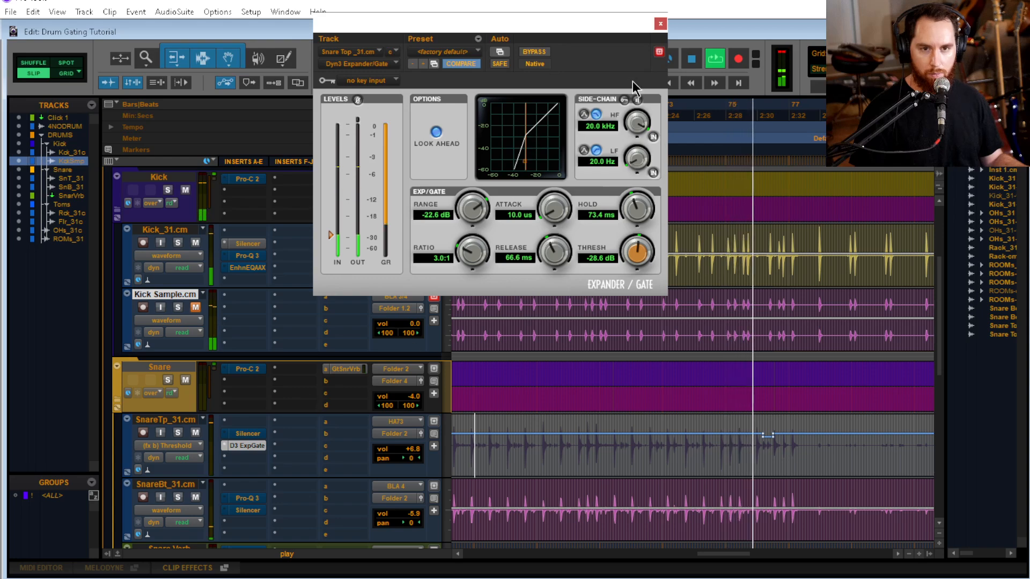
key("space")
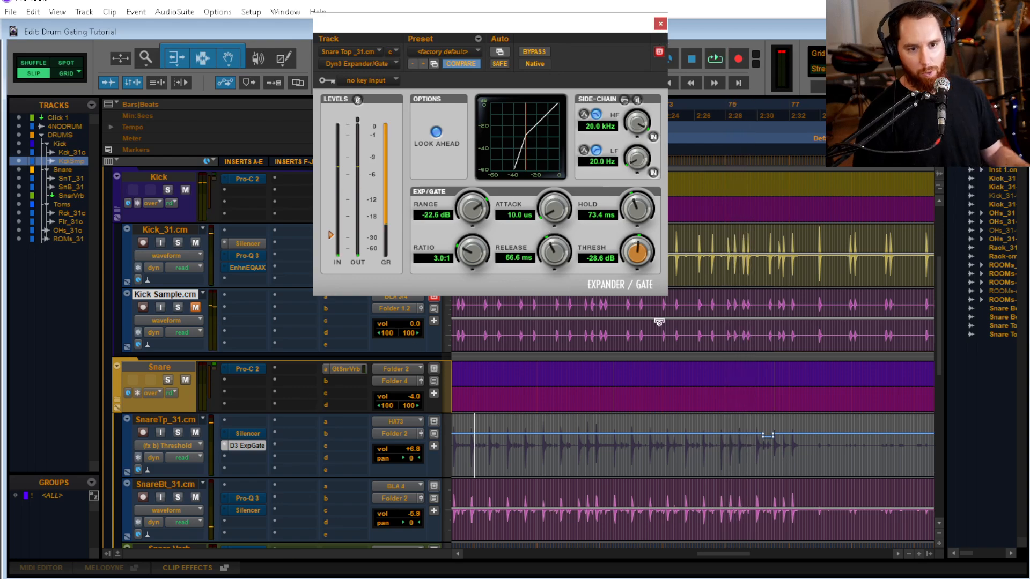
Open Silencer on SnareTp_31.cm and delete the stepped threshold automation across the snare build-up around bar 83
scroll(607, 416, "right", 5)
left_click(623, 440)
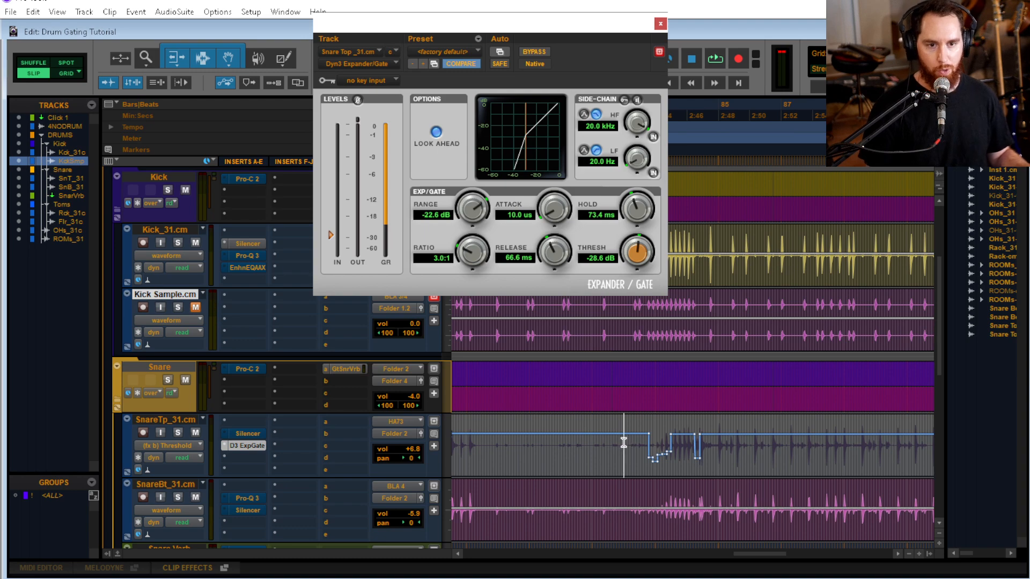
key("t")
key("t")
key("t")
scroll(646, 435, "right", 3)
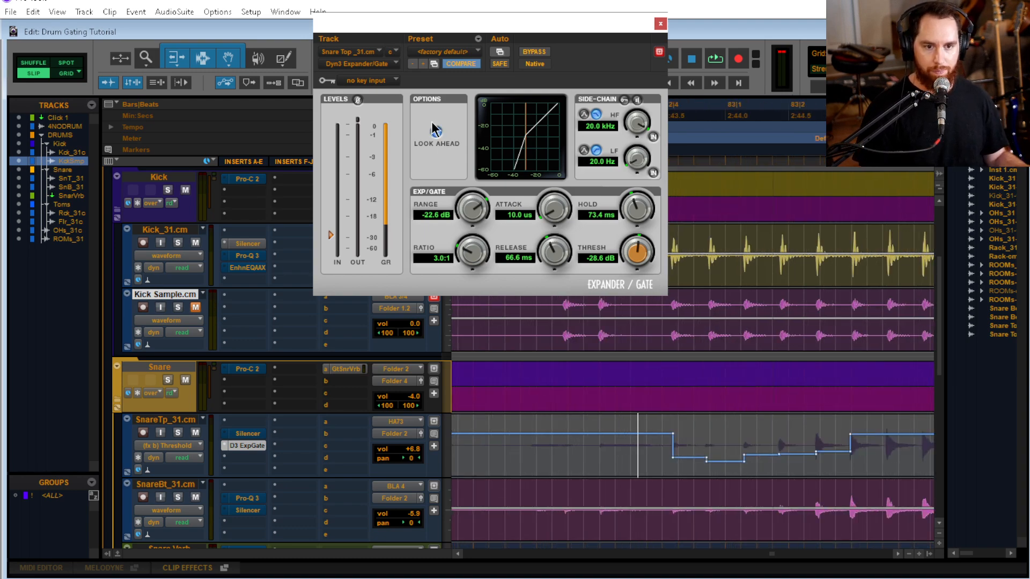
scroll(587, 339, "right", 2)
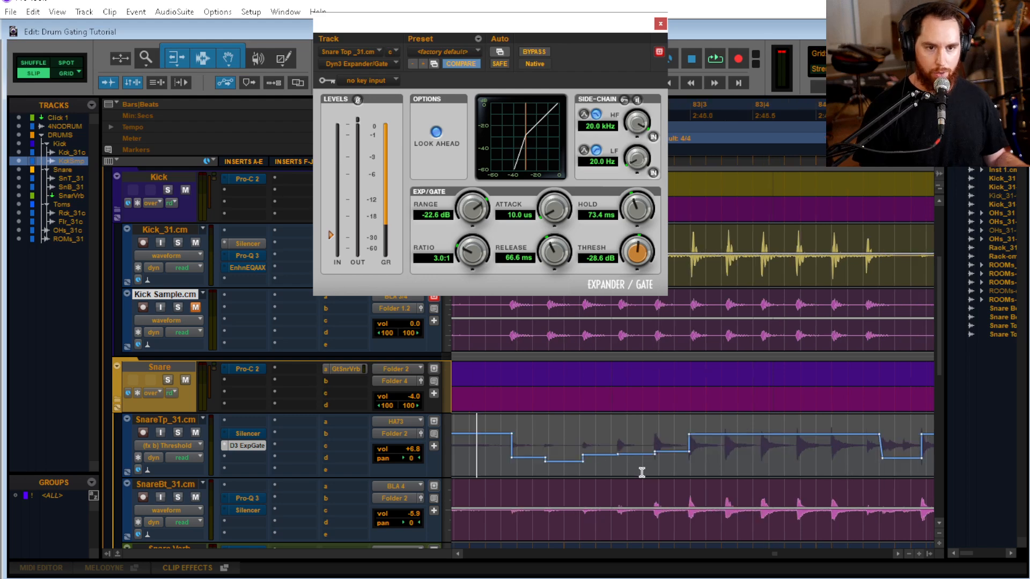
left_click_drag(584, 456, 713, 465)
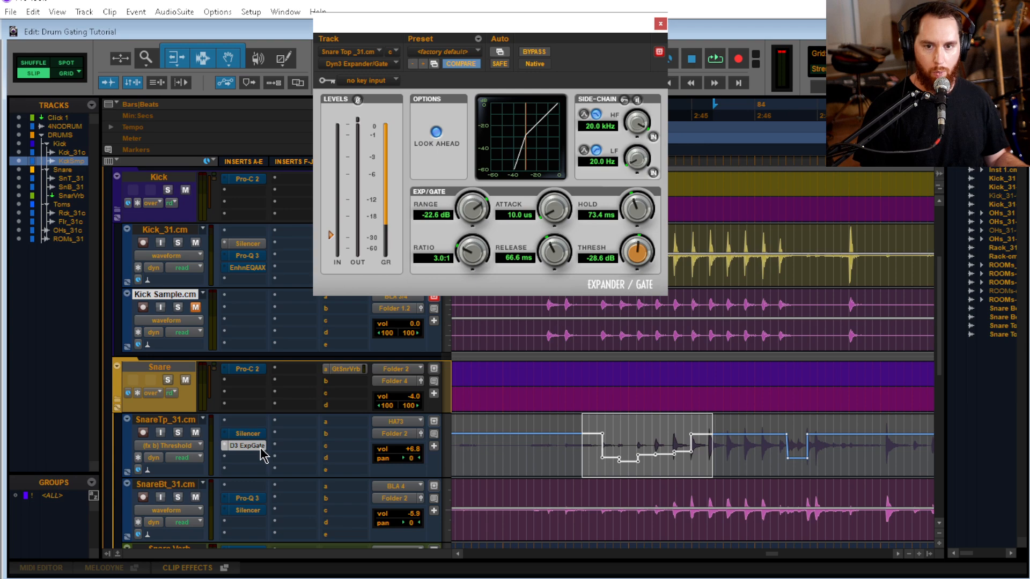
left_click(247, 434)
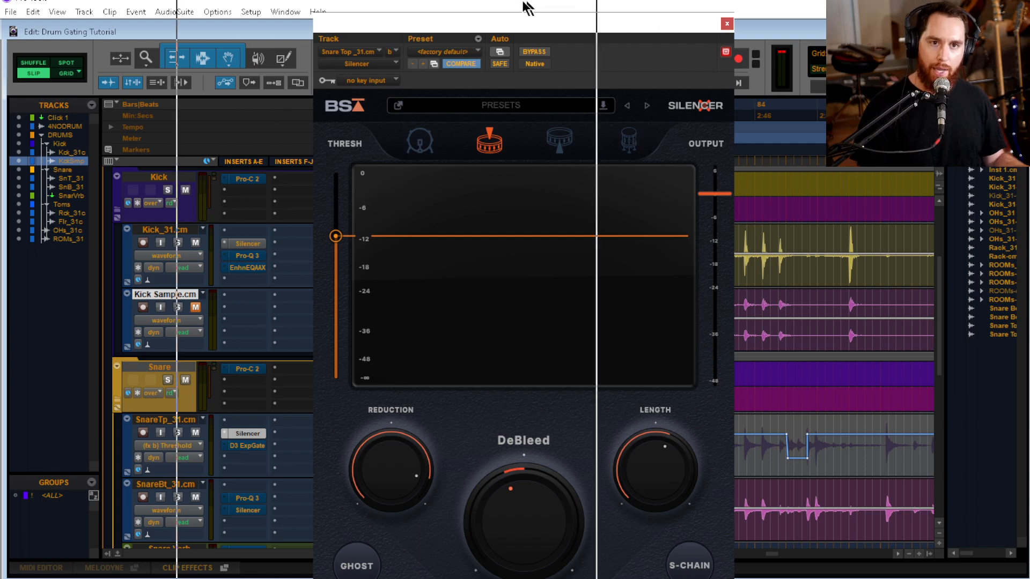
left_click_drag(527, 7, 483, 11)
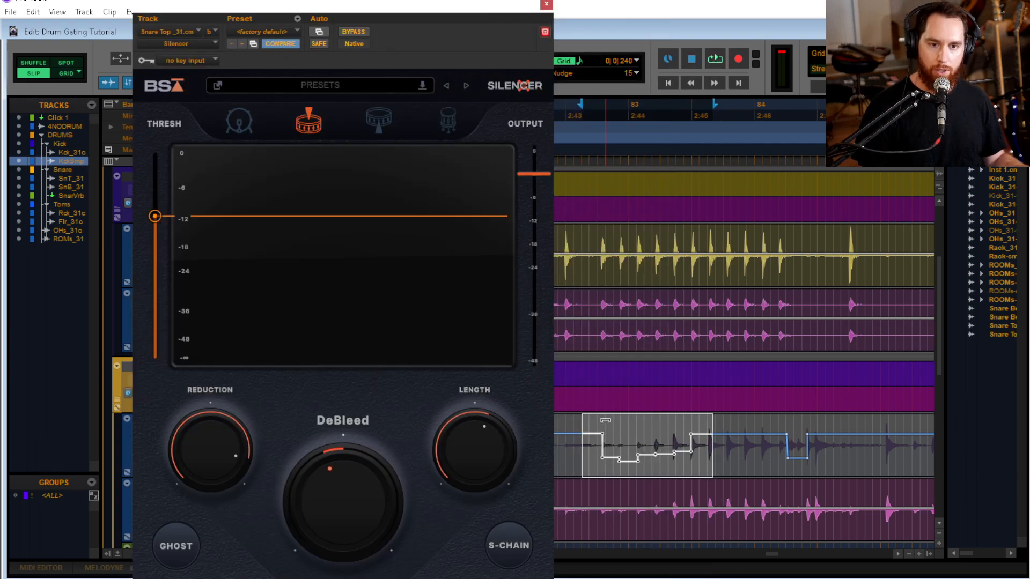
mouse_move(568, 457)
left_mouse_down()
mouse_move(713, 462)
mouse_move(574, 462)
left_mouse_up()
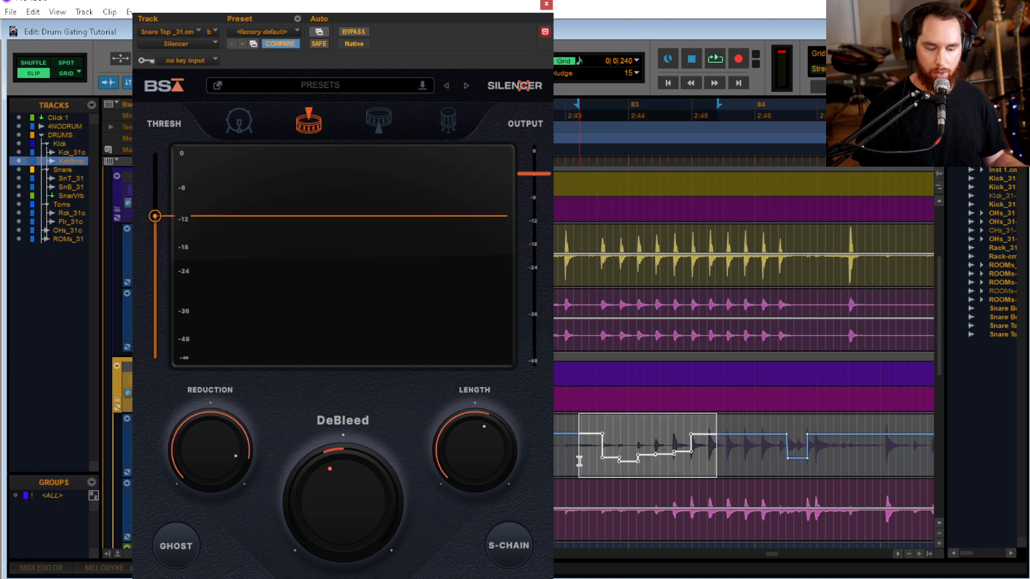
key("Delete")
Place the playback start at 82|2|914 and play the build-up while watching Silencer
left_click(580, 461)
key("space")
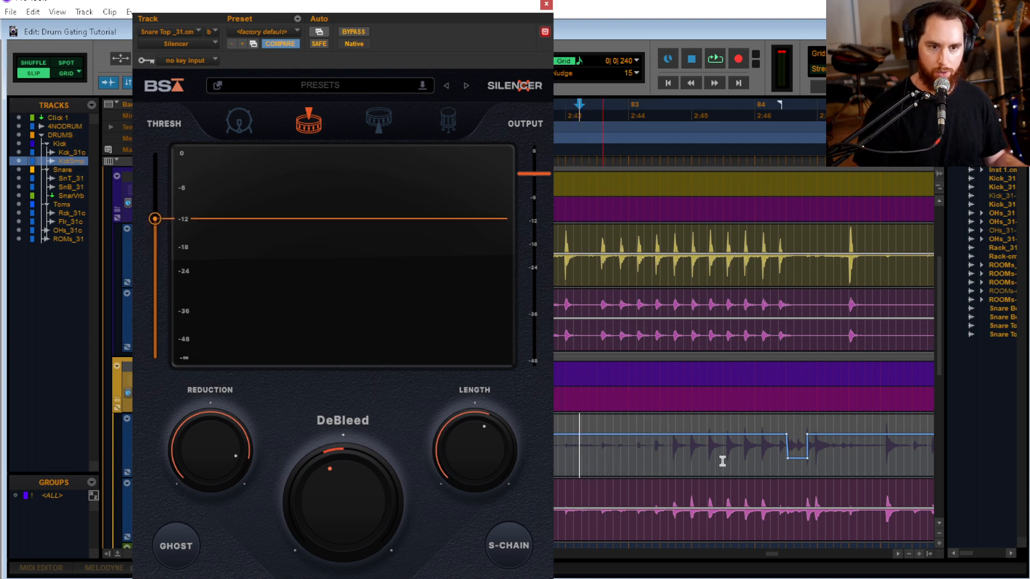
left_click(564, 448)
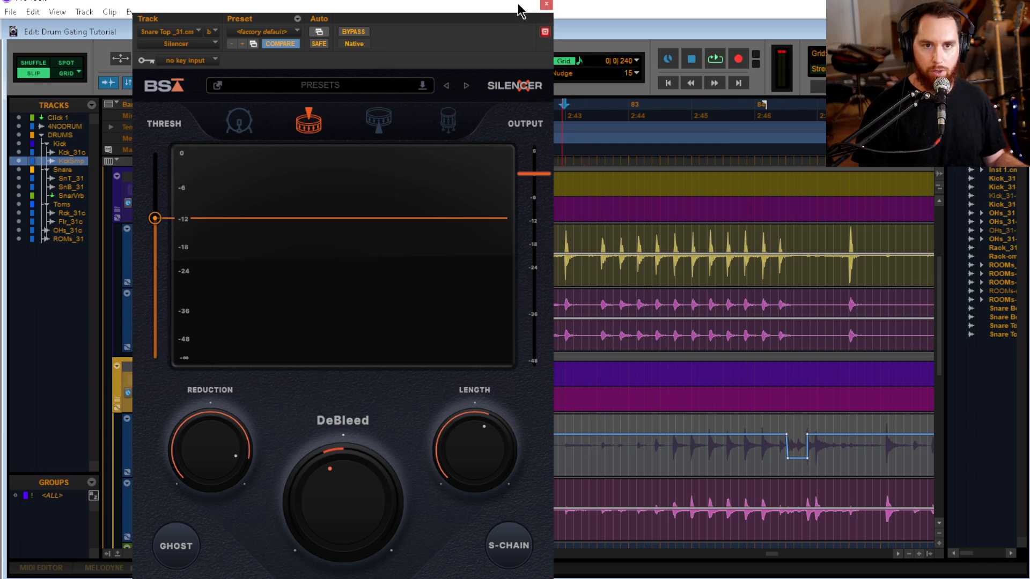
left_click_drag(520, 10, 437, 11)
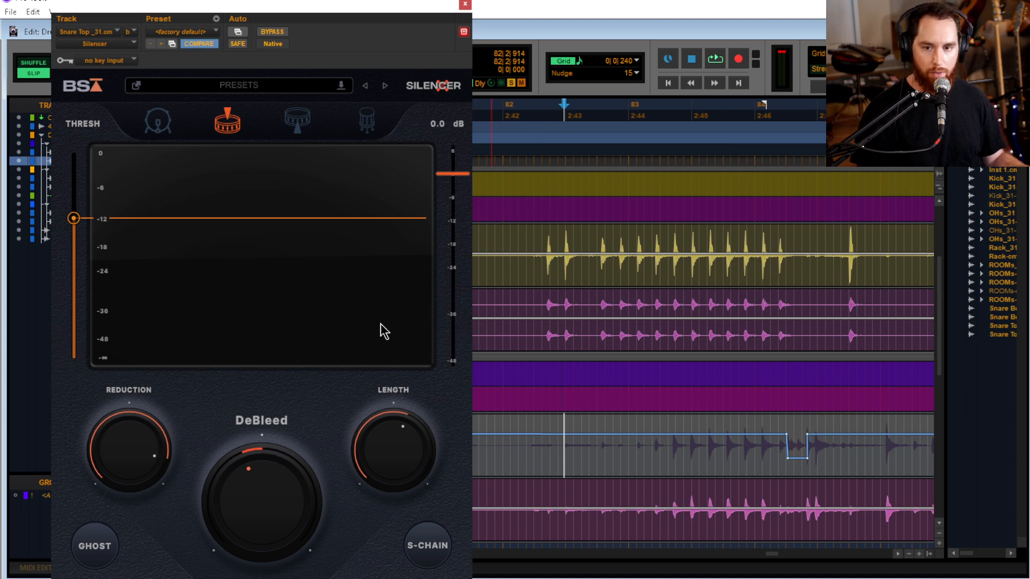
key("space")
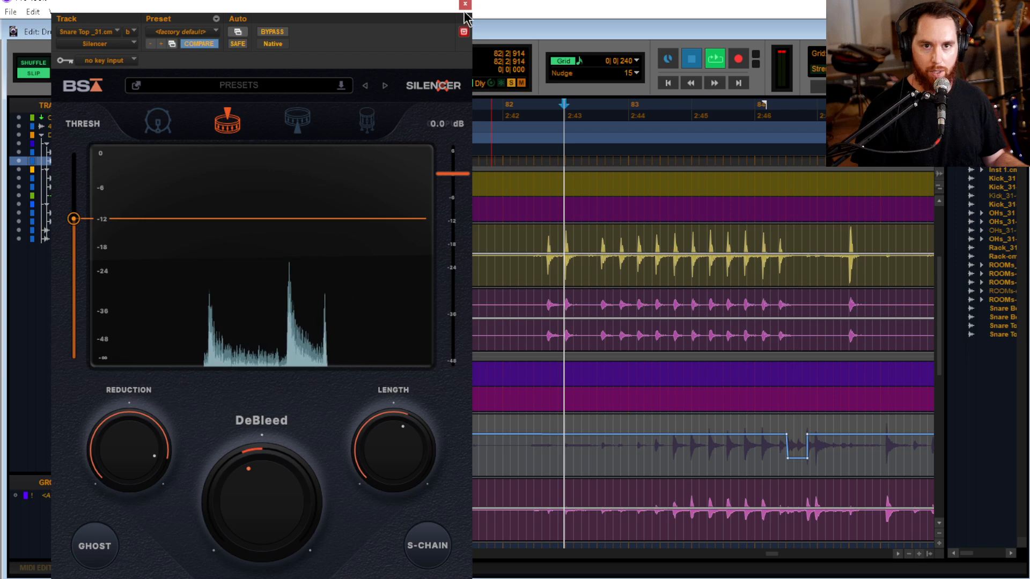
Solo SnareTp_31.cm, reopen its Silencer and play the build-up from 82|2|914
left_click(465, 4)
left_click(178, 433)
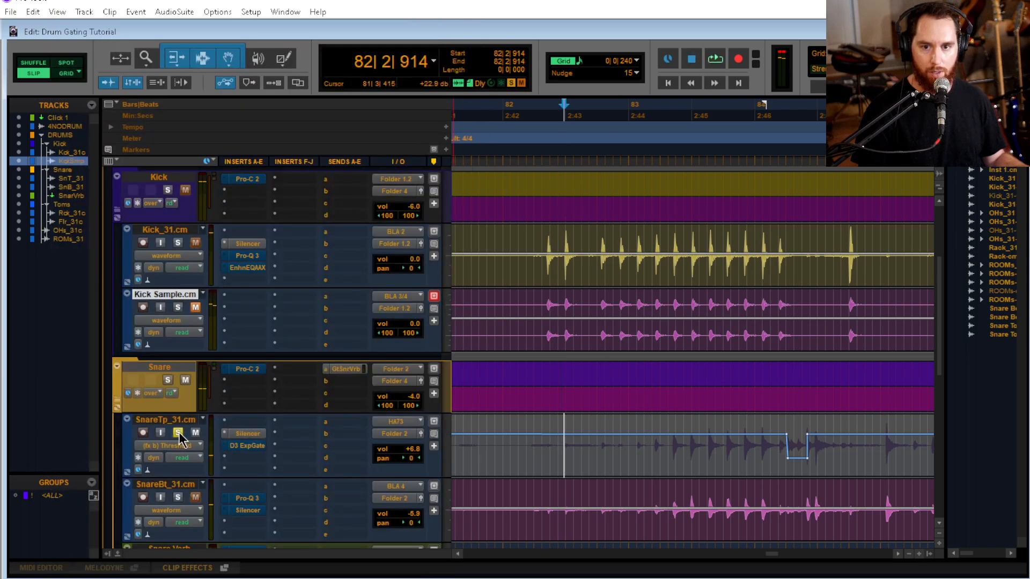
left_click(248, 432)
key("space")
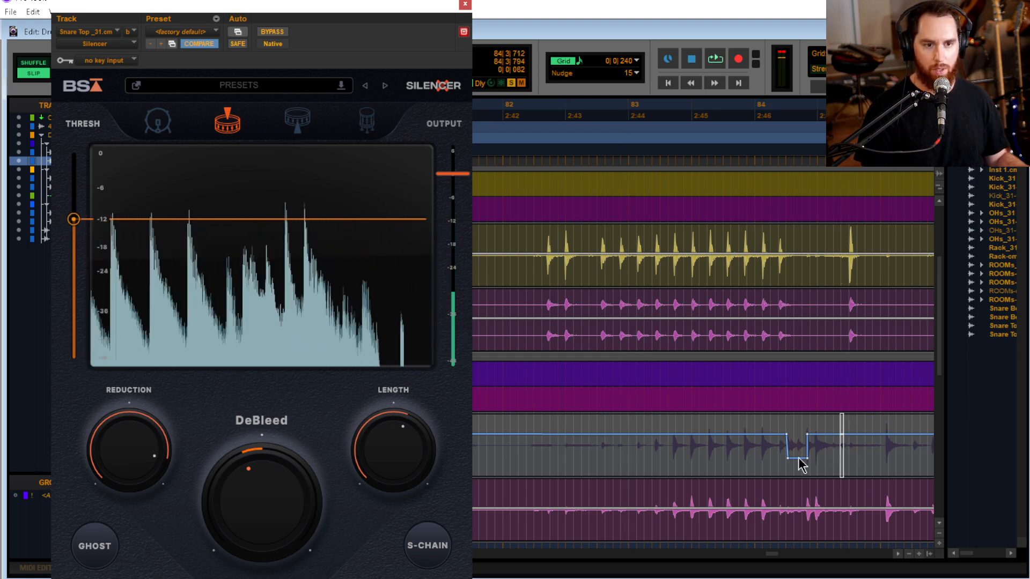
Delete the remaining Silencer threshold dip just after bar 84 and play the soloed snare top from 82|3|548
left_click_drag(798, 458, 784, 463)
key("Delete")
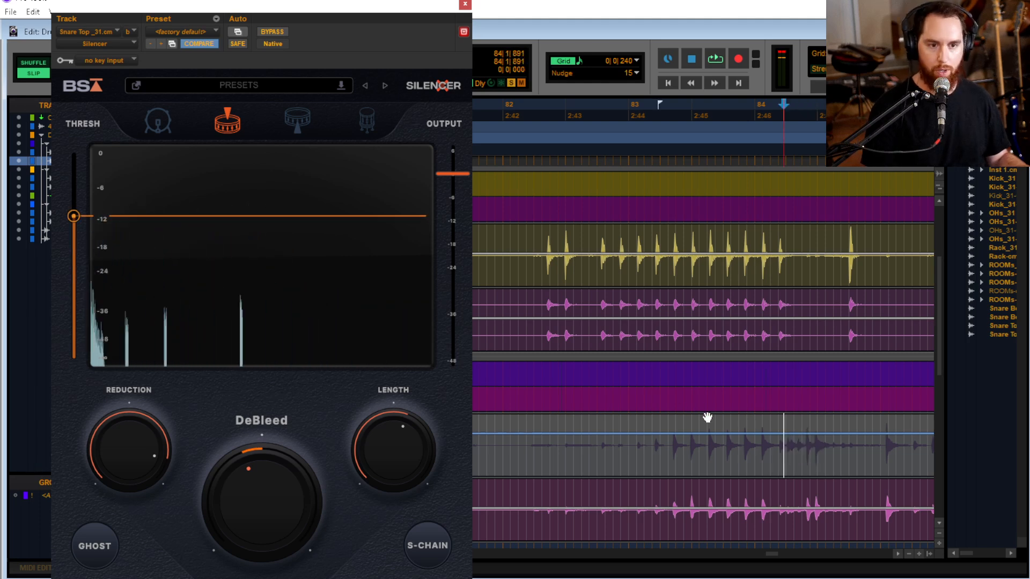
left_click(584, 444)
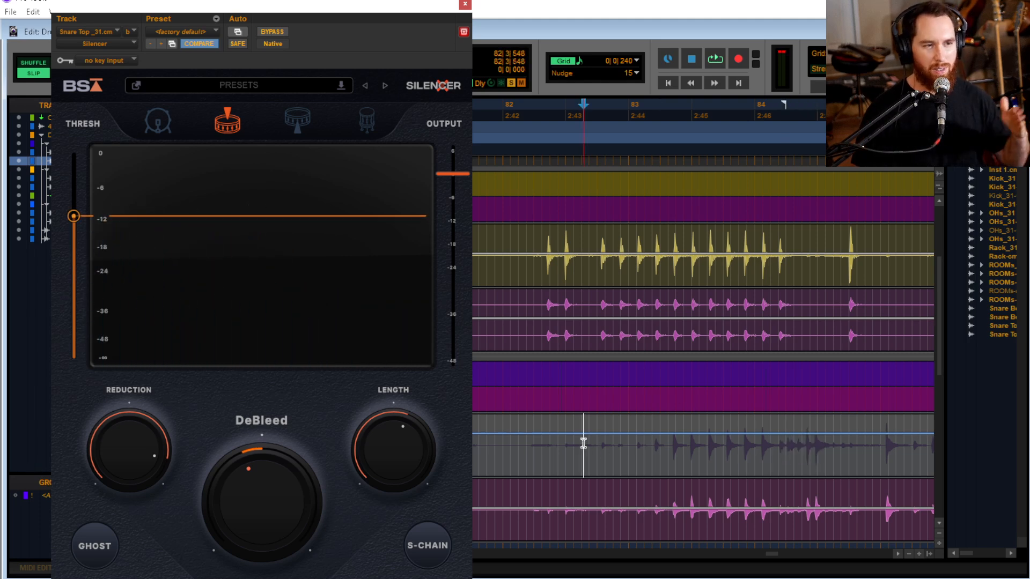
key("space")
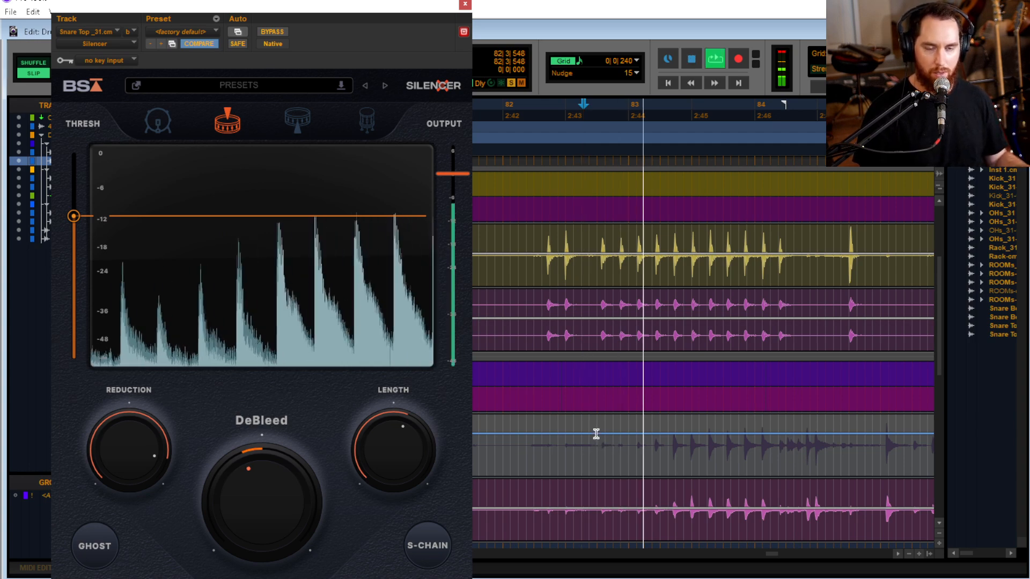
key("space")
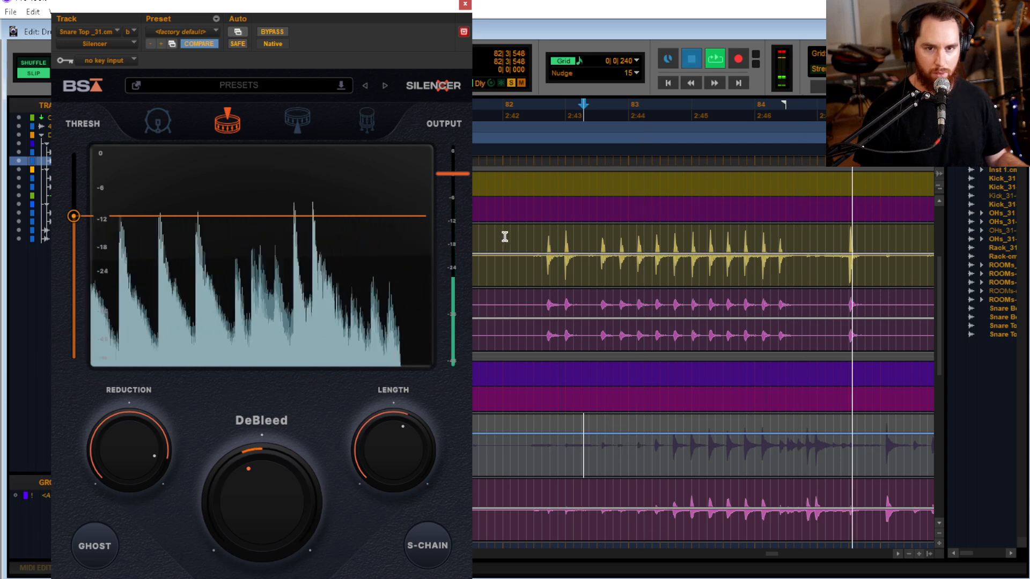
Close Silencer and play the soloed SnareTp_31.cm build-up from 82|2|914 and again from 82|3|712
left_click(465, 4)
left_click(588, 440)
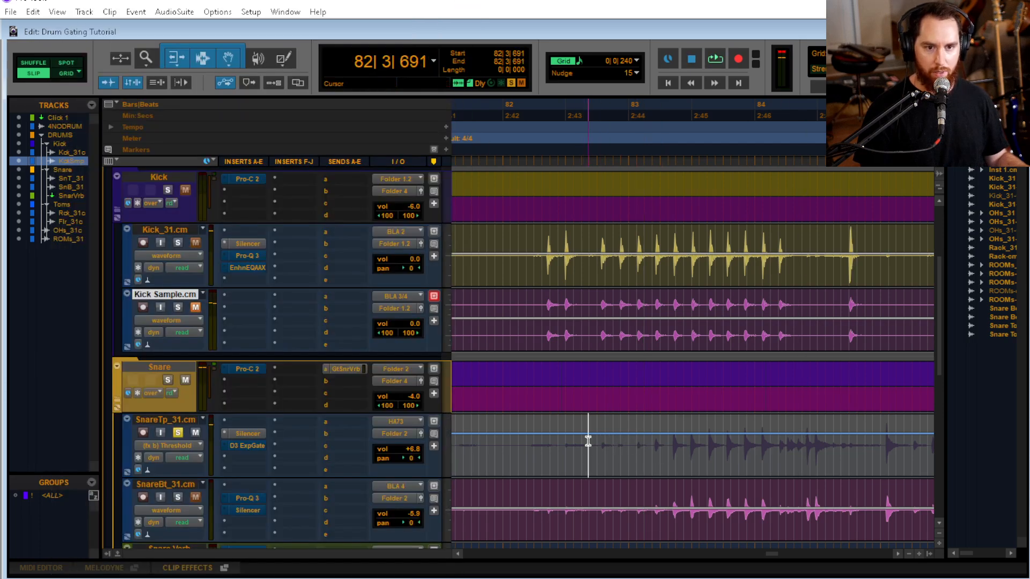
key("t")
scroll(684, 476, "right", 3)
left_click(492, 433)
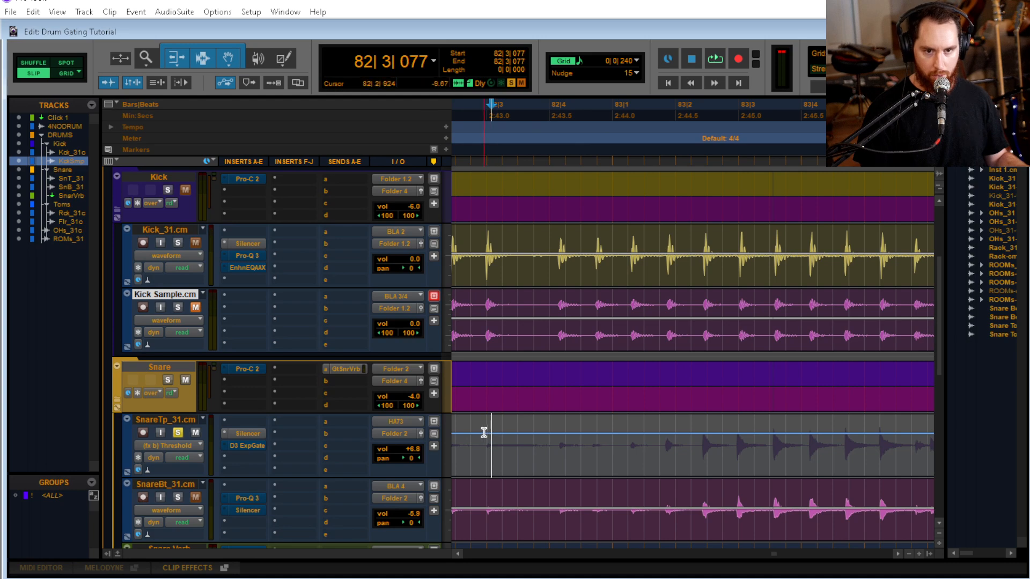
left_click(484, 432)
key("space")
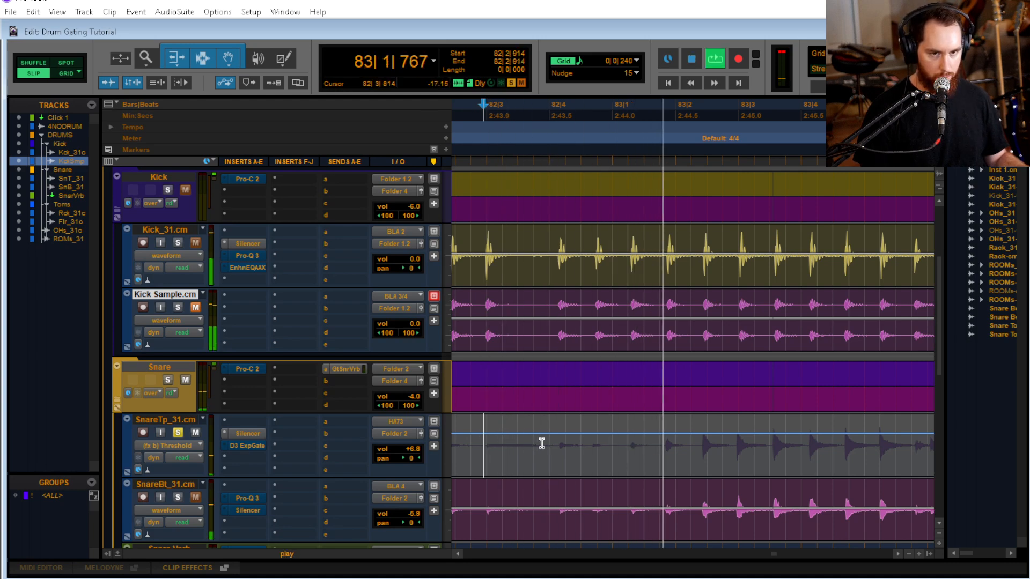
key("space")
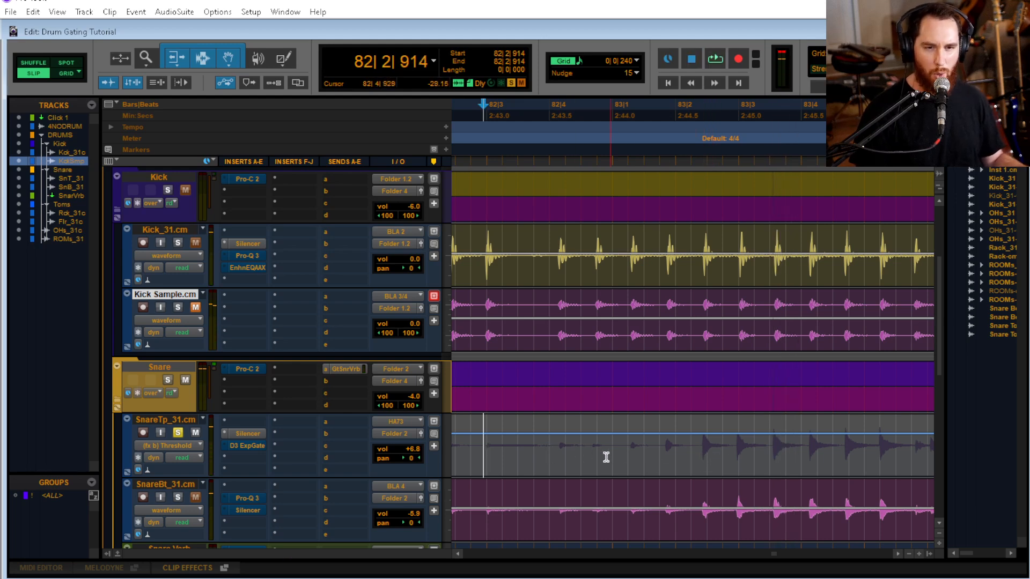
left_click(534, 446)
key("space")
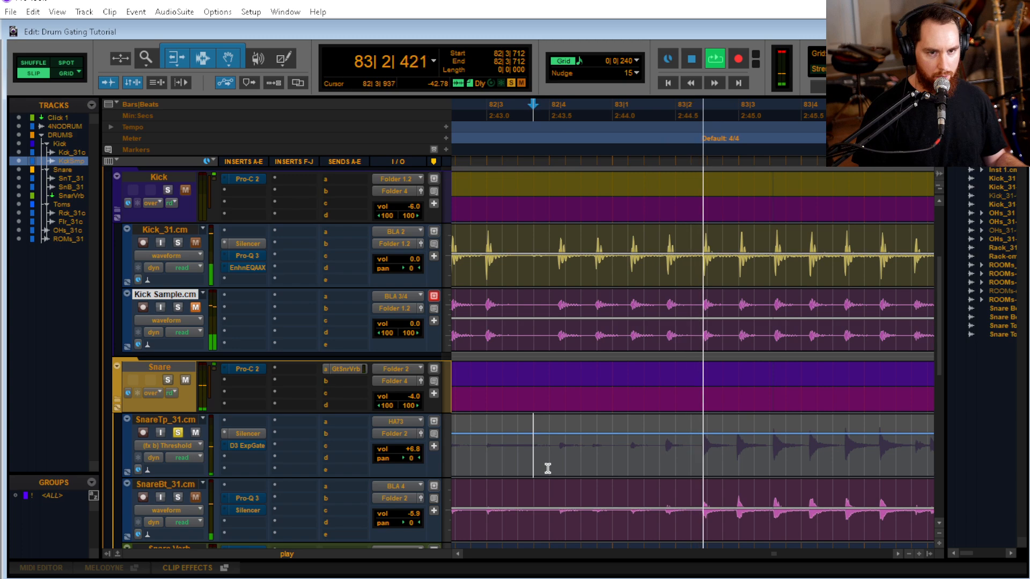
key("space")
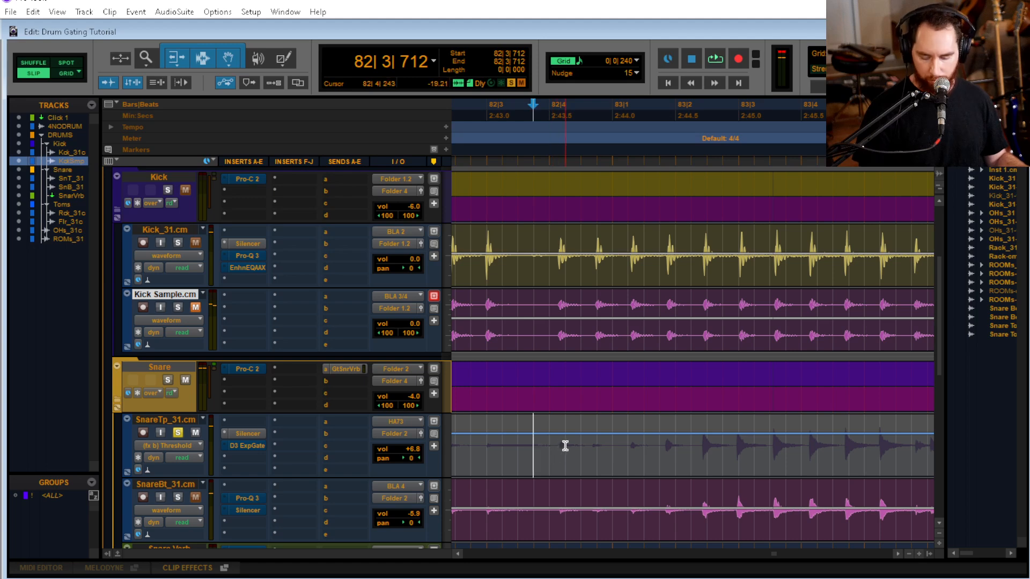
Move the playback start to the snare transient at 82|4|162 and play the build-up from there
key("Tab")
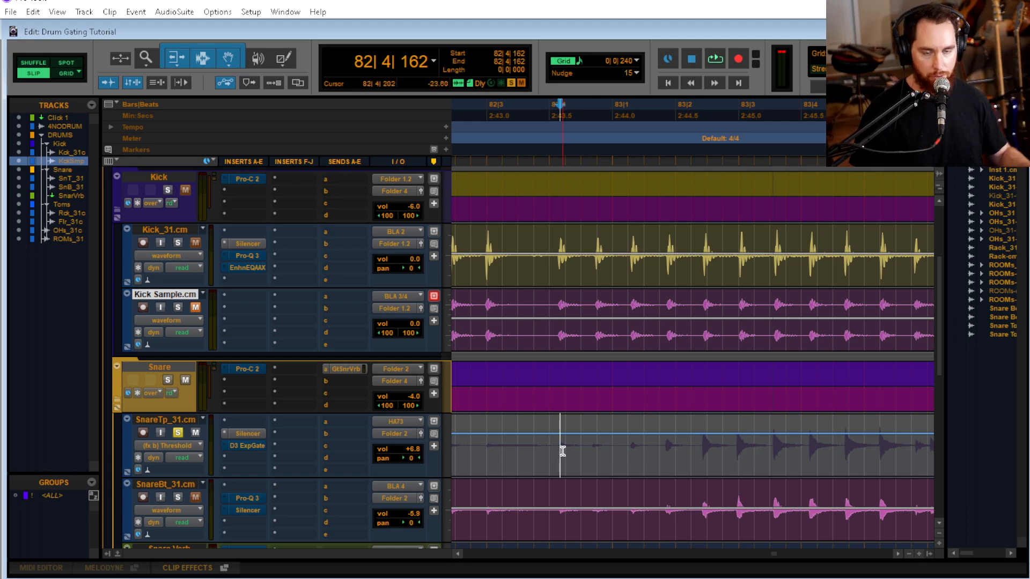
key("space")
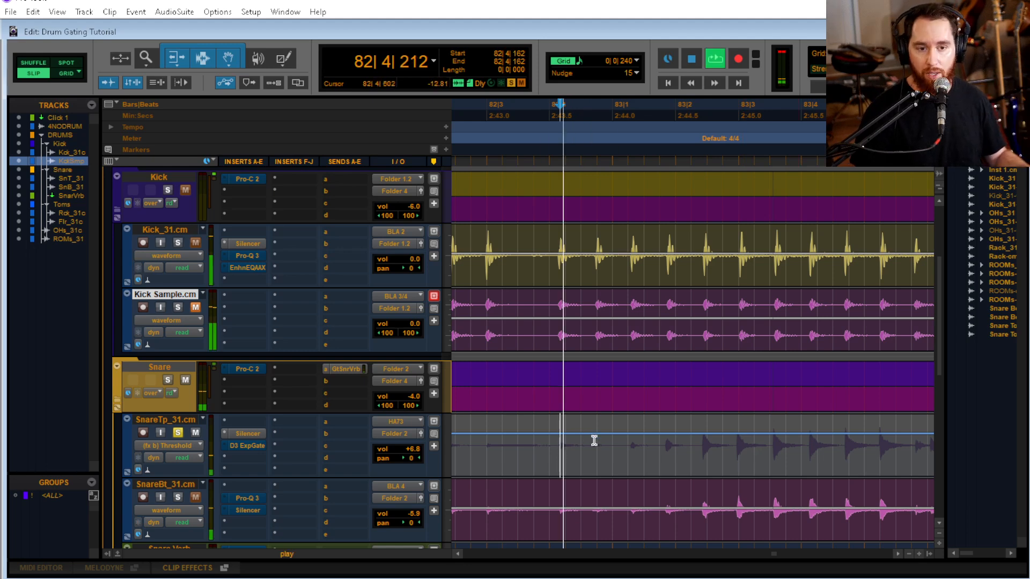
key("space")
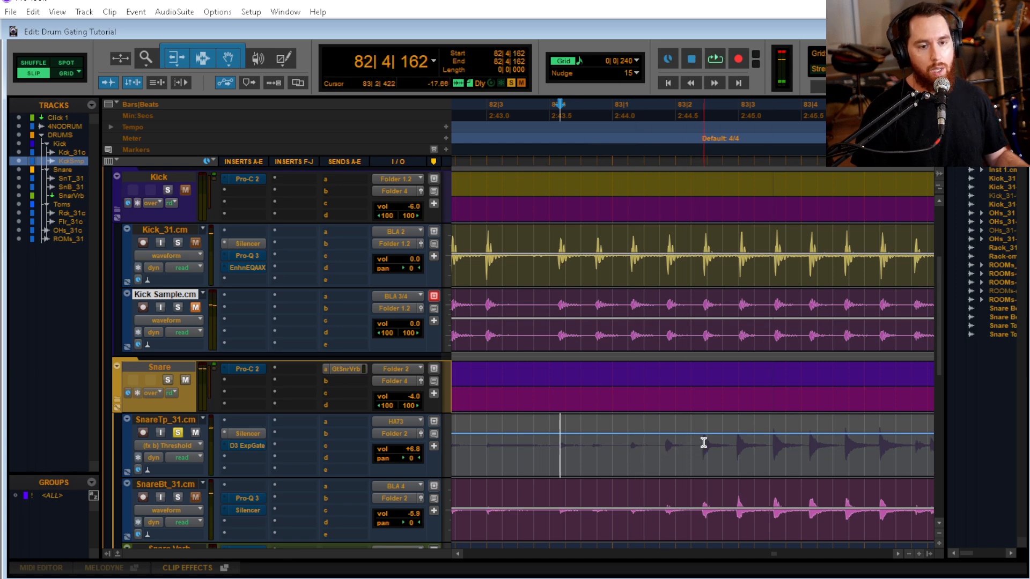
key("space")
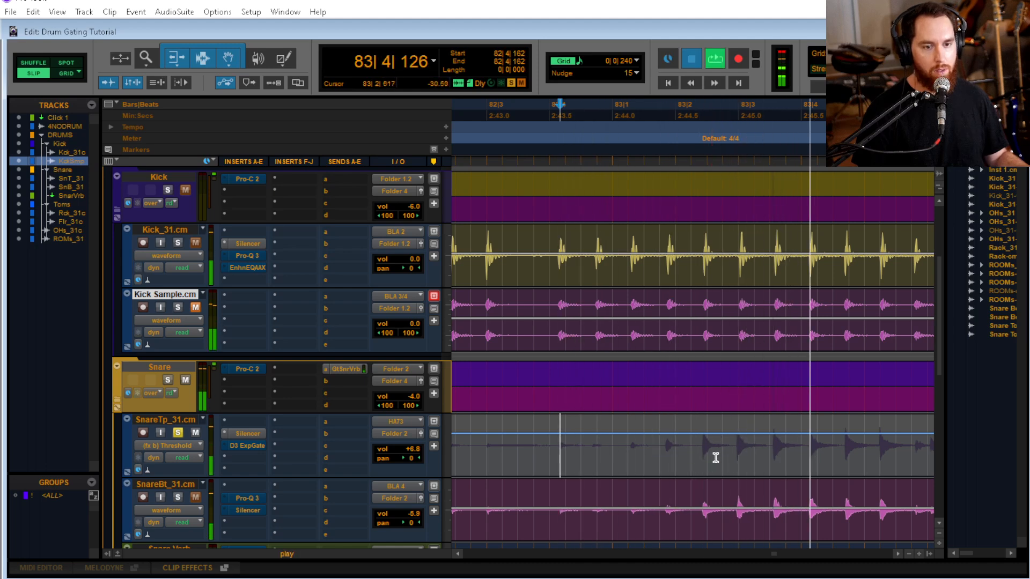
key("space")
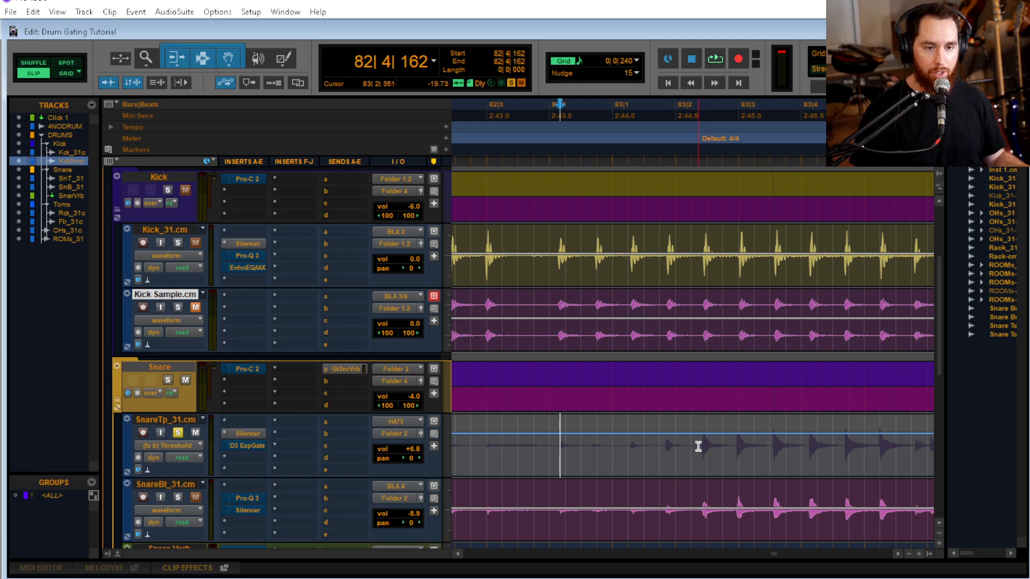
key("shift+Tab")
key("shift+Tab")
key("shift+Tab")
key("shift+Tab")
key("shift+Tab")
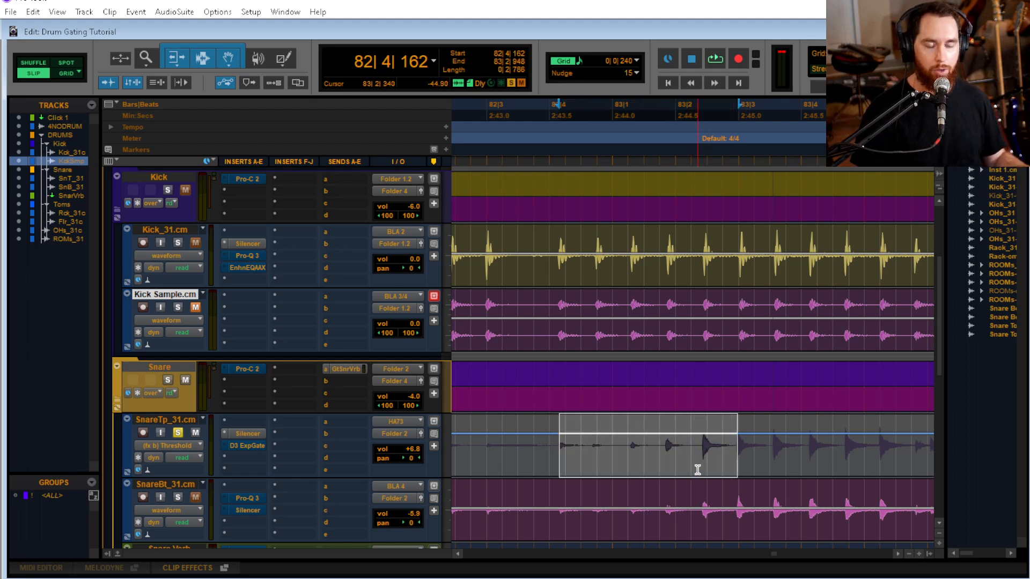
key("Down")
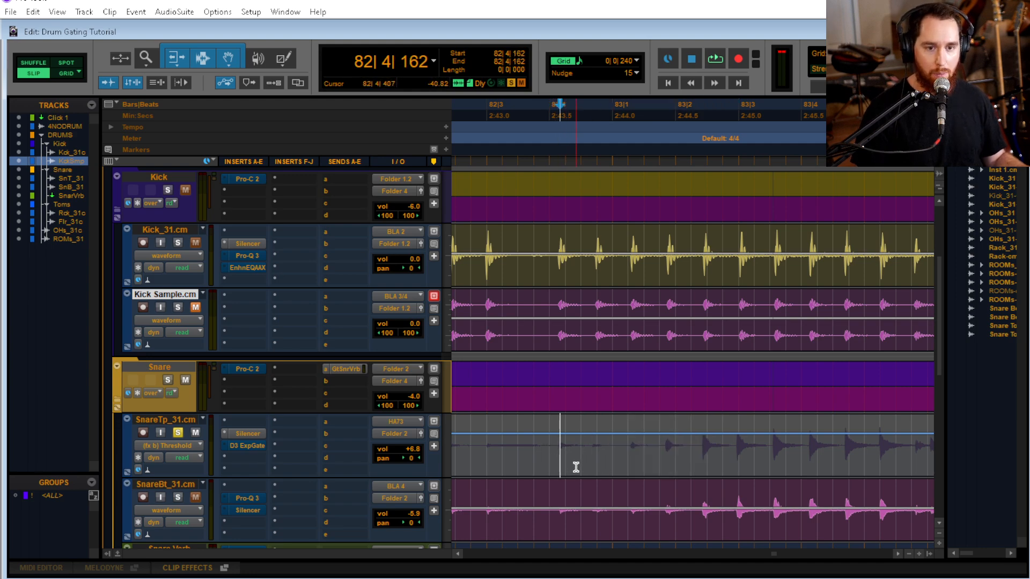
Lower SnareTp_31.cm's Silencer threshold automation slightly between 82|4|162 and the transient at 83|2|948, and play the range to check it
key("shift+Tab")
key("shift+Tab")
key("shift+Tab")
key("shift+Tab")
key("shift+Tab")
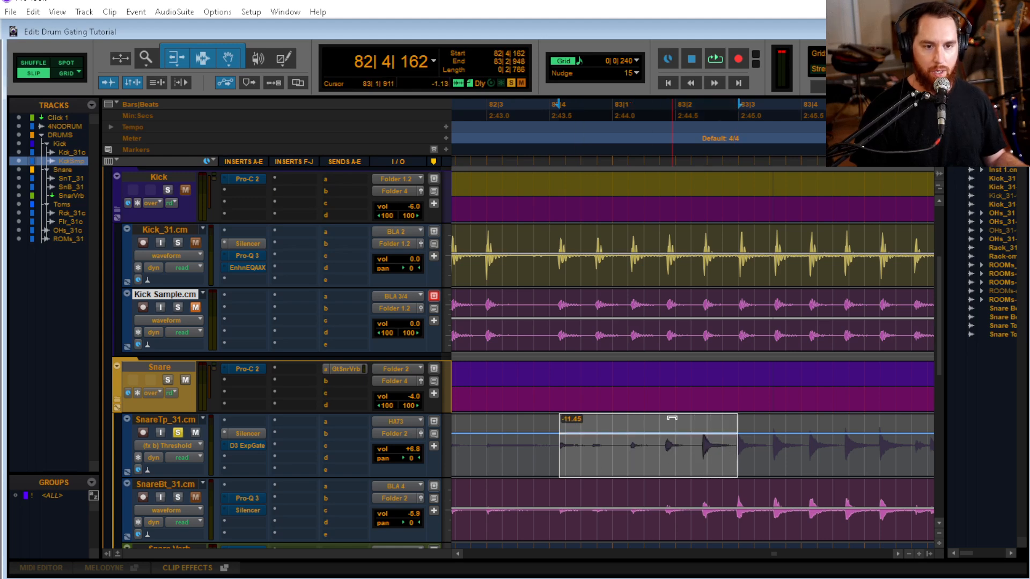
left_click_drag(672, 418, 669, 535)
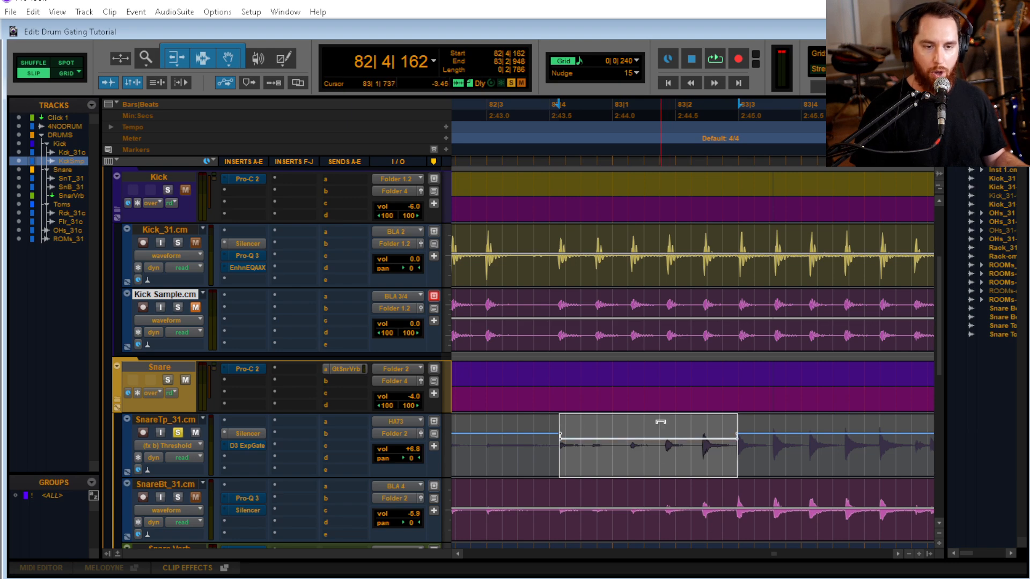
key("space")
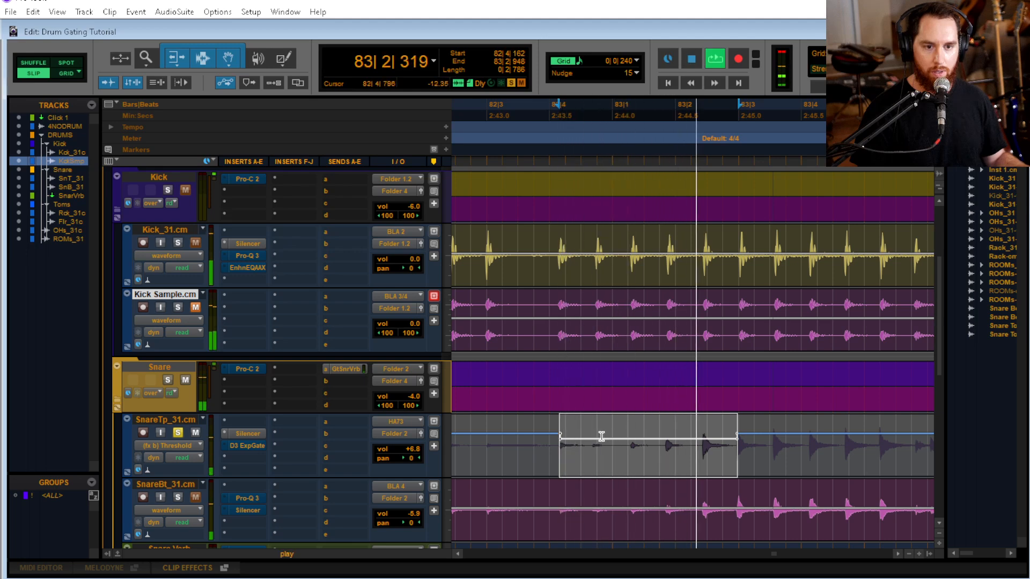
key("space")
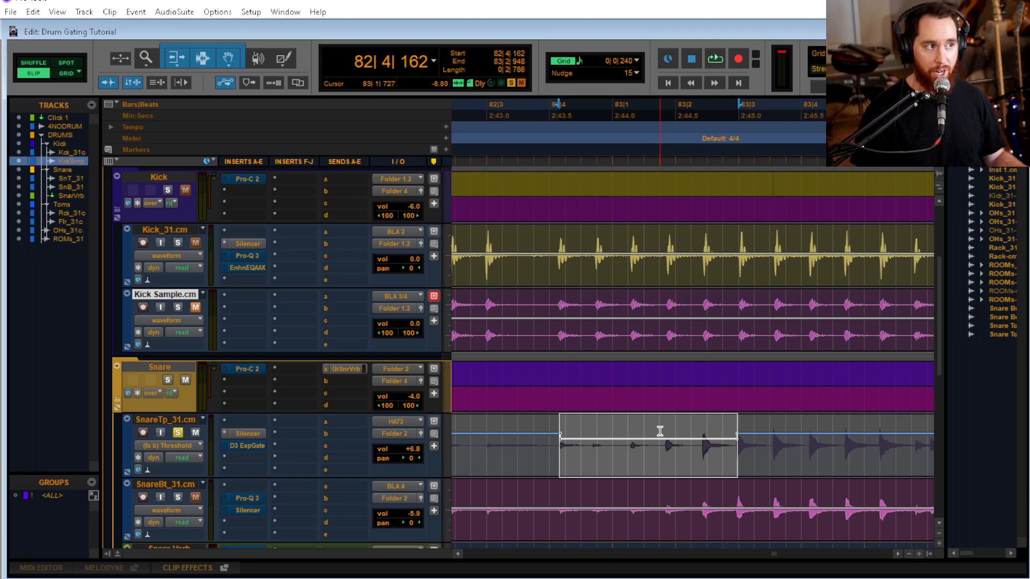
key("space")
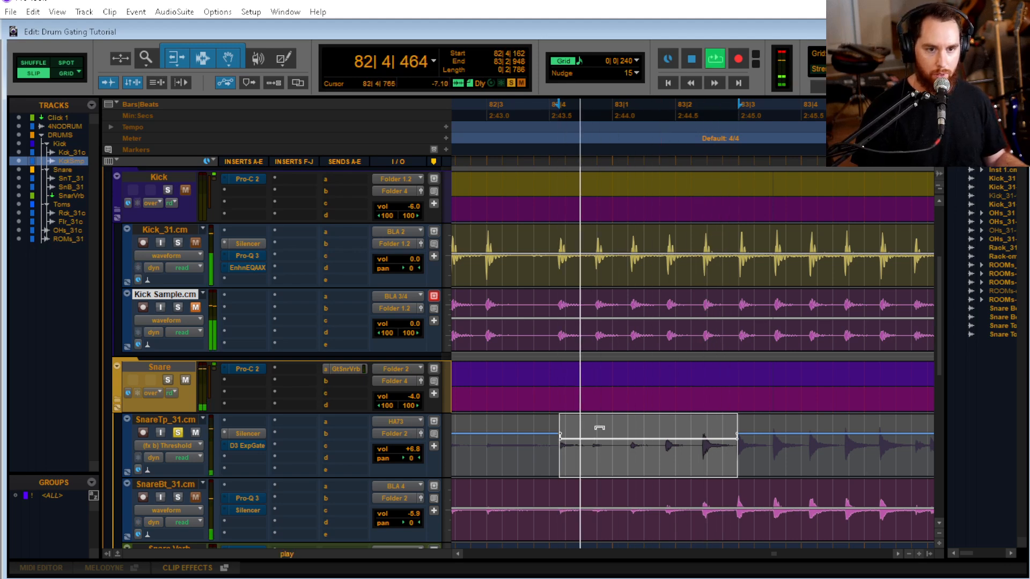
key("space")
key("space")
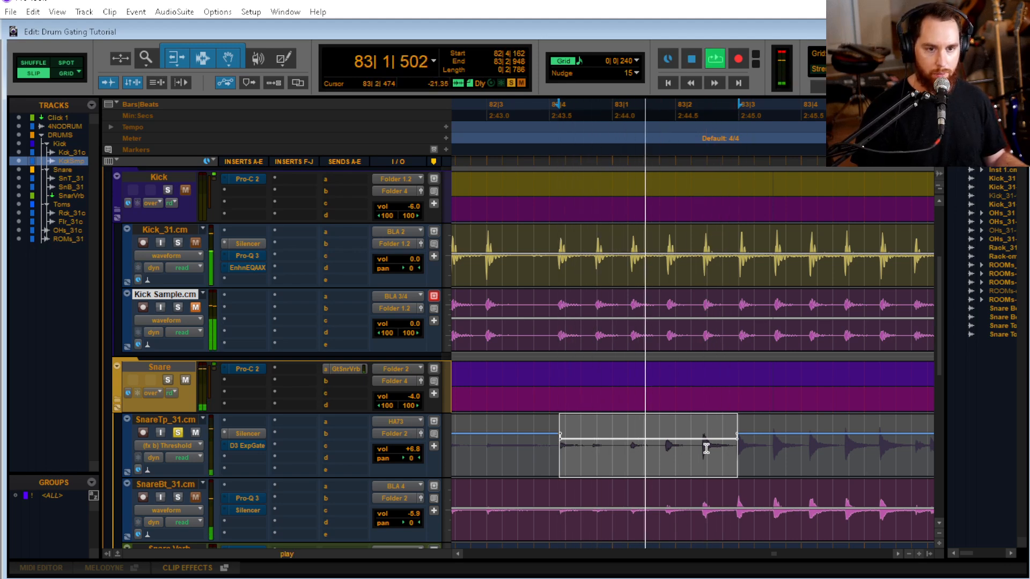
key("space")
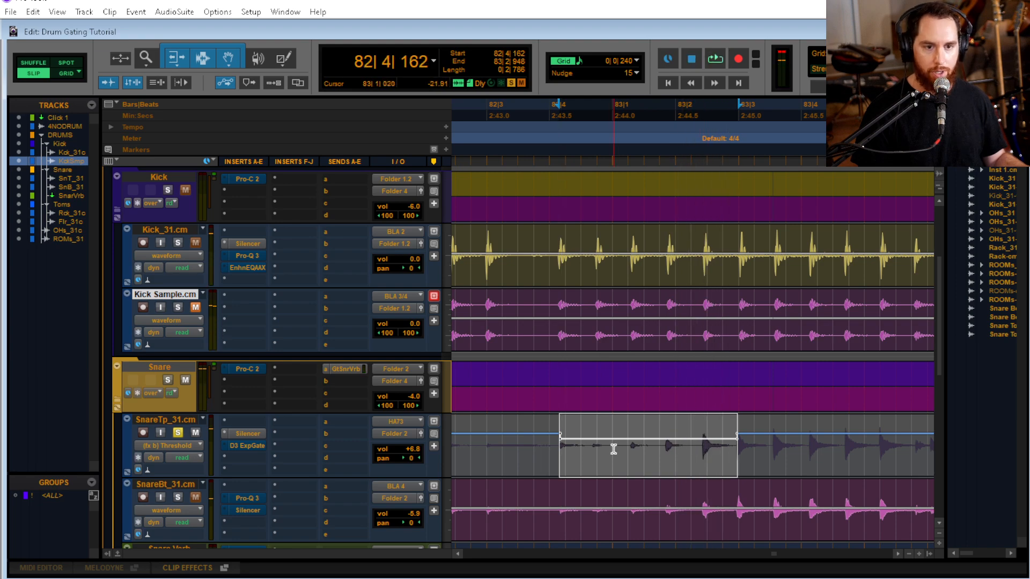
Lower the Silencer threshold automation further between 82|4|162 and 83|2|424 on SnareTp_31.cm, auditioning the quieter snare hits
key("Down")
left_click_drag(563, 449, 603, 481)
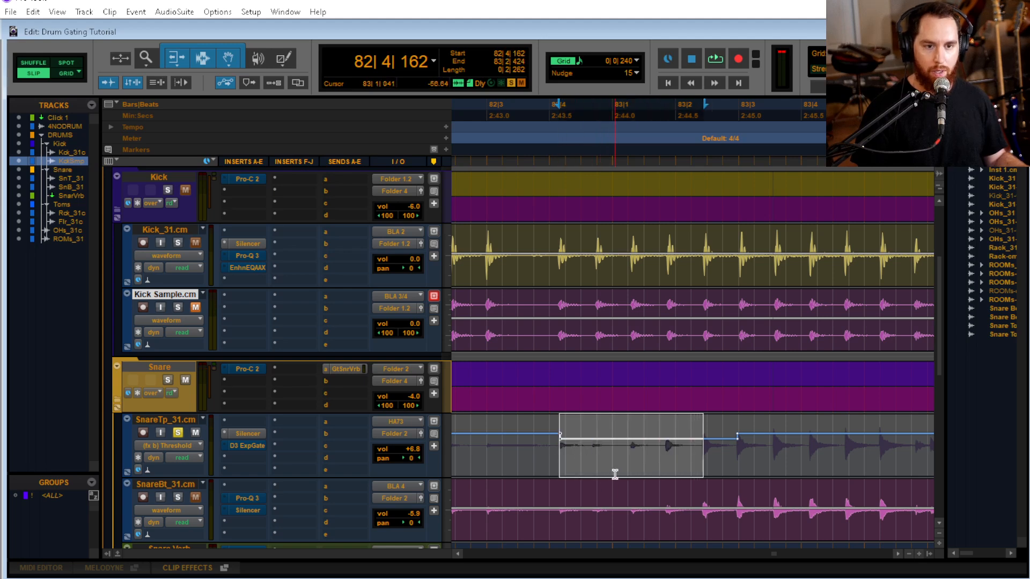
left_click_drag(683, 457, 700, 450)
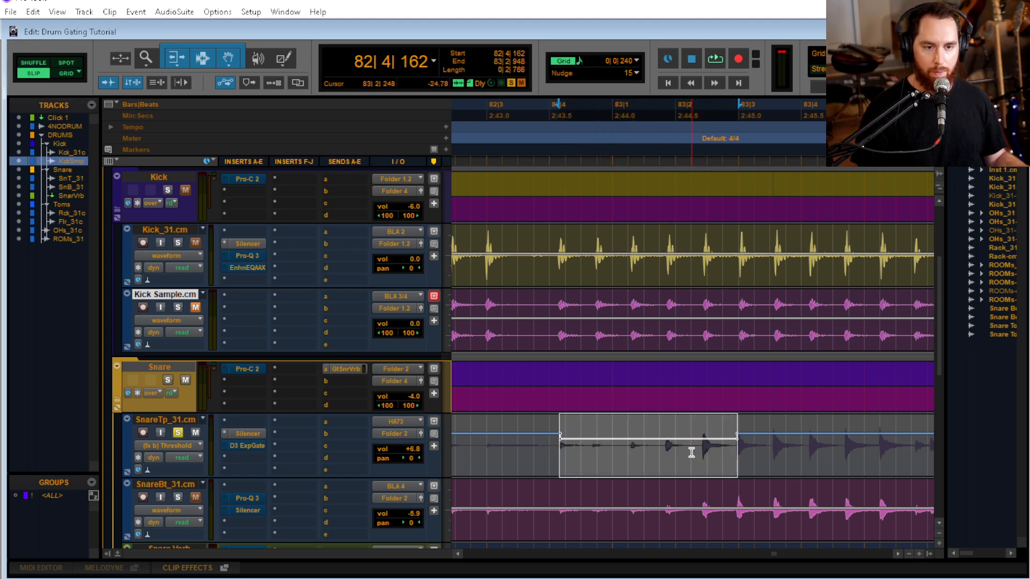
left_click_drag(554, 447, 579, 465)
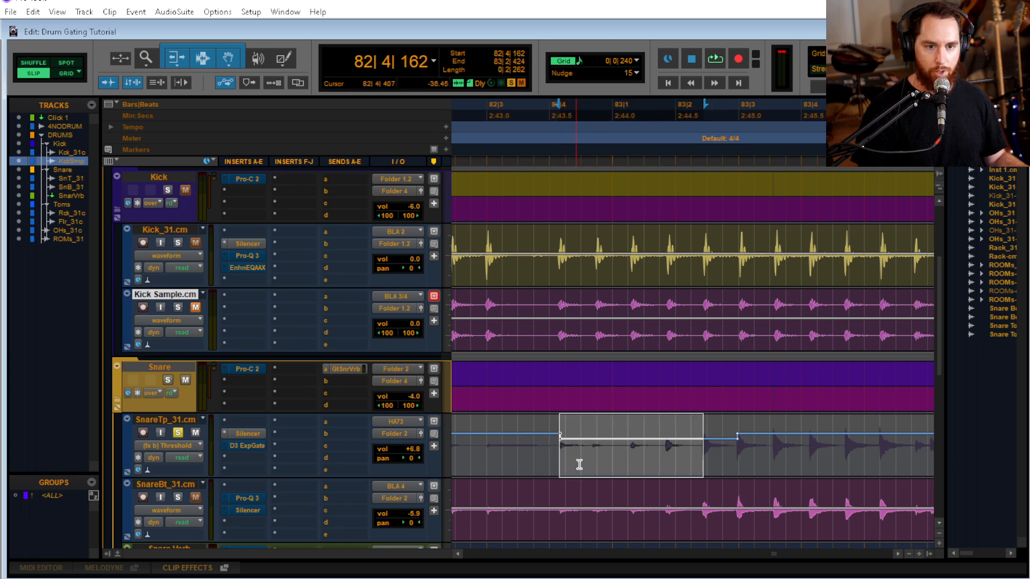
left_click_drag(676, 424, 675, 544)
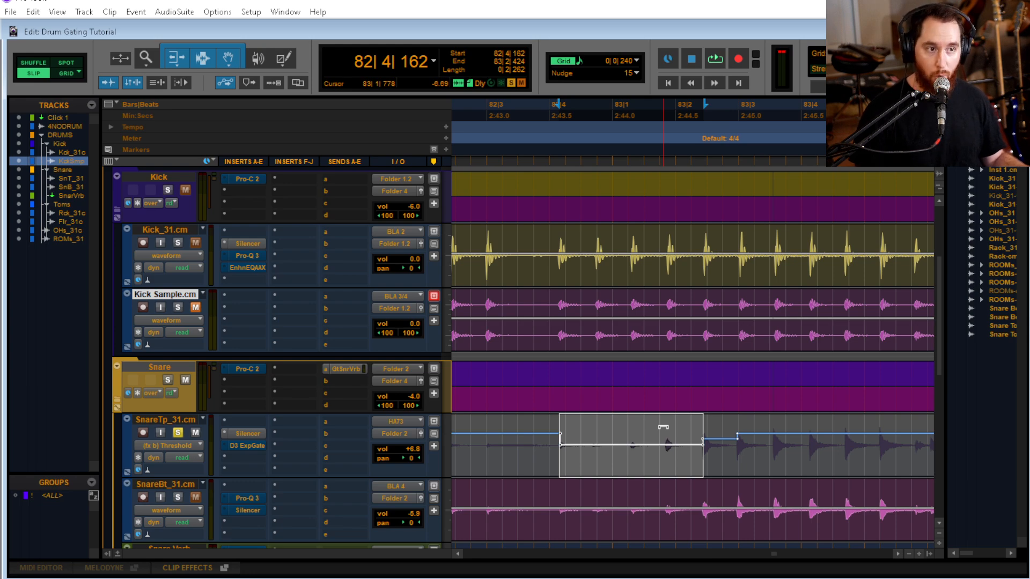
left_click_drag(668, 431, 683, 458)
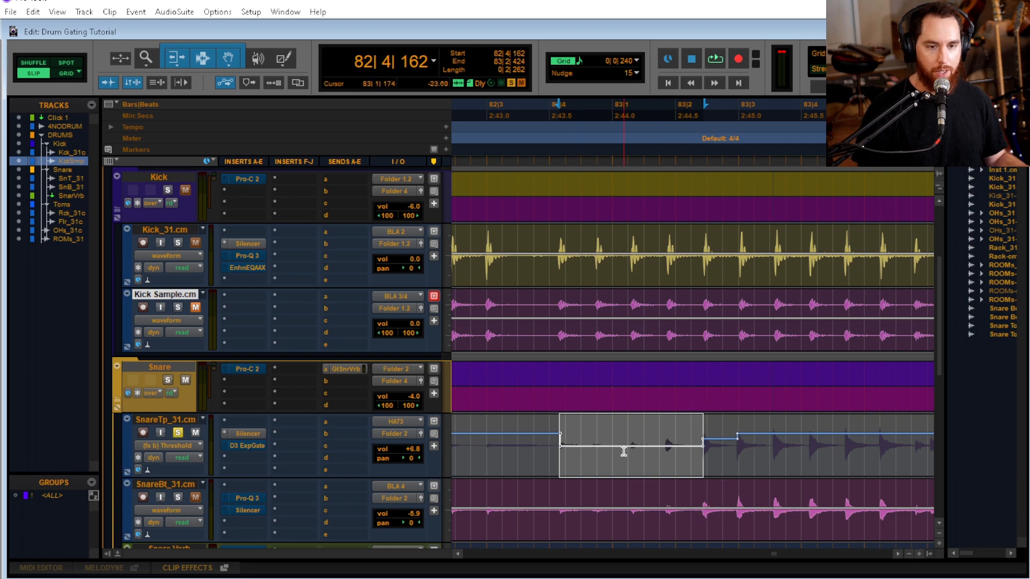
key("space")
key("space")
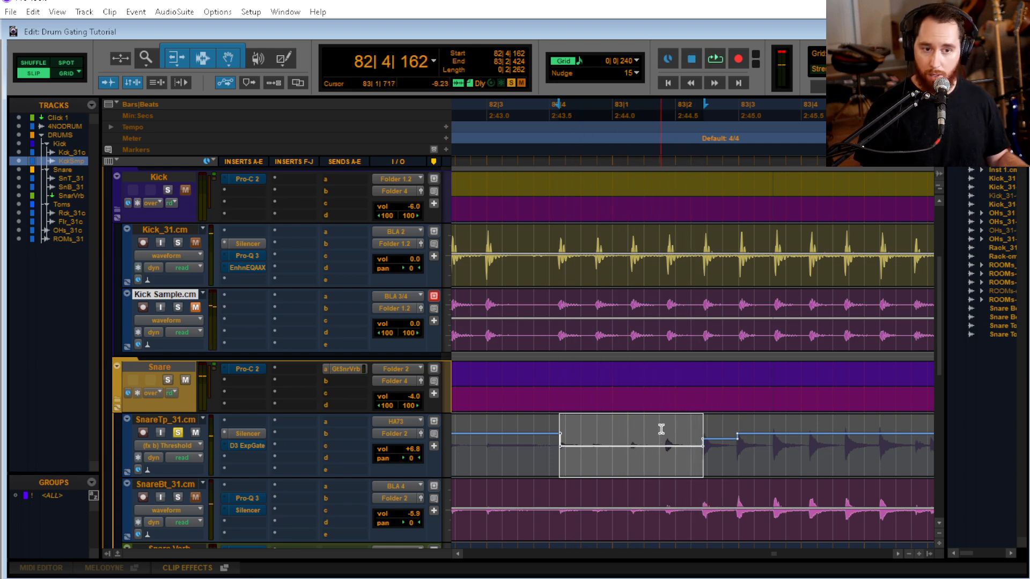
left_click_drag(662, 424, 662, 483)
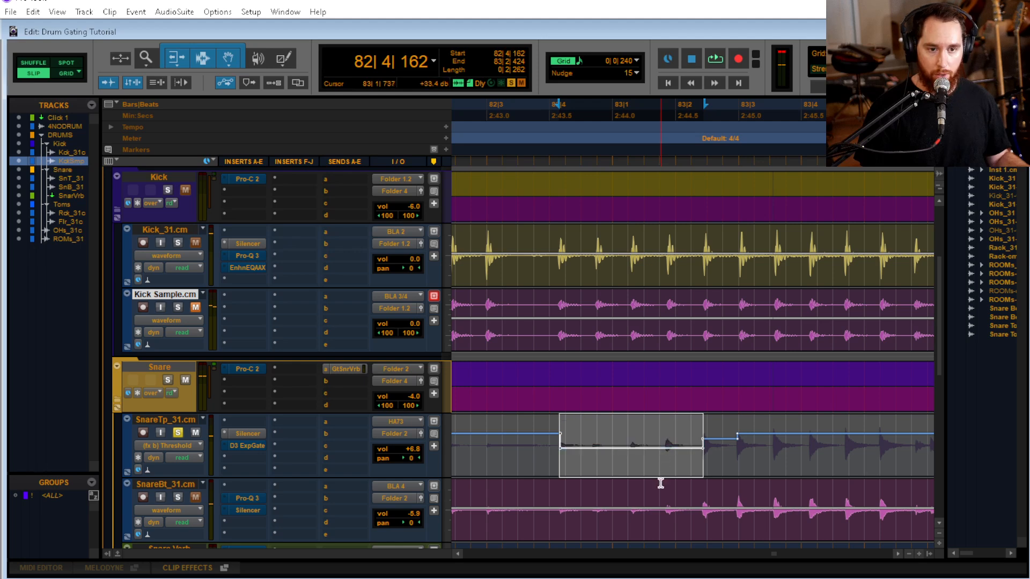
key("space")
key("space")
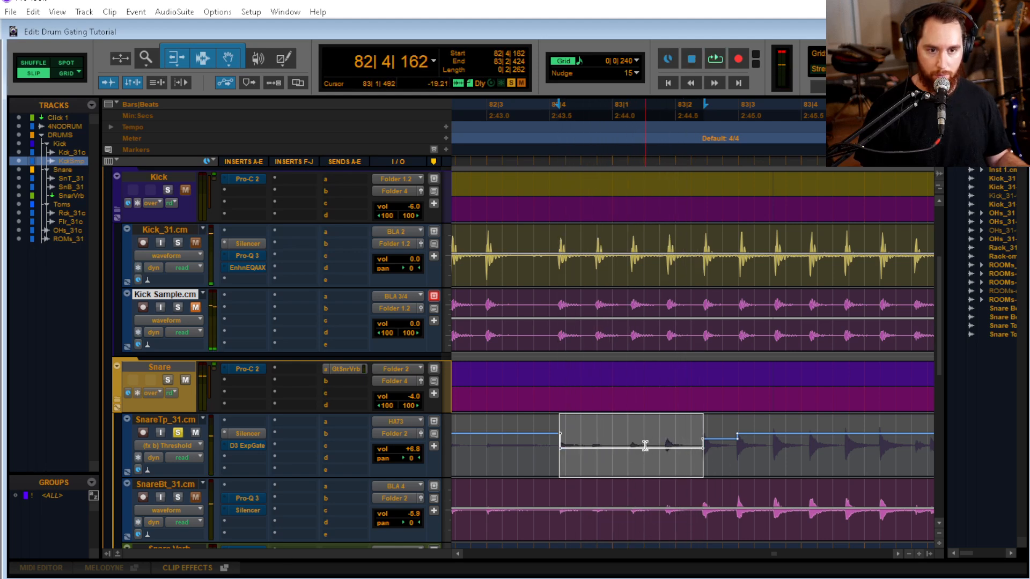
Select 82|4|162 to 83|1|821 on SnareTp_31.cm and drop the Silencer threshold another step, auditioning until the softer hits are covered
left_click(523, 447)
key("Tab")
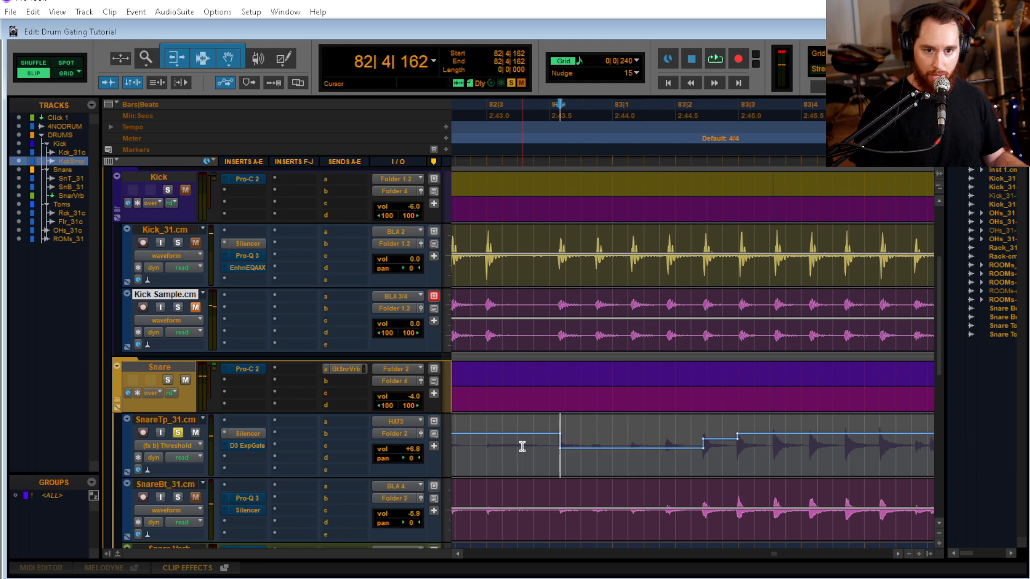
key("shift+Tab")
key("shift+Tab")
key("shift+Tab")
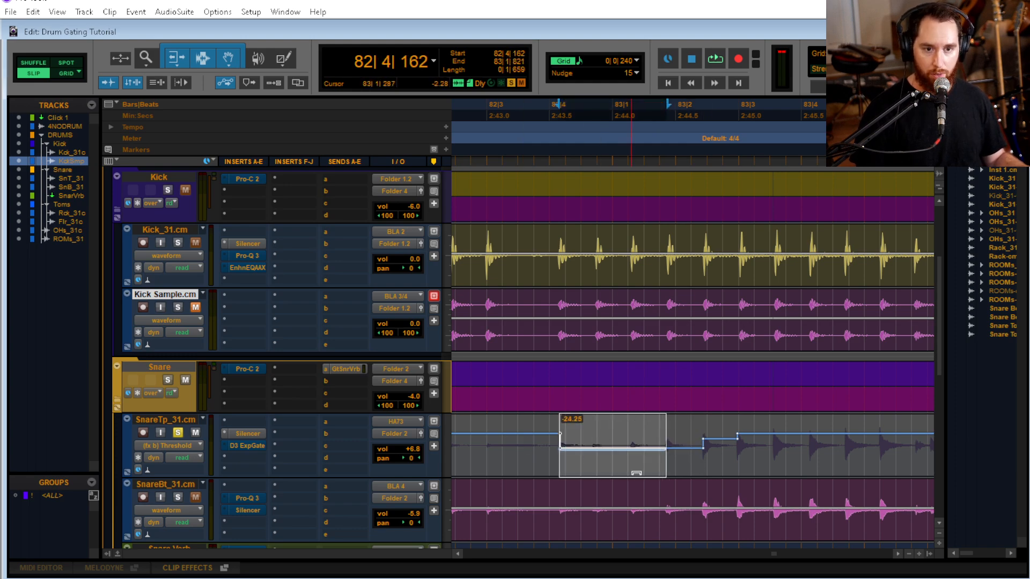
key("space")
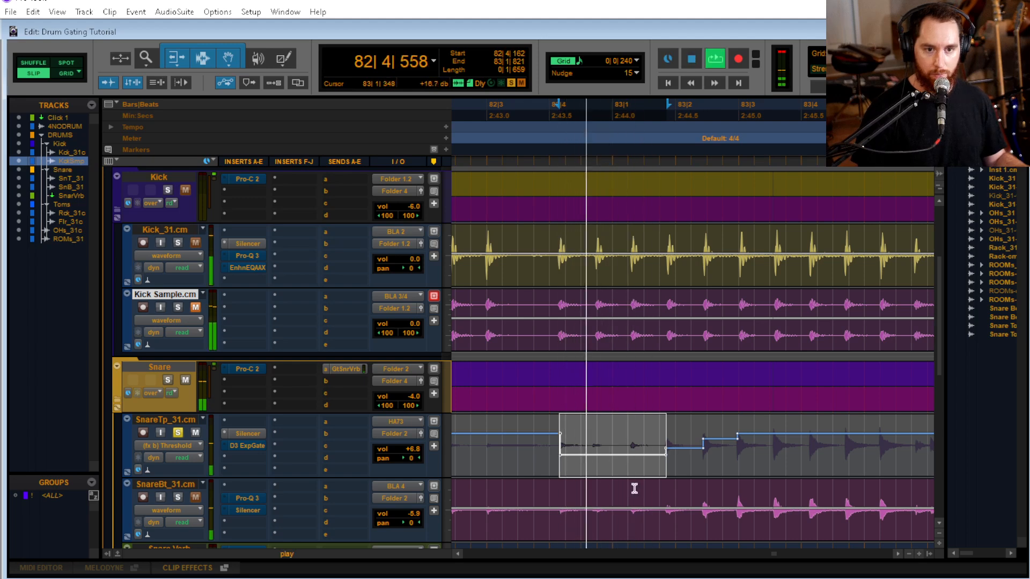
key("space")
left_click_drag(631, 519, 630, 524)
key("space")
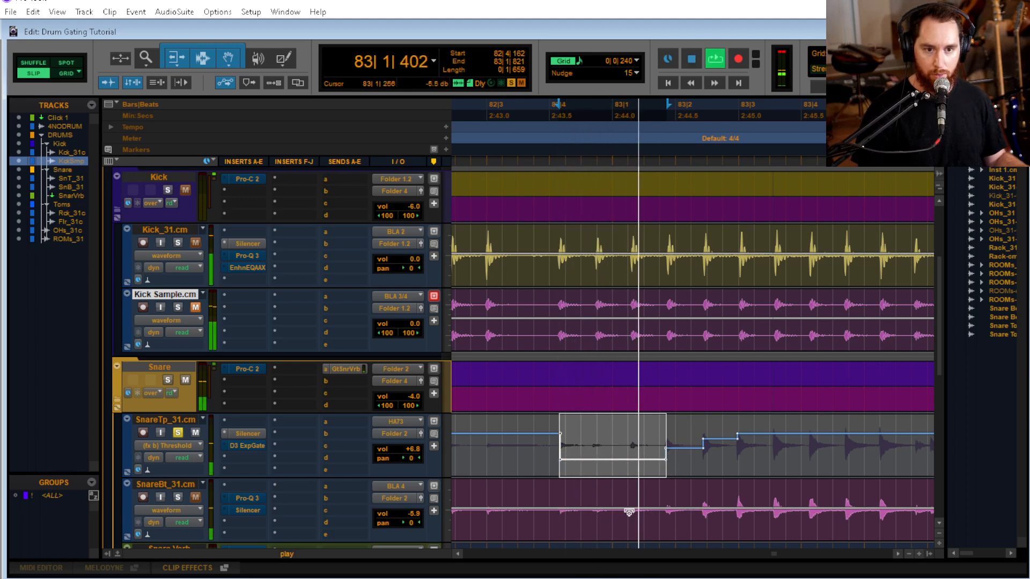
key("space")
Lower the Silencer threshold automation between 82|4|162 and 83|1|292 to about -40 and play the range
left_click(551, 450)
key("Tab")
key("shift+Tab")
key("shift+Tab")
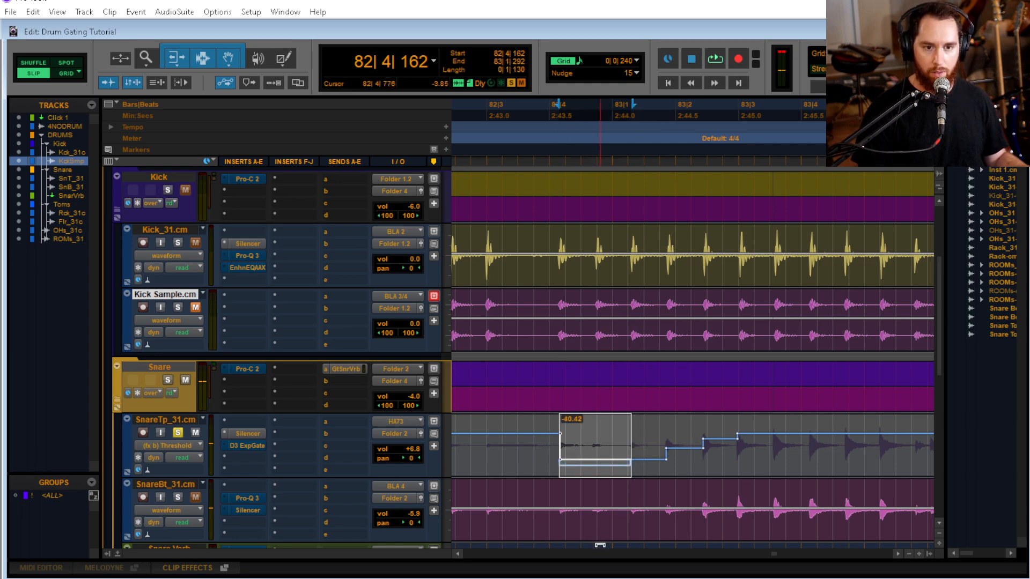
left_click_drag(600, 545, 582, 526)
key("space")
key("space")
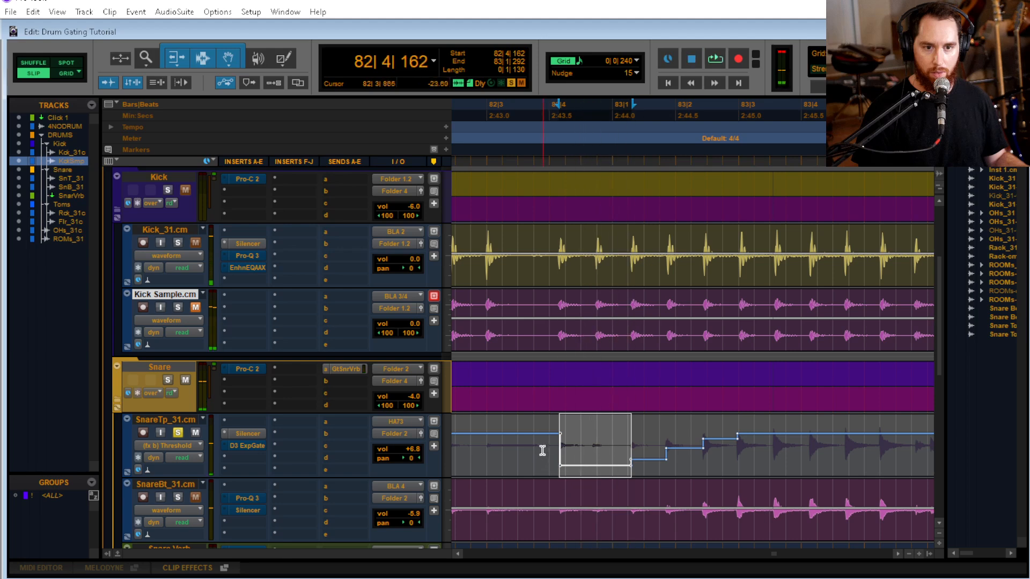
Select 82|4|162 to 82|4|670 on SnareTp_31.cm, lower its Silencer threshold automation slightly, and play from 82|2|740
left_click(539, 451)
key("Tab")
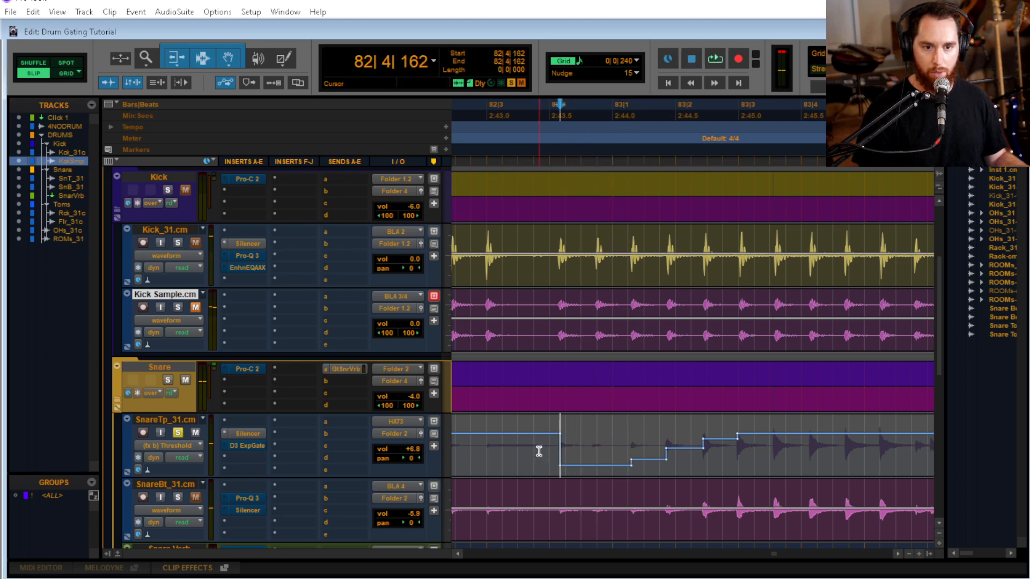
key("shift+Tab")
left_click_drag(579, 471, 579, 475)
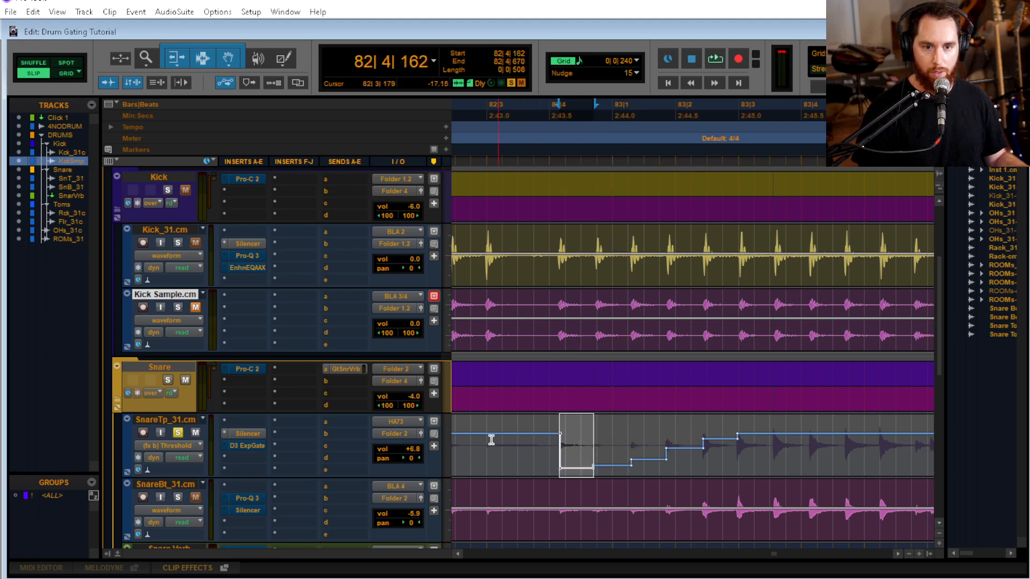
left_click(474, 437)
key("space")
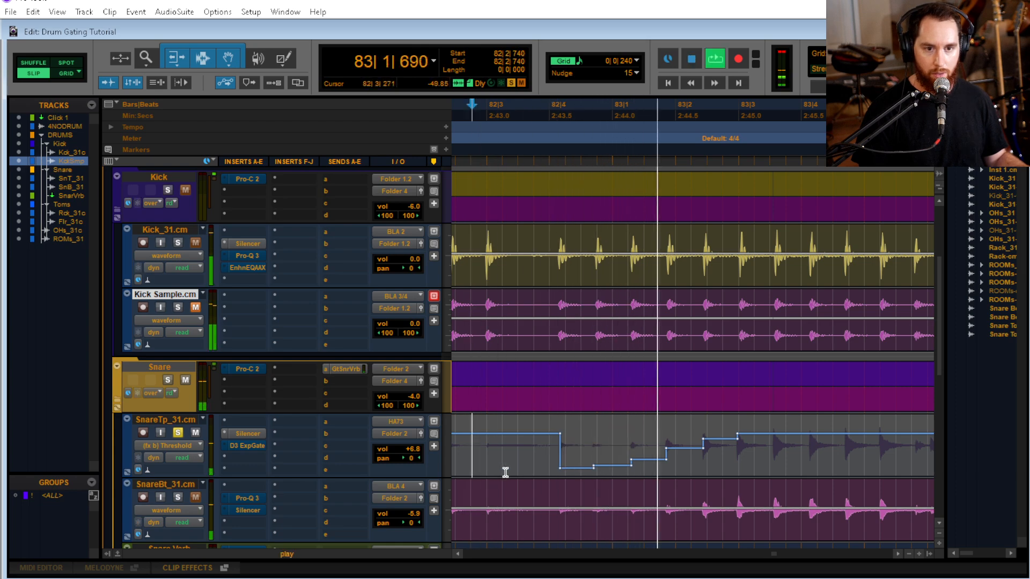
key("space")
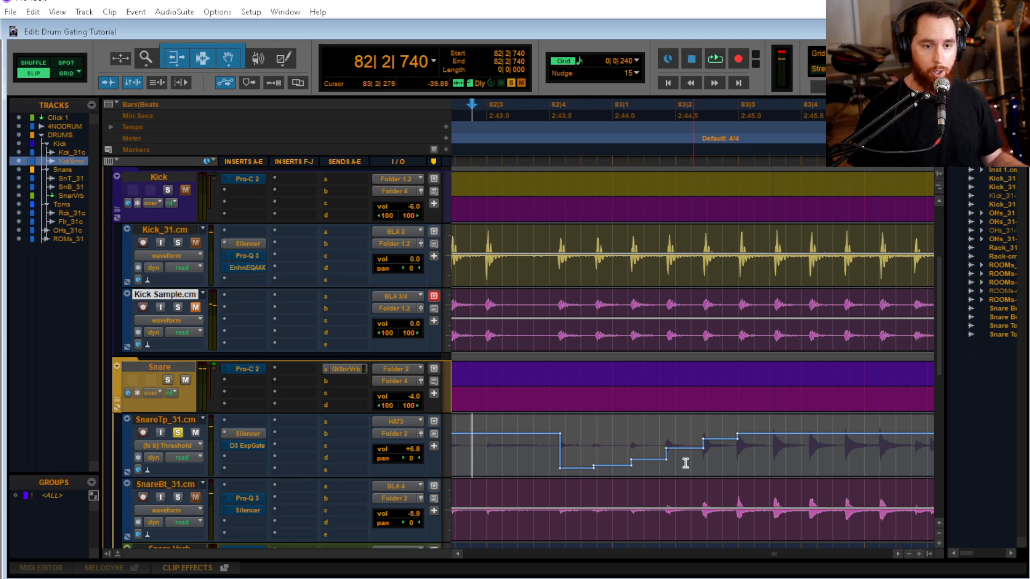
Try lowering the Silencer threshold automation over the section before 82|4|162 on SnareTp_31.cm, audition from 80|2|791, and undo the change
left_click_drag(510, 434, 507, 454)
key("r")
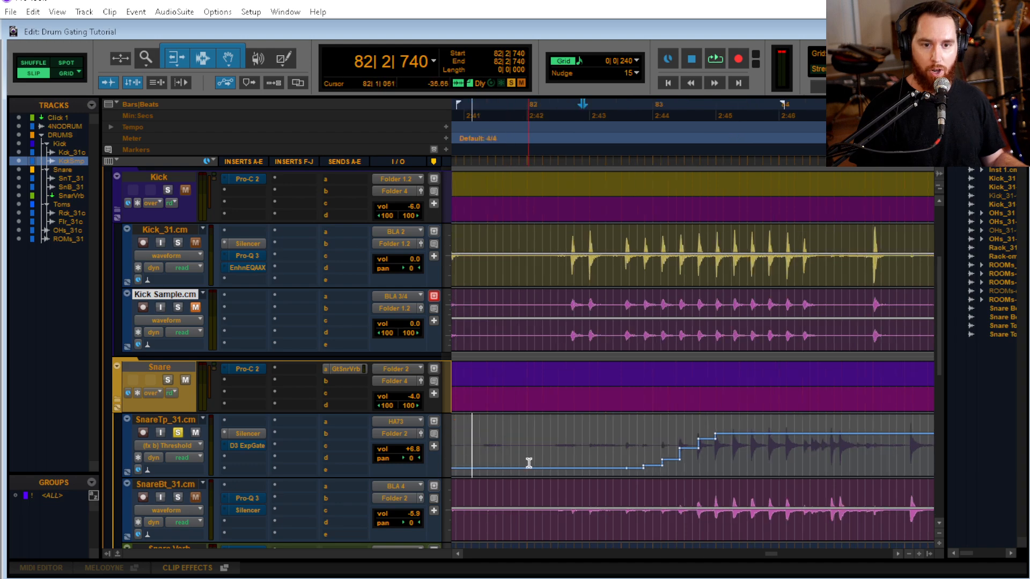
key("r")
left_click(511, 439)
key("space")
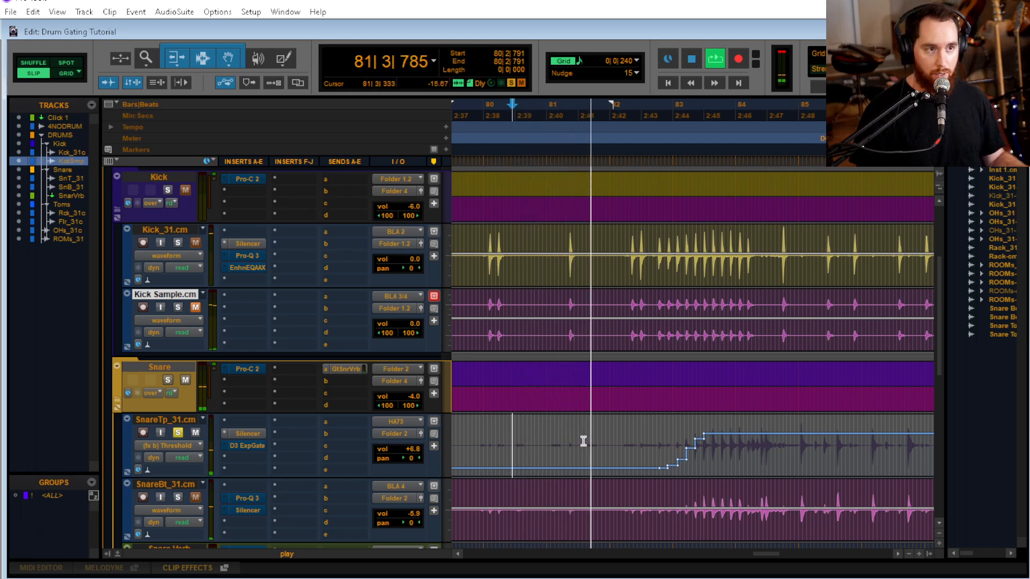
key("space")
key("ctrl+z")
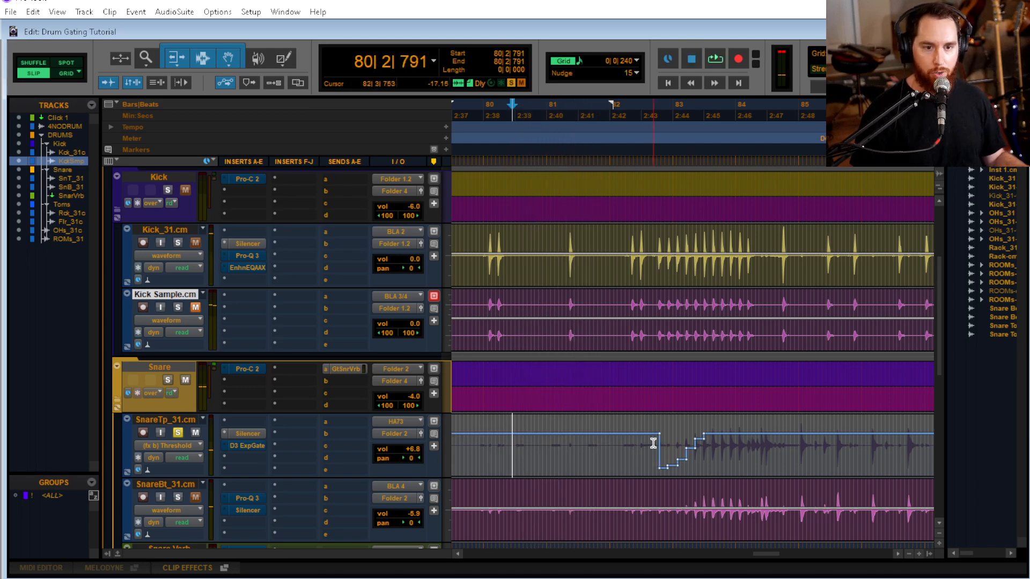
Play SnareTp_31.cm from 82|3|445 to check how the stepped threshold handles the quiet build-up hits
left_click(654, 445)
key("t")
key("t")
scroll(682, 456, "down", 3)
key("r")
key("r")
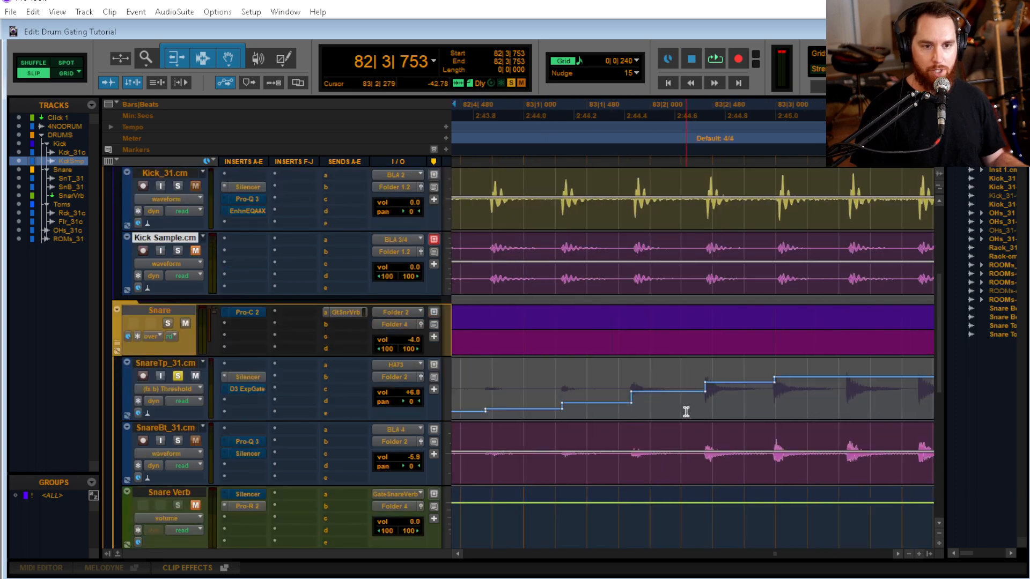
key("r")
key("r")
key("t")
key("t")
key("t")
scroll(662, 414, "right", 3)
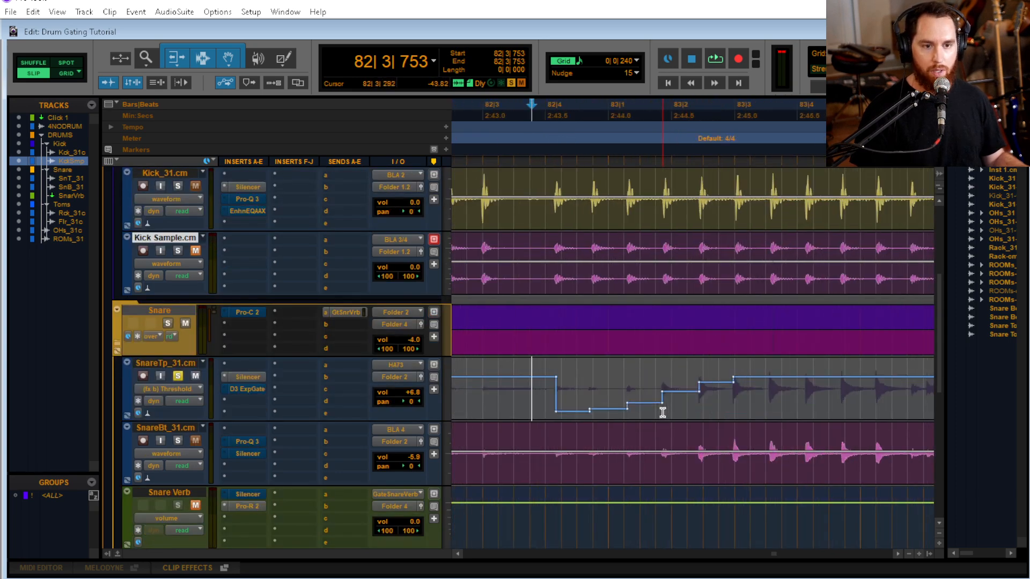
left_click(511, 392)
key("space")
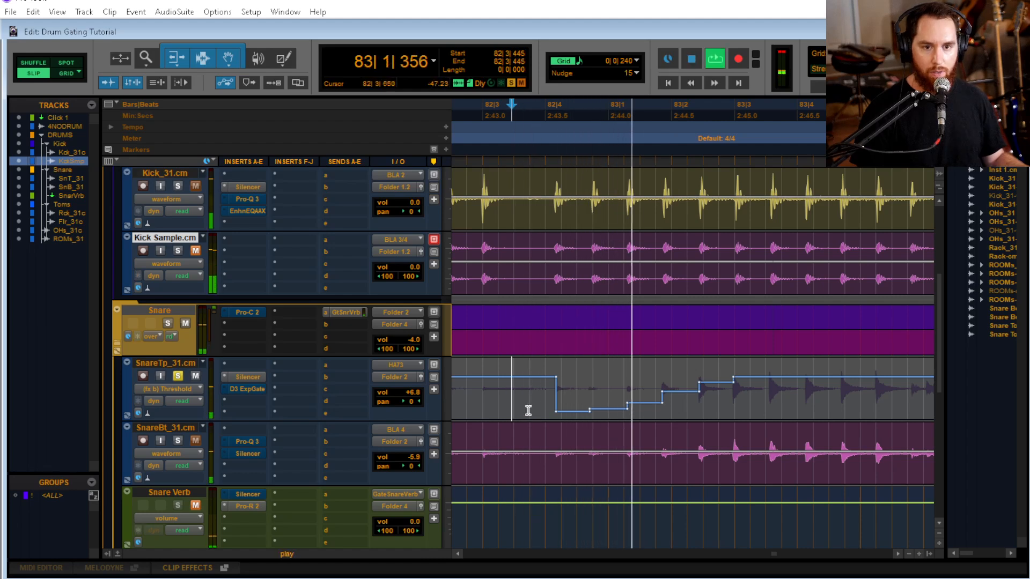
key("space")
Select 82|4|090 to 82|4|254 around the threshold drop on SnareTp_31.cm and nudge it earlier until the selection starts at 82|4|073
left_click(539, 396)
key("t")
key("t")
key("t")
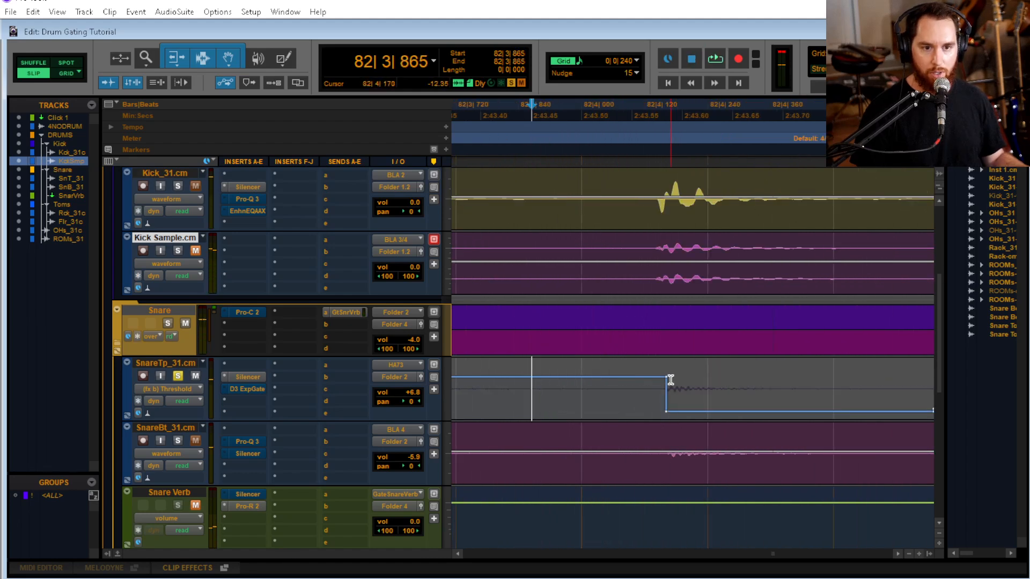
left_click_drag(715, 397, 629, 403)
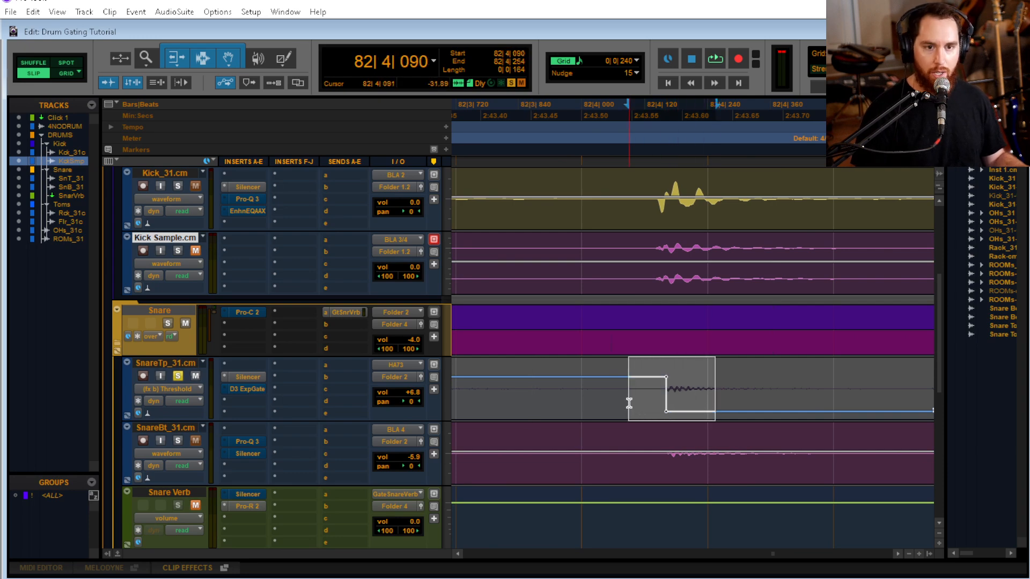
key("comma")
key("comma")
key("comma")
key("comma")
key("comma")
key("comma")
key("comma")
key("comma")
key("comma")
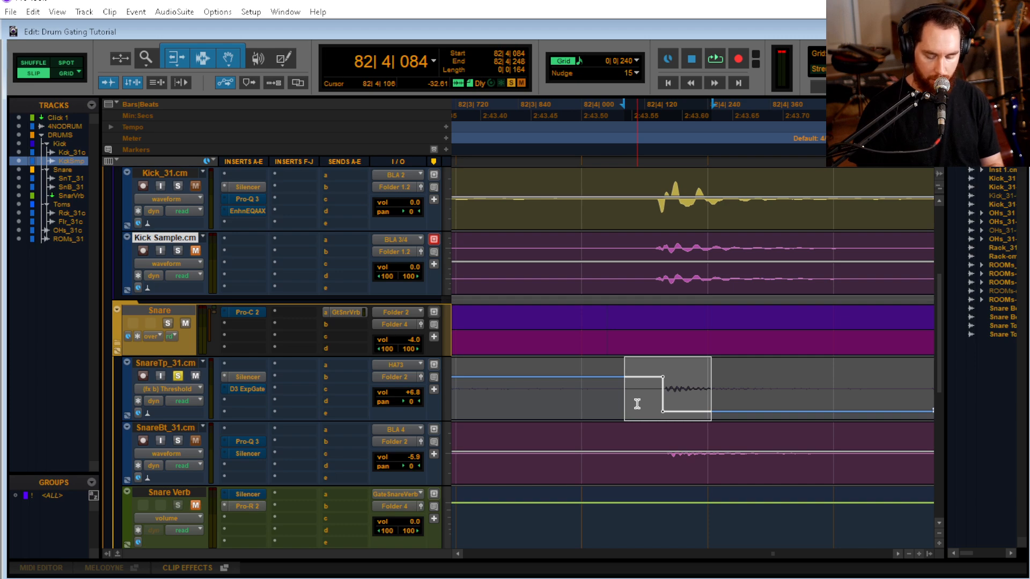
key("comma")
key("comma")
key("comma")
key("comma")
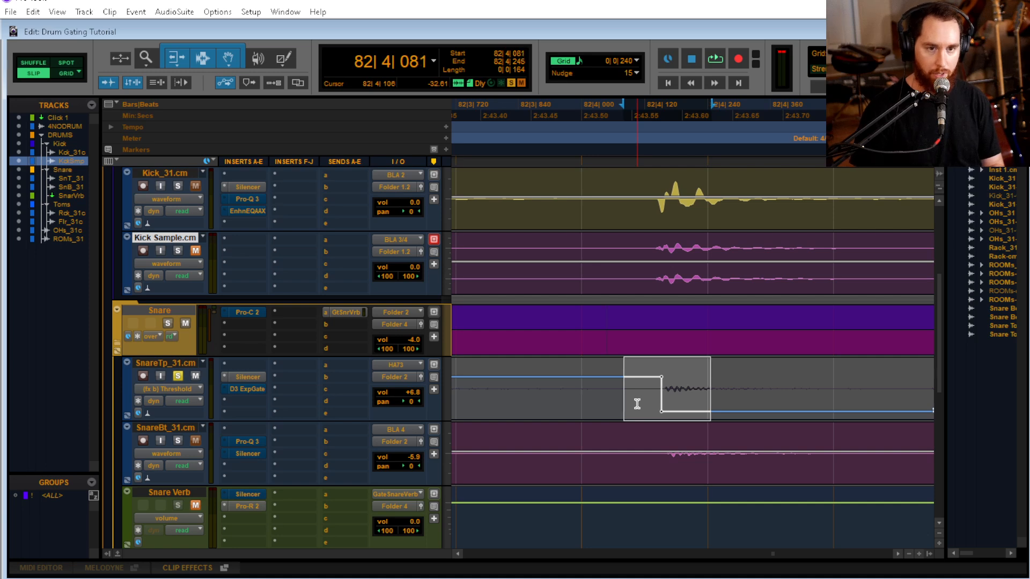
key("comma")
key("comma")
key("comma")
key("comma")
key("comma")
key("comma")
key("comma")
key("comma")
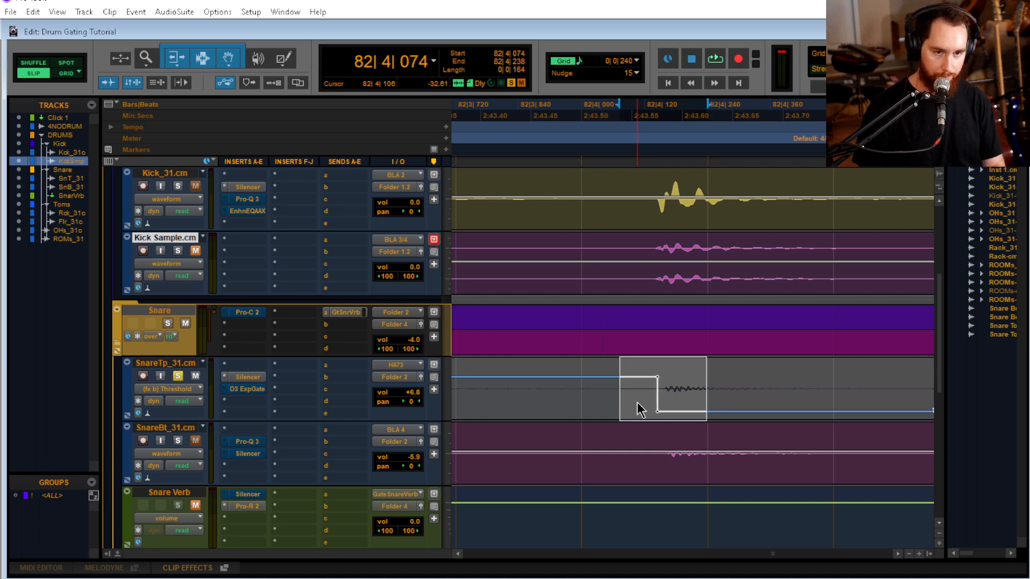
key("m")
key("ctrl+z")
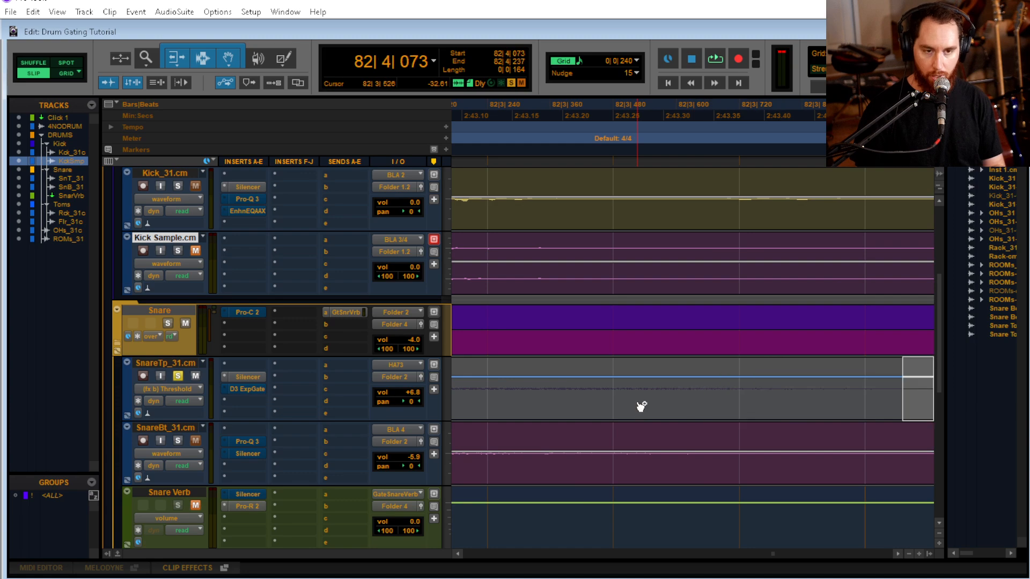
Play from 82|1|942 through the build-up to check the repositioned threshold drop on SnareTp_31.cm
scroll(634, 523, "right", 3)
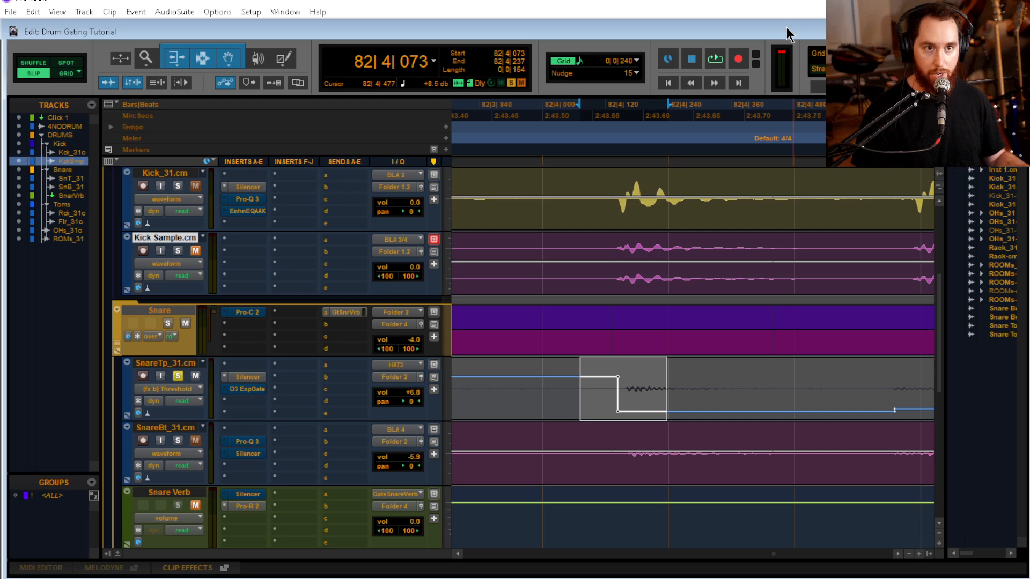
key("r")
key("r")
key("r")
key("t")
key("t")
key("t")
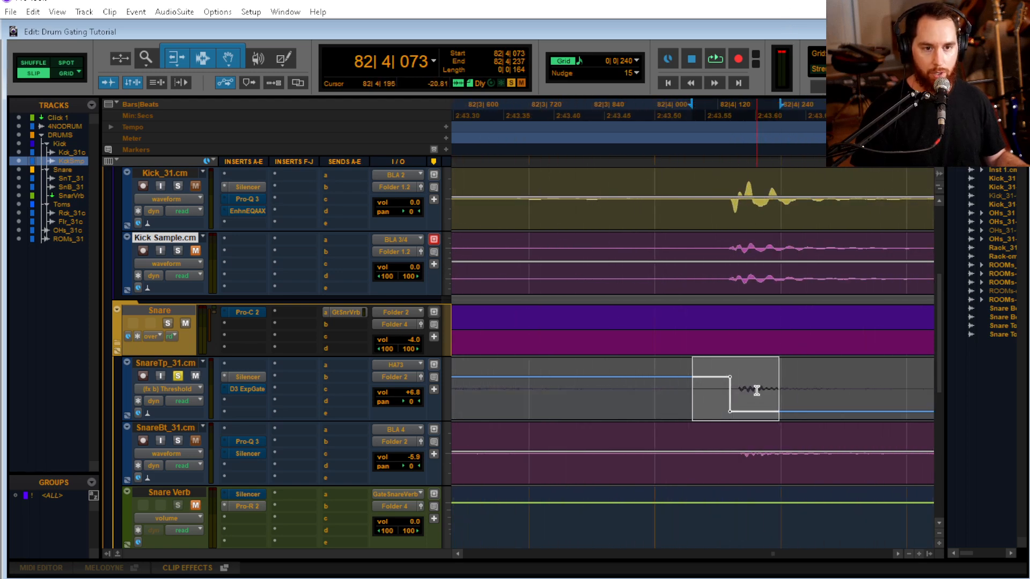
key("r")
key("r")
key("r")
left_click(559, 381)
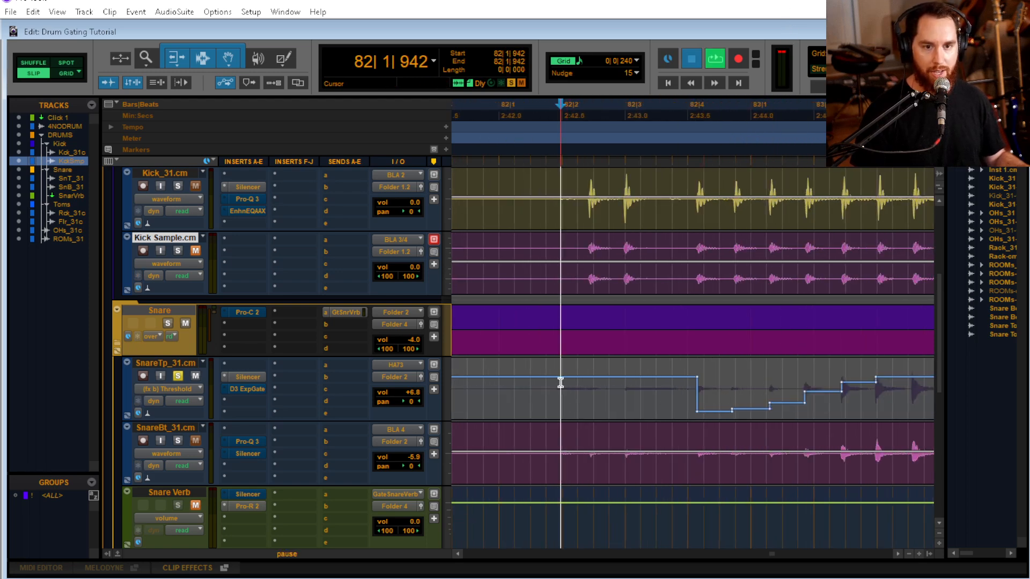
key("space")
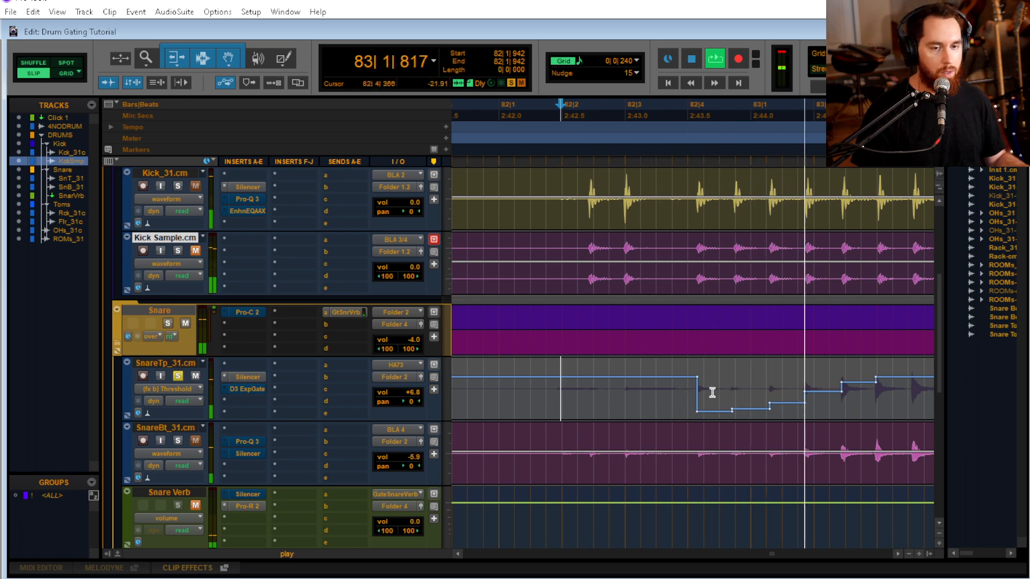
key("space")
Lower the first Silencer threshold step after 82|4 on SnareTp_31.cm and audition it from 82|2|883
left_click(724, 378)
key("t")
key("t")
left_click_drag(663, 369, 667, 452)
key("r")
left_click(484, 389)
key("space")
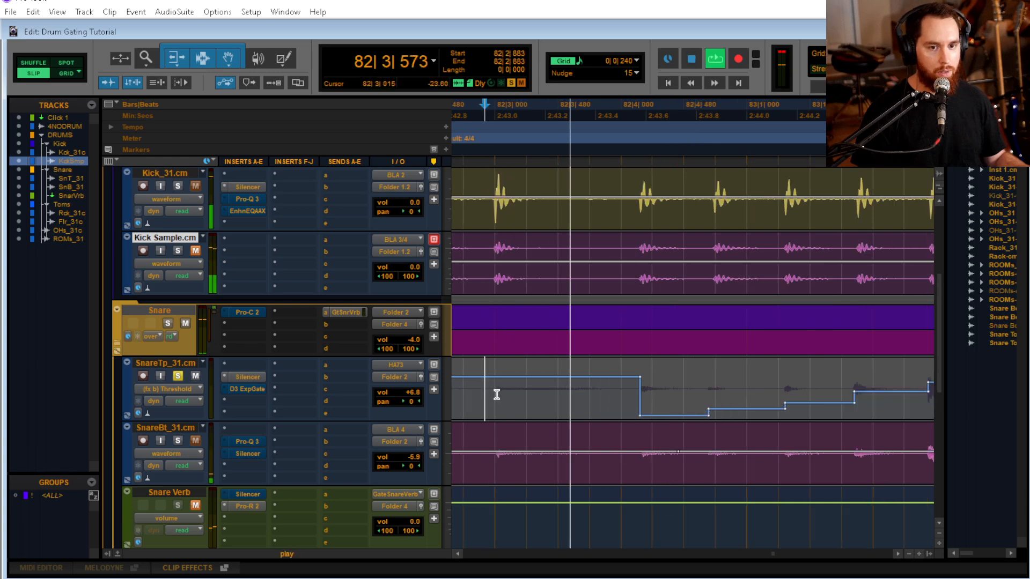
key("space")
Raise the second Silencer threshold step on SnareTp_31.cm slightly and audition the build-up from 82|2|837 and 82|3|010
left_click_drag(734, 384, 743, 331)
left_click(479, 404)
key("space")
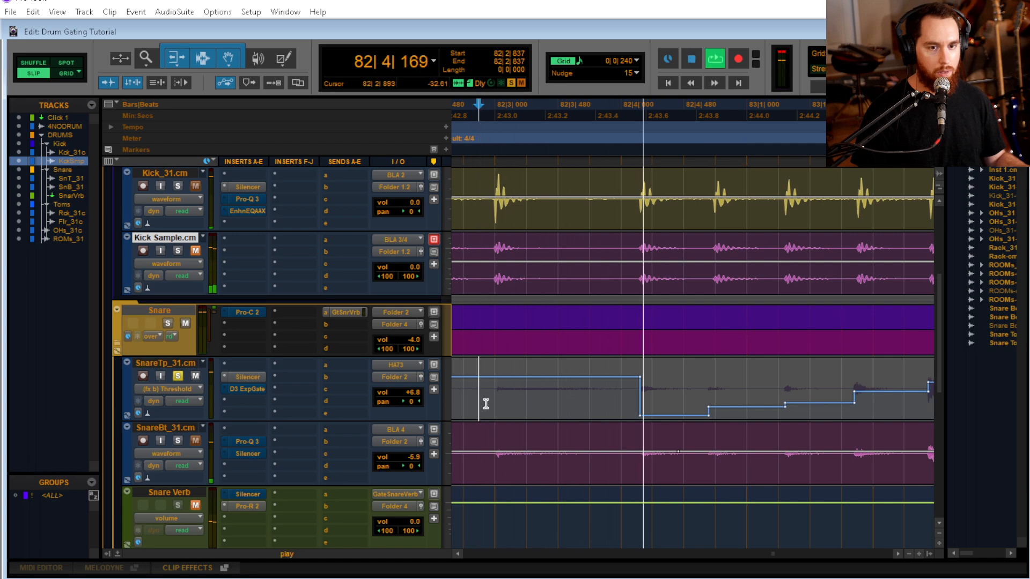
key("space")
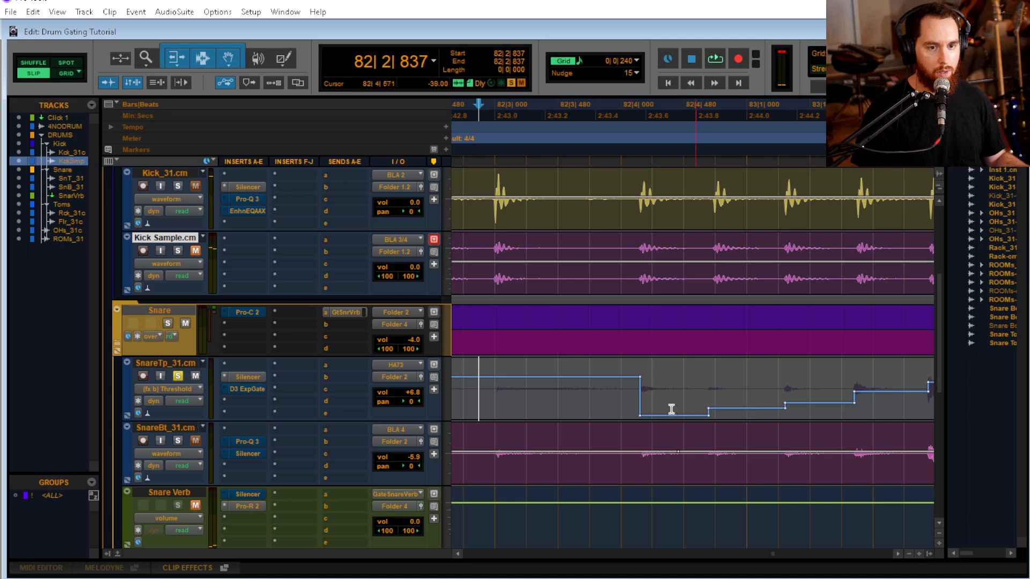
left_click(496, 377)
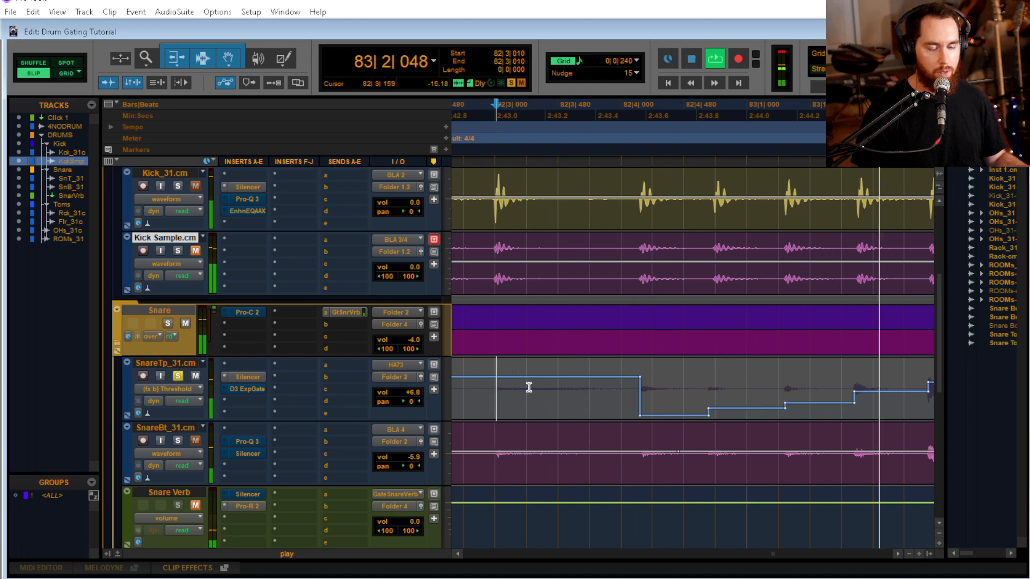
key("space")
Fine-tune the first threshold step after 82|4 to sit just below the second one, auditioning from 82|3|072 and 82|2|858
left_click(505, 399)
key("space")
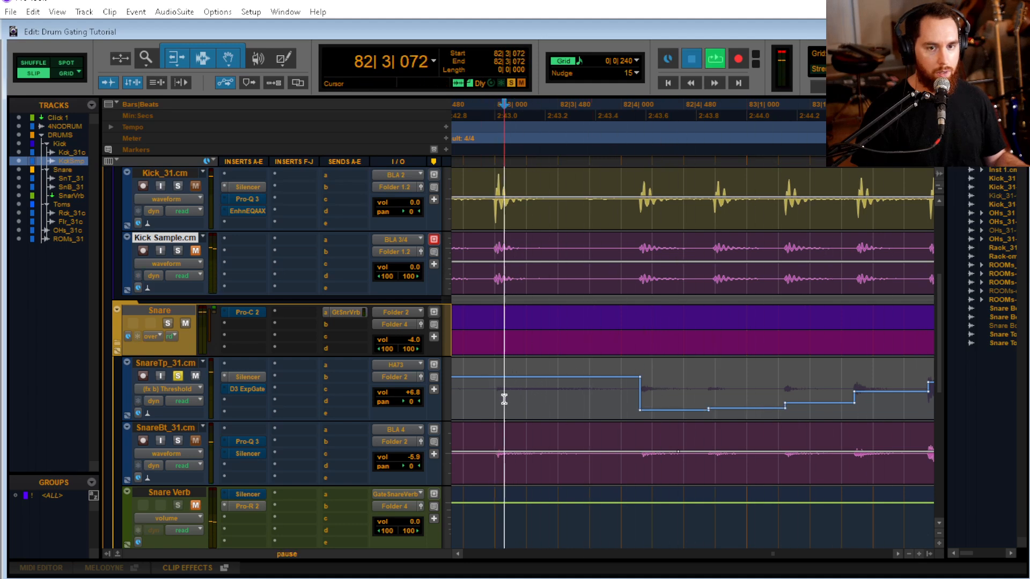
key("space")
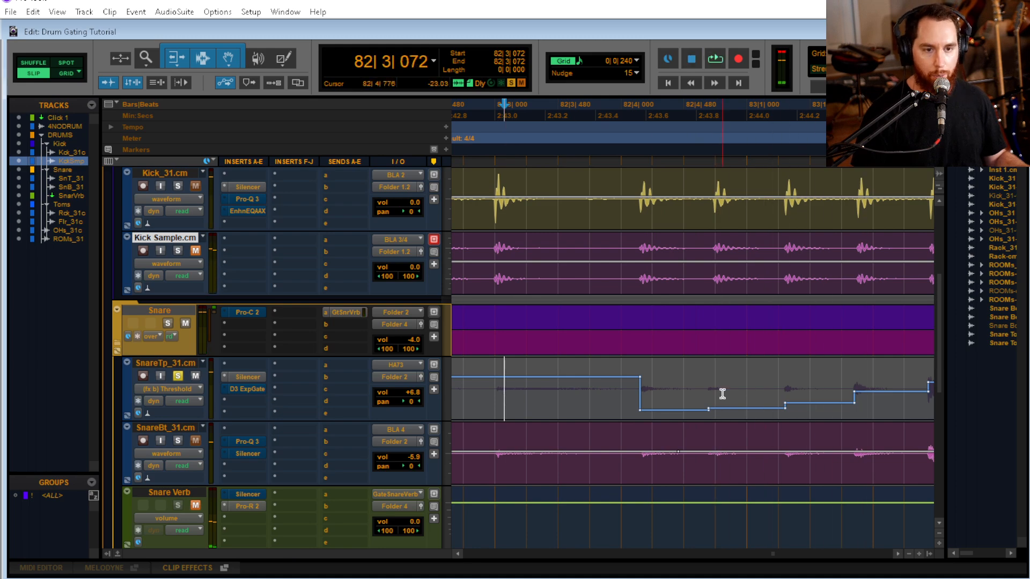
left_click_drag(674, 368, 669, 432)
key("space")
key("space")
left_click(482, 388)
key("space")
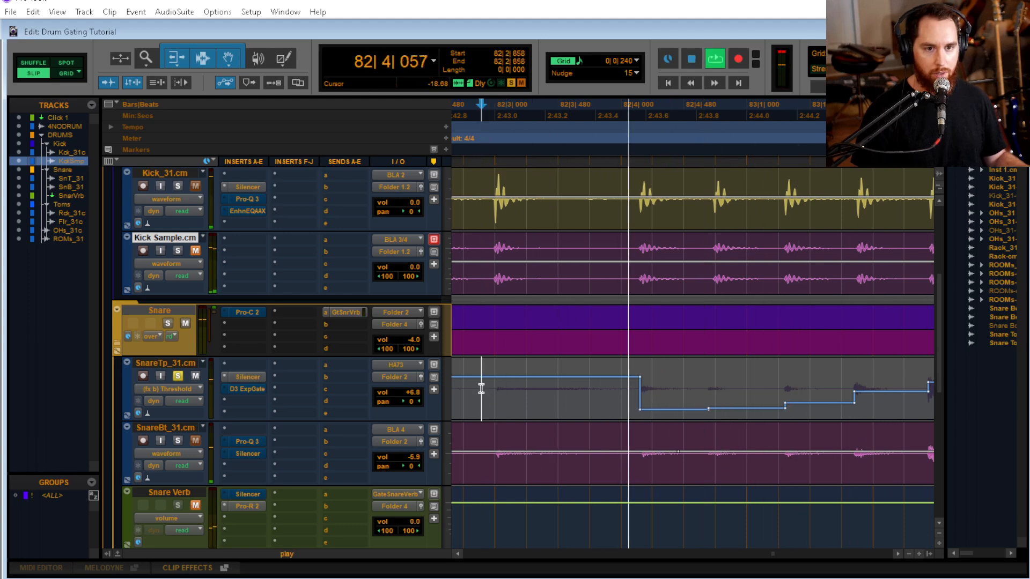
key("space")
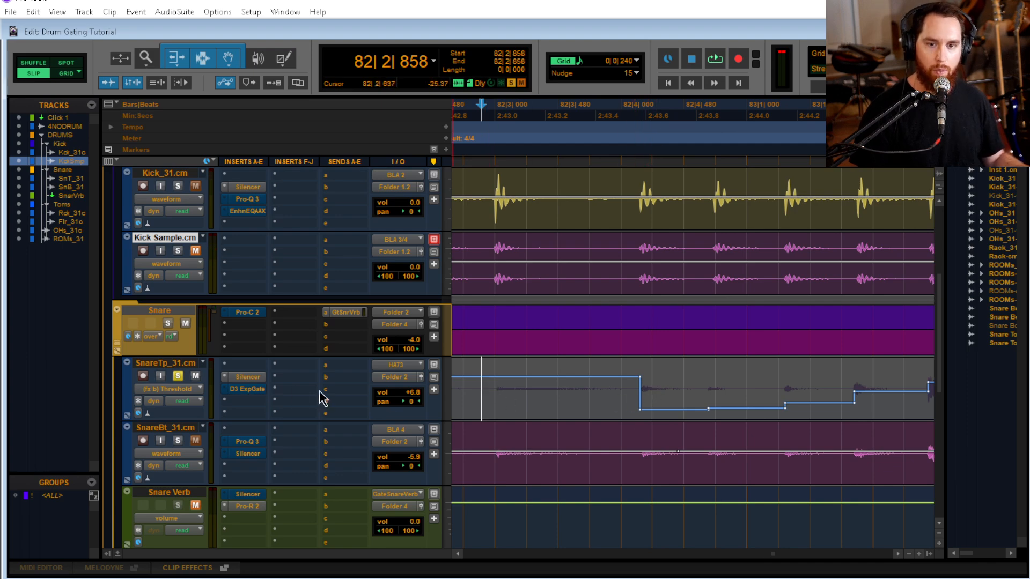
Add Debleed to the automated parameters of the Silencer on SnareTp_31.cm and close the plug-in
left_click(248, 377)
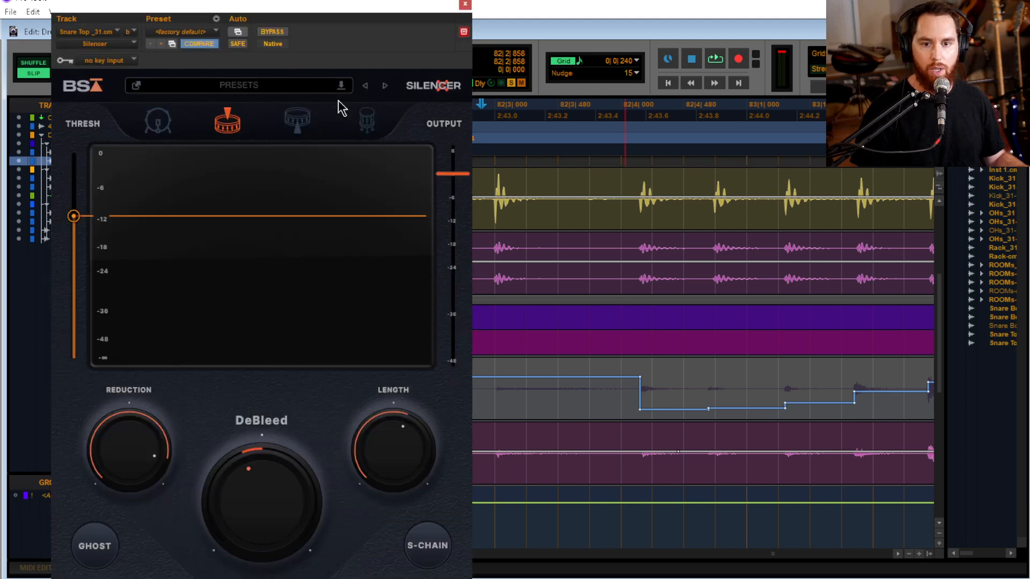
left_click(238, 32)
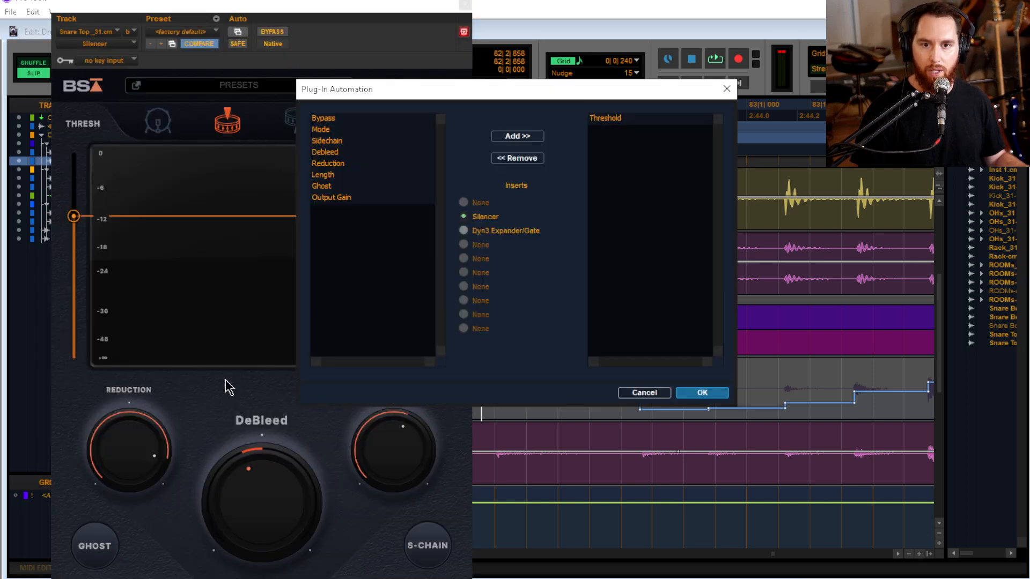
left_click(333, 155)
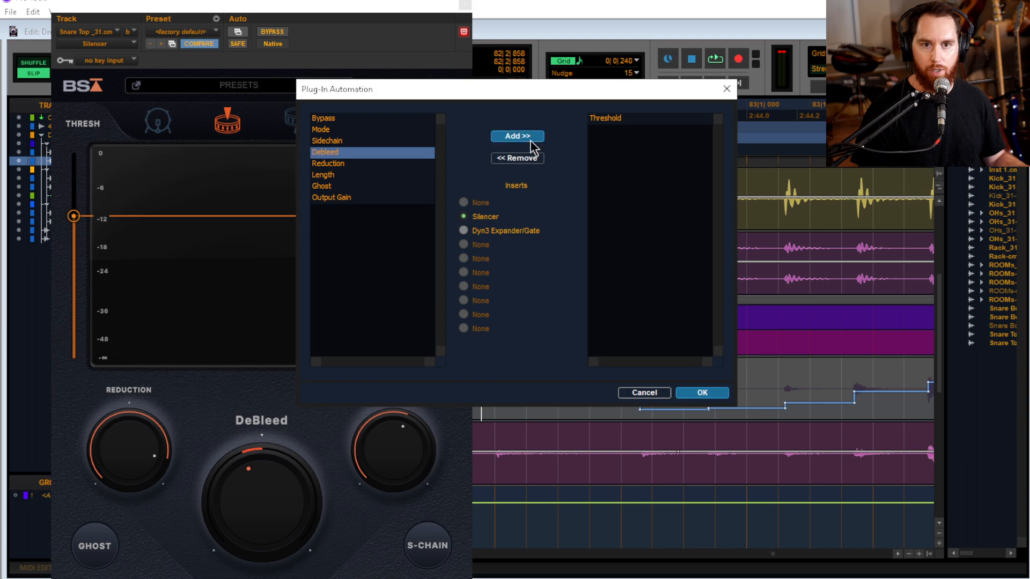
left_click(518, 136)
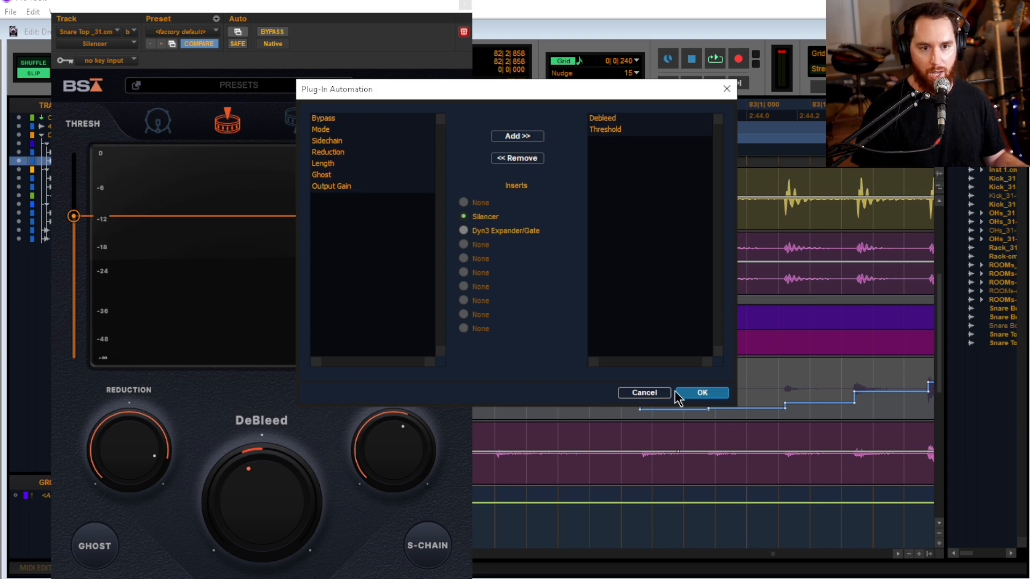
left_click(697, 394)
left_click(465, 4)
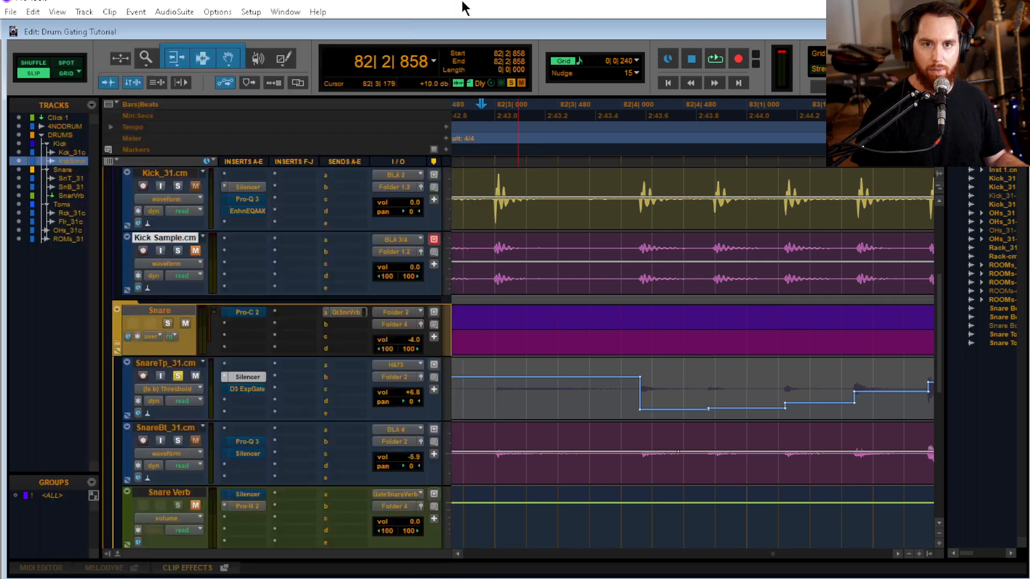
Display the Silencer's Debleed automation on the SnareTp_31.cm track
left_click(171, 389)
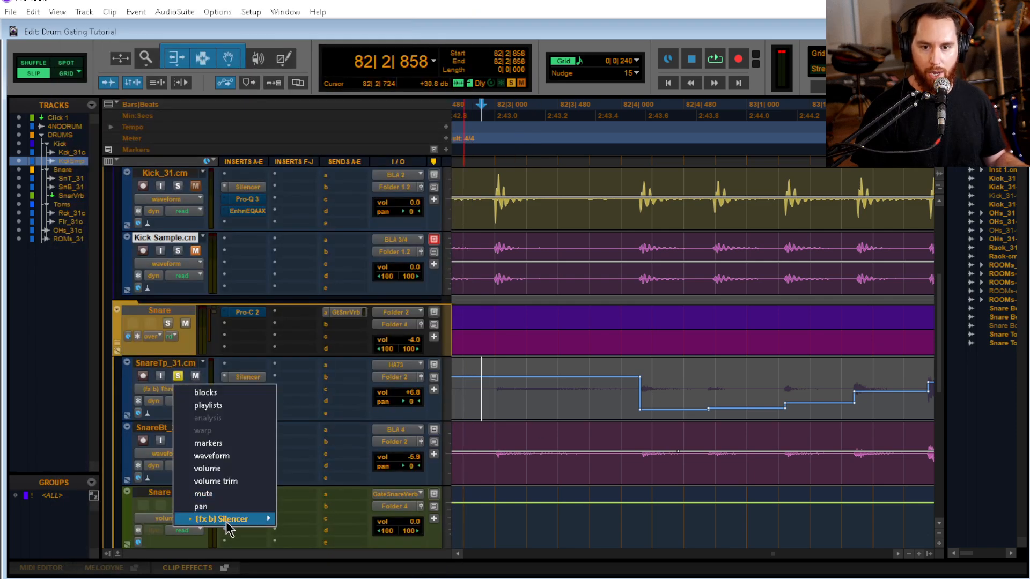
mouse_move(260, 520)
left_click(315, 536)
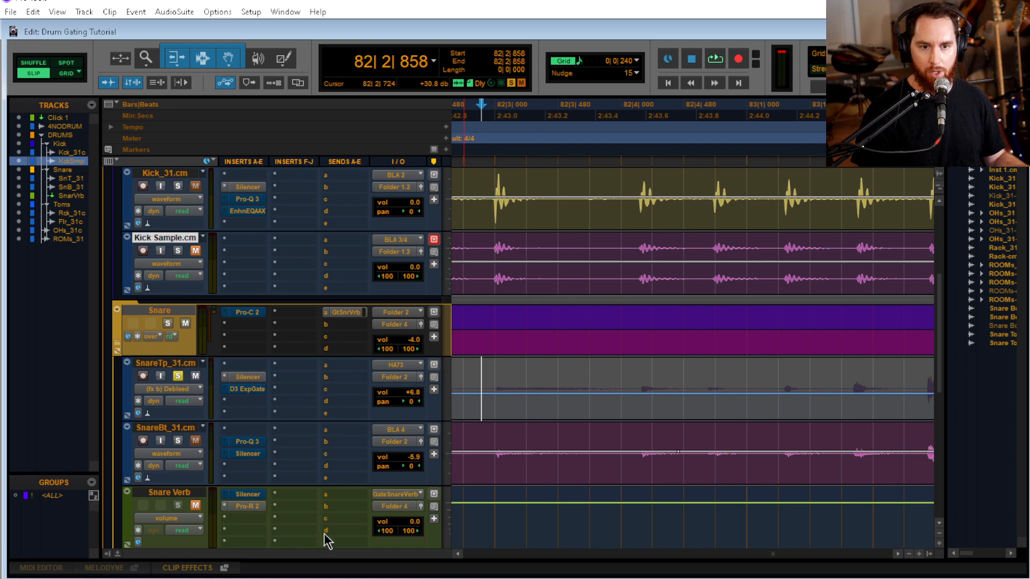
Try raising SnareTp_31.cm's Debleed automation over the two quiet hits from 82|4|162, audition from 82|2|760, and undo the change
left_click(497, 383)
key("shift+Tab")
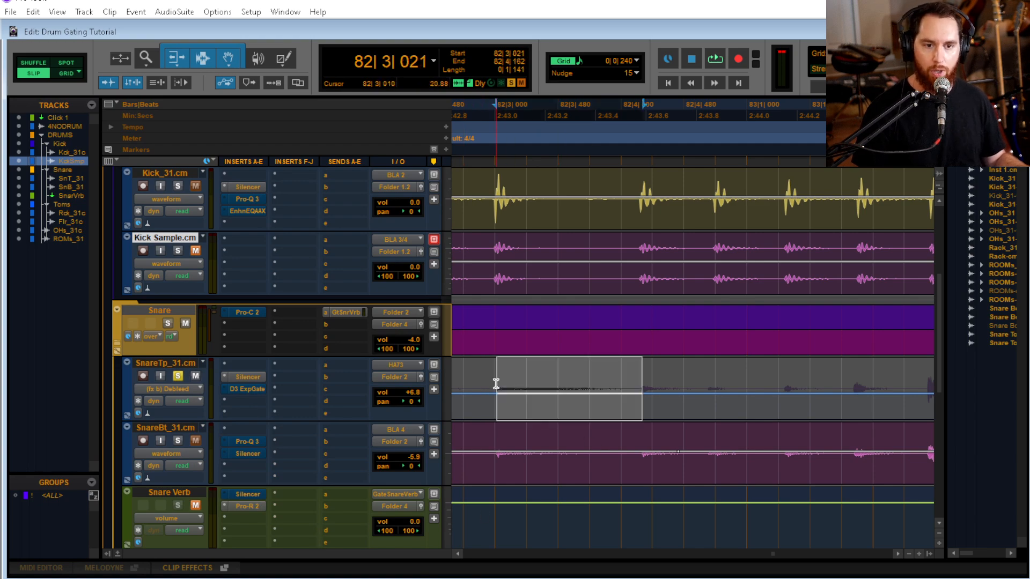
left_click(551, 387)
key("Tab")
key("shift+Tab")
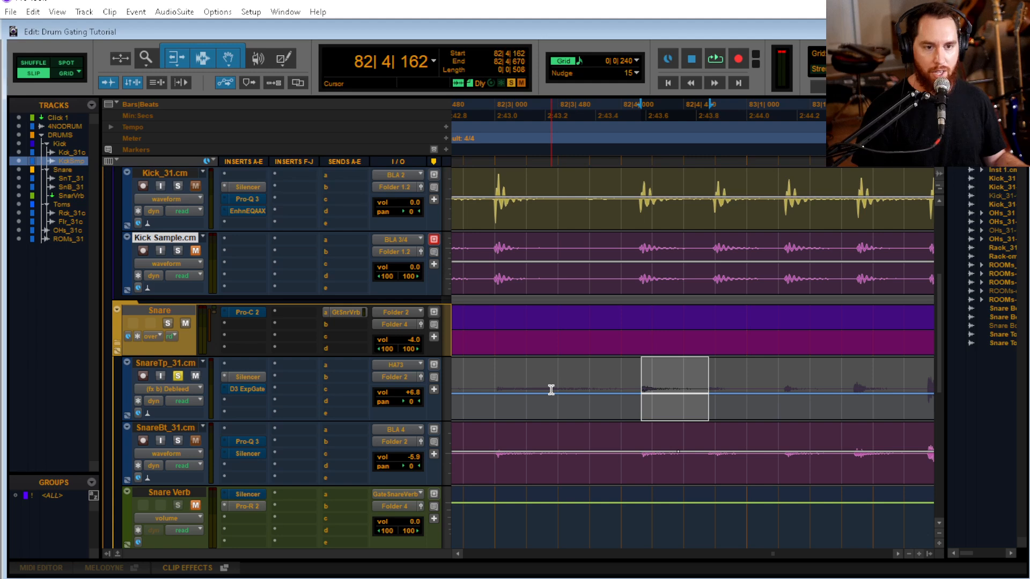
key("shift+Tab")
left_click_drag(705, 363, 733, 155)
left_click(468, 380)
key("space")
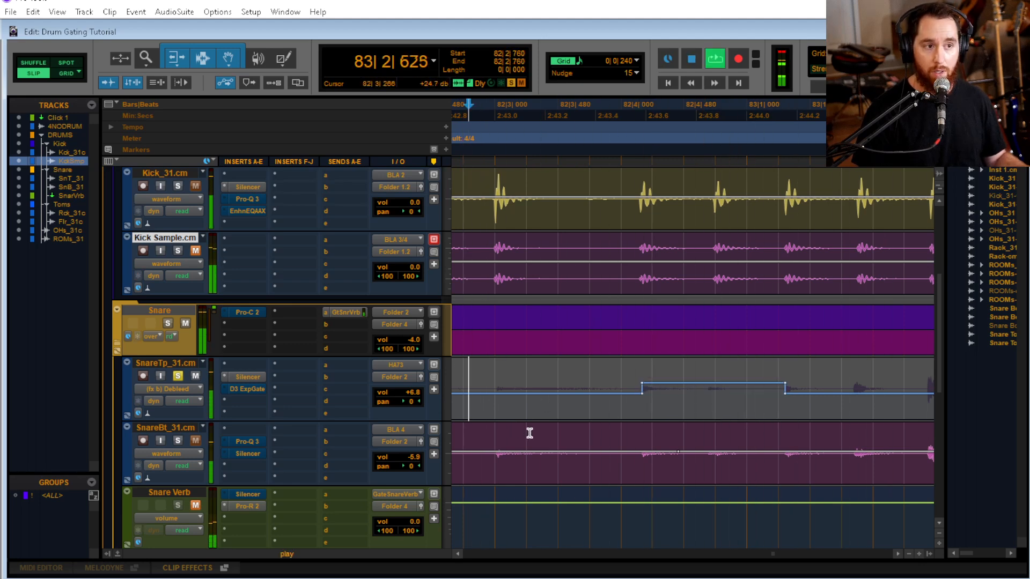
key("space")
key("ctrl+bracketleft")
key("ctrl+z")
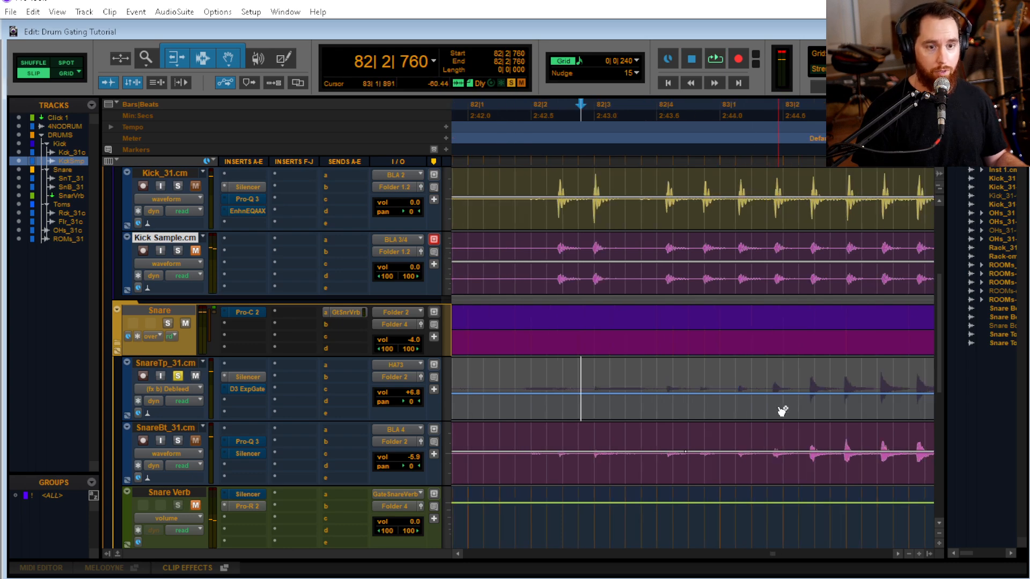
Raise SnareTp_31.cm's Debleed automation over the quiet hits from 82|4|162 to 83|1|821 and audition from 82|2|760
left_click(635, 388)
key("Tab")
key("shift+Tab")
key("shift+Tab")
key("shift+Tab")
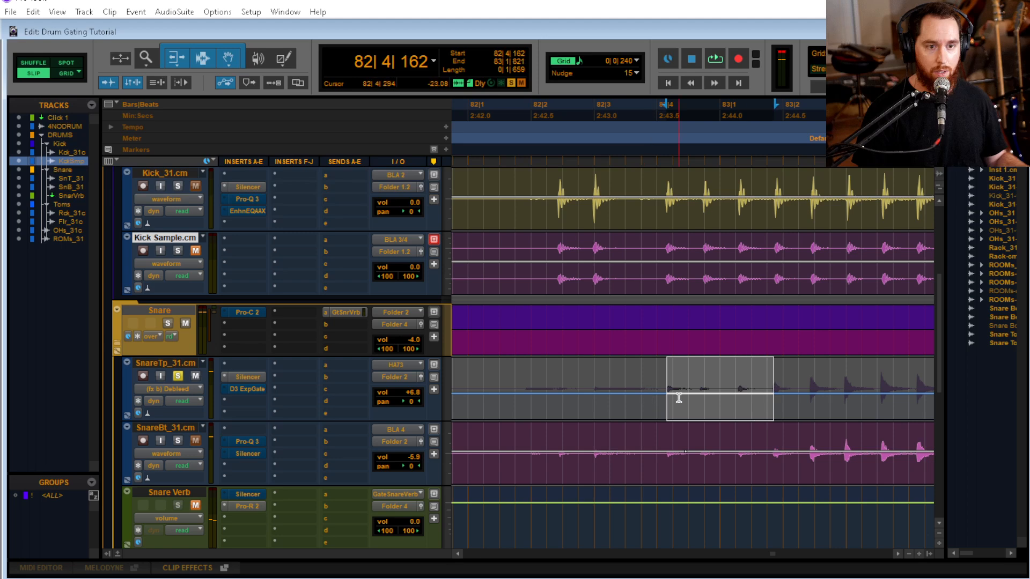
left_click_drag(726, 371, 731, 180)
left_click(581, 386)
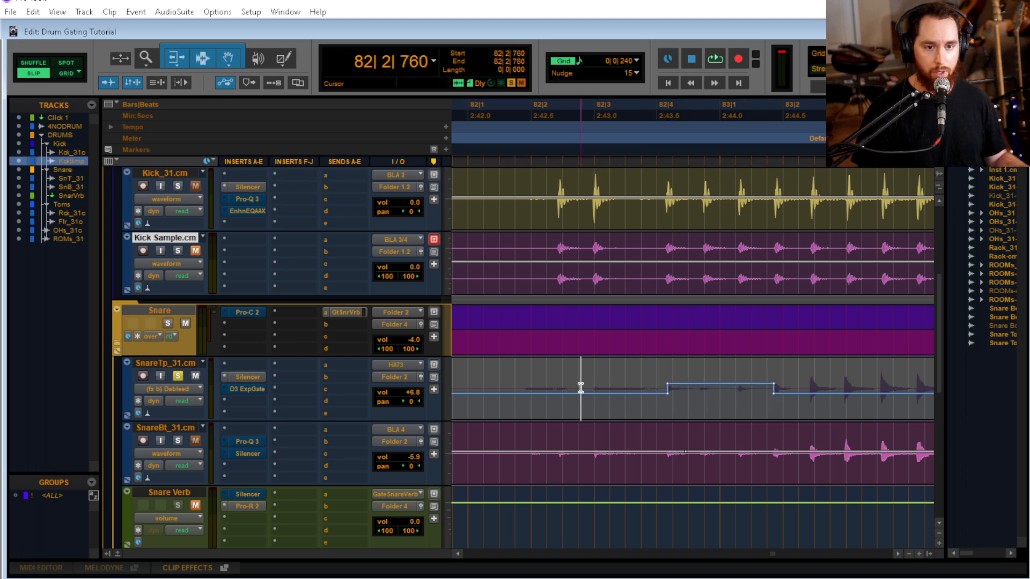
key("space")
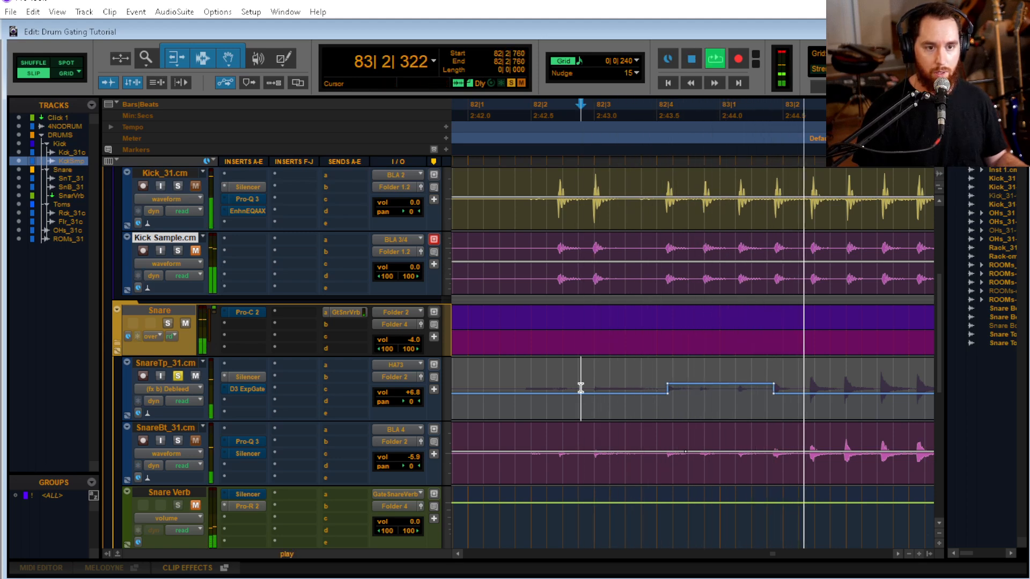
key("space")
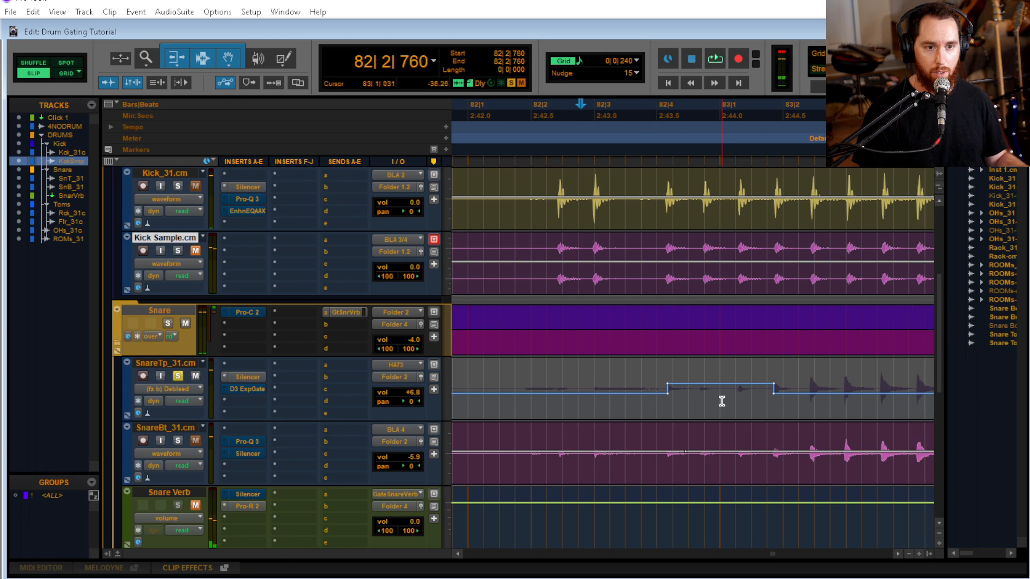
Delete the upper breakpoint at the end of the Debleed step to form a downward ramp, and audition from 82|2|760
left_click(774, 384, "alt")
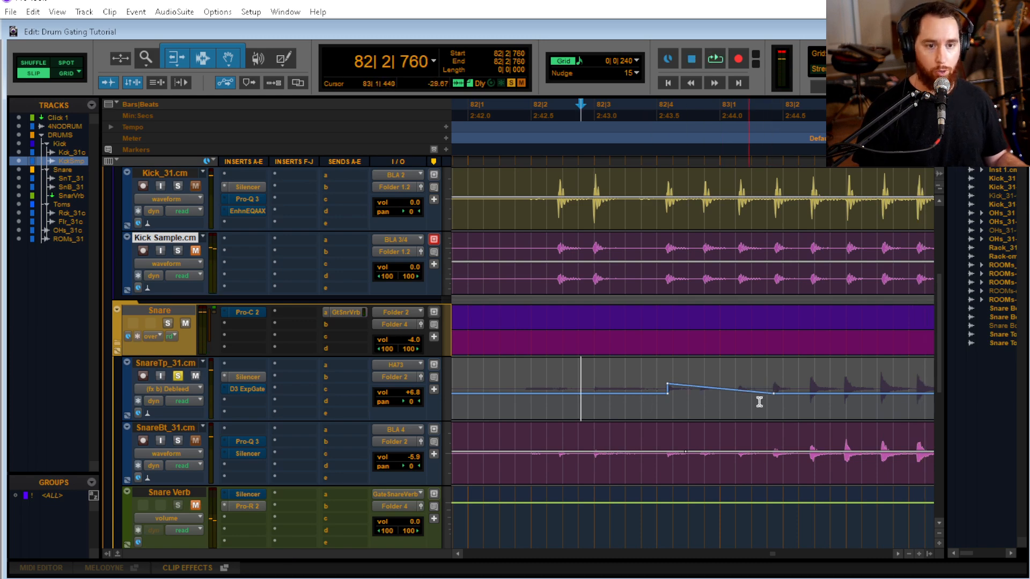
key("space")
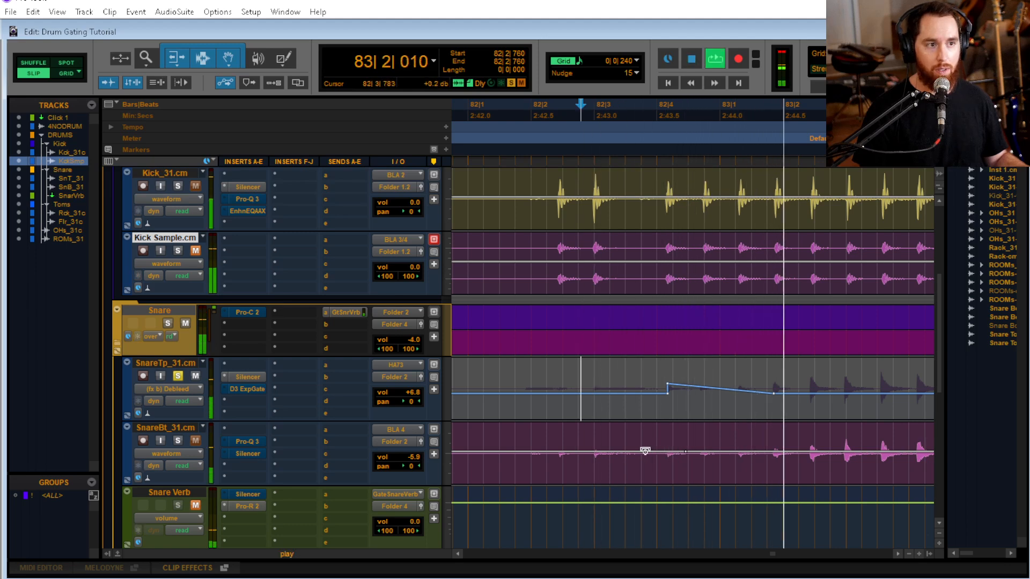
key("space")
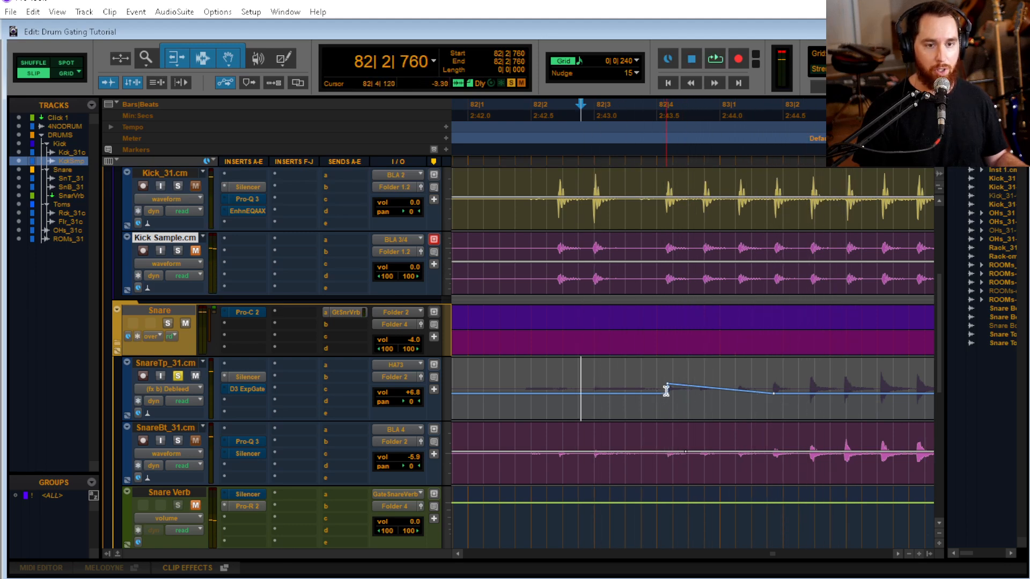
Raise the Debleed ramp's starting breakpoint at 82|4|162 for a steeper fall and audition from 82|2|760
left_click_drag(668, 385, 668, 378)
key("space")
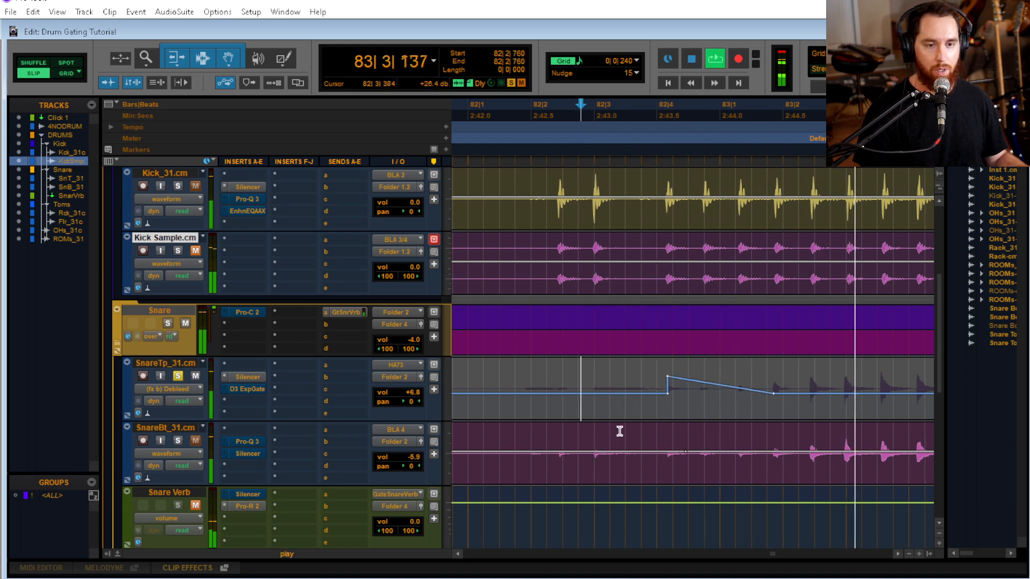
key("space")
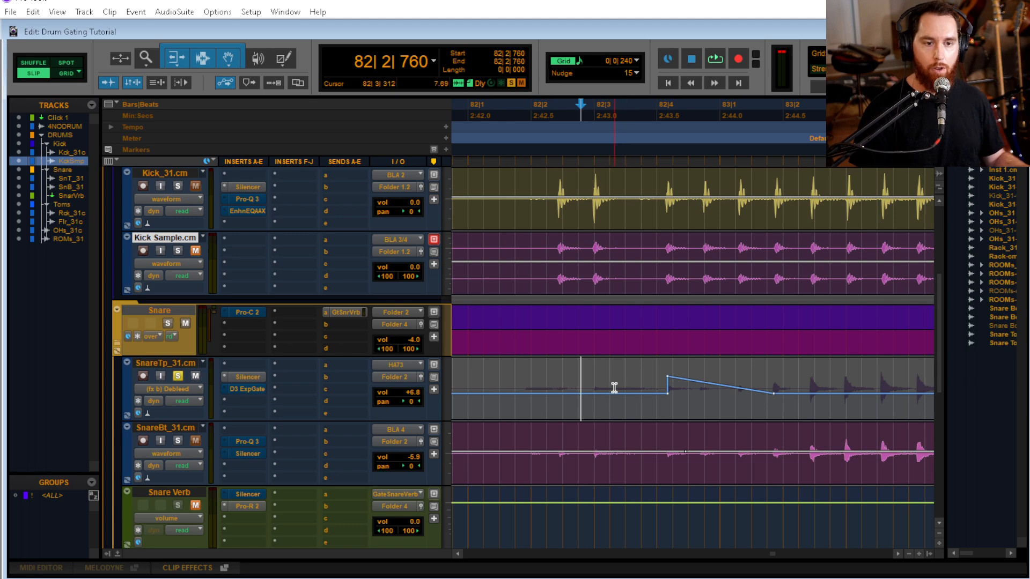
Audition the snare build-up with the Debleed ramp from 82|2|873
scroll(614, 388, "right", 2)
key("r")
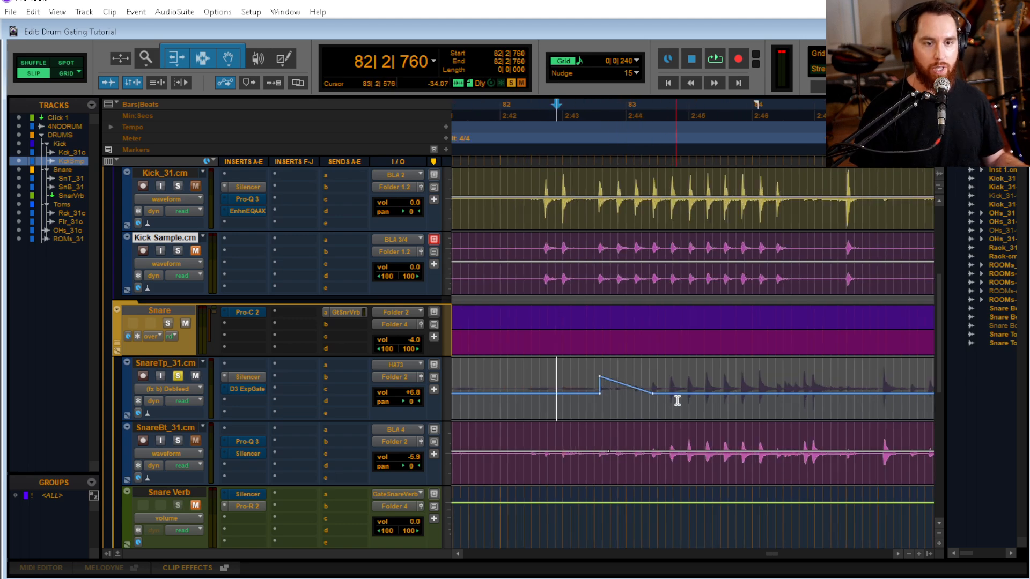
left_click(559, 396)
key("space")
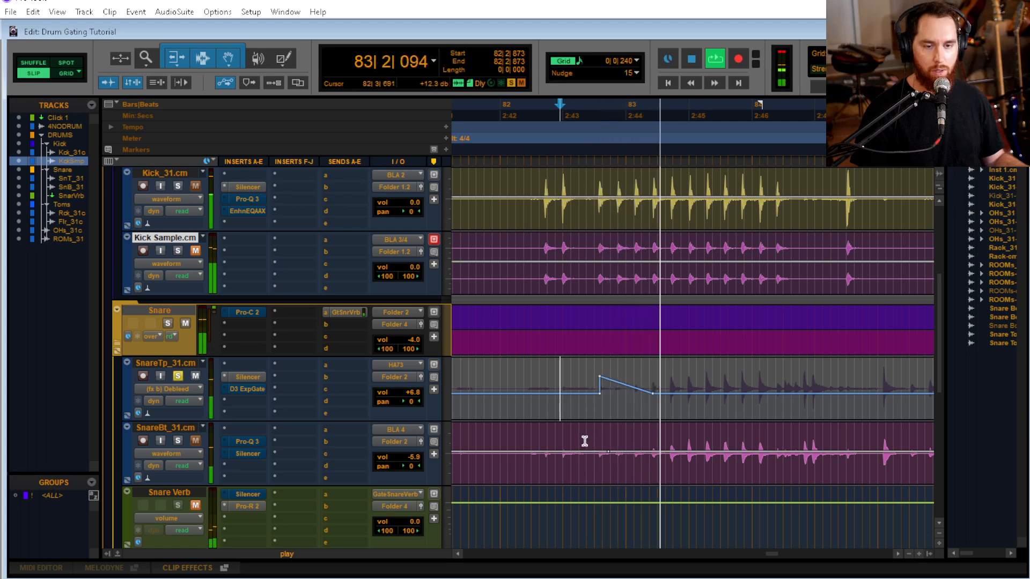
key("space")
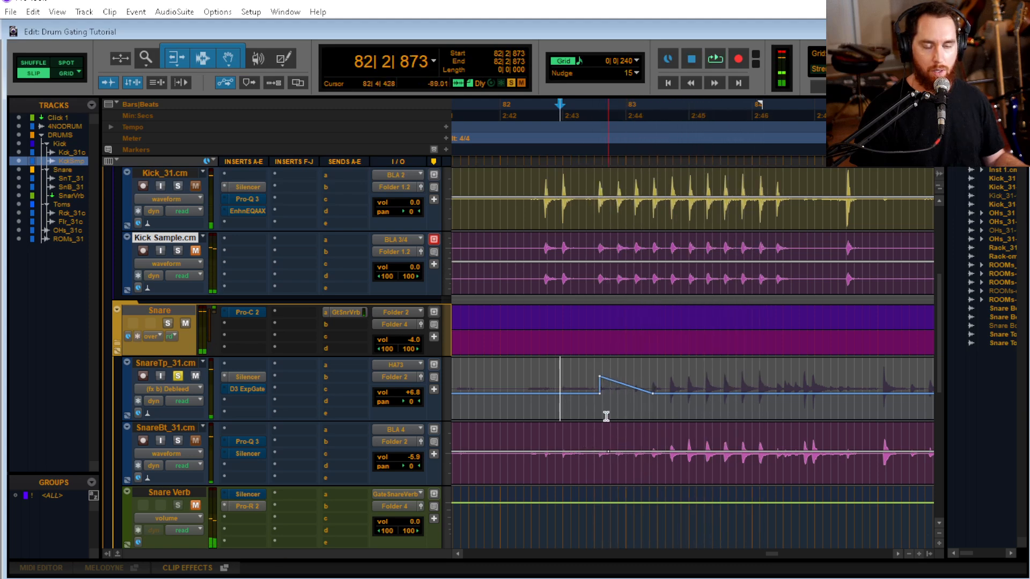
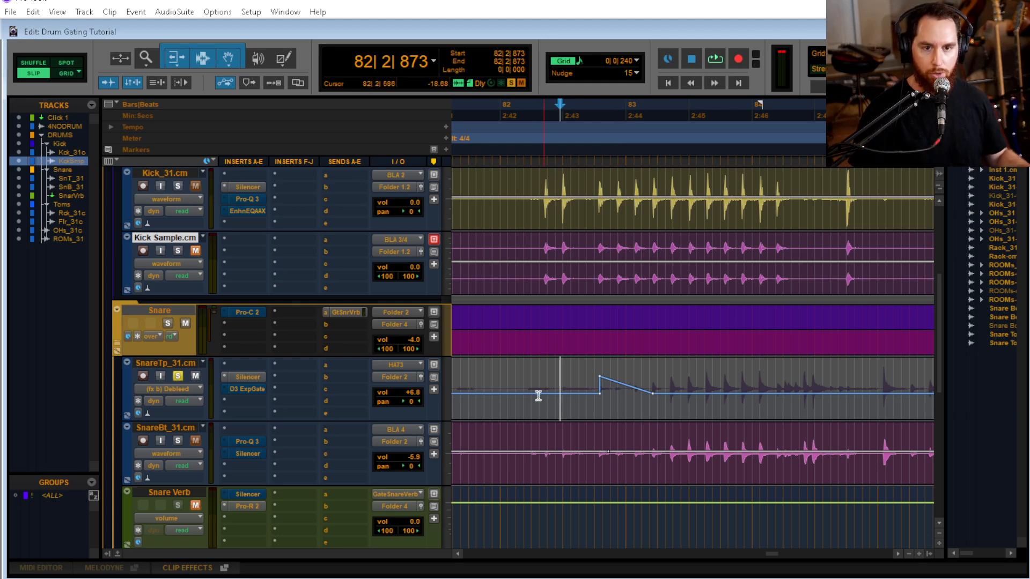
Copy SnareTp_31.cm's Silencer with its automation onto SnareBt_31.cm's insert C, replacing the Silencer and automation already there
left_click(479, 383)
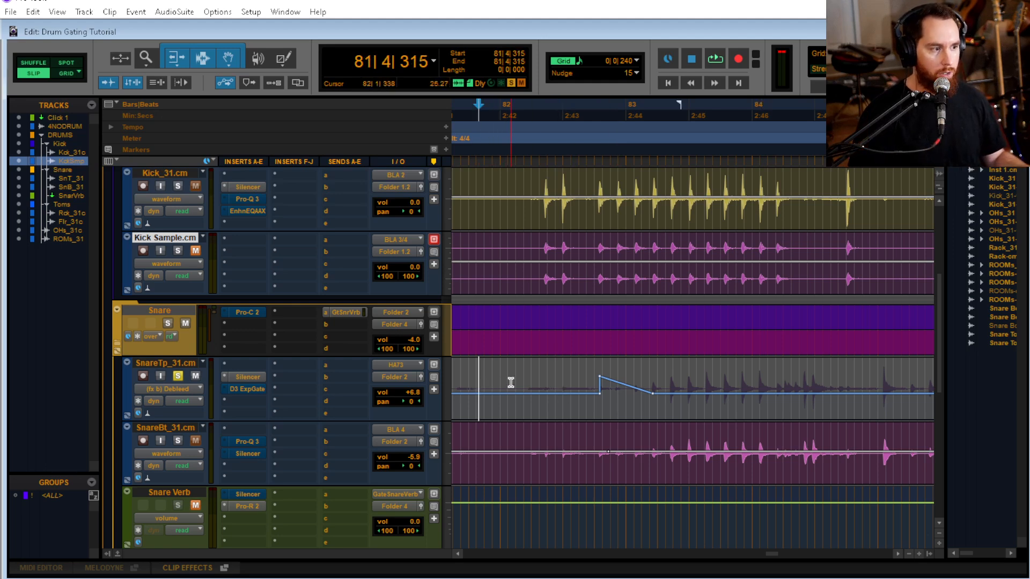
left_click(499, 378)
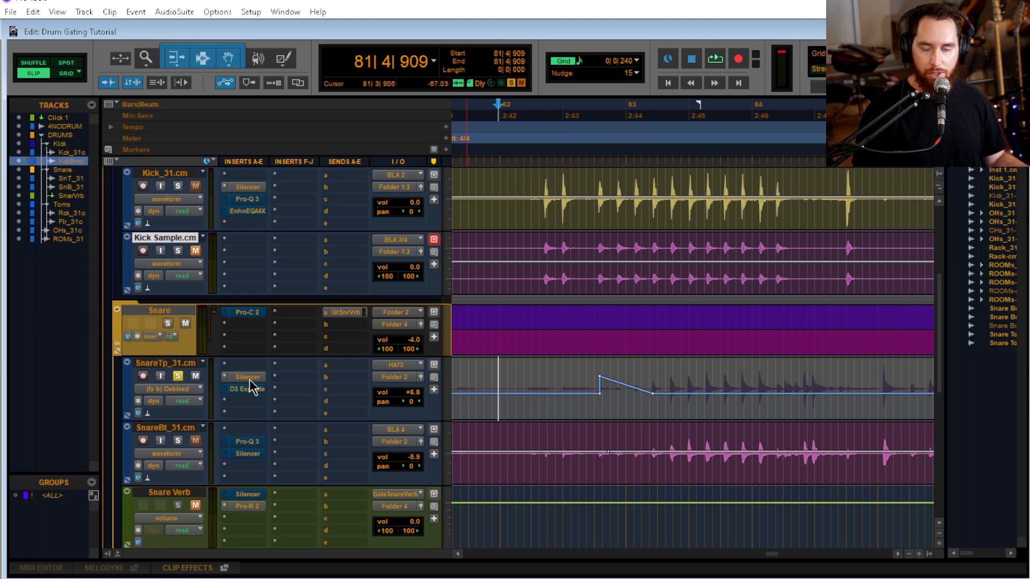
key("alt")
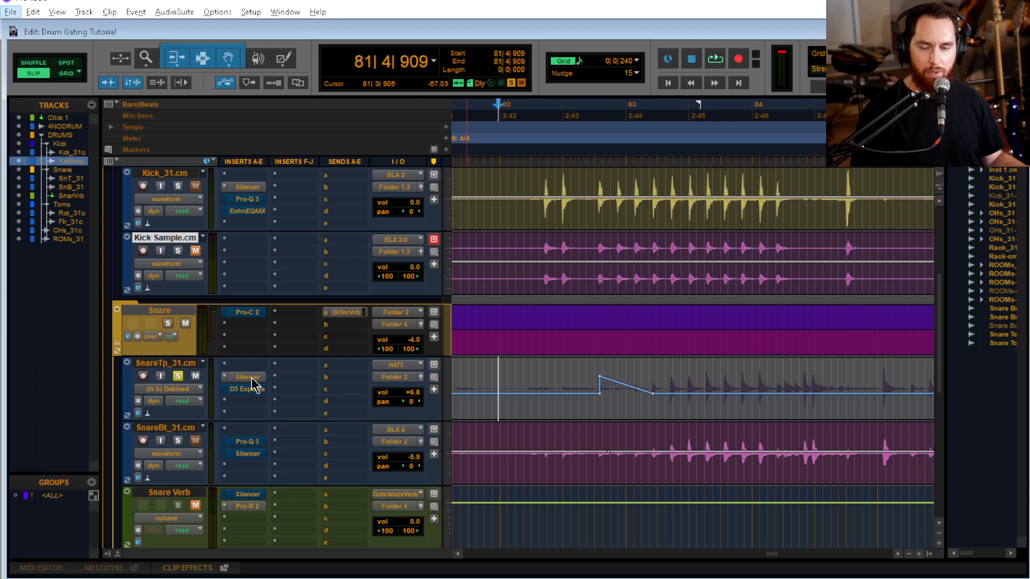
left_click_drag(252, 378, 258, 457)
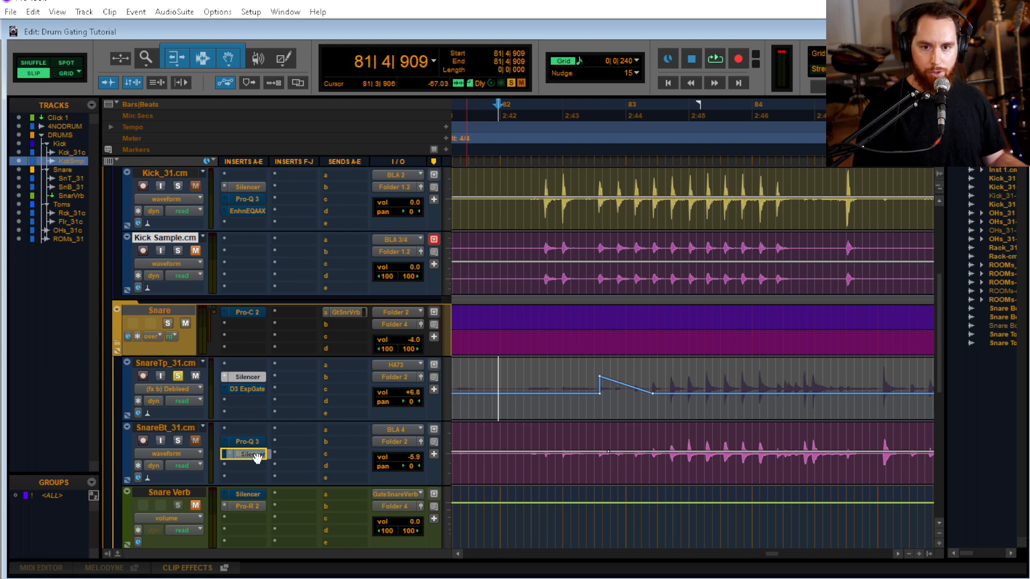
left_click_drag(257, 457, 260, 462)
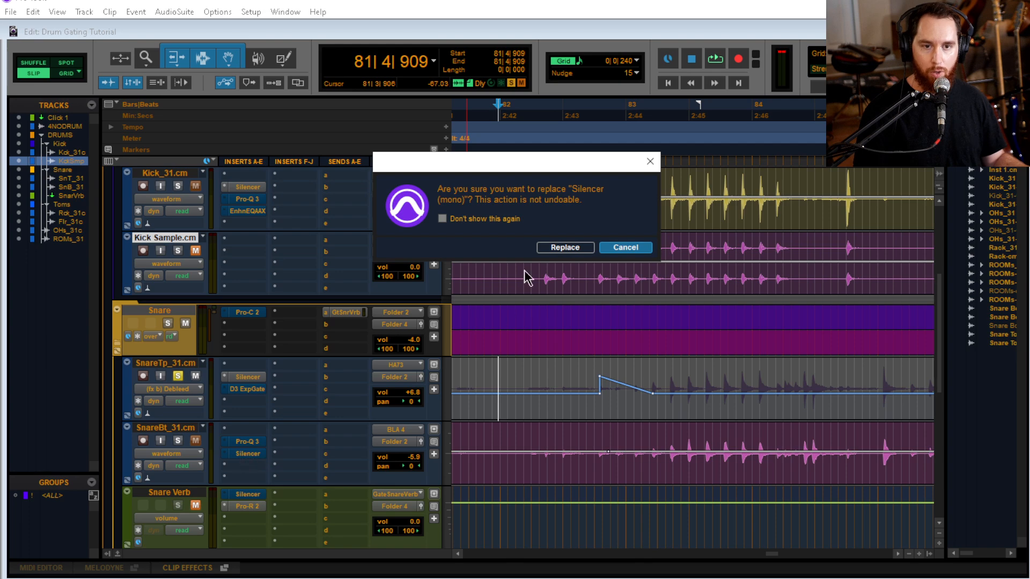
left_click(558, 249)
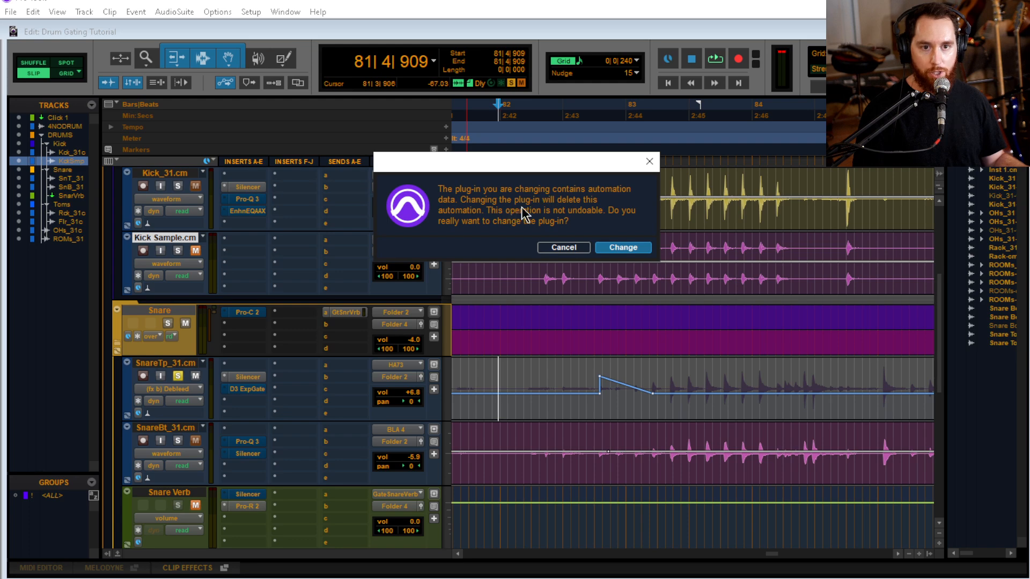
left_click(624, 247)
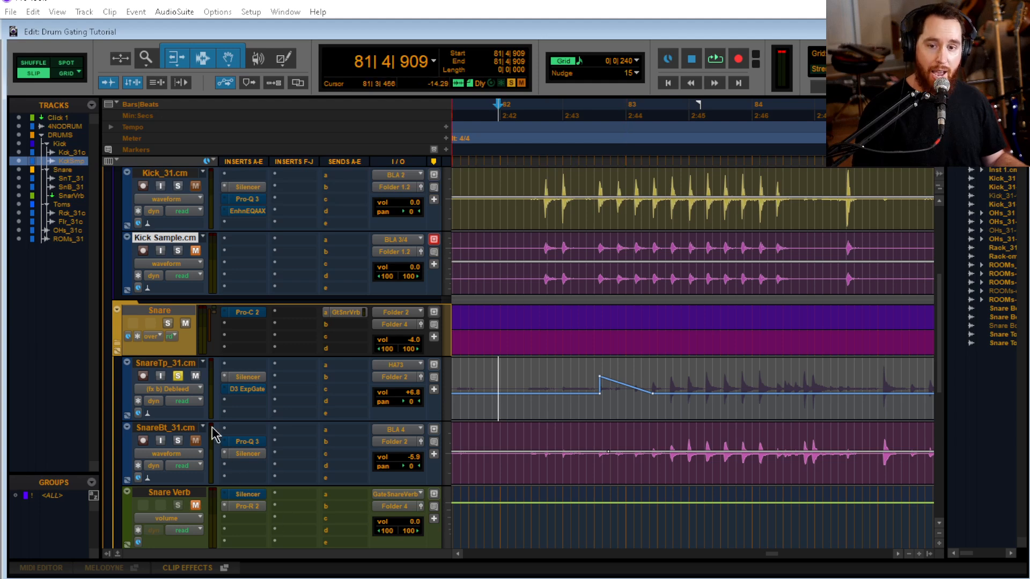
Show the Silencer Threshold automation on both SnareBt_31.cm and SnareTp_31.cm to compare the curves
left_click(181, 435)
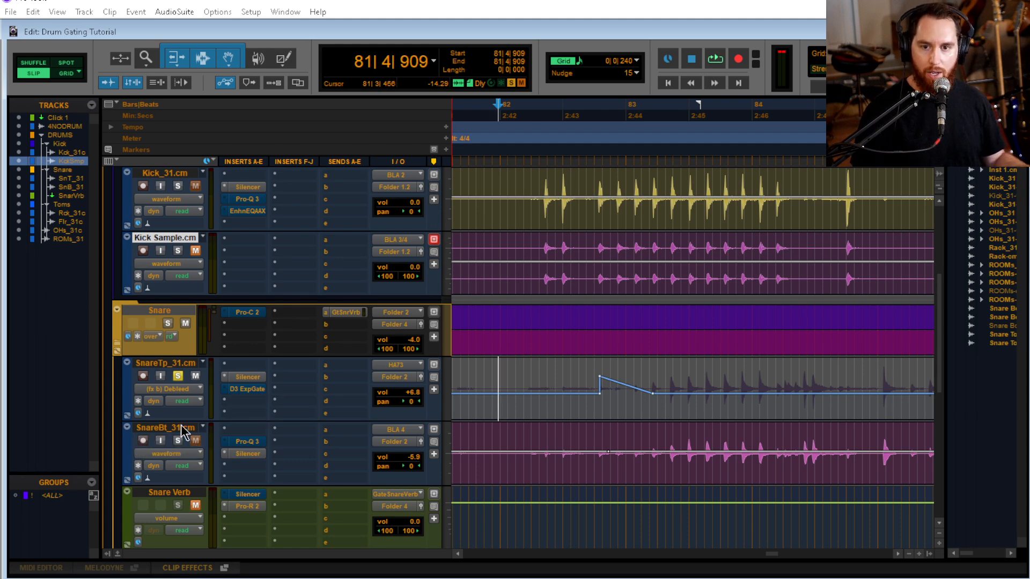
left_click(176, 429)
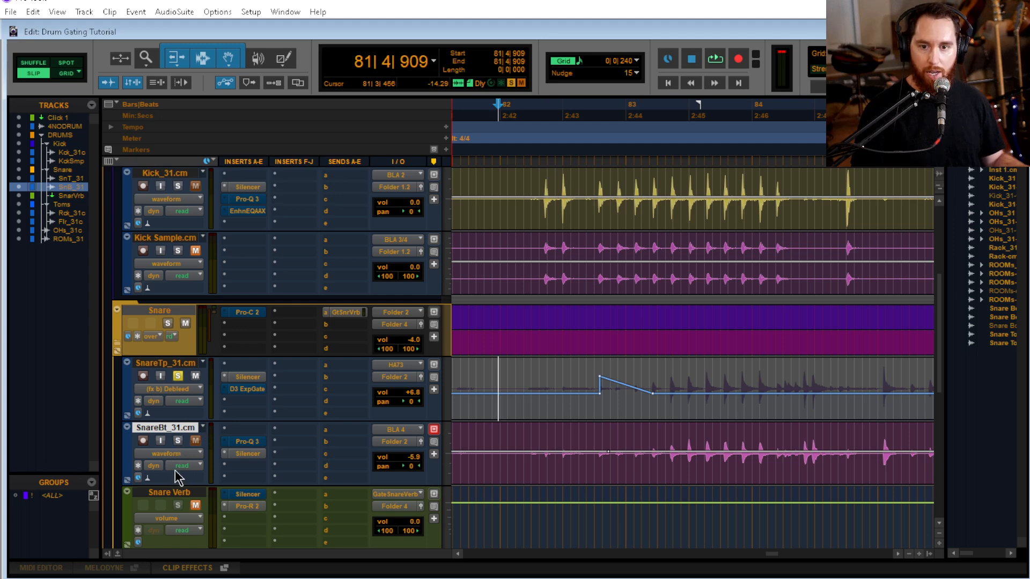
left_click(176, 454)
mouse_move(209, 439)
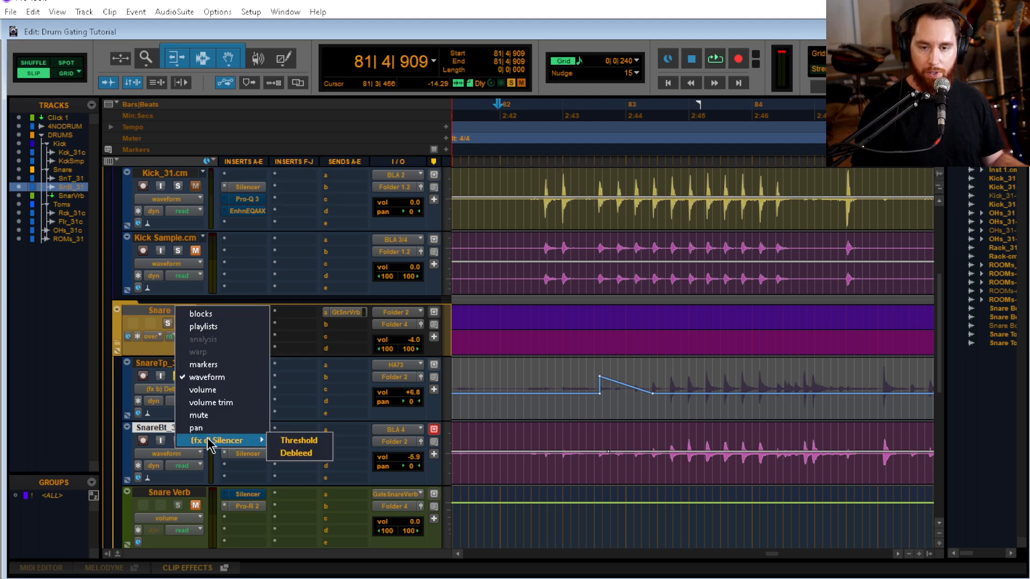
left_click(322, 441)
left_click(162, 390)
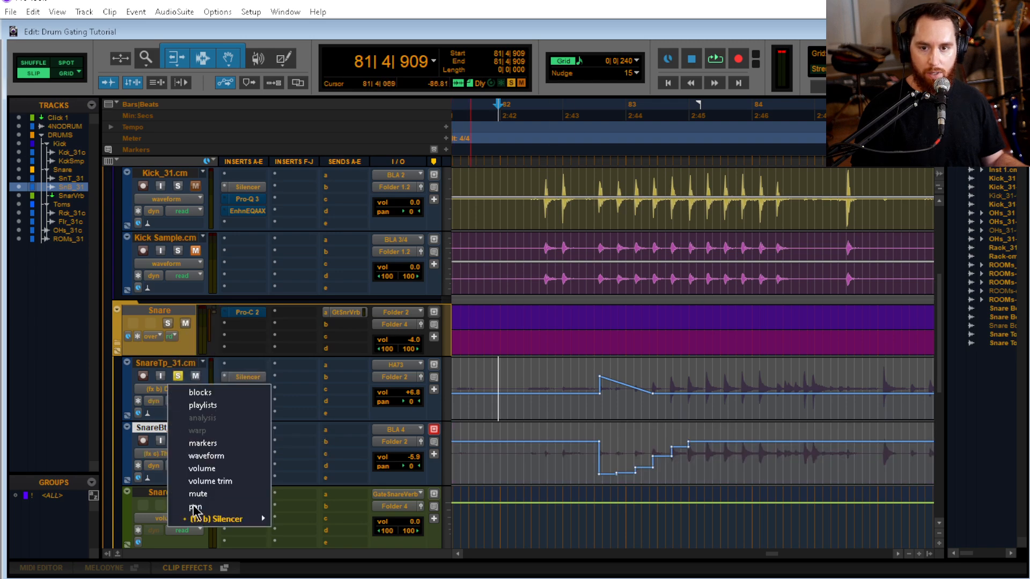
mouse_move(215, 521)
left_click(322, 518)
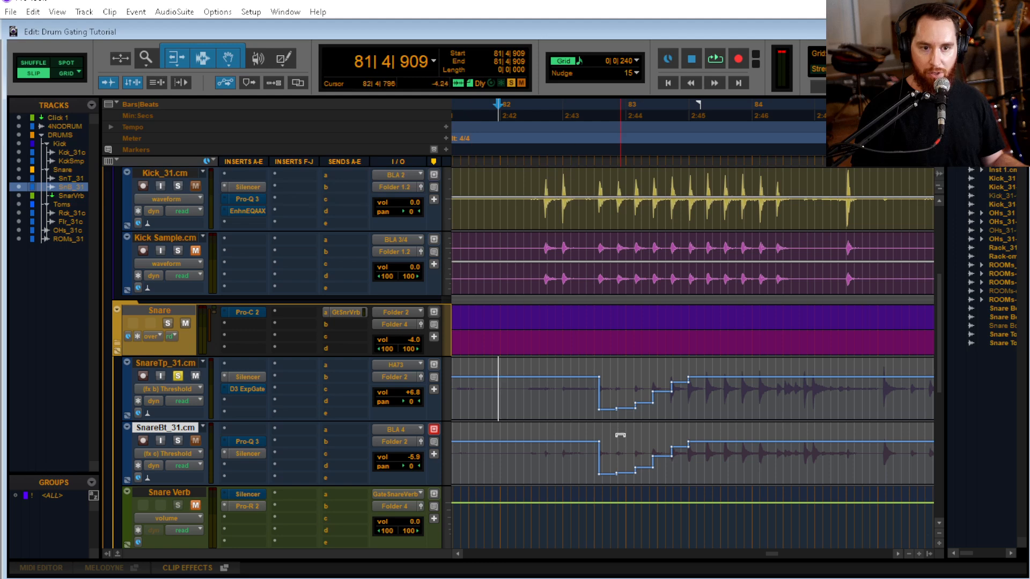
Switch SnareBt_31.cm and SnareTp_31.cm to display their Silencer Debleed automation for comparison
left_click(195, 455)
mouse_move(276, 448)
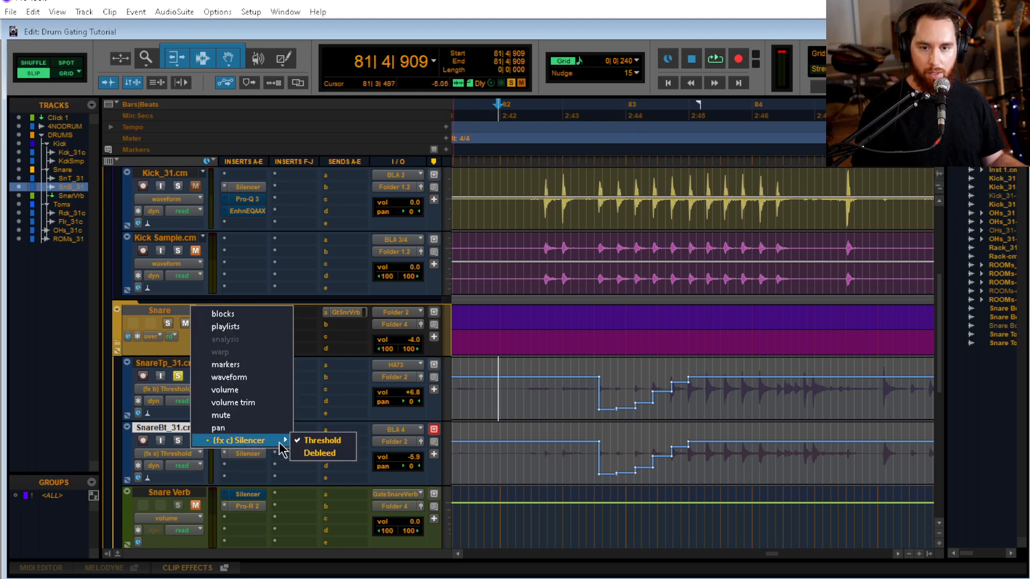
left_click(324, 454)
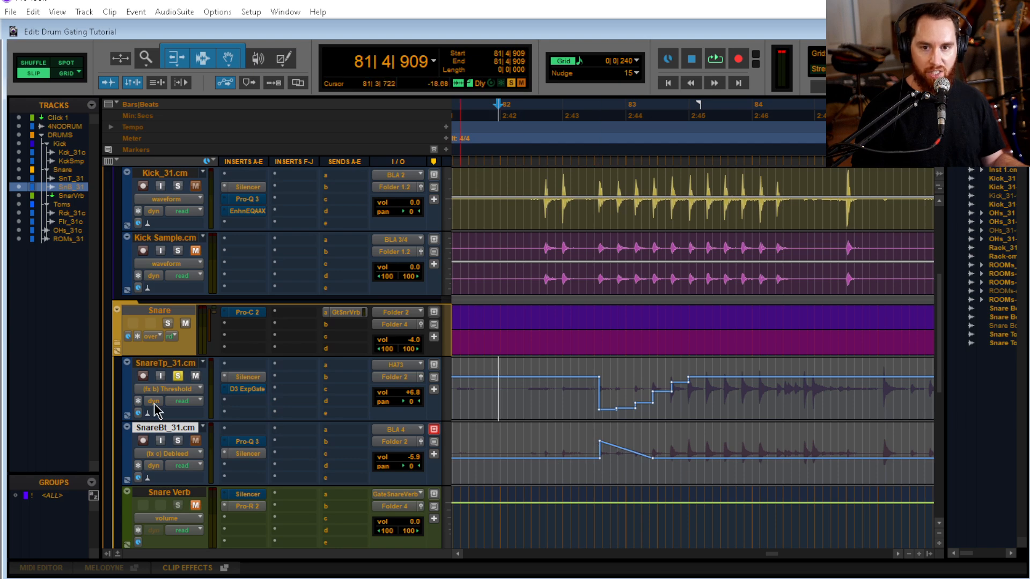
left_click(166, 389)
mouse_move(225, 519)
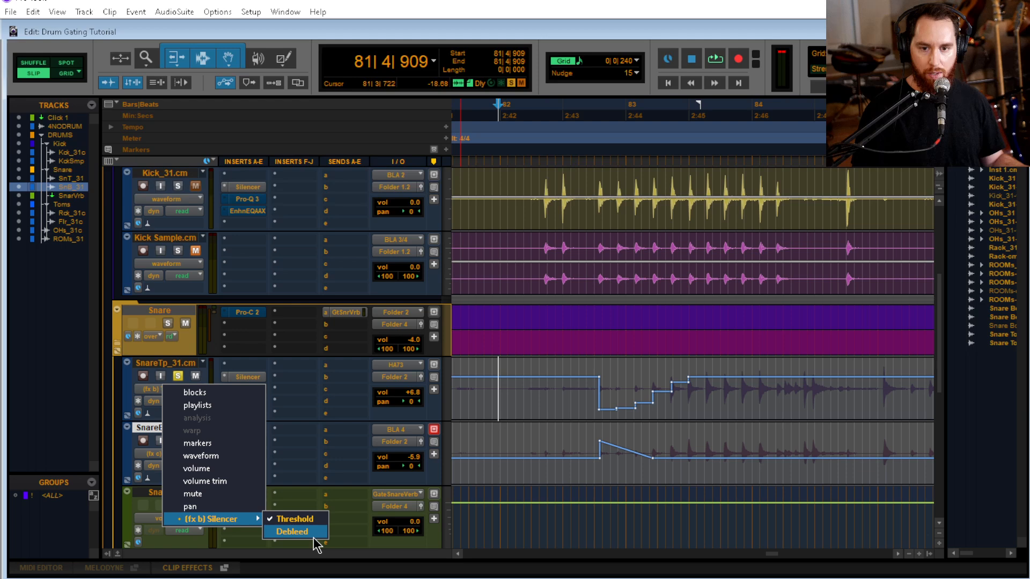
left_click(292, 531)
Solo SnareBt_31.cm alongside the snare top and audition the build-up from 82|2|648
left_click(553, 380)
key("space")
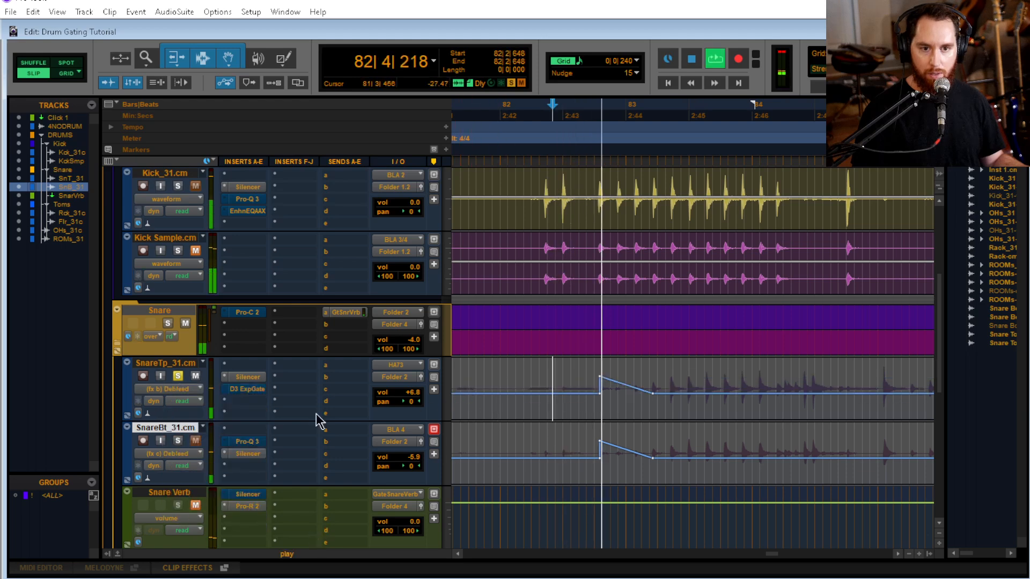
key("space")
left_click(177, 440)
key("space")
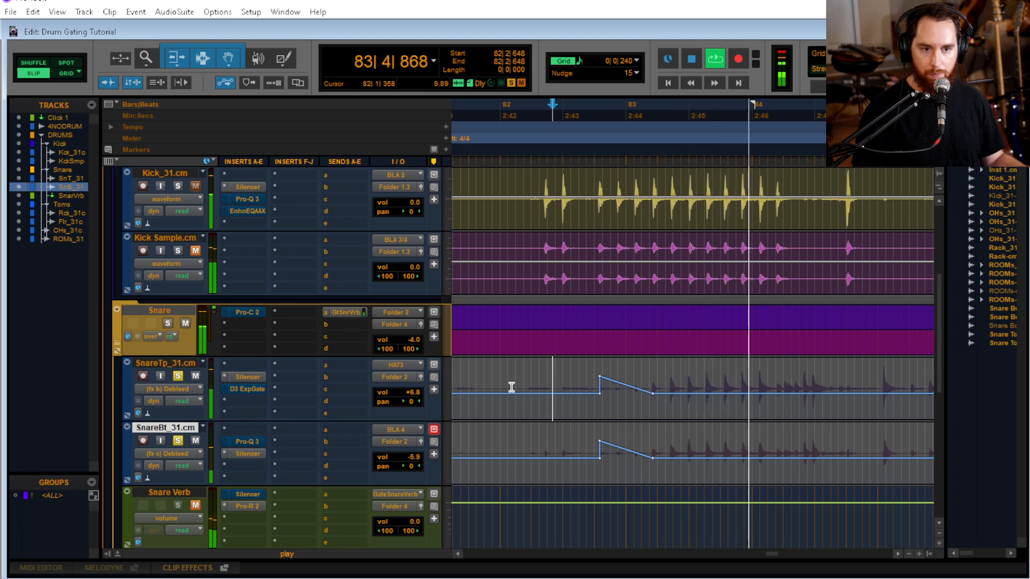
key("space")
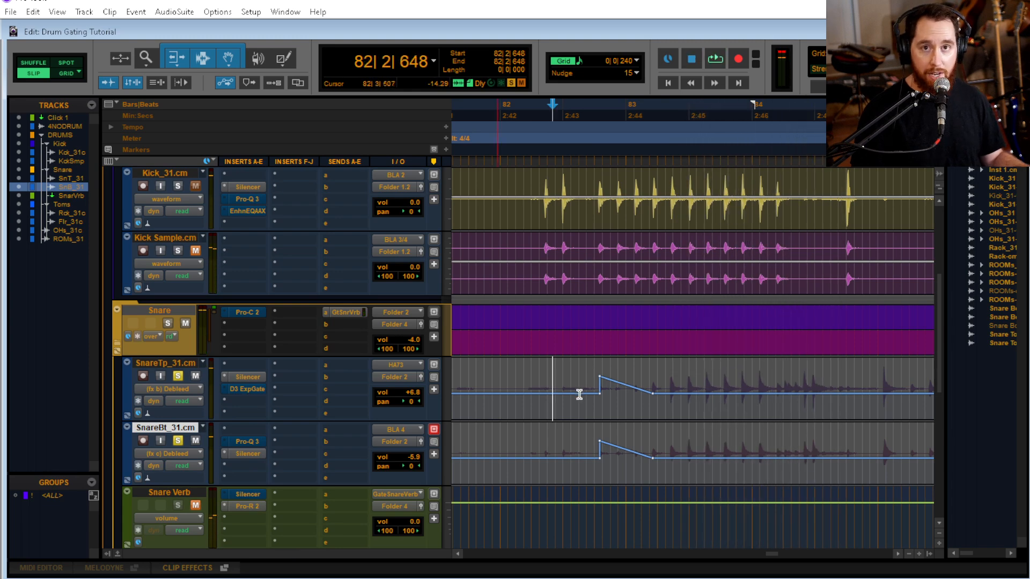
Set SnareBt_31.cm's Silencer to Snare Bottom mode and audition the build-up from 82|2|648
left_click(257, 453)
left_click(298, 124)
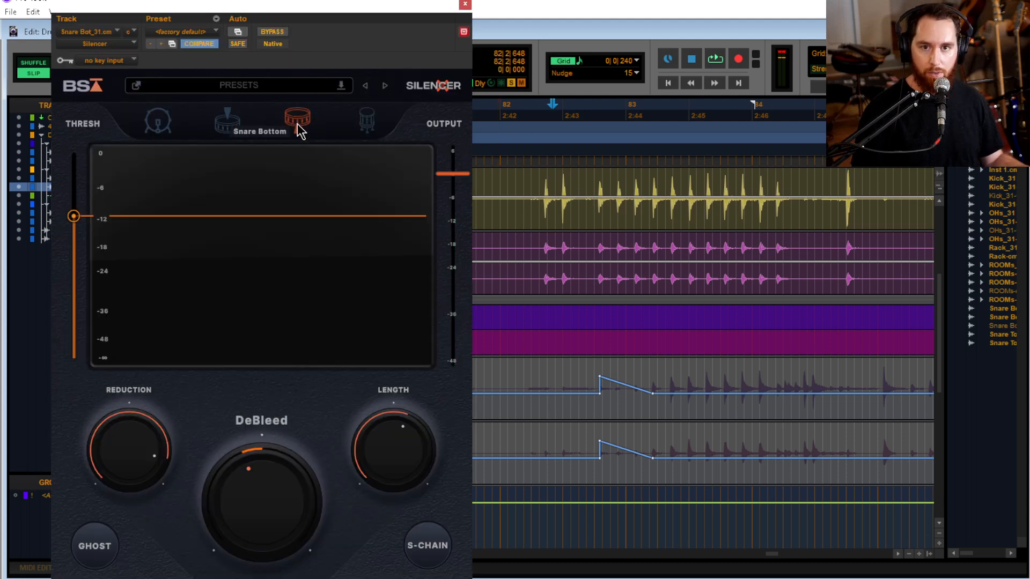
left_click(465, 4)
key("space")
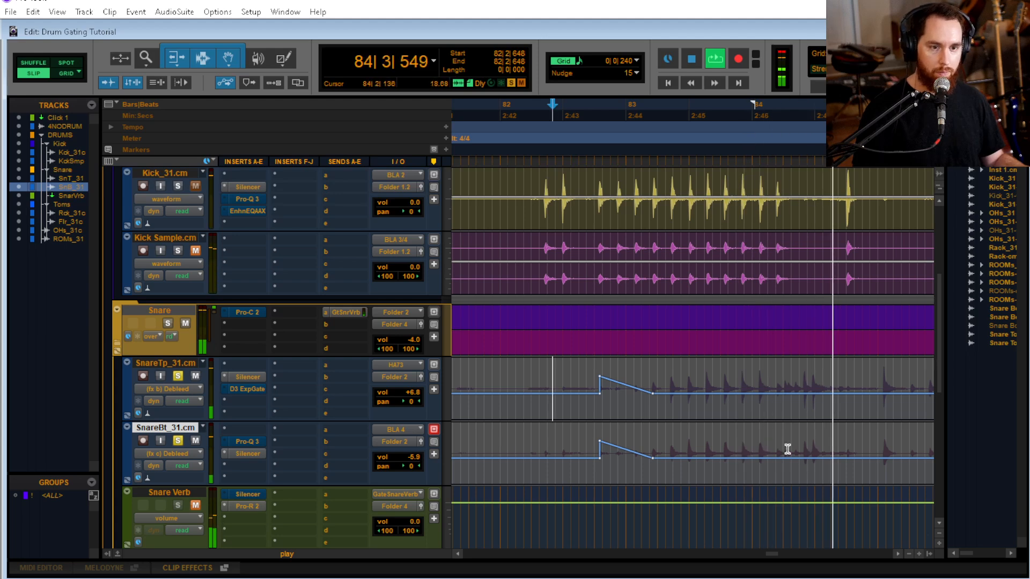
key("space")
Zoom in around 84|1|748 and audition both snare tracks from 83|4|940 to check the hits there
left_click(777, 383)
key("t")
key("t")
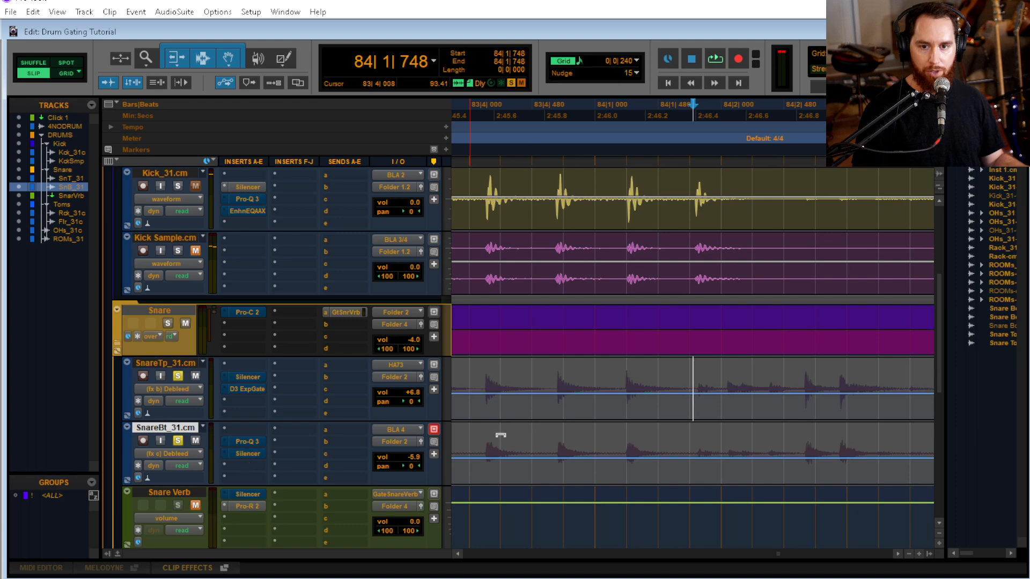
key("space")
left_click(592, 382)
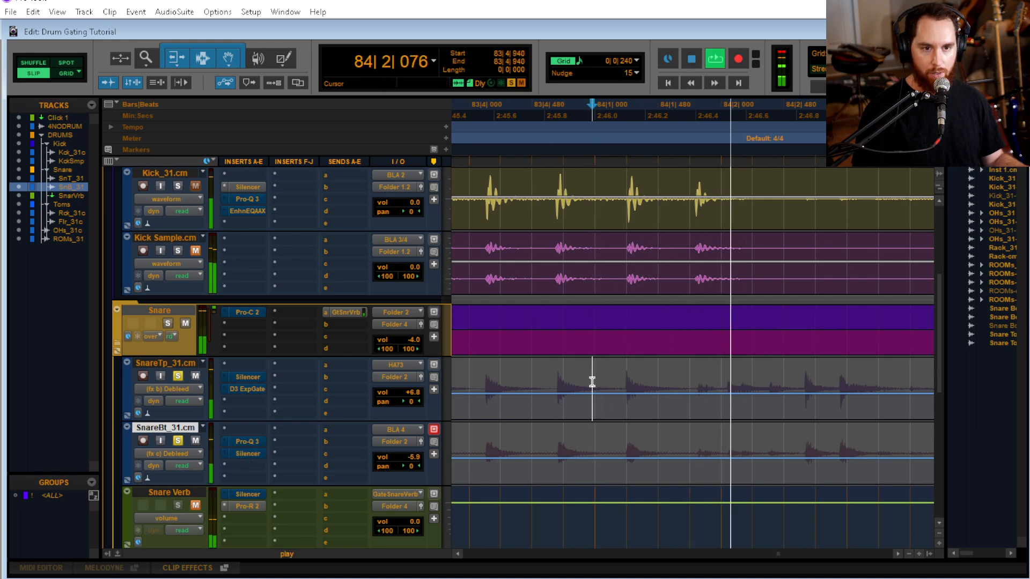
key("space")
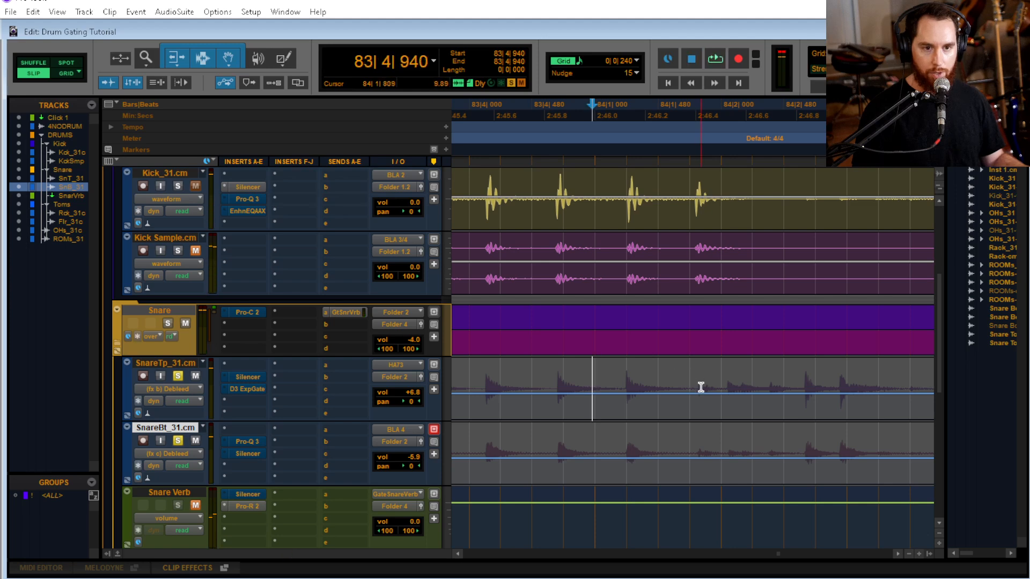
key("space")
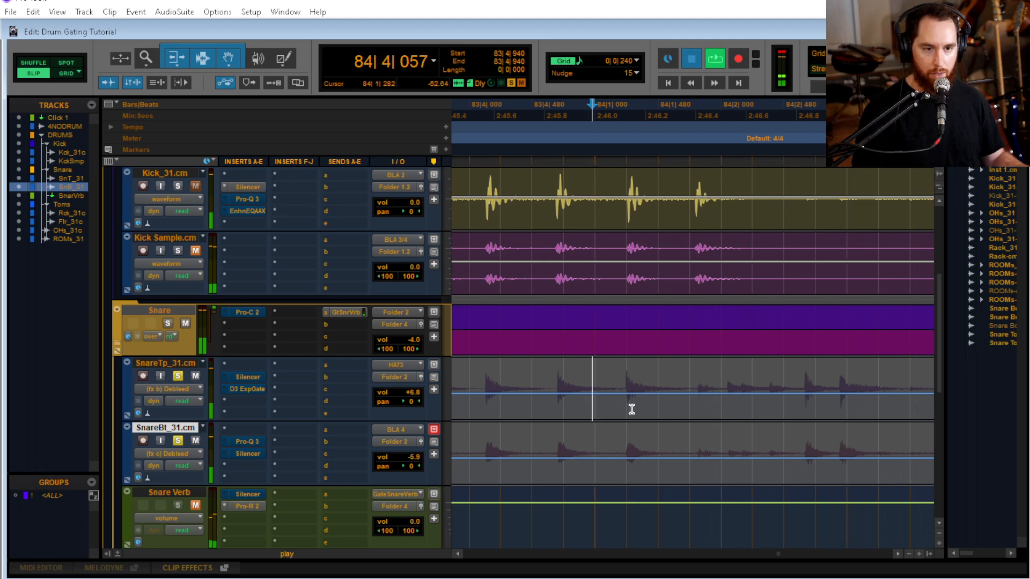
key("space")
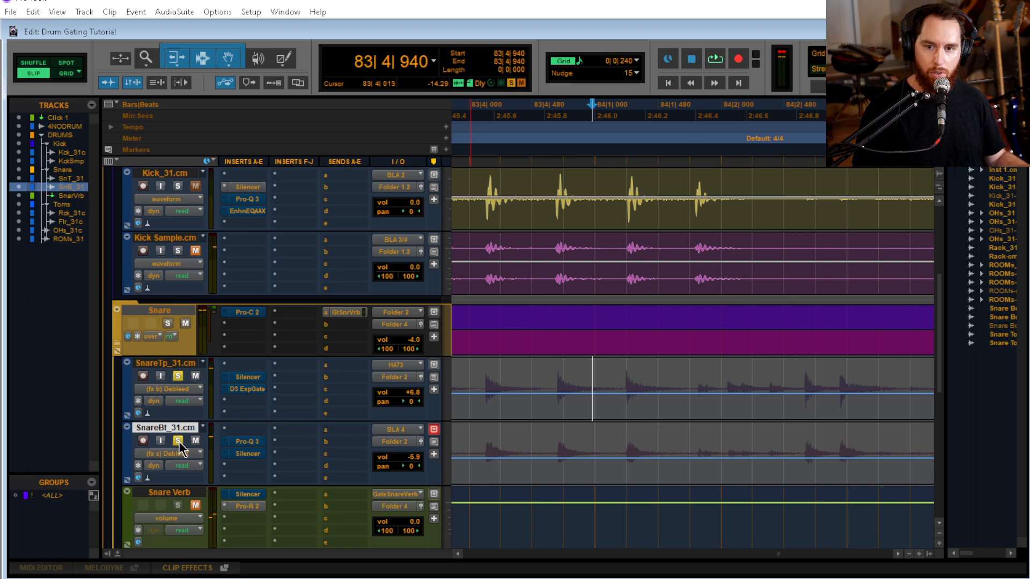
Display the Silencer Threshold automation on SnareTp_31.cm and SnareBt_31.cm
left_click(184, 387)
mouse_move(272, 519)
left_click(303, 518)
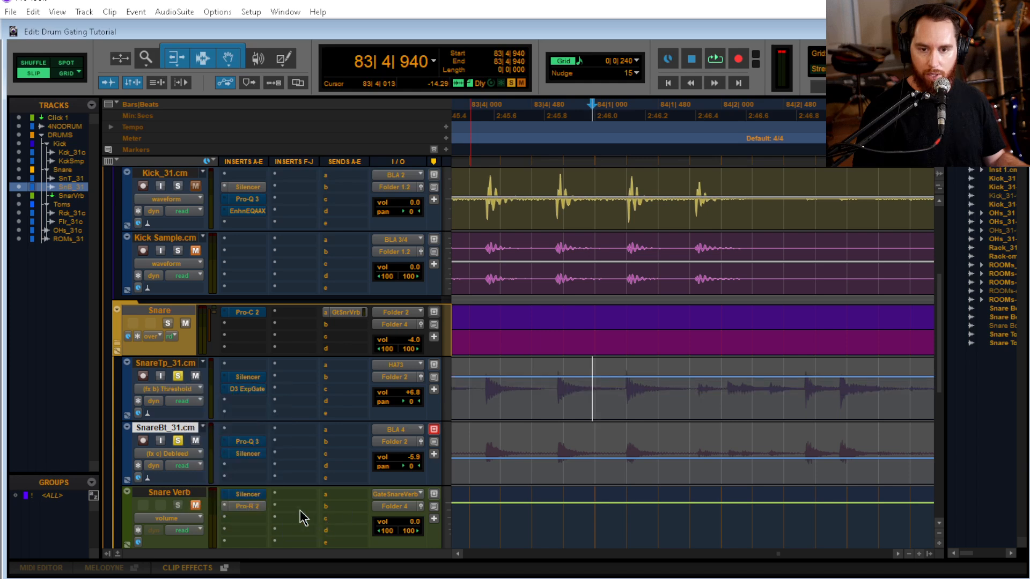
left_click(188, 456)
mouse_move(268, 440)
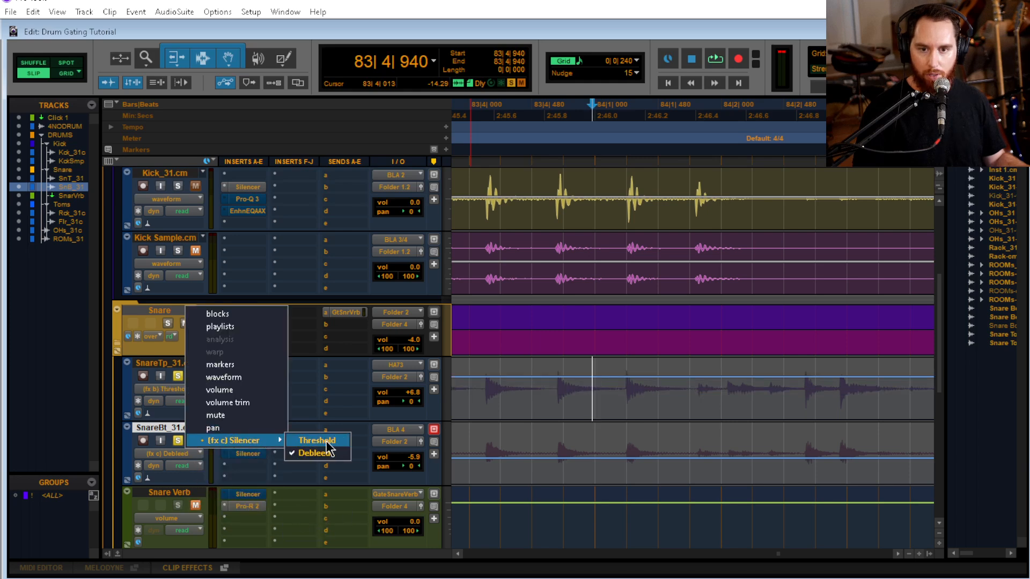
left_click(309, 438)
Group SnareTp_31.cm and SnareBt_31.cm as a Mix/Edit group named SNARE
left_click(188, 364)
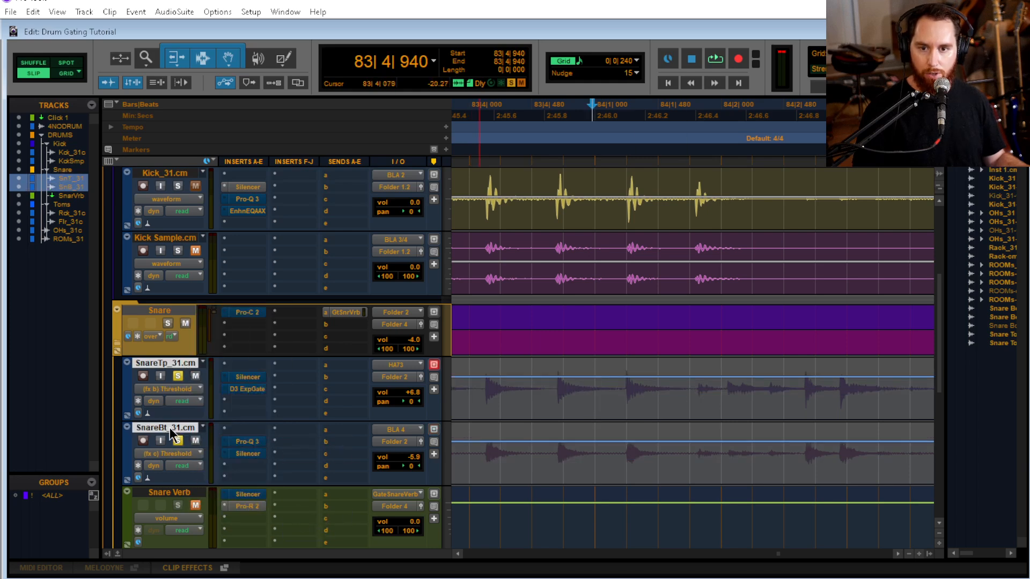
left_click(170, 427, "shift")
key("ctrl+g")
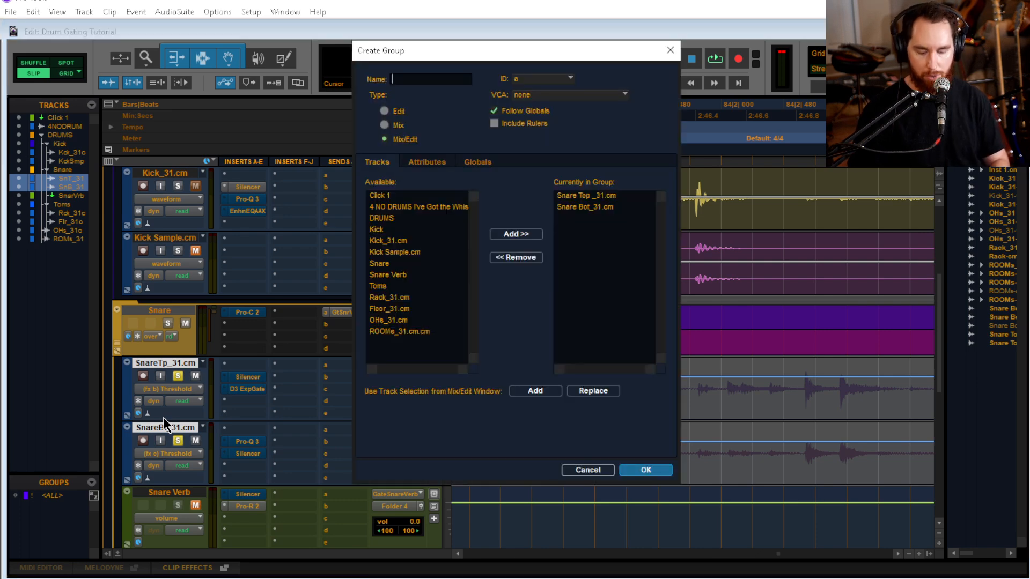
type("SNARE")
key("Return")
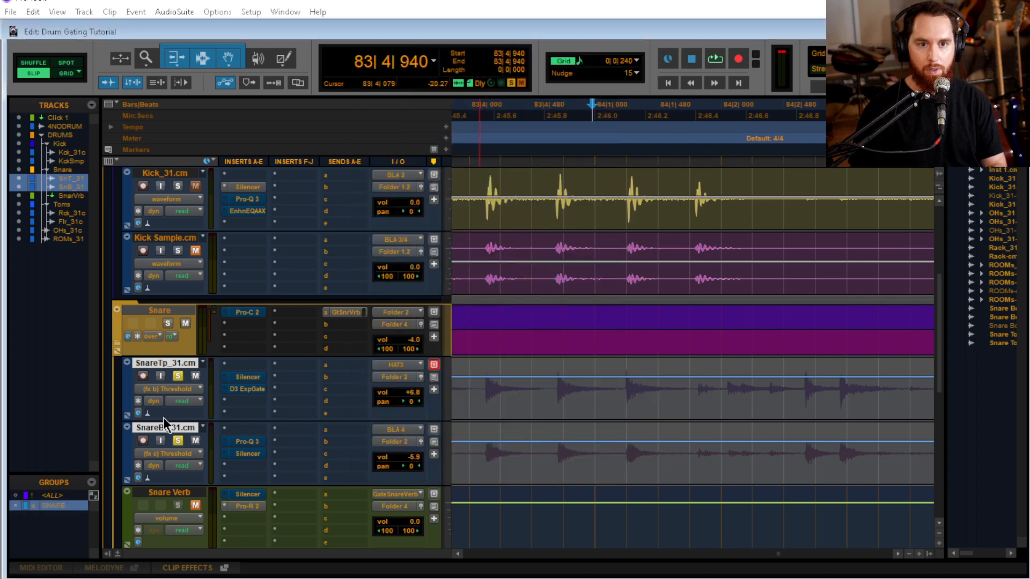
Examine the SNARE group's global settings for linking insert controls, leaving them as they are
left_click(680, 446)
right_click(91, 504)
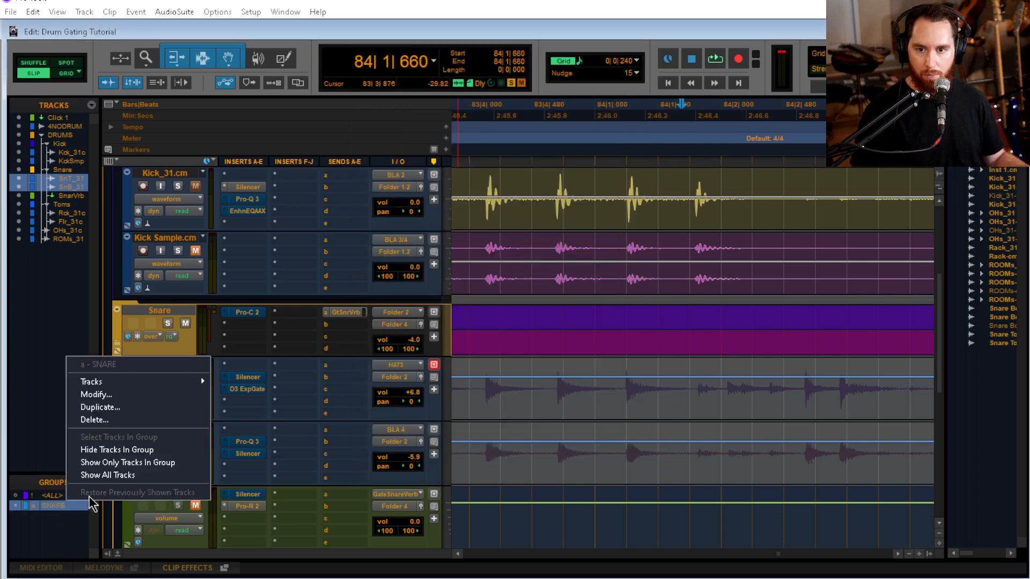
left_click(96, 395)
left_click(471, 163)
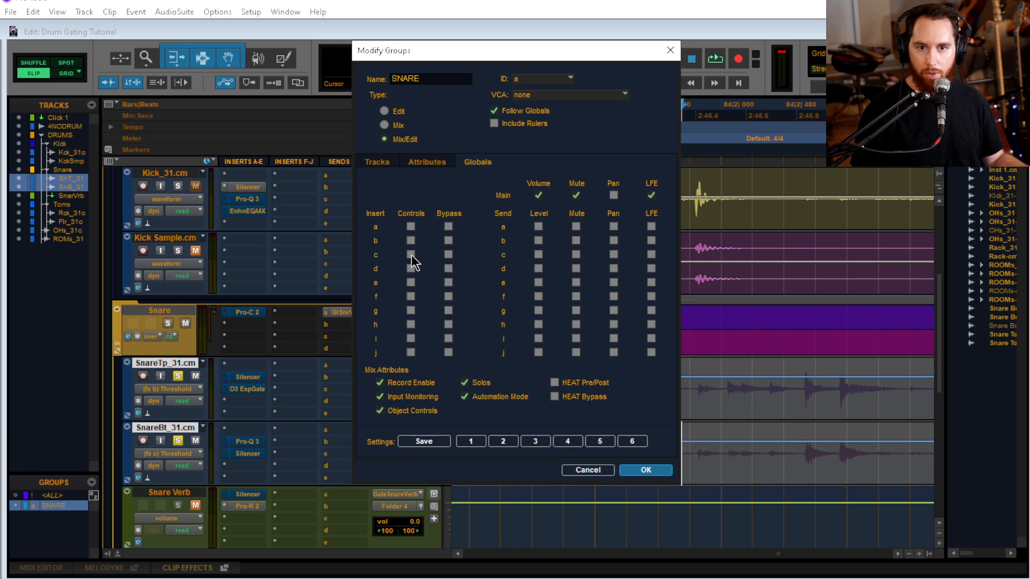
left_click(641, 471)
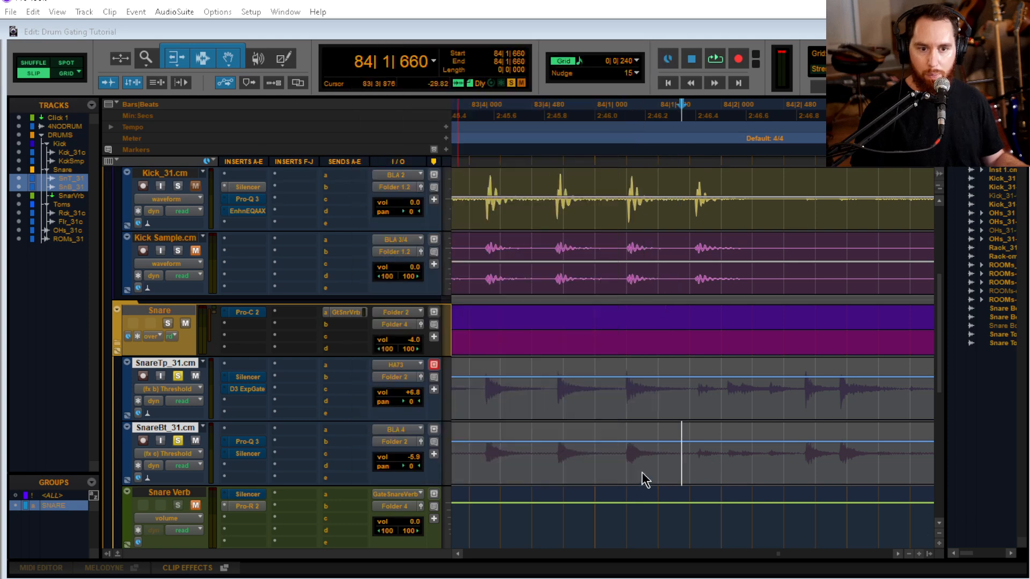
Remove the D3 ExpGate from SnareTp_31.cm and move its Silencer to insert C
left_click(225, 389)
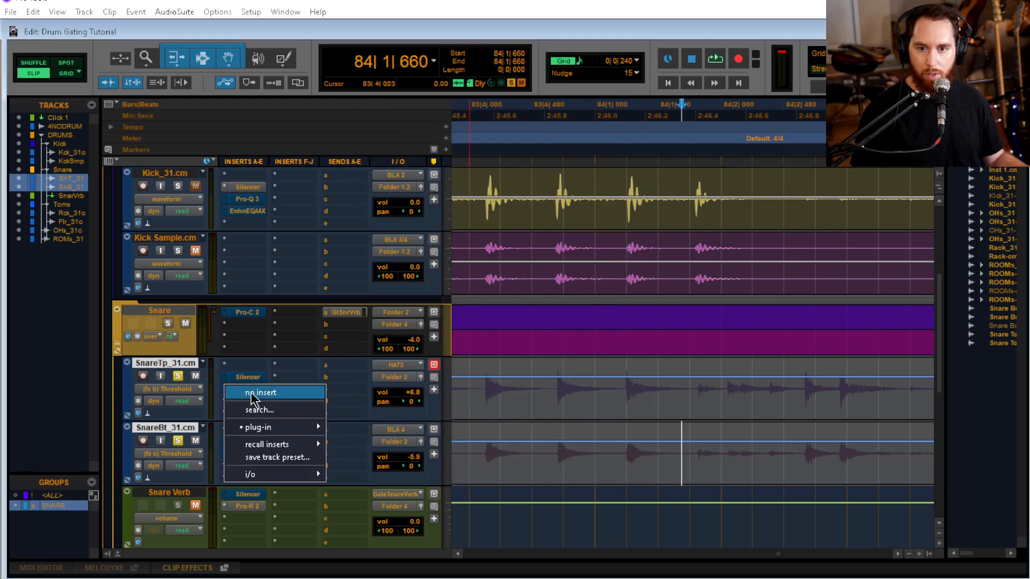
left_click(254, 397)
left_click_drag(250, 376, 251, 389)
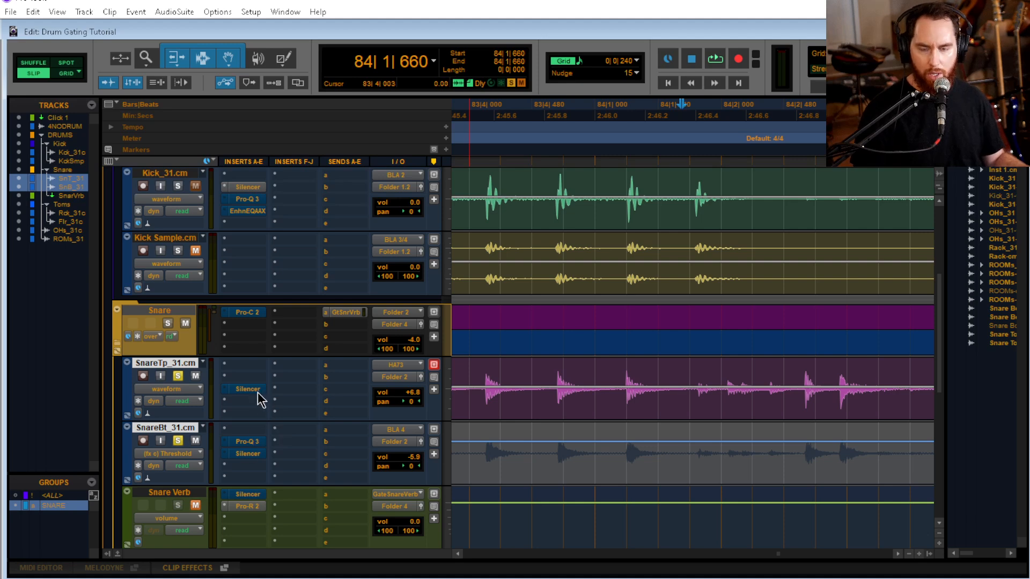
Display the Silencer Threshold automation on SnareTp_31.cm
left_click(676, 365)
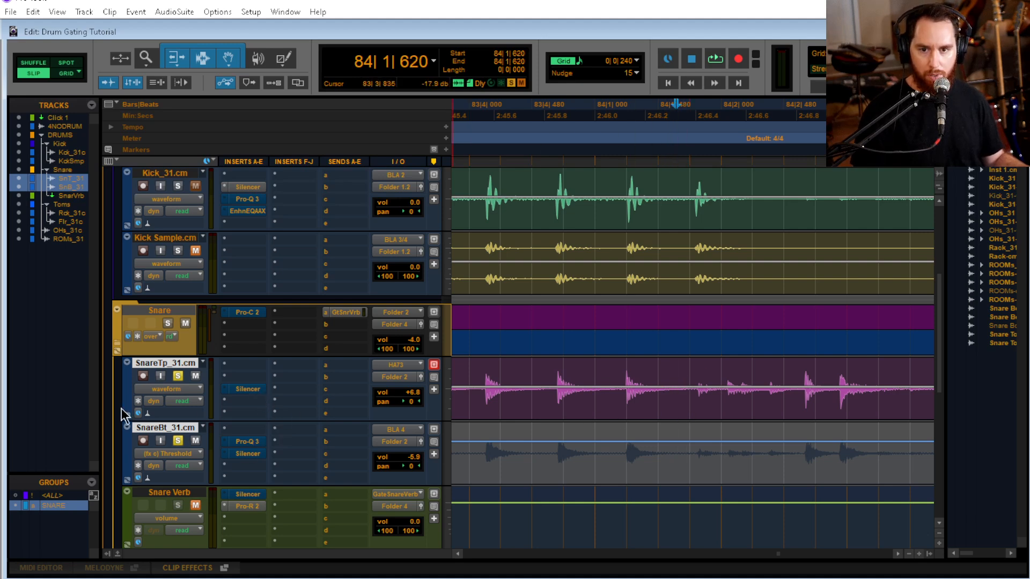
left_click(167, 390)
mouse_move(234, 525)
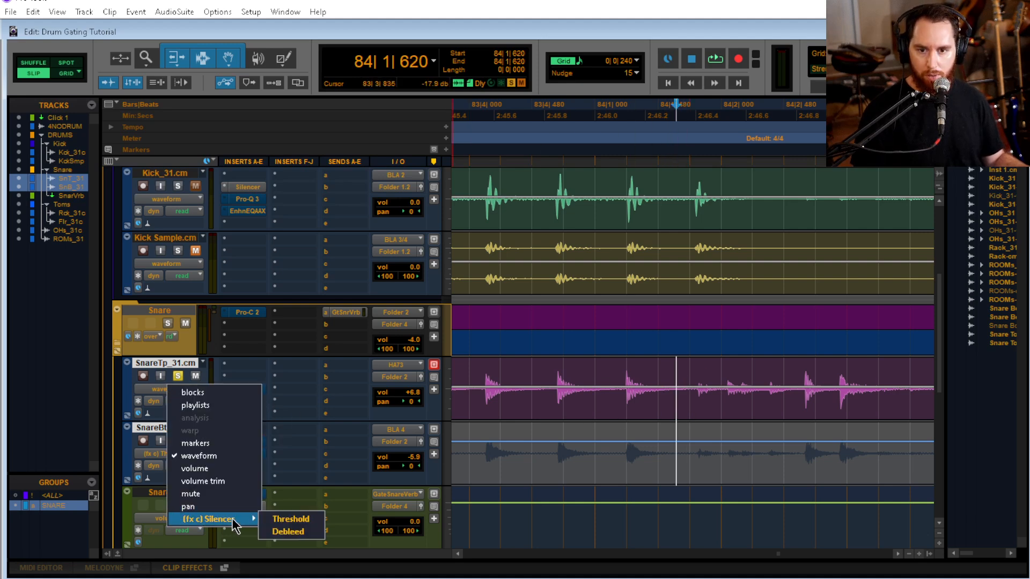
left_click(292, 520)
left_click(610, 384)
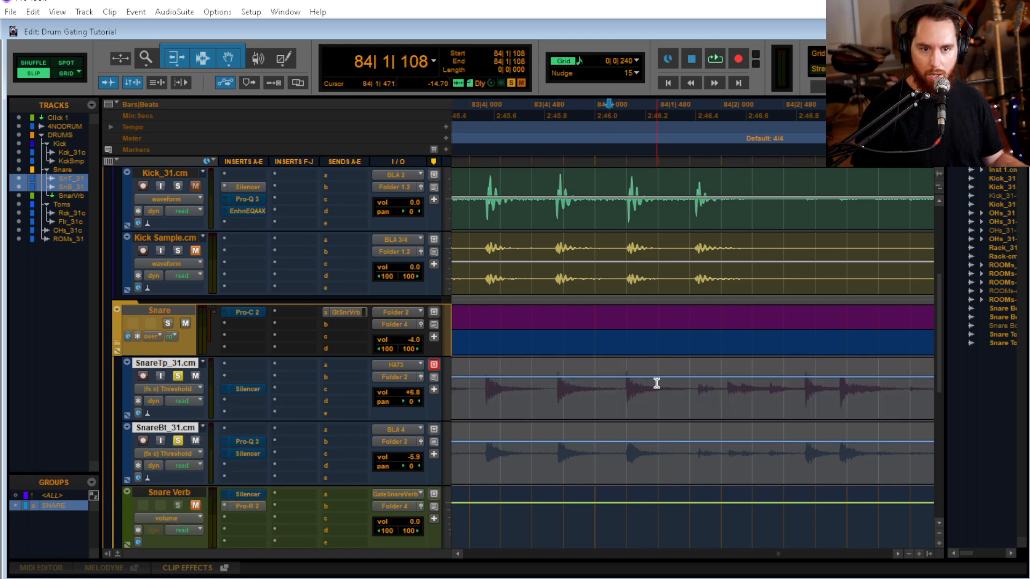
left_click(658, 387)
key("Tab")
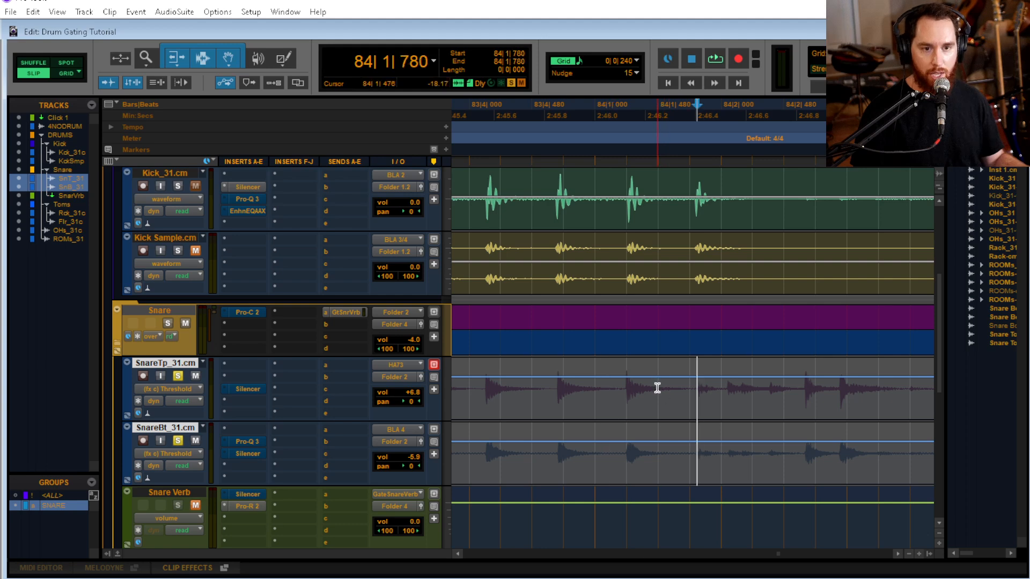
key("shift+Tab")
key("shift+Tab")
key("shift+Tab")
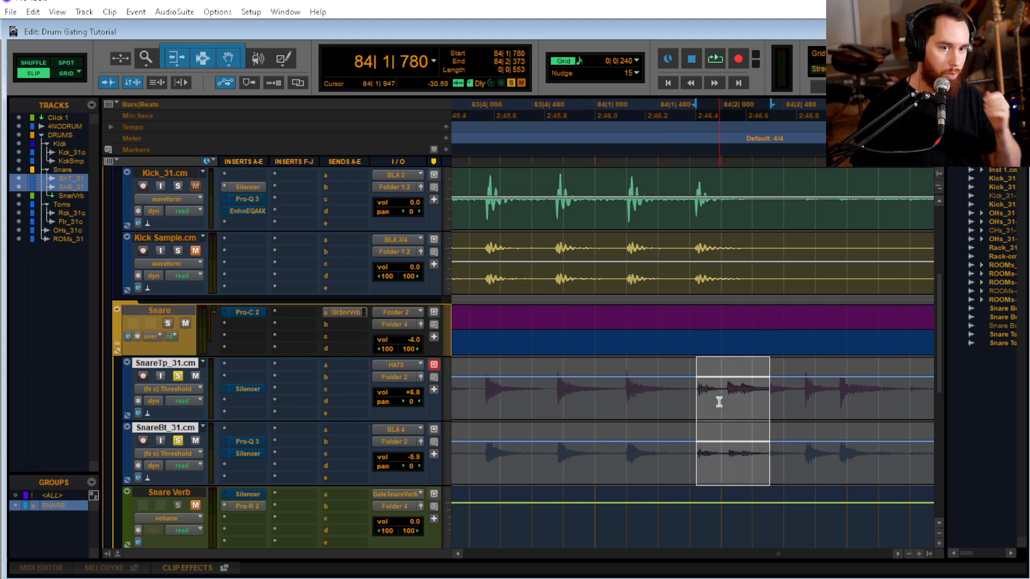
Play back both snares repeatedly from 84|1|717 to check how the gates handle the quiet hits
left_click(689, 385)
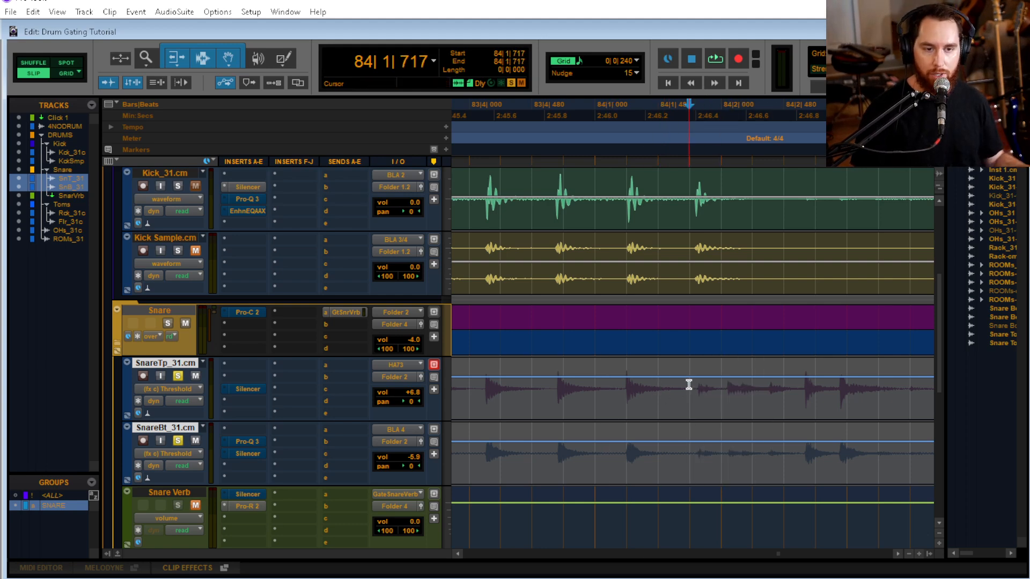
key("space")
key("space")
key("space")
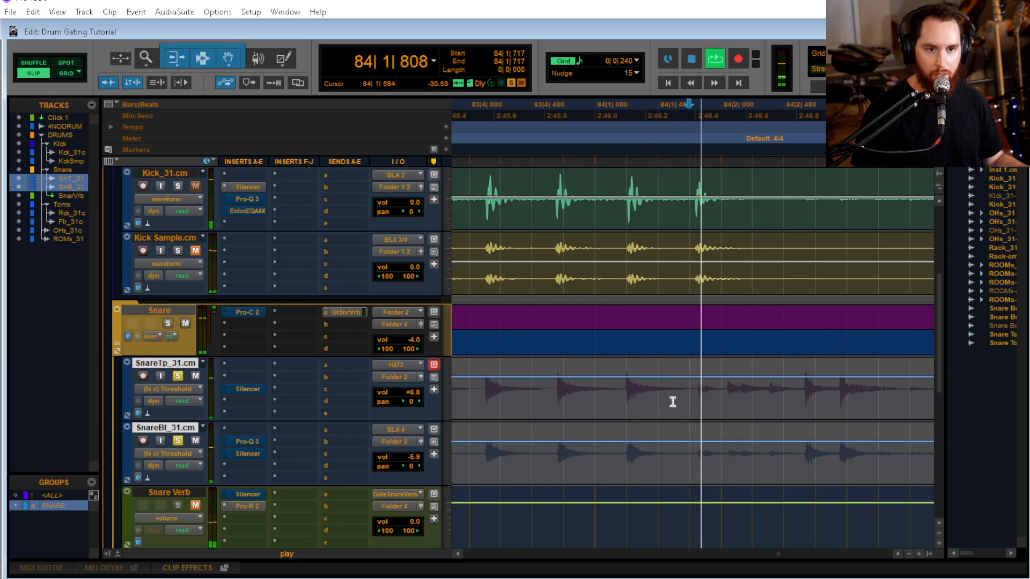
key("space")
key("space")
key("space")
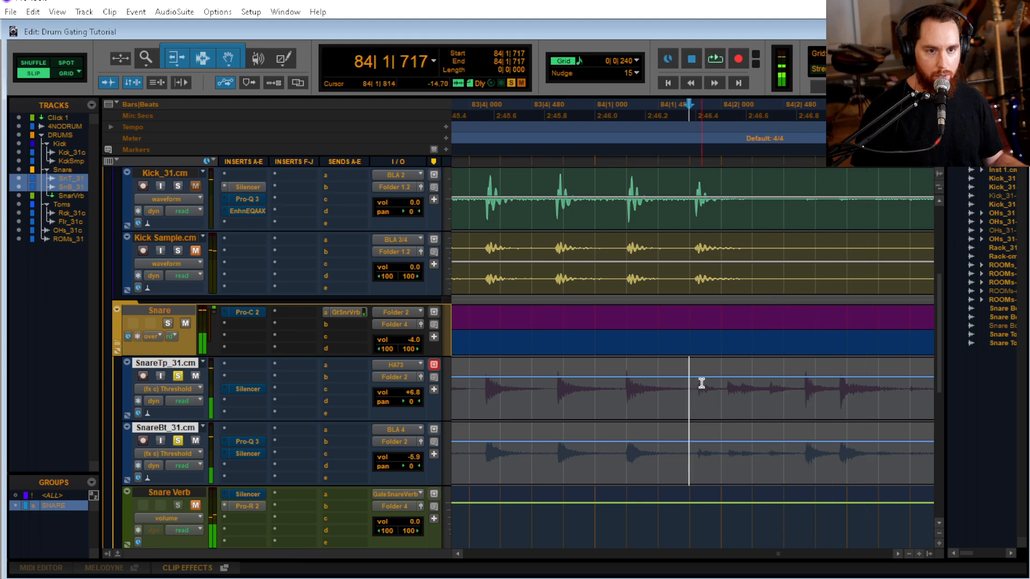
Lower the Silencer Threshold on both grouped snares from 84|2|058 to the following loud snare hit, and play back the result
left_click(701, 384)
key("Tab")
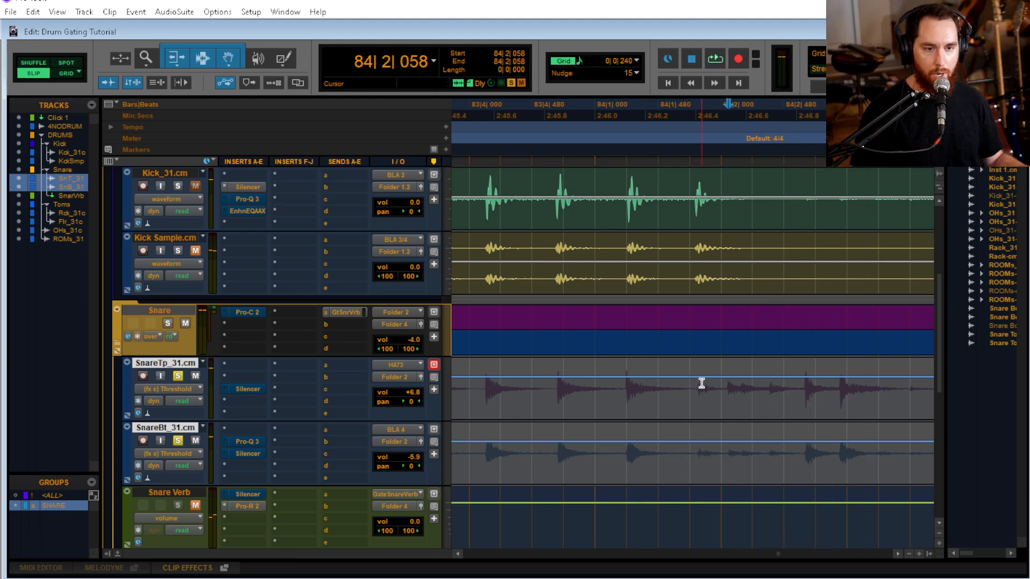
key("shift+Tab")
key("shift+Tab")
key("shift+Tab")
left_click_drag(758, 365, 776, 529)
left_click(615, 374)
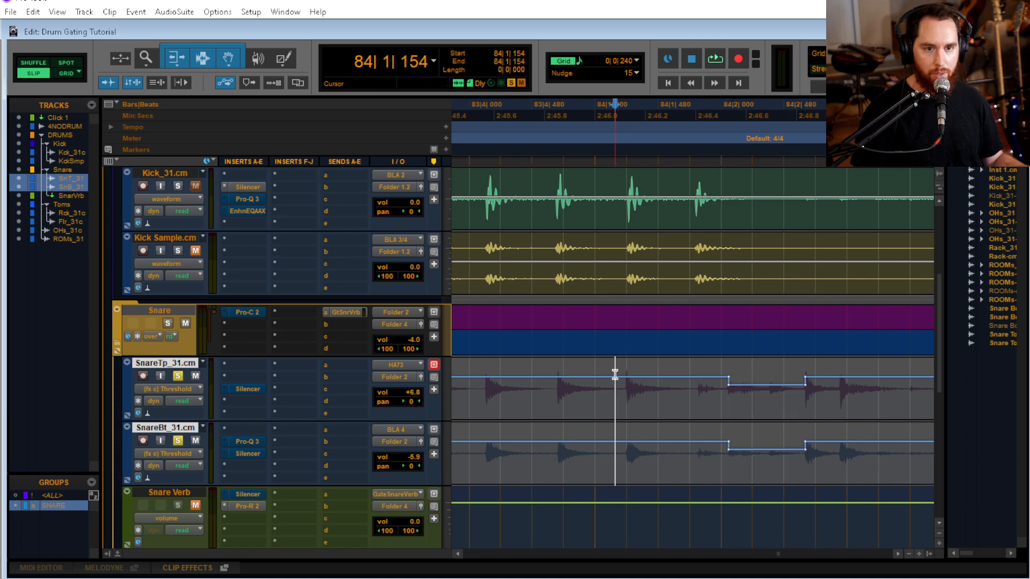
key("space")
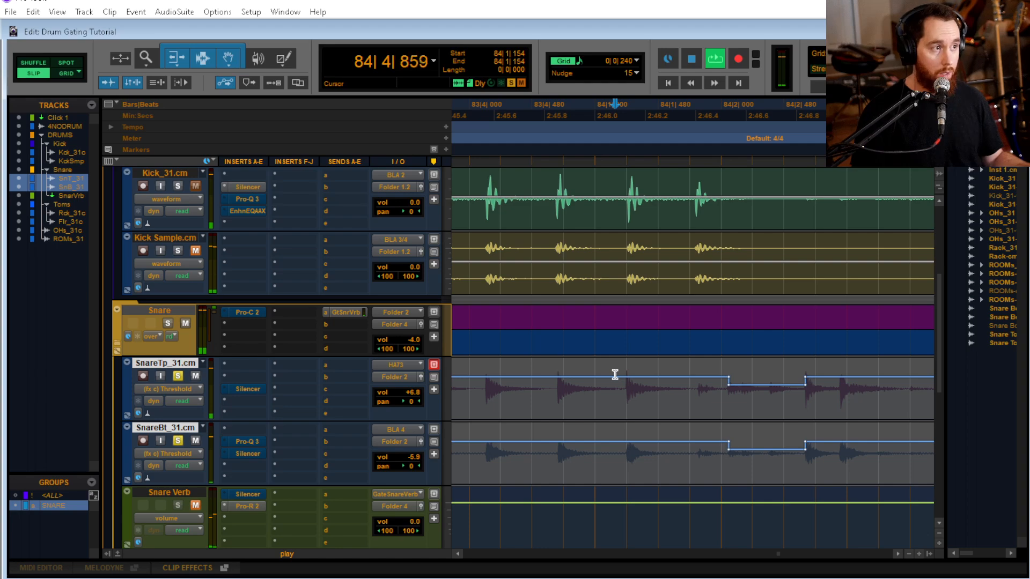
key("space")
Examine the threshold automation points across the whole song on both snare tracks, plus the SnareTp_31.cm Silencer
scroll(665, 418, "down", 6)
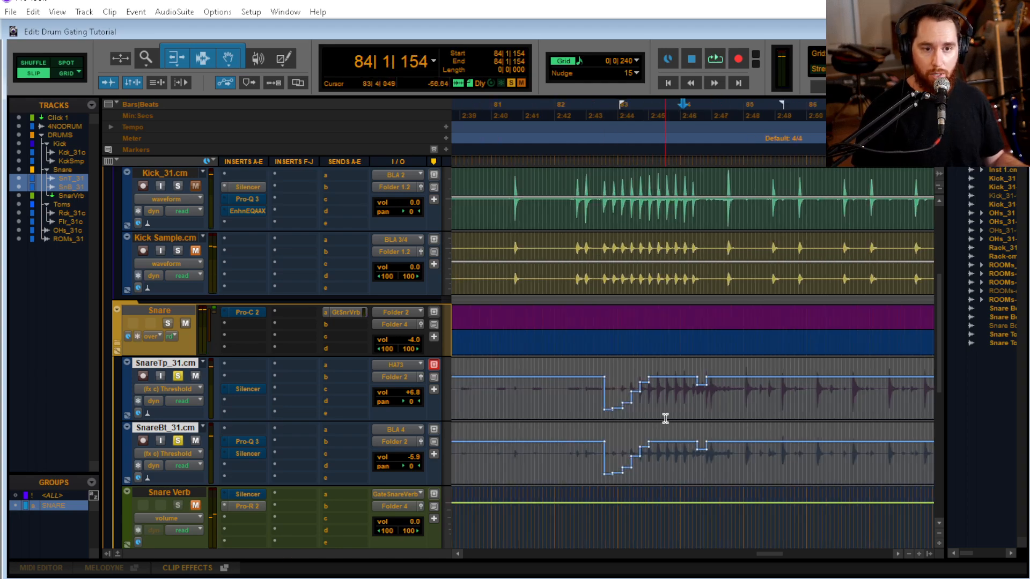
scroll(666, 418, "up", 4)
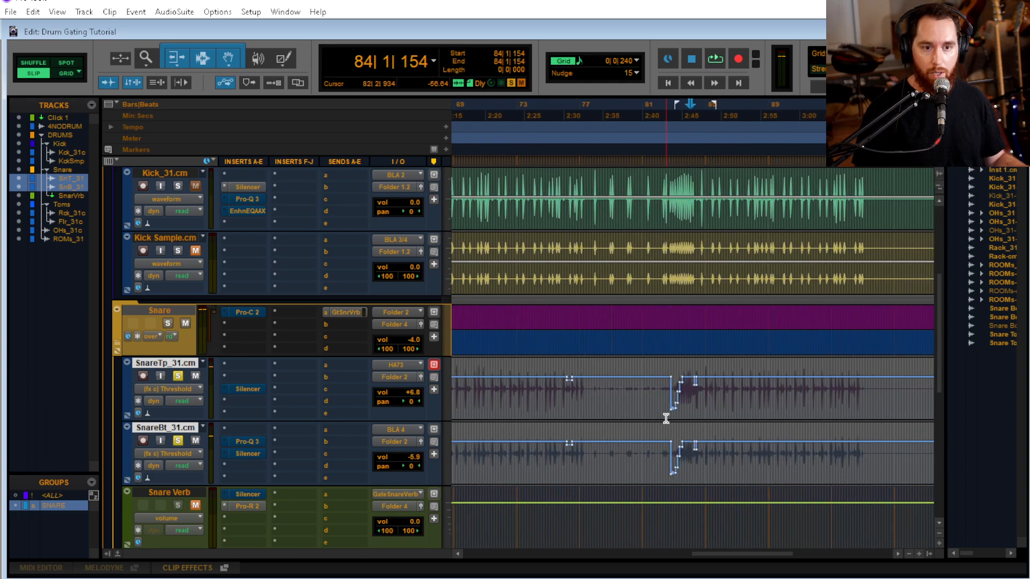
left_click(692, 415)
scroll(697, 413, "up", 3)
scroll(704, 410, "up", 2)
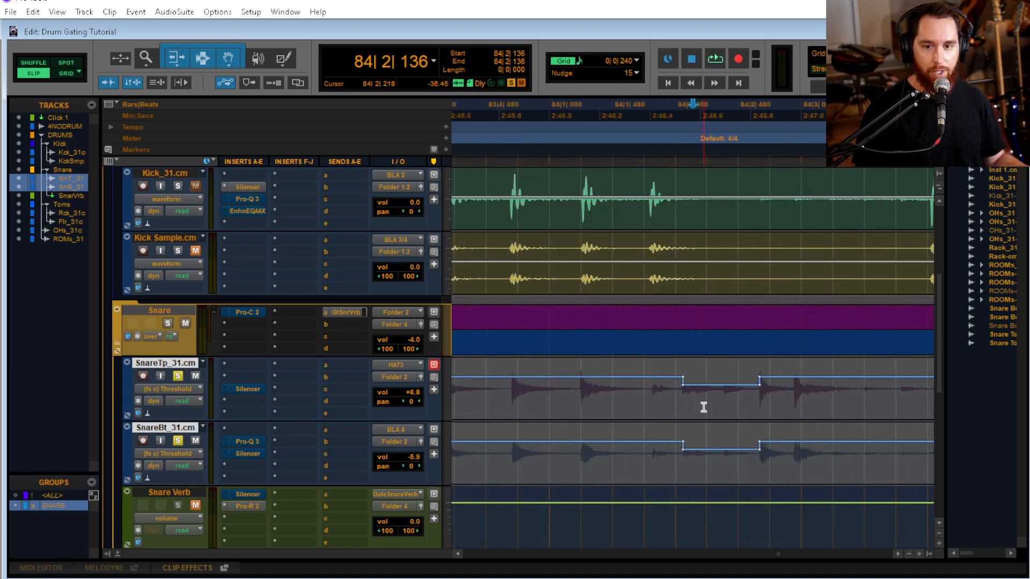
scroll(704, 407, "down", 5)
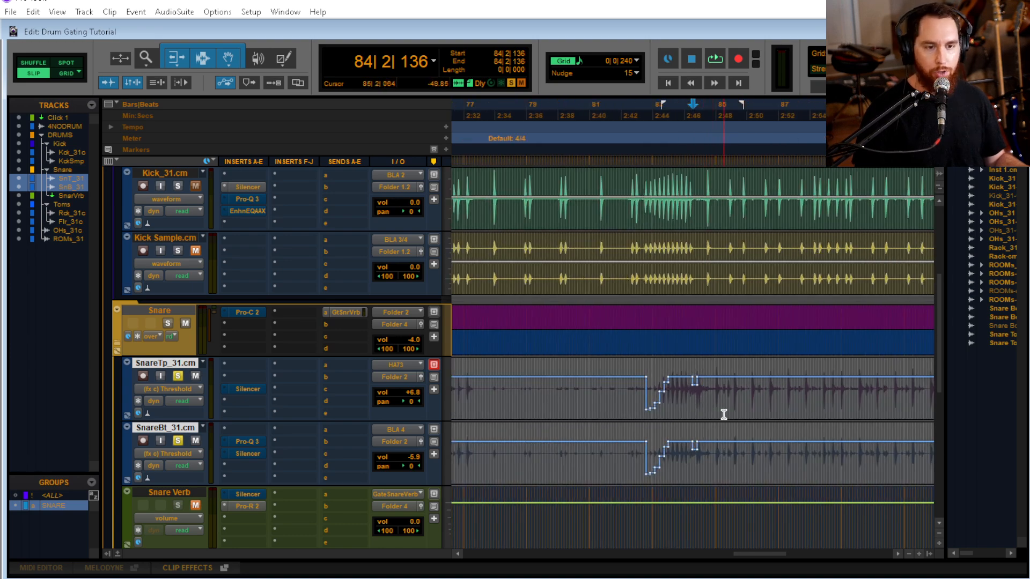
scroll(639, 406, "down", 4)
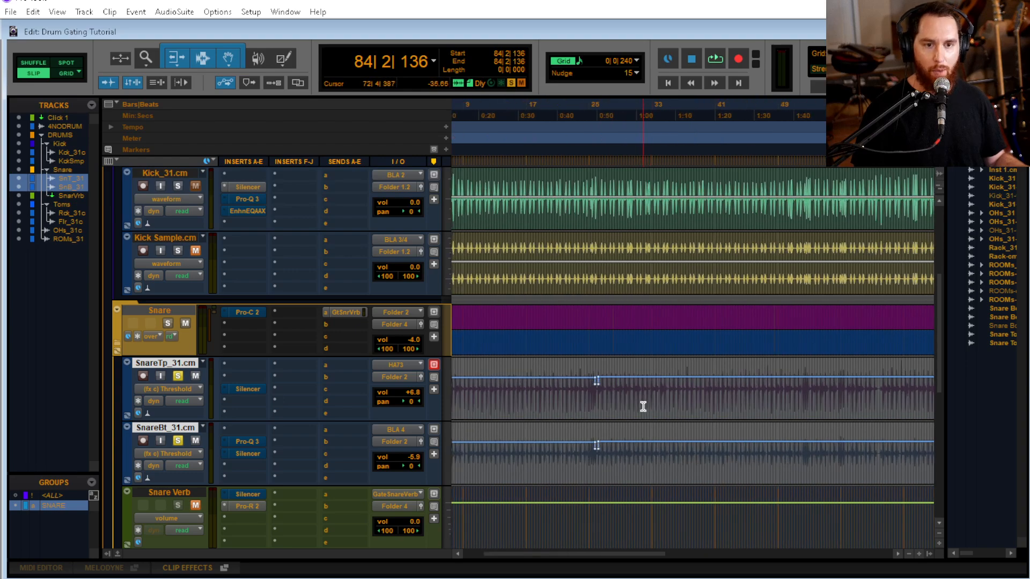
scroll(643, 407, "down", 2)
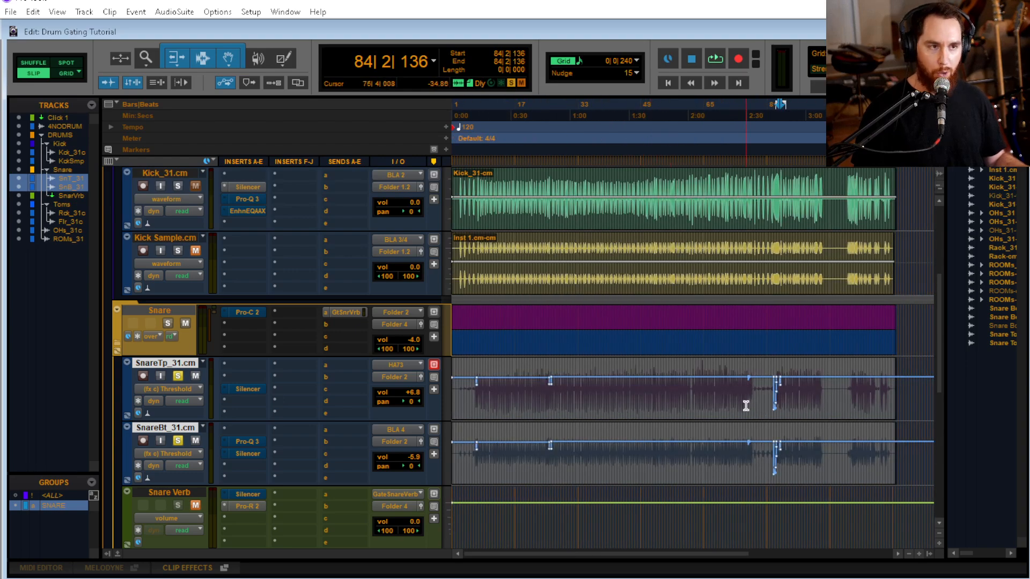
left_click(248, 390)
left_click(464, 31)
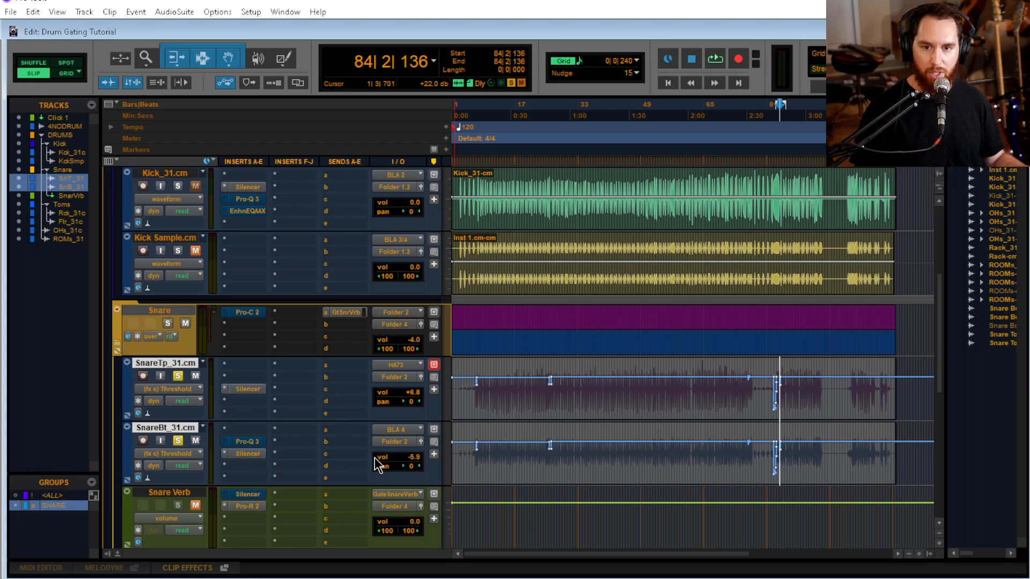
Play back the snares through the stepped threshold automation in bars 82 to 84, starting from several positions
left_click(772, 375)
key("t")
key("t")
key("t")
key("t")
key("t")
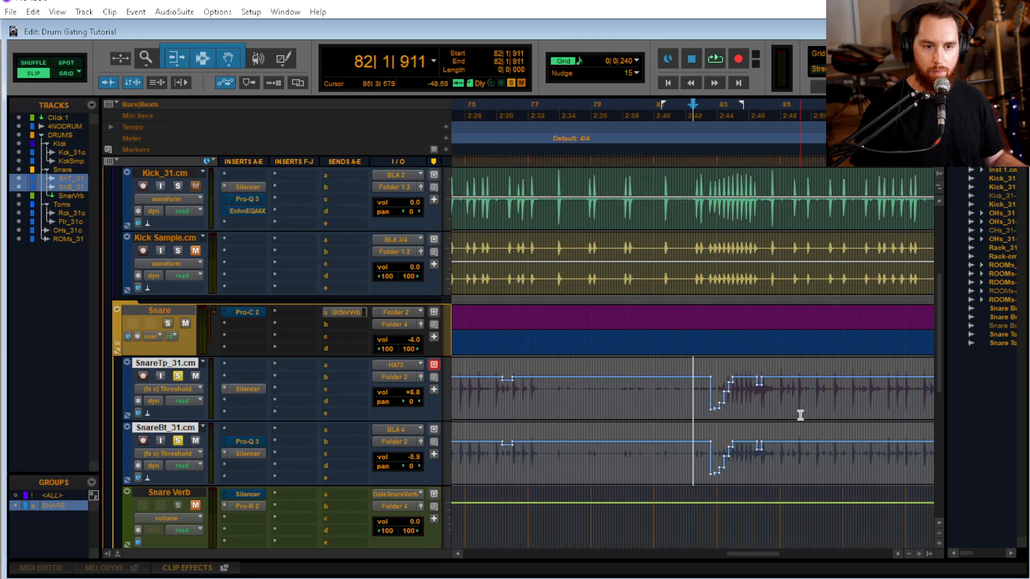
scroll(752, 394, "right", 3)
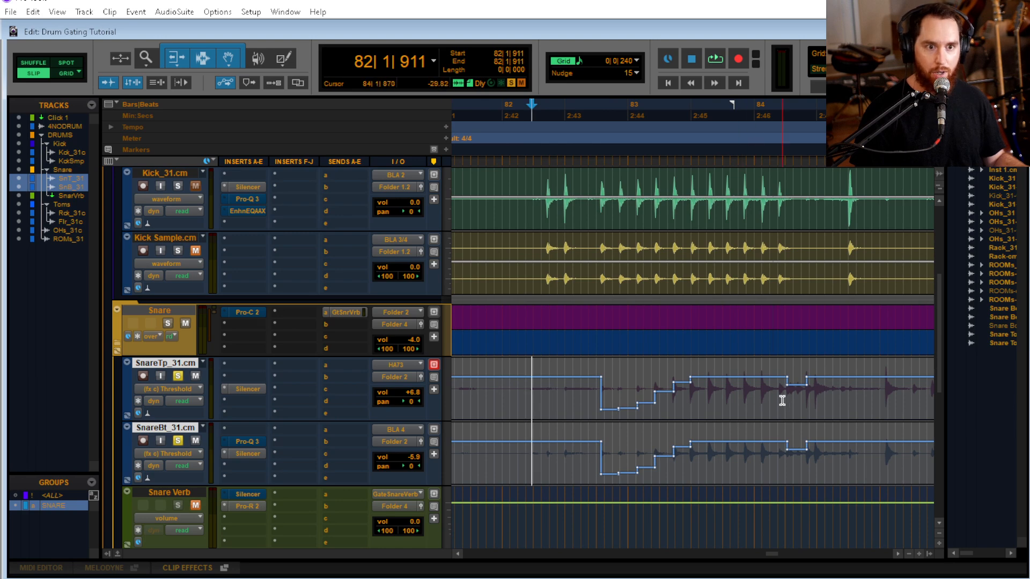
left_click(771, 386)
key("space")
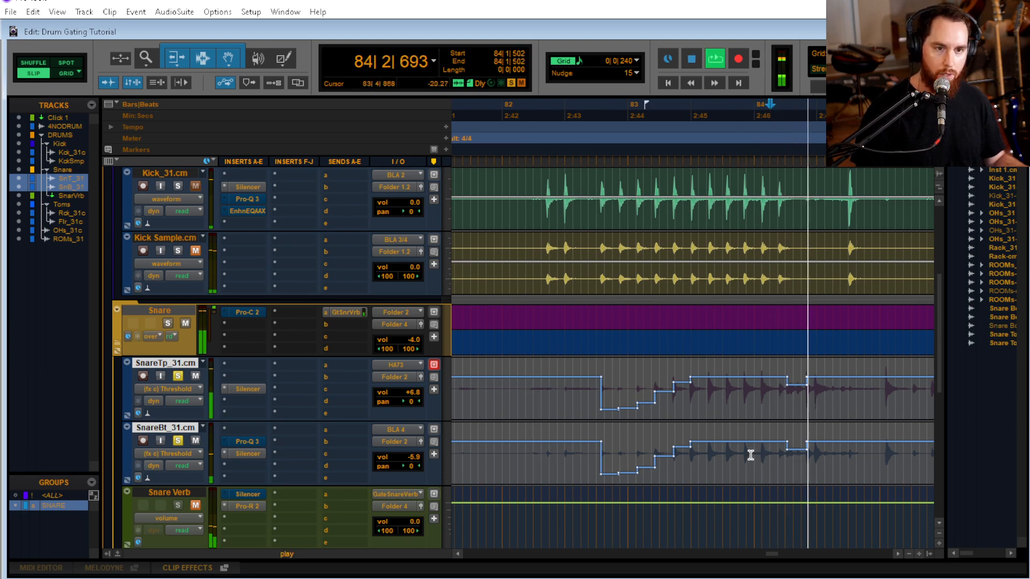
key("space")
left_click(764, 396)
key("space")
key("space")
left_click(563, 398)
key("space")
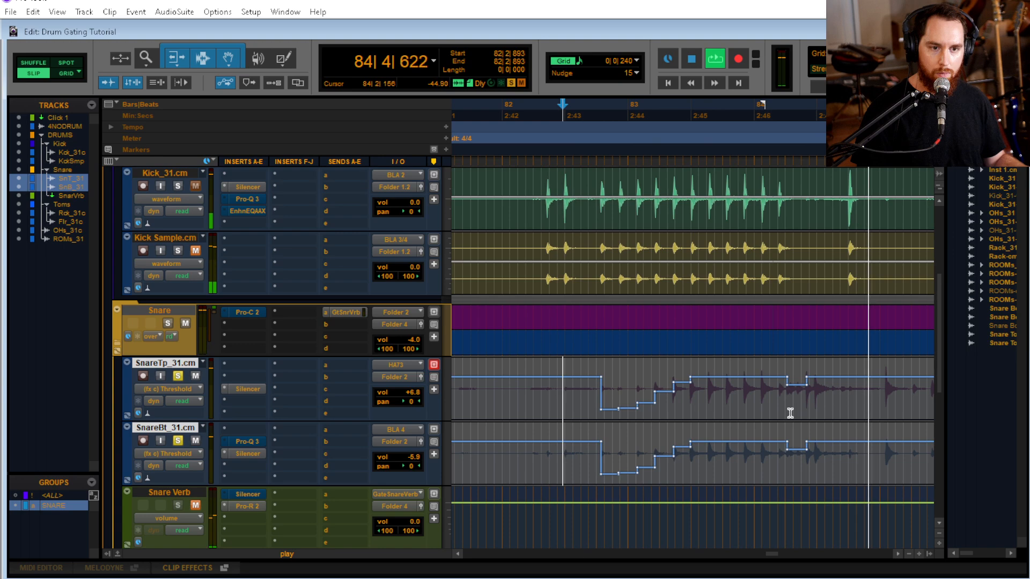
key("space")
Lower the threshold dip at 84|2 slightly further on both snares and play it back from 83|4|253
left_click_drag(801, 366, 807, 425)
left_click(731, 384)
key("space")
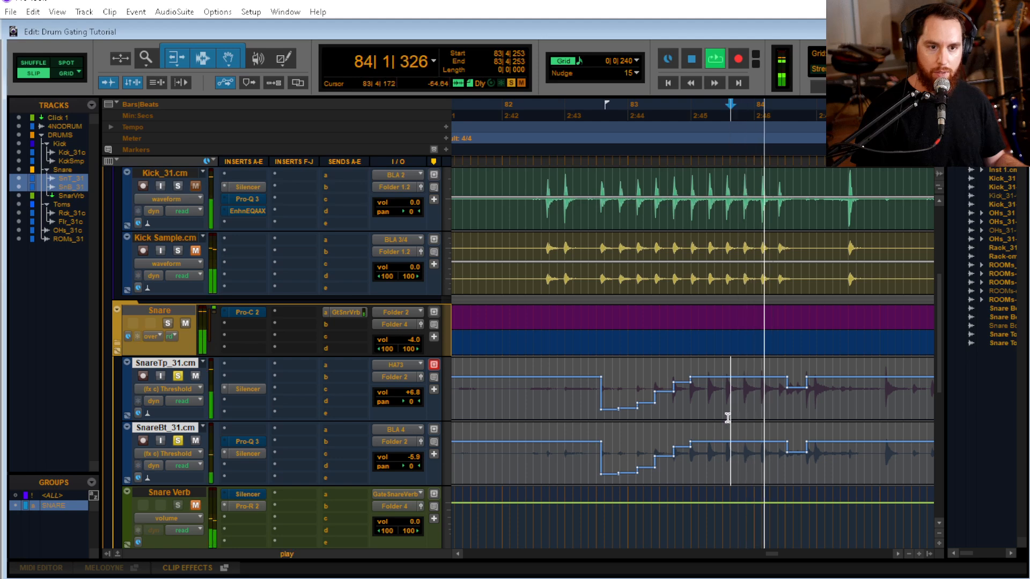
key("space")
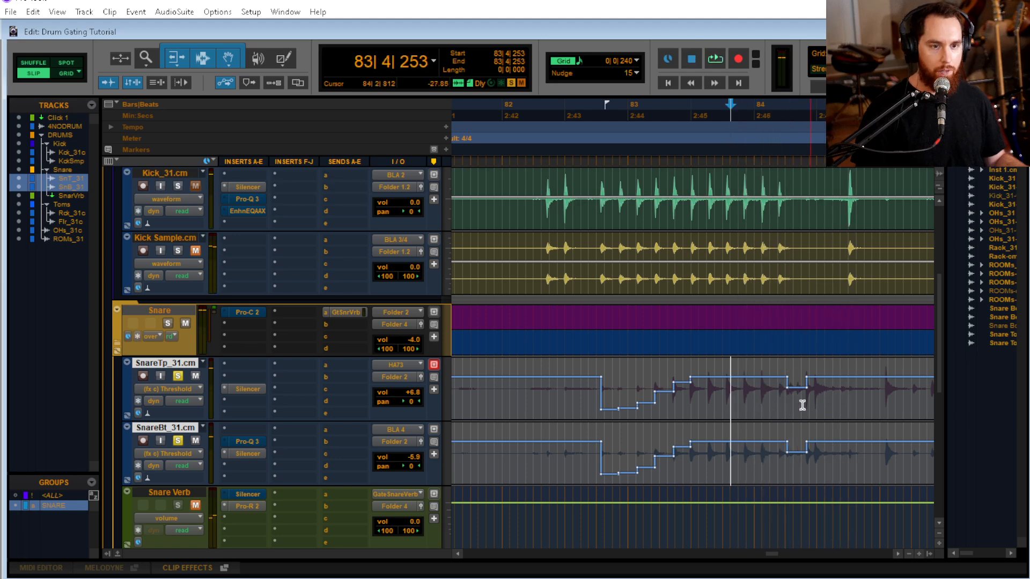
Examine the threshold dip around 84|2|340 and select the stepped automation from 82|3|179 to 84|1|031 on both snares
left_click(800, 403)
key("ctrl+]")
key("ctrl+]")
key("ctrl+]")
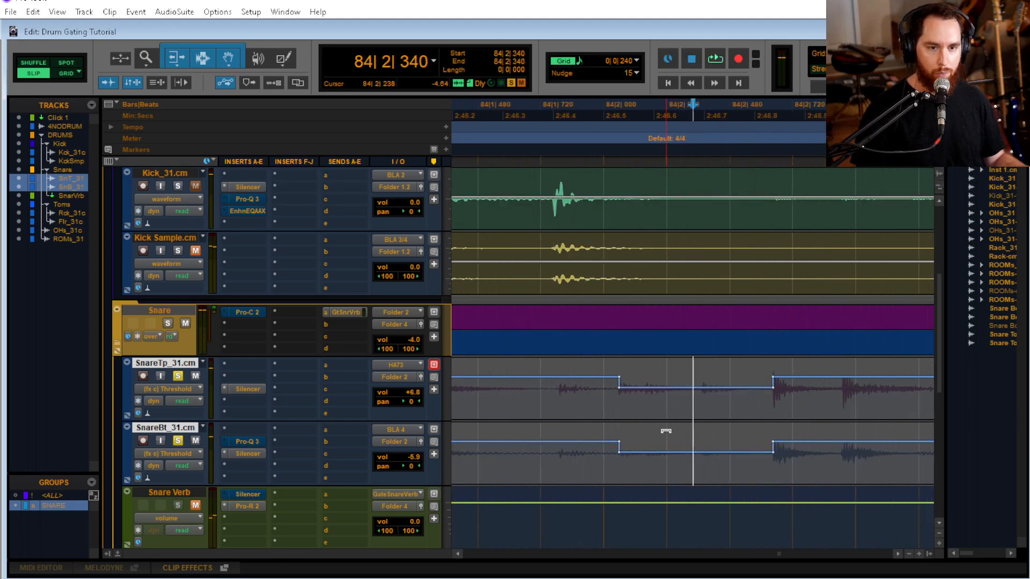
key("ctrl+[")
key("ctrl+[")
key("ctrl+[")
key("ctrl+[")
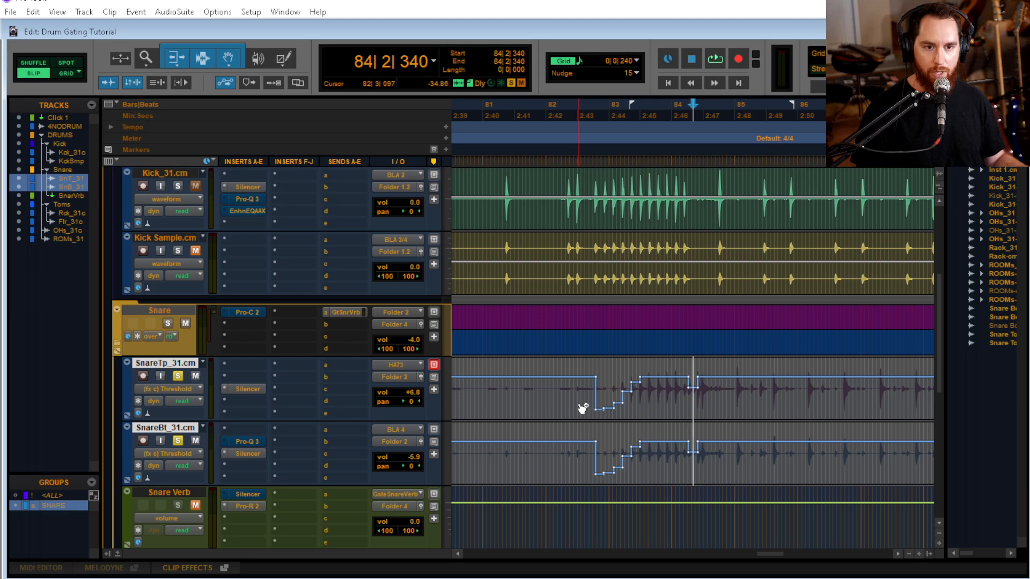
left_click_drag(579, 407, 672, 415)
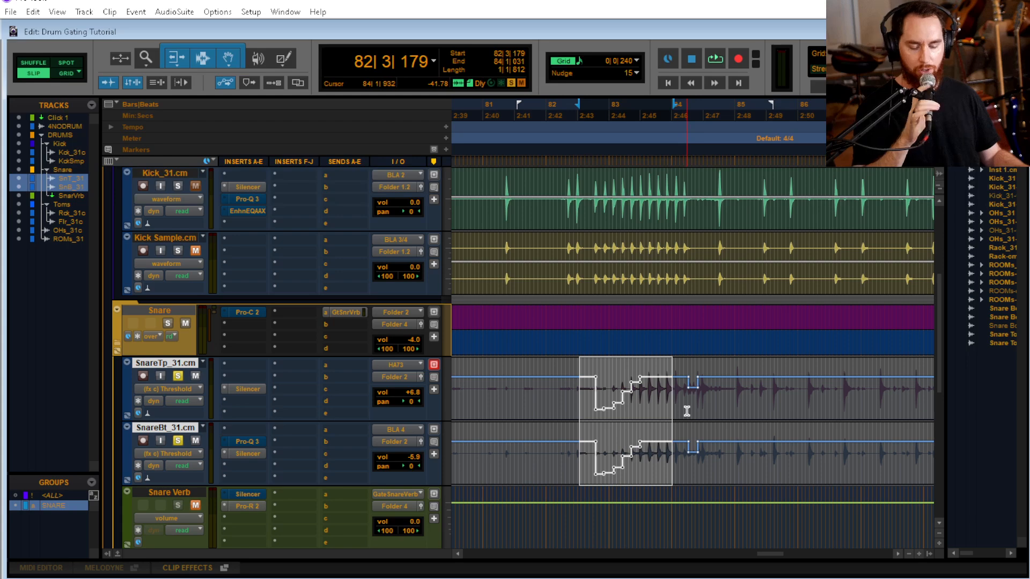
Review the snare section from 39|1|225 to 65|2|351, closing the top snare's Silencer, and inspect the song's earlier threshold automation
left_click(539, 380)
key("r")
key("r")
key("r")
key("r")
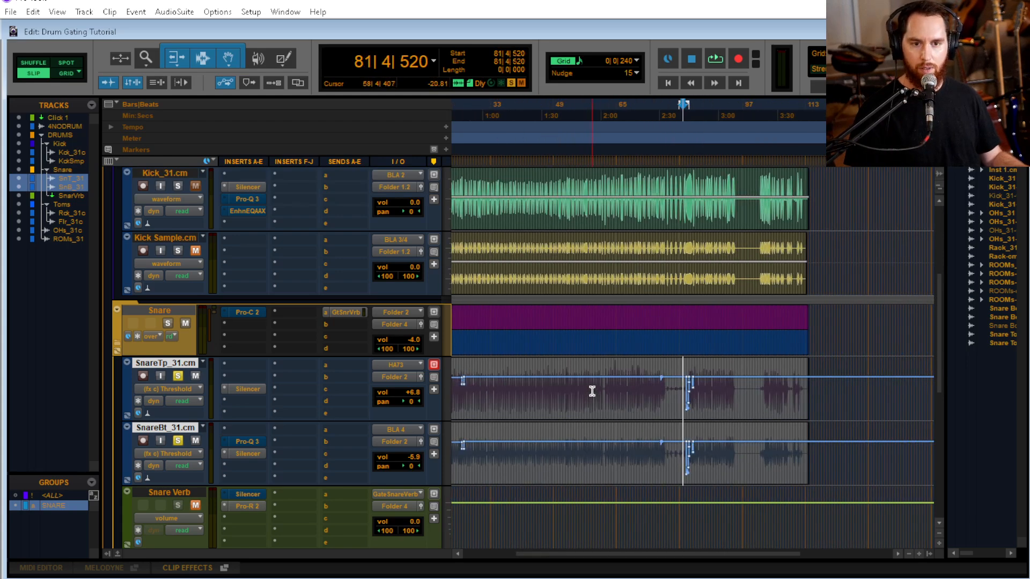
left_click_drag(514, 393, 618, 405)
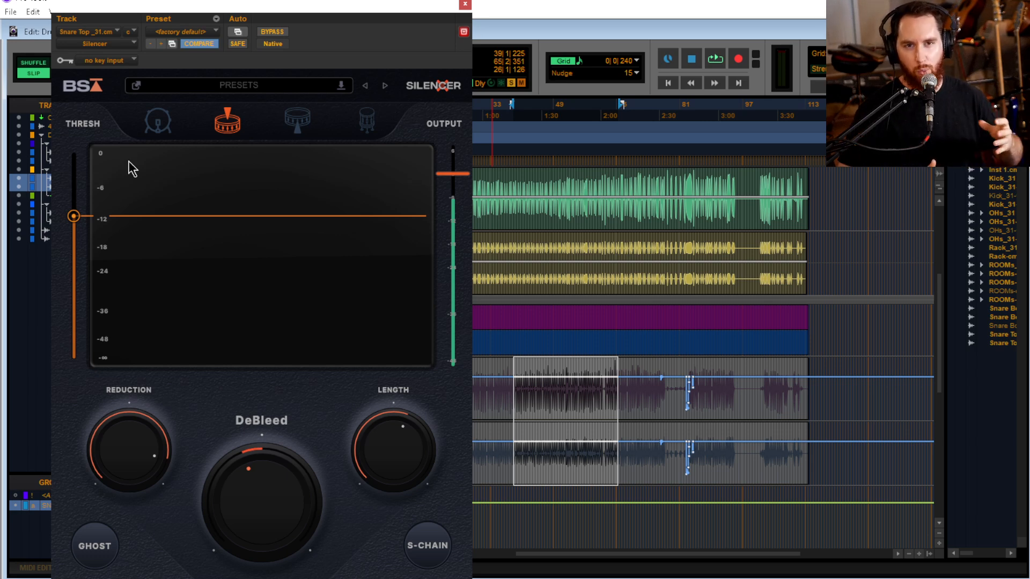
left_click(466, 5)
left_click(565, 397)
key("ctrl+bracketright")
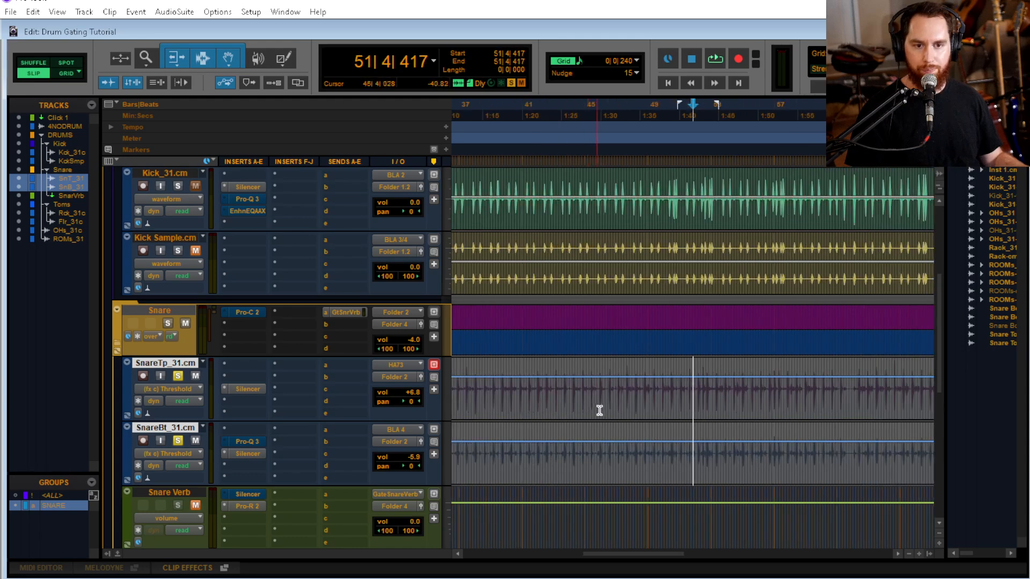
scroll(607, 401, "left", 5)
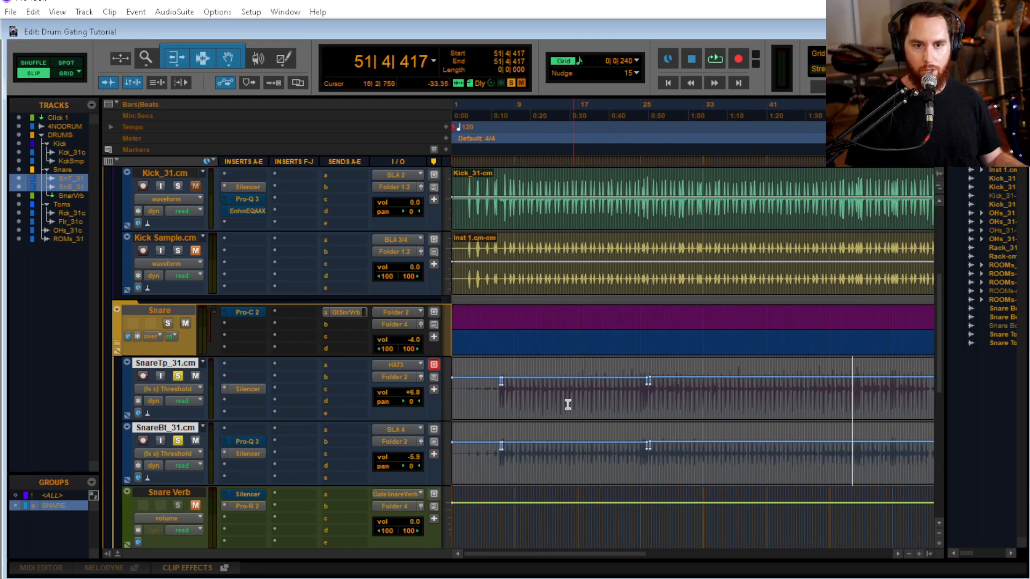
Place the cursor at 11|2|617 and open the SnareTp_31.cm and SnareBt_31.cm Silencers side by side in separate windows
left_click(534, 396)
left_click(248, 389)
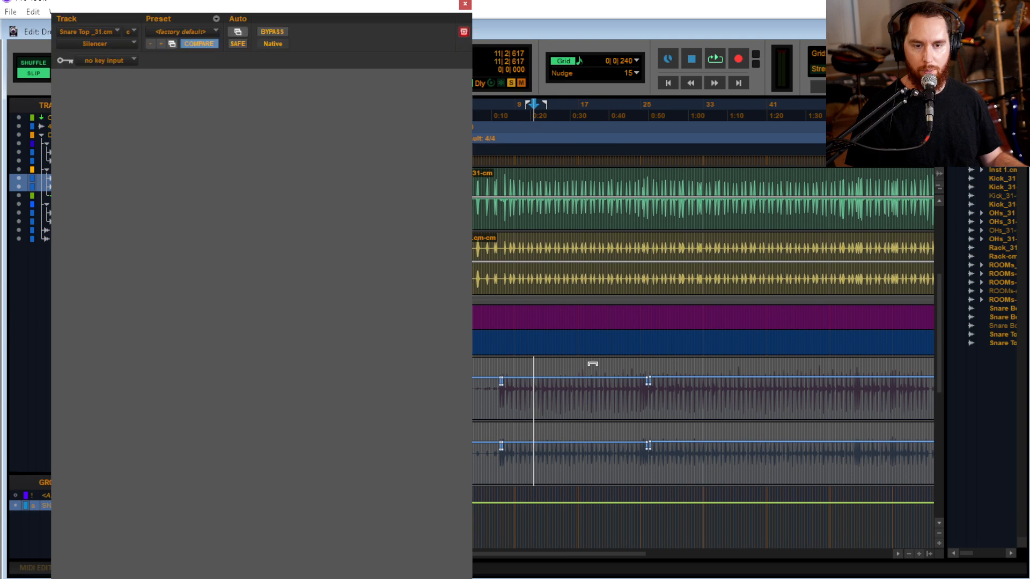
left_click_drag(384, 16, 907, 14)
left_click(248, 454)
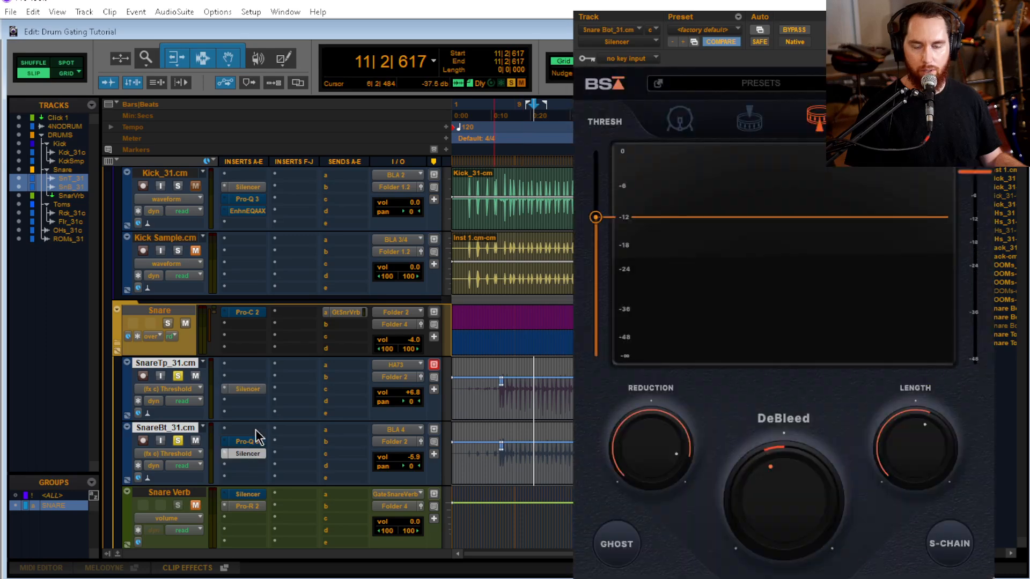
left_click(253, 390)
left_click(246, 454, "ctrl")
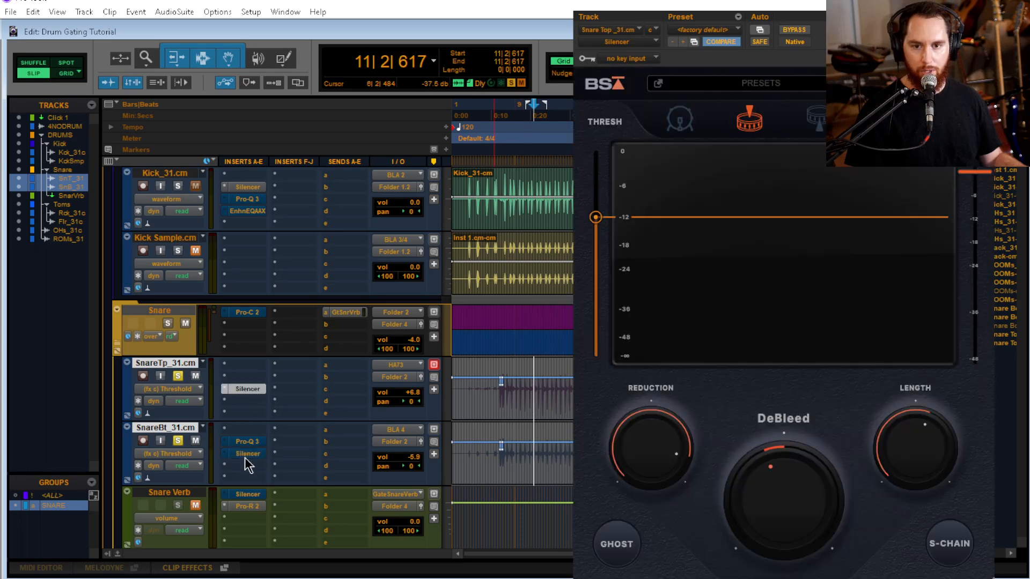
left_click(248, 455)
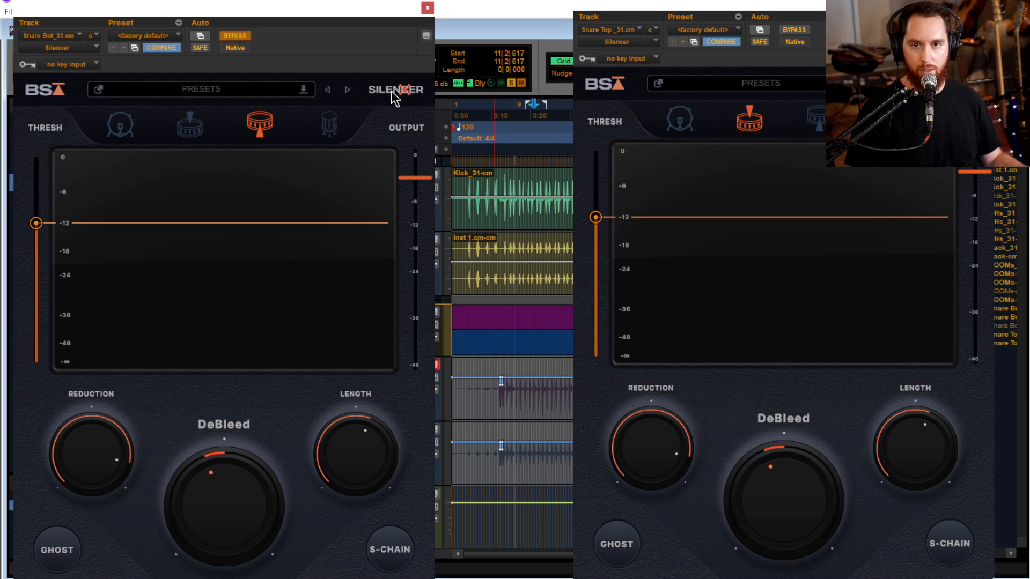
Compare the SnareTp_31.cm and SnareBt_31.cm Silencer settings by closing and reopening both gates side by side
left_click(427, 8)
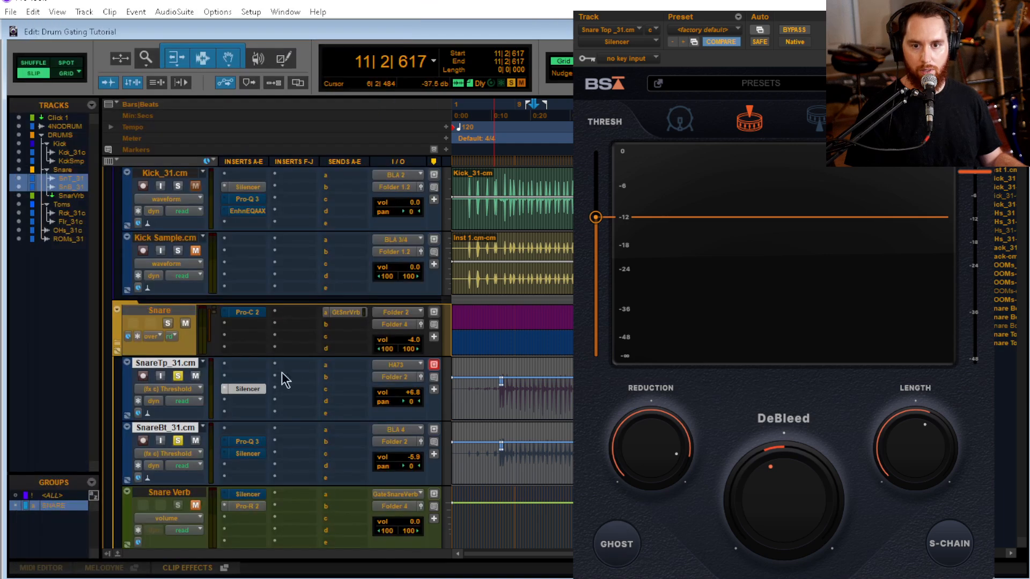
left_click(250, 456)
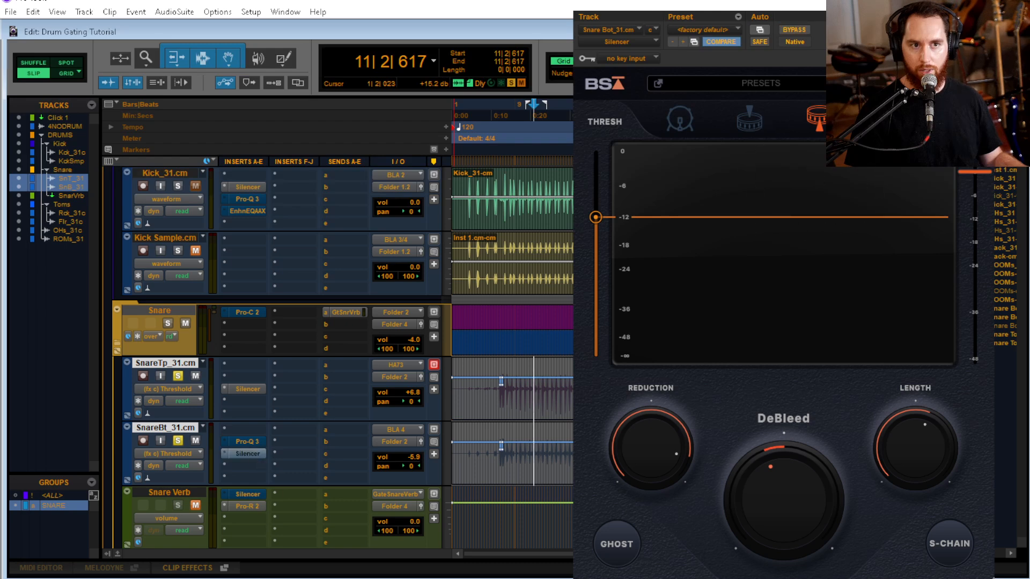
left_click(249, 390)
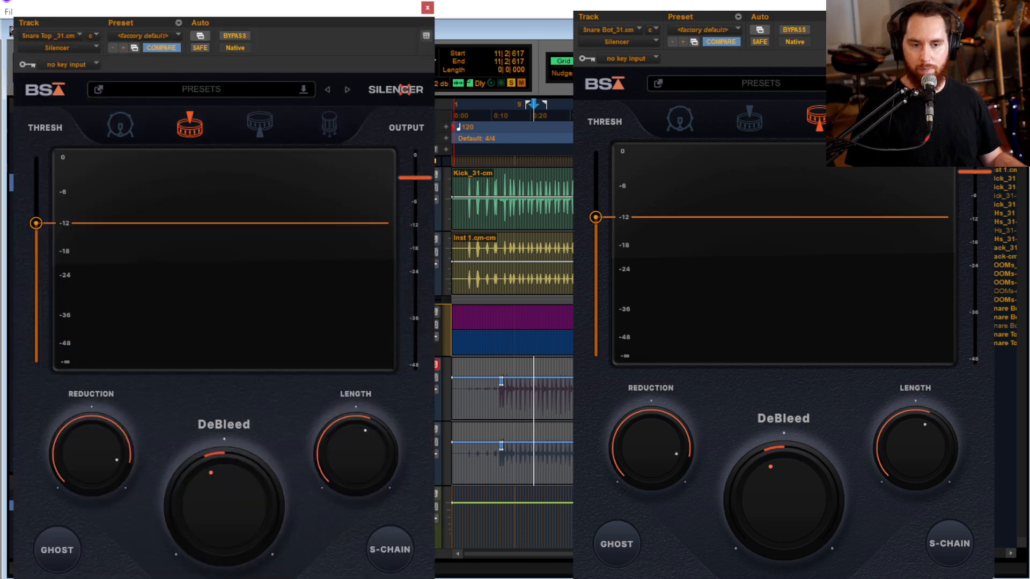
left_click(427, 8)
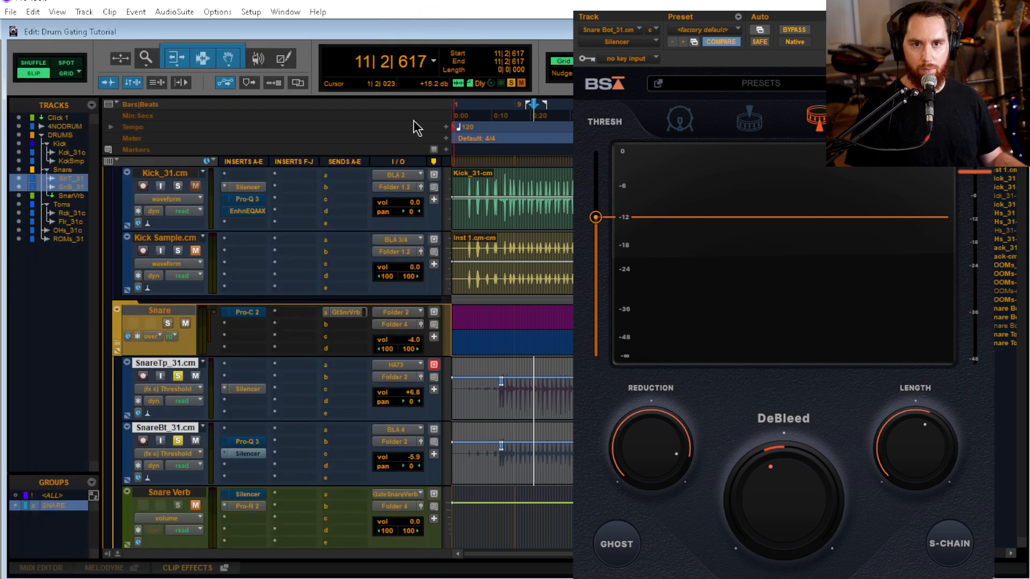
left_click(274, 455)
left_click(252, 455)
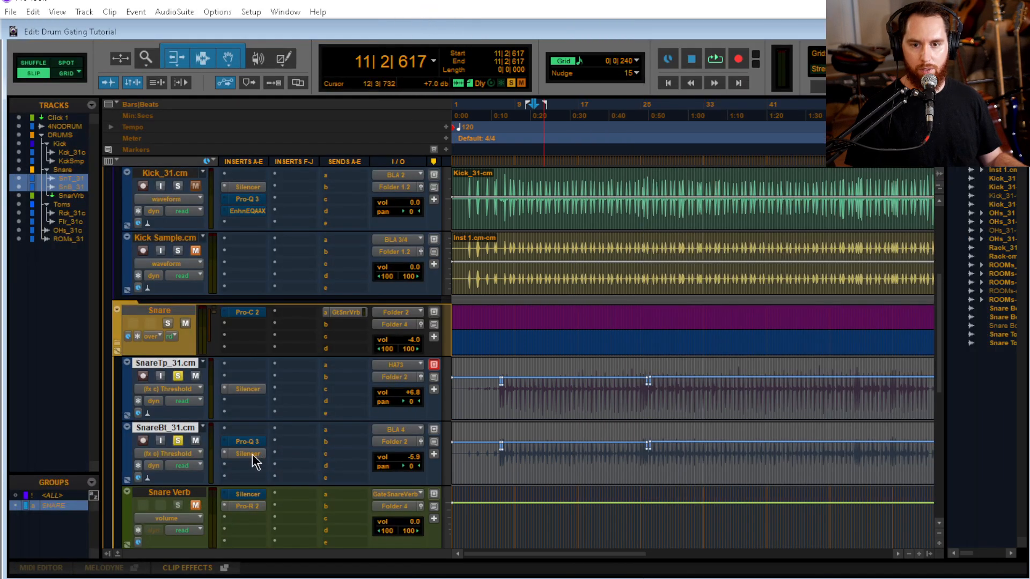
left_click(252, 455)
left_click(258, 400)
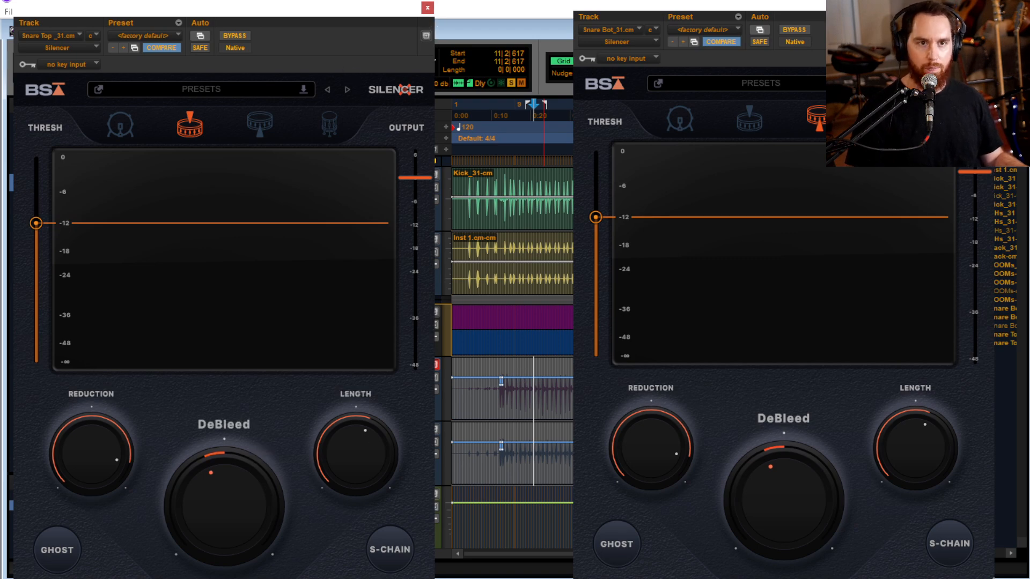
Keep only the top snare's Silencer open, unsolo SnareBt_31.cm and play the top snare from 8|4|059
left_click(987, 2)
left_click_drag(326, 8, 901, 10)
left_click(513, 390)
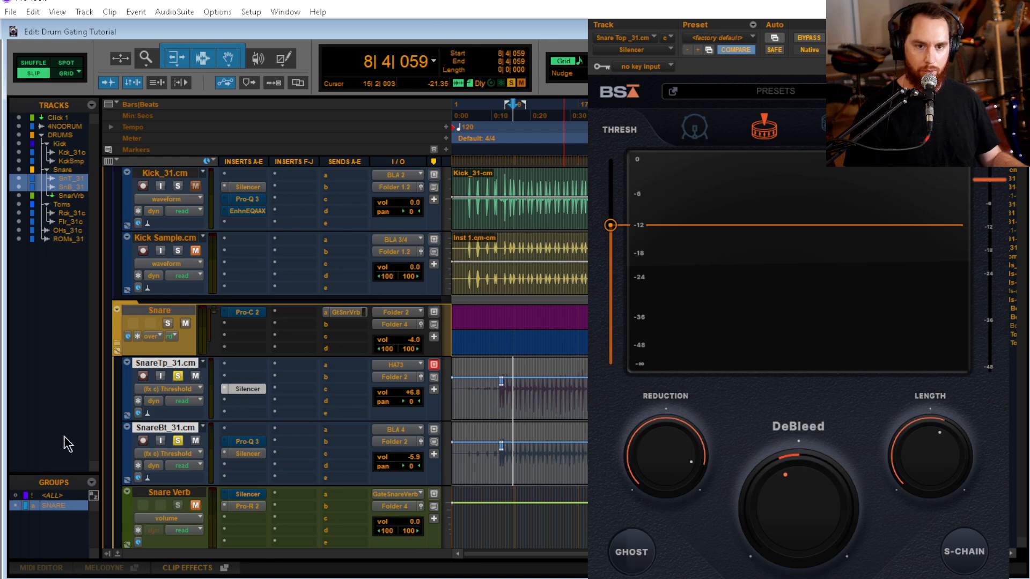
left_click(178, 441)
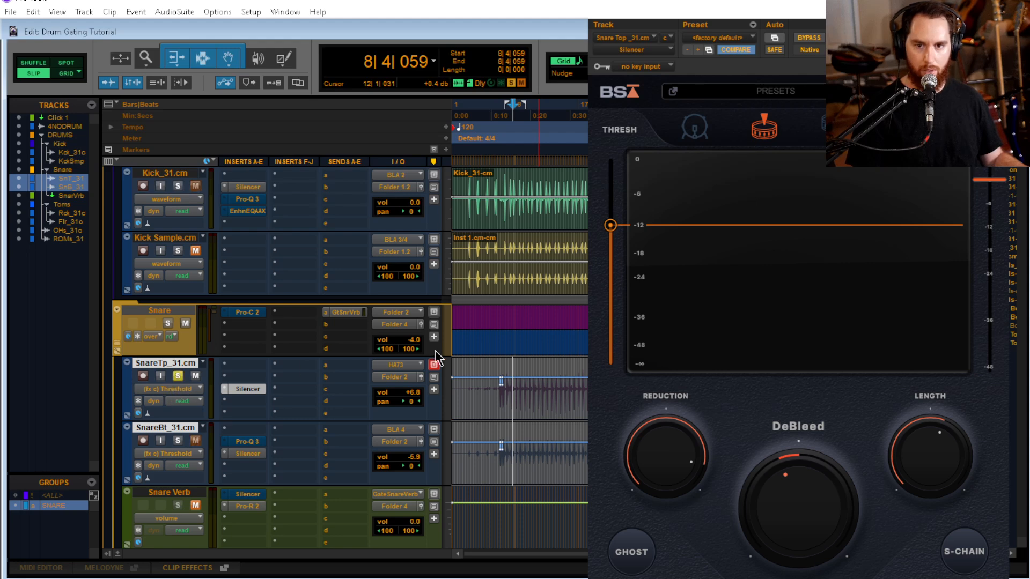
key("space")
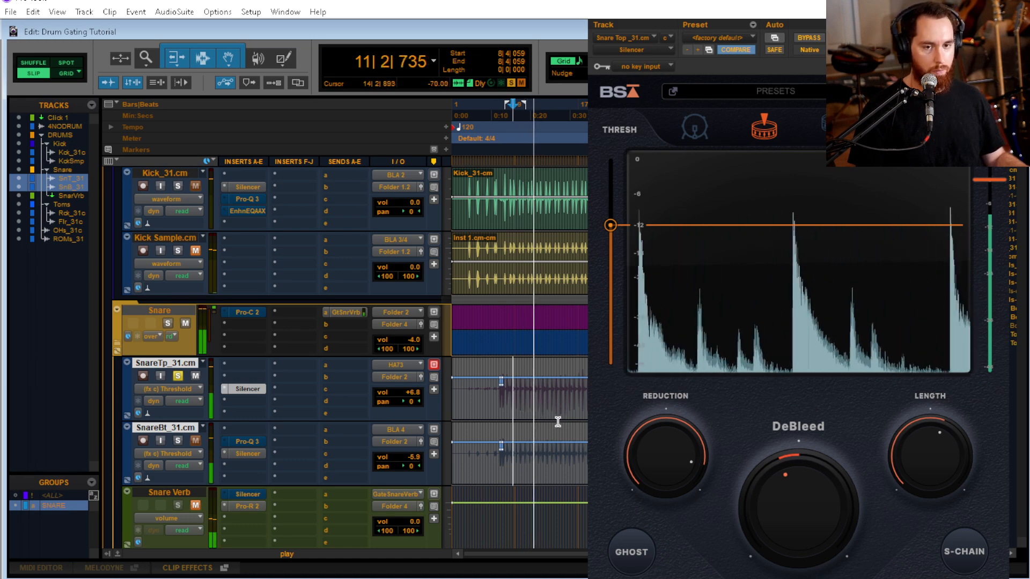
key("space")
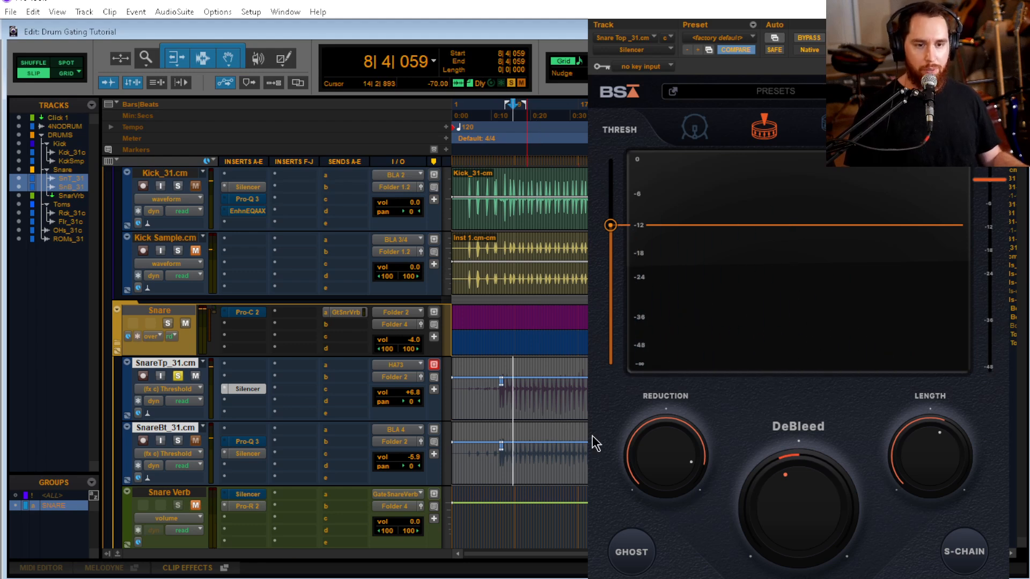
Enable Ghost on the top snare's Silencer and audition the gate
mouse_move(750, 450)
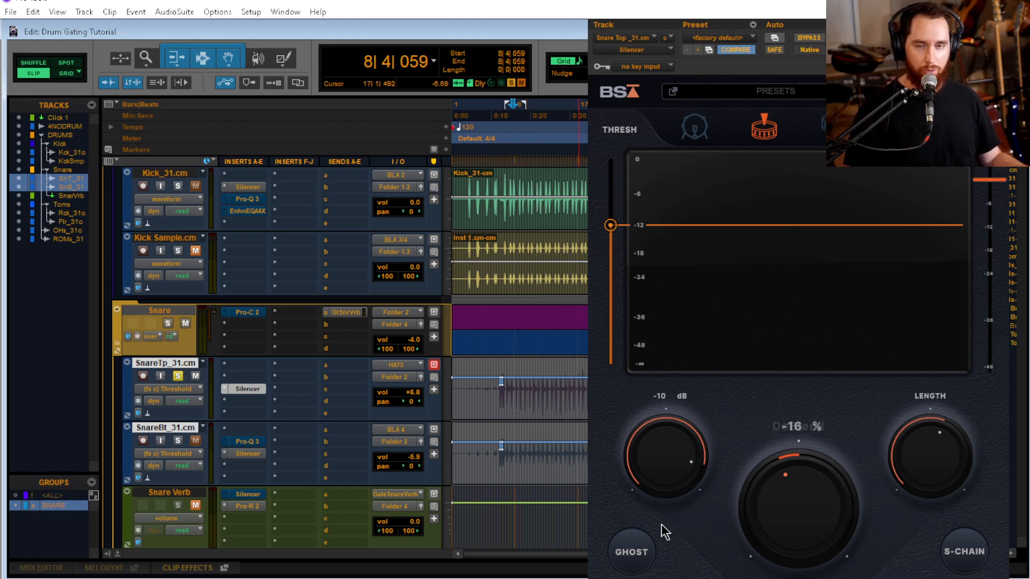
left_click(636, 556)
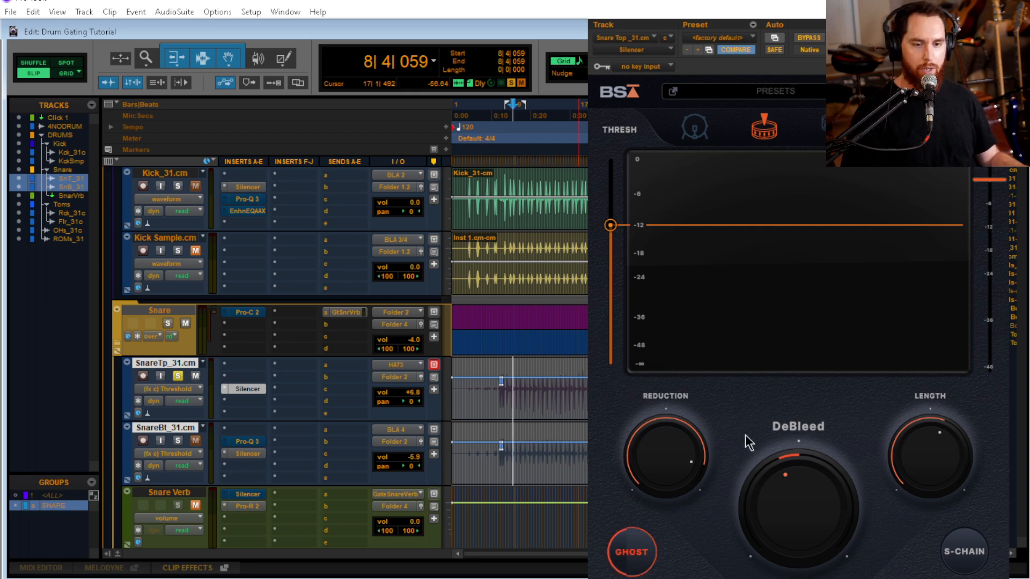
key("space")
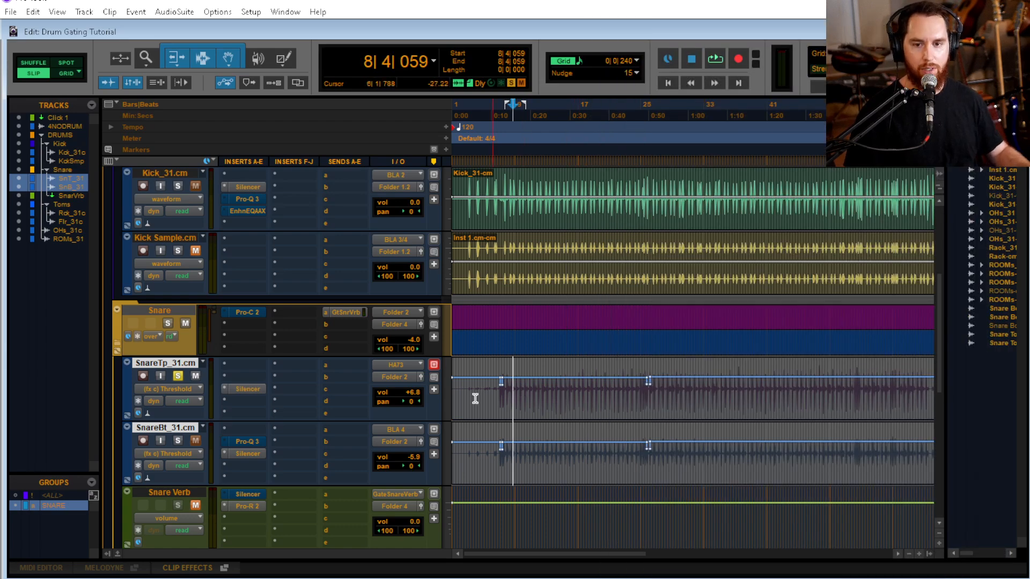
Solo SnareBt_31.cm again and enable Ghost on its Silencer
scroll(322, 419, "down", 3)
scroll(299, 398, "up", 5)
scroll(284, 392, "up", 2)
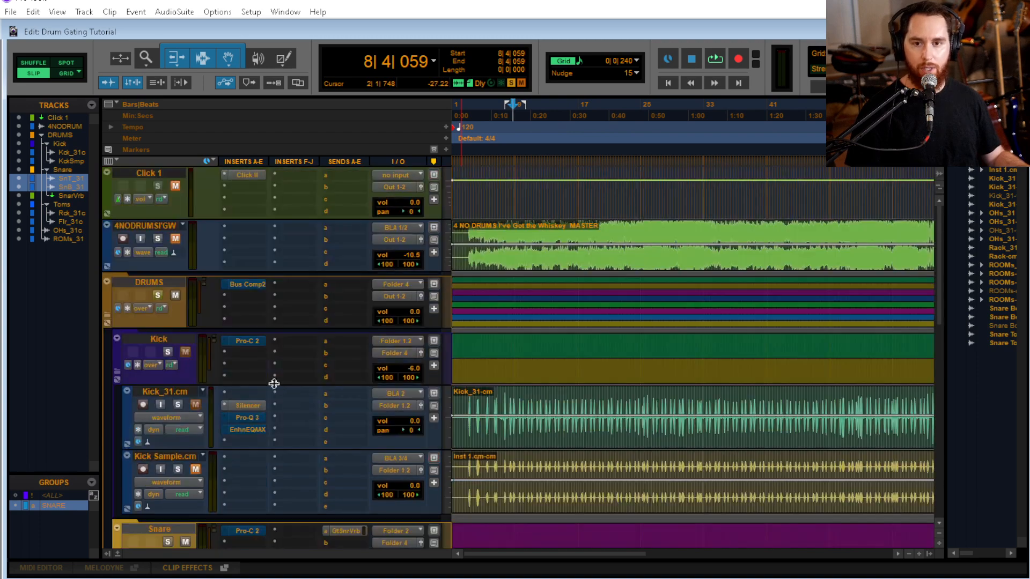
scroll(258, 370, "down", 4)
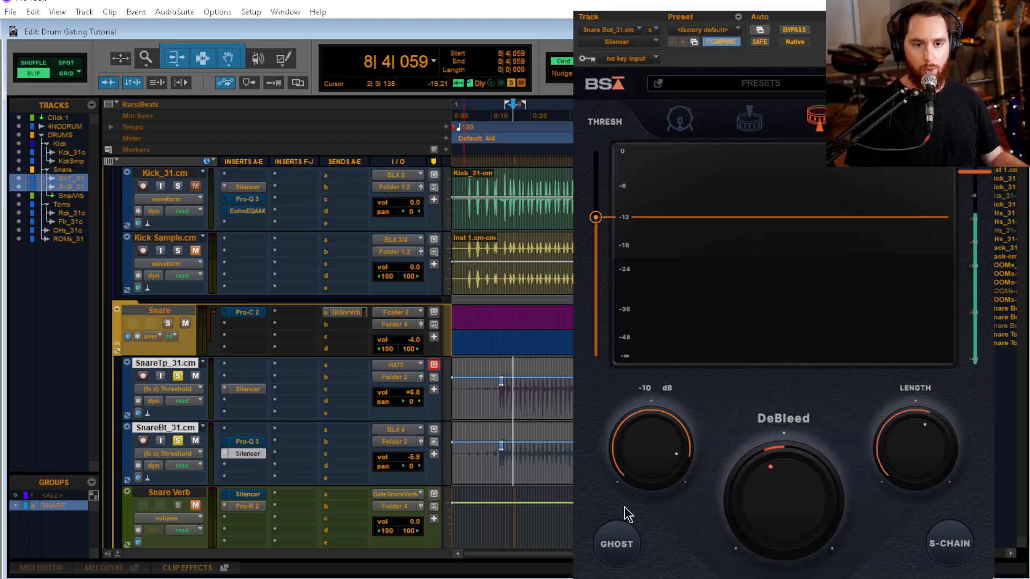
left_click(617, 543)
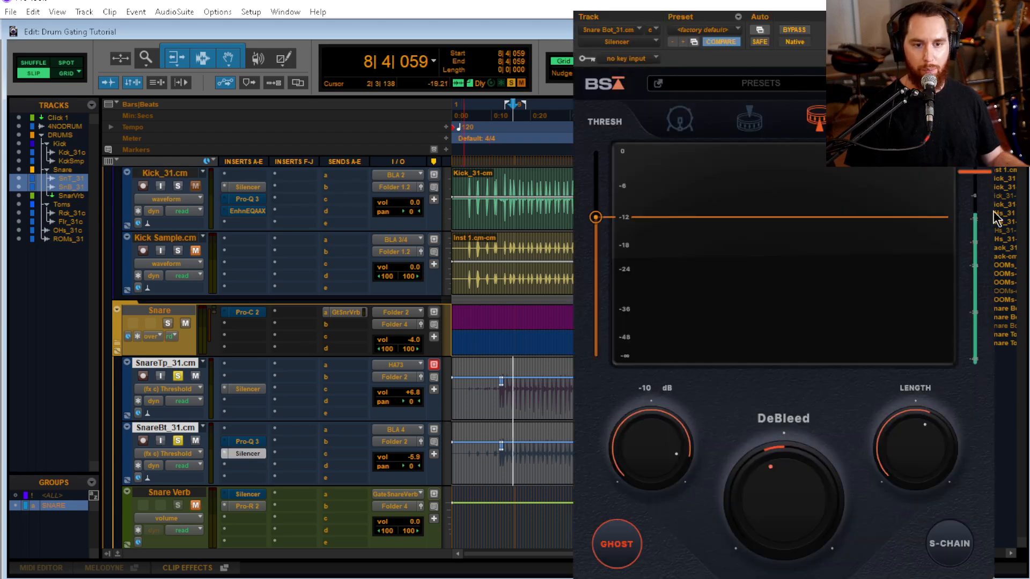
left_click(986, 14)
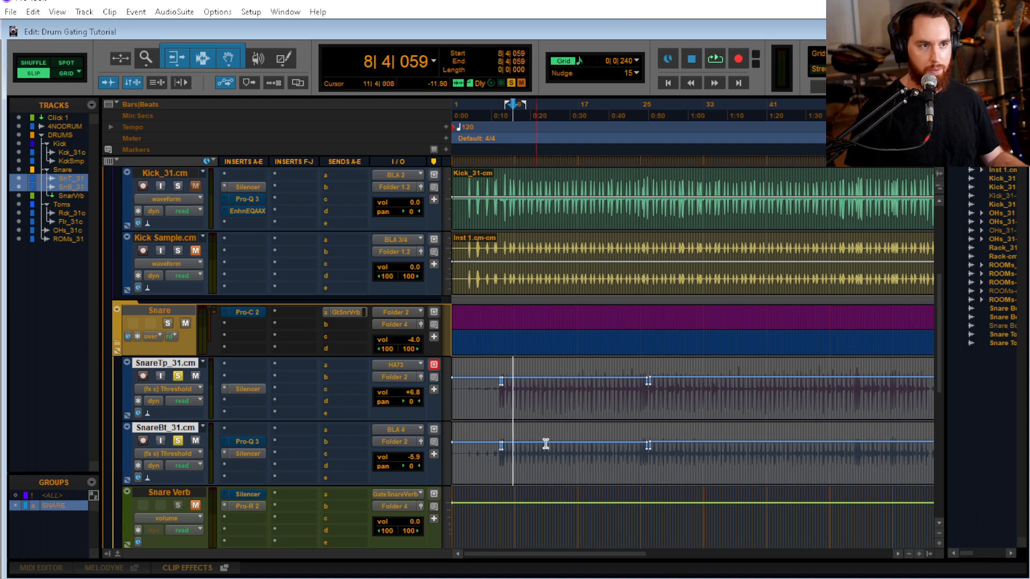
Play both snares from 8|4|059 and audition them together with the soloed OHs_31.cm overheads
key("space")
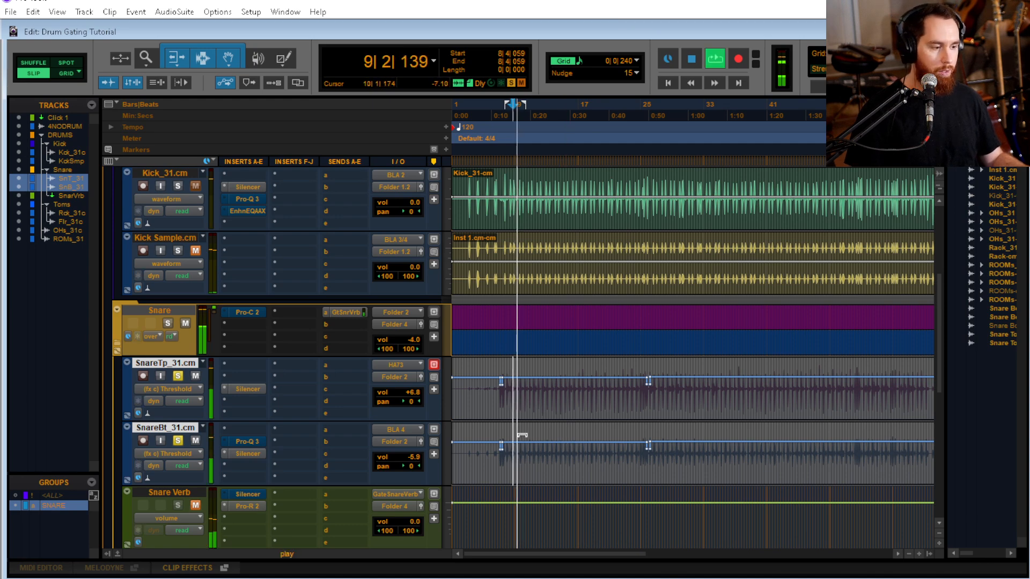
scroll(301, 405, "down", 10)
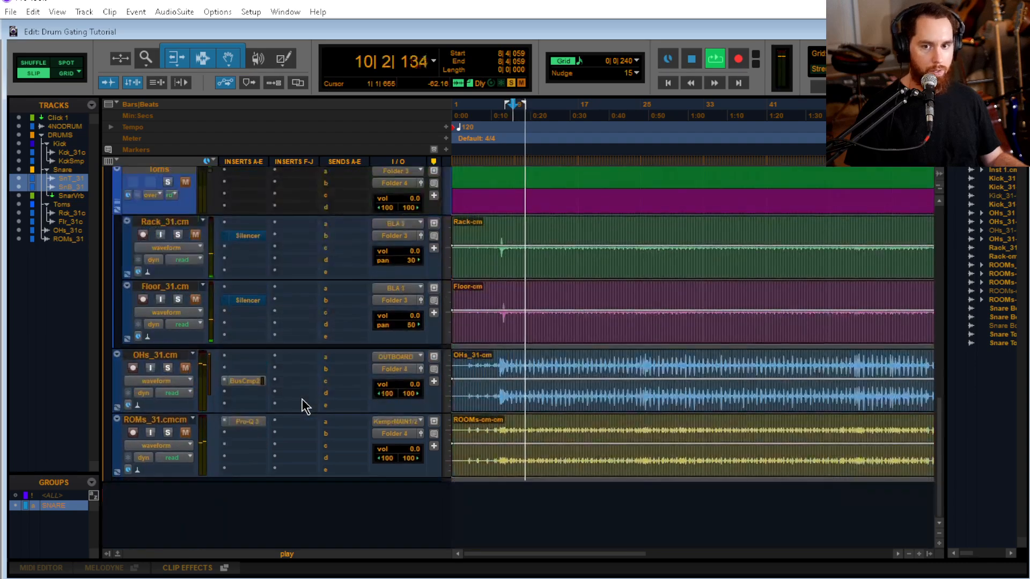
key("space")
key("space")
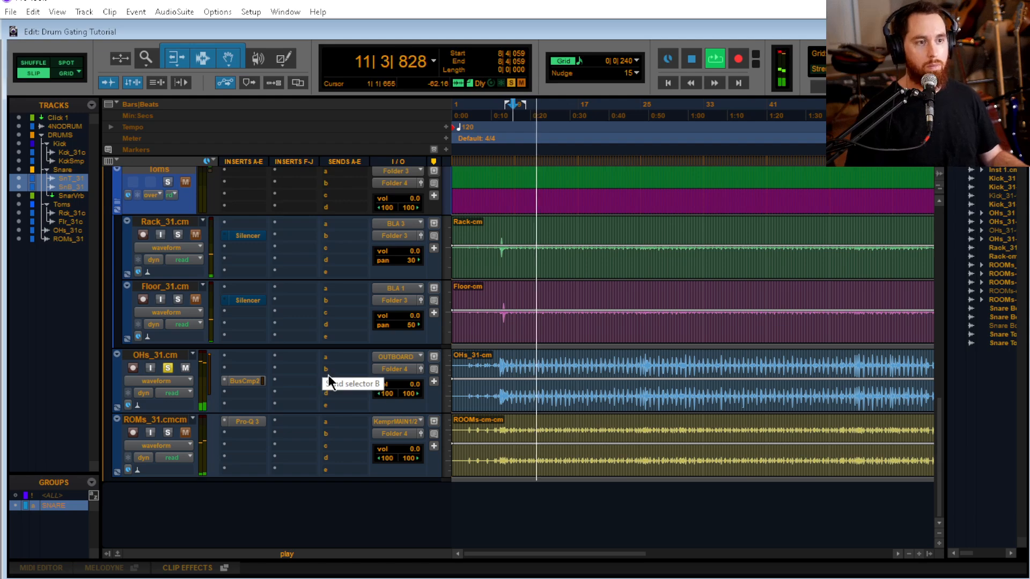
scroll(326, 380, "up", 4)
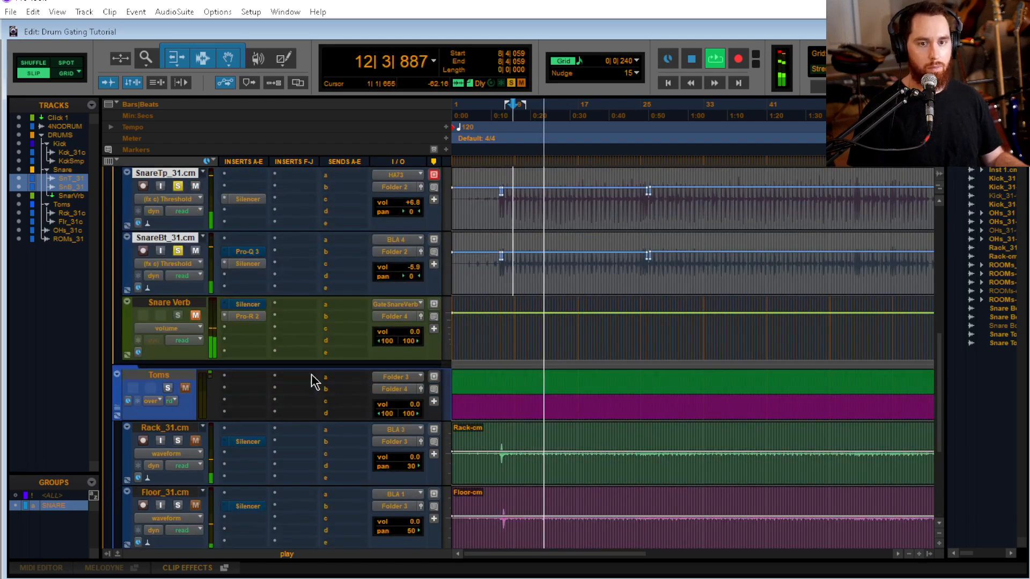
scroll(309, 376, "up", 2)
key("space")
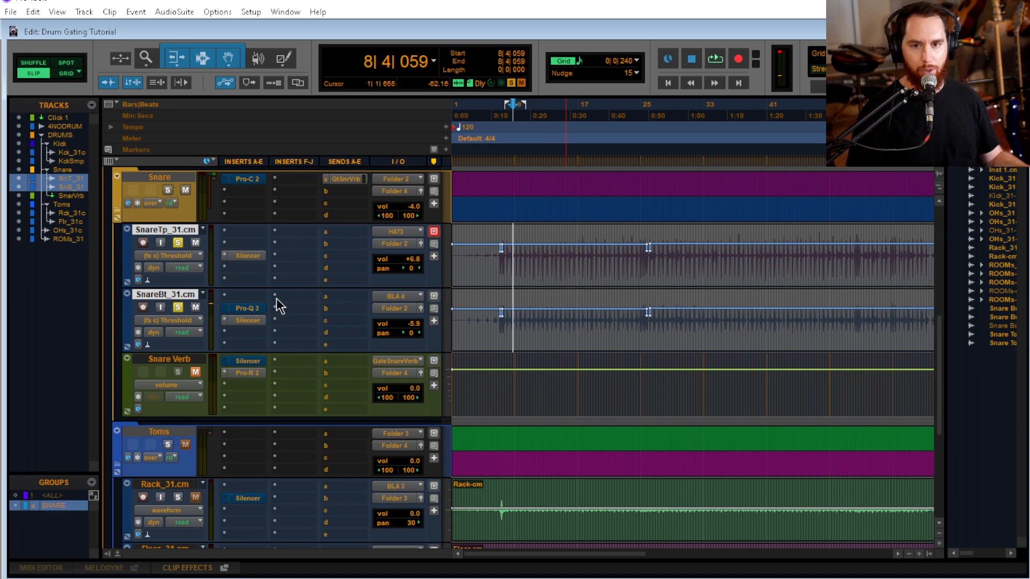
Try to lower the threshold automation across the whole SnareBt_31.cm clip from 1|1|000, and undo the change
left_click(256, 321)
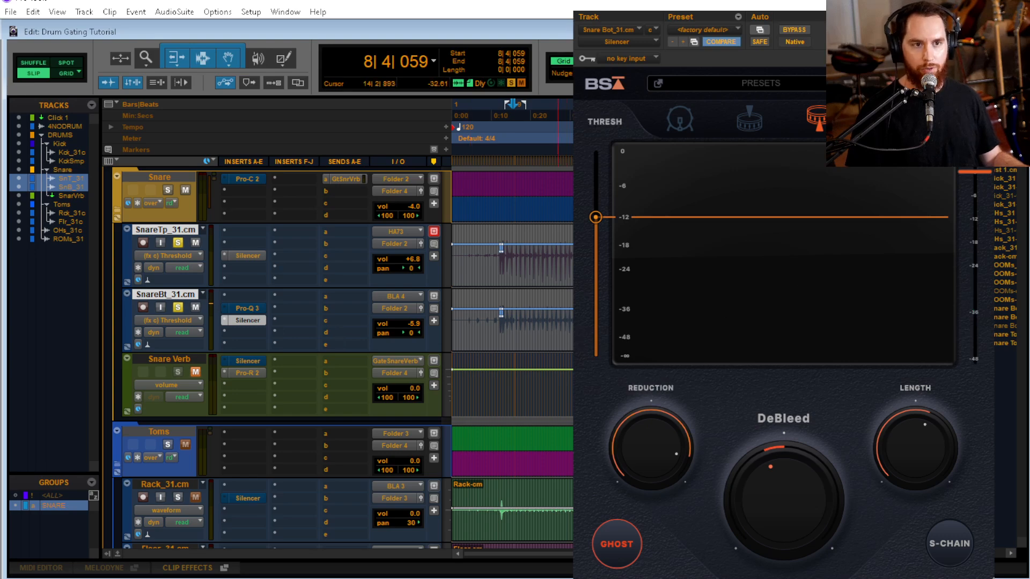
left_click(986, 4)
triple_click(470, 335)
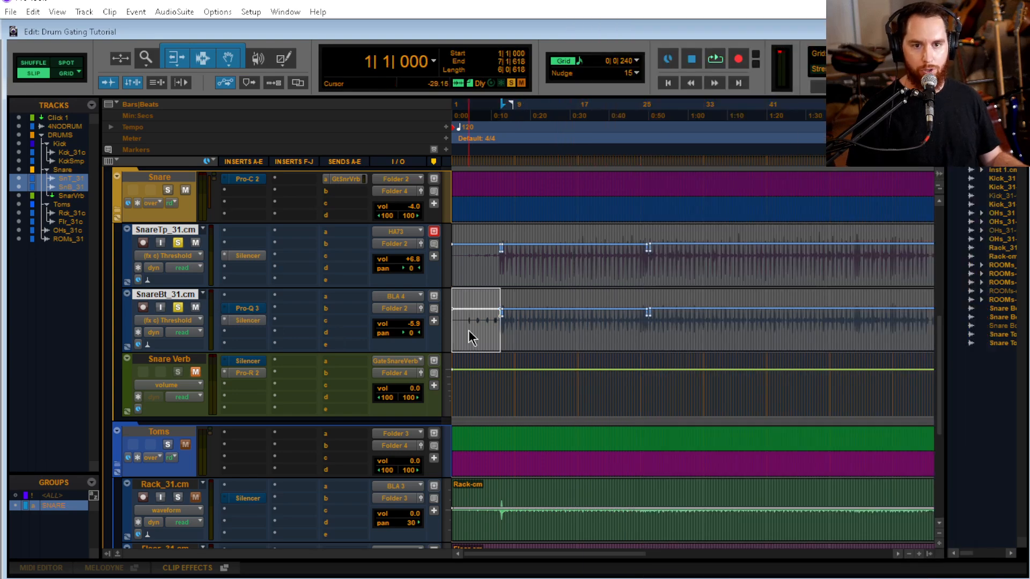
key("r")
key("r")
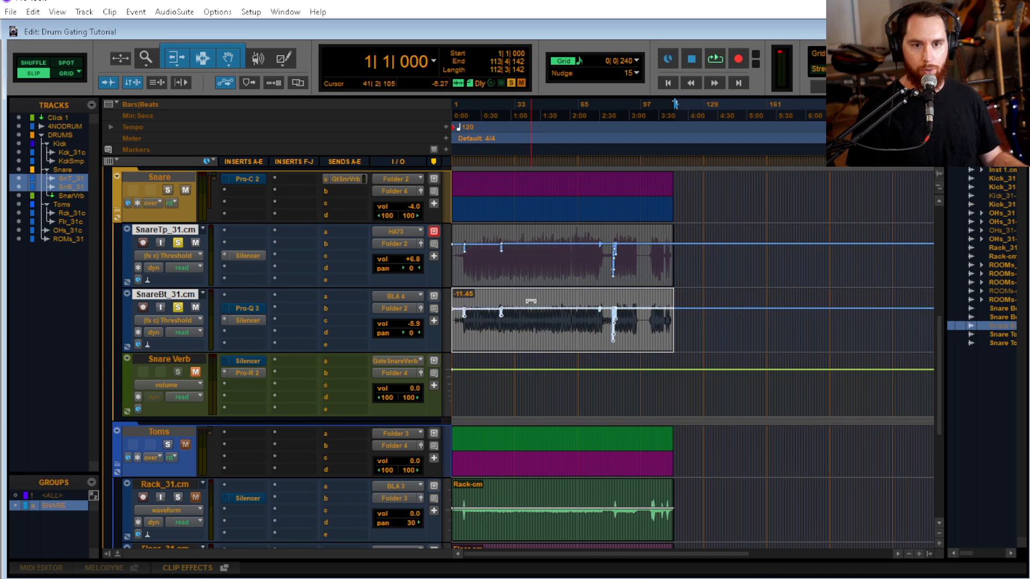
left_click_drag(530, 301, 532, 353)
key("ctrl+z")
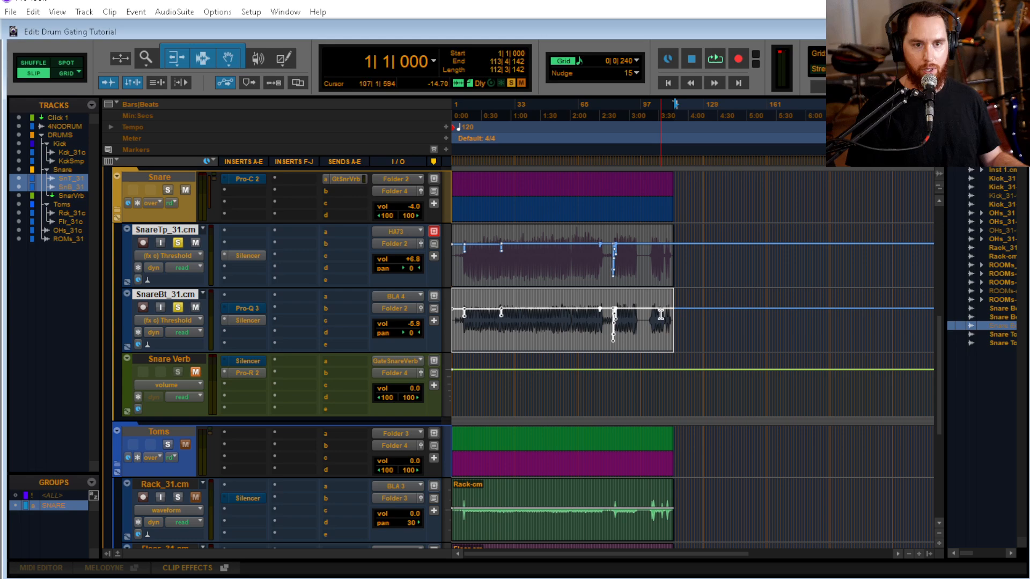
Examine both snare clips' ends around 113|2|515 and select their threshold automation for 50 bars from 26|1|720
left_click(661, 315)
key("t")
key("t")
key("t")
left_click(792, 316)
key("t")
key("t")
key("t")
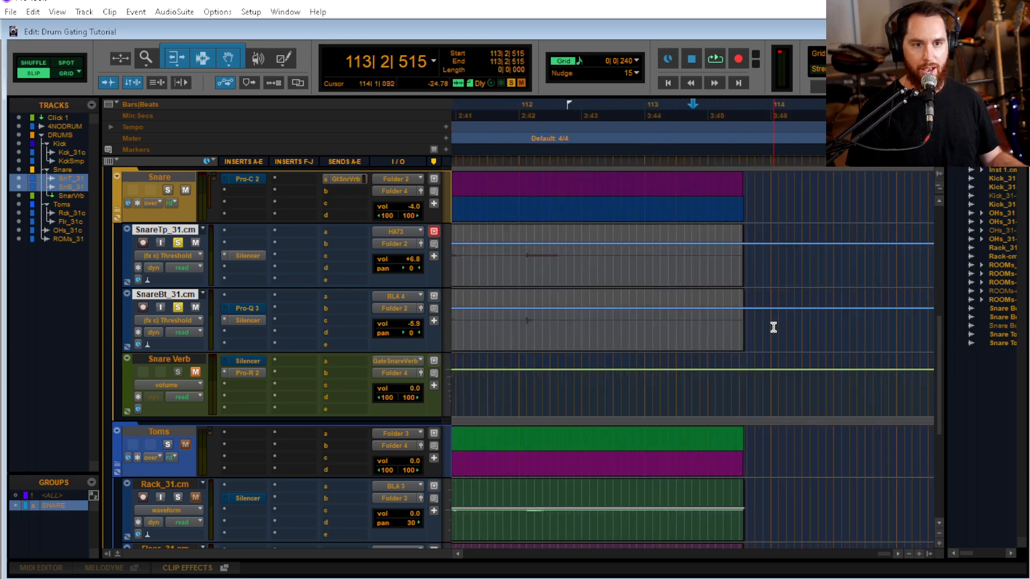
key("t")
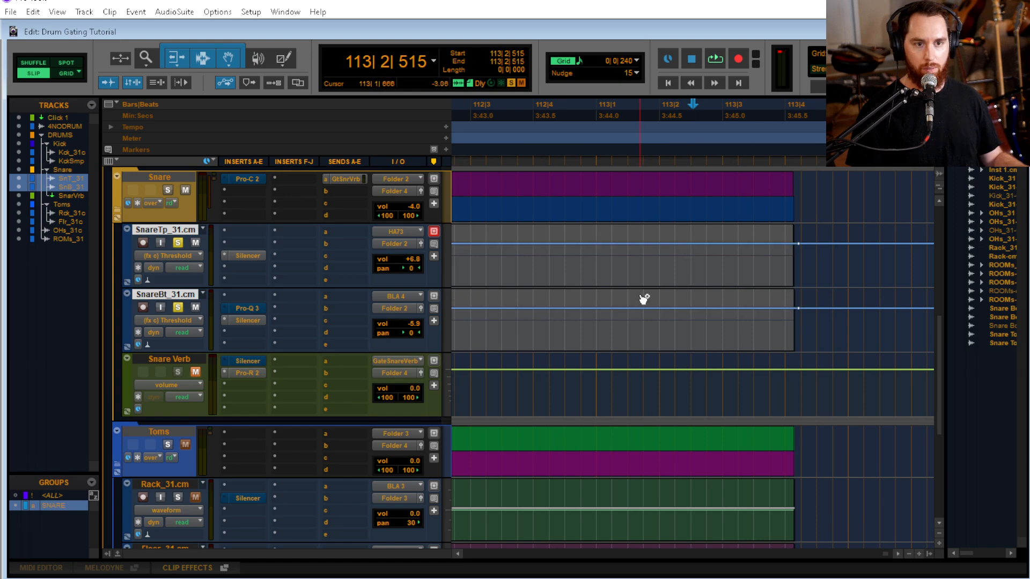
key("r")
key("r")
key("r")
key("r")
key("r")
key("r")
key("r")
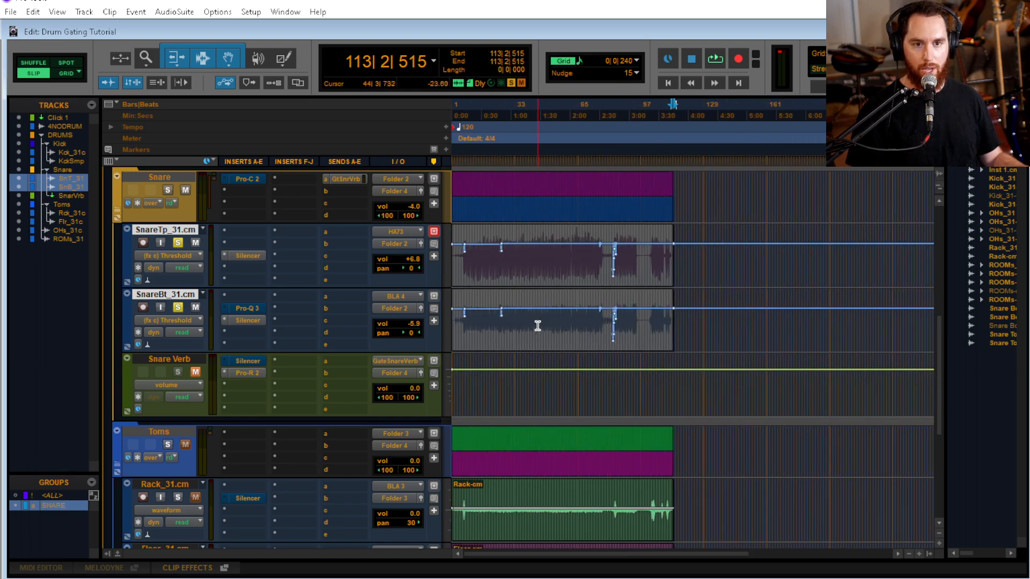
double_click(537, 326)
double_click(564, 327)
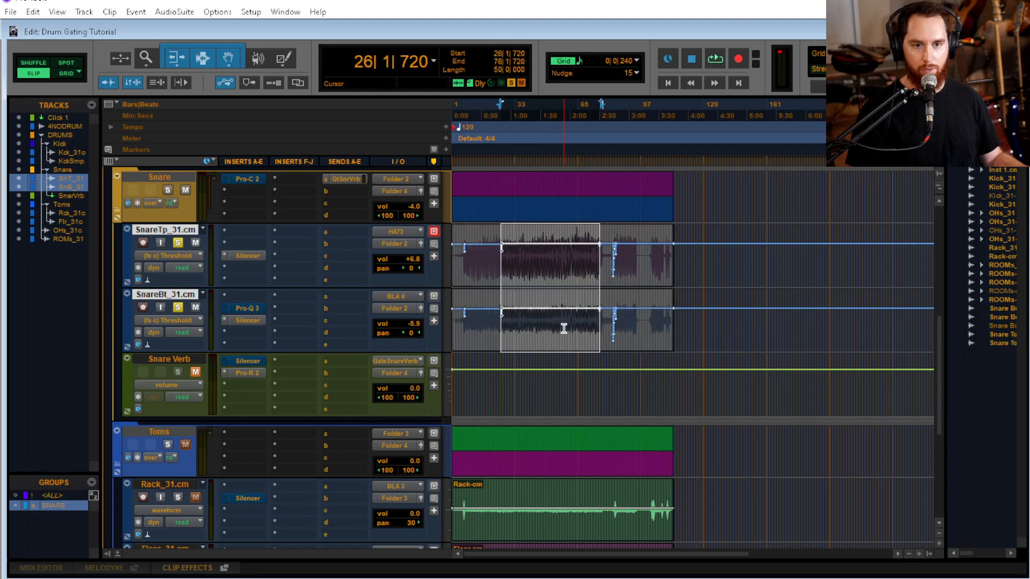
Locate the end of the snare clips and move the cursor to the last threshold breakpoint at 113|4|202
left_click(664, 328)
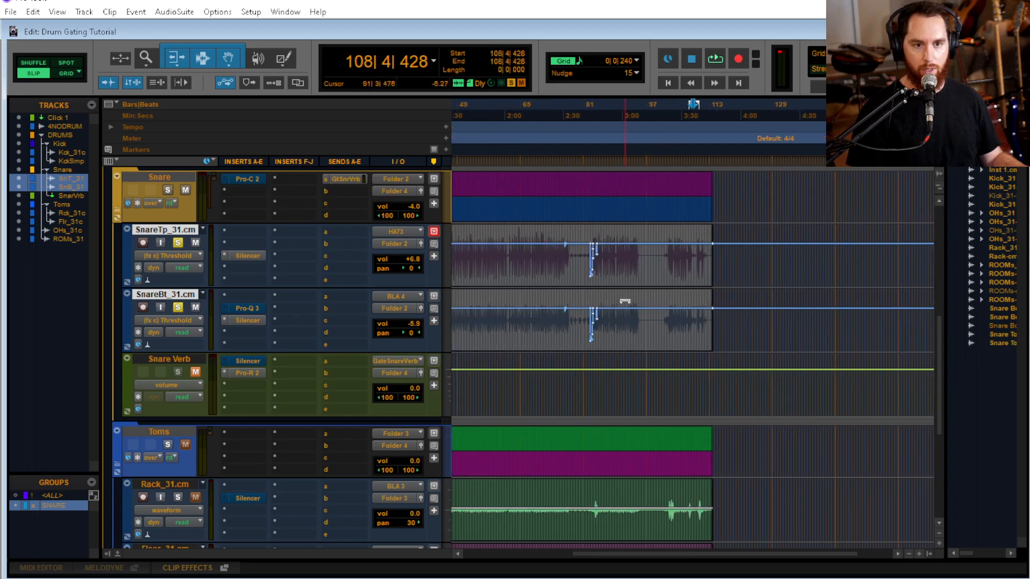
left_click(667, 315)
scroll(671, 319, "up", 4)
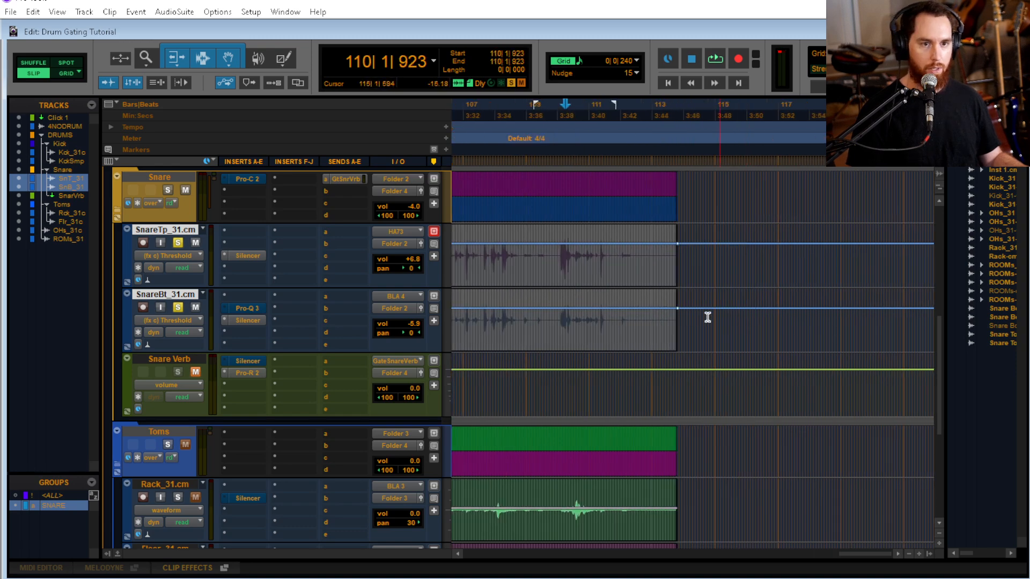
left_click(651, 314)
key("Tab")
key("t")
key("t")
key("t")
key("t")
key("t")
key("t")
key("Tab")
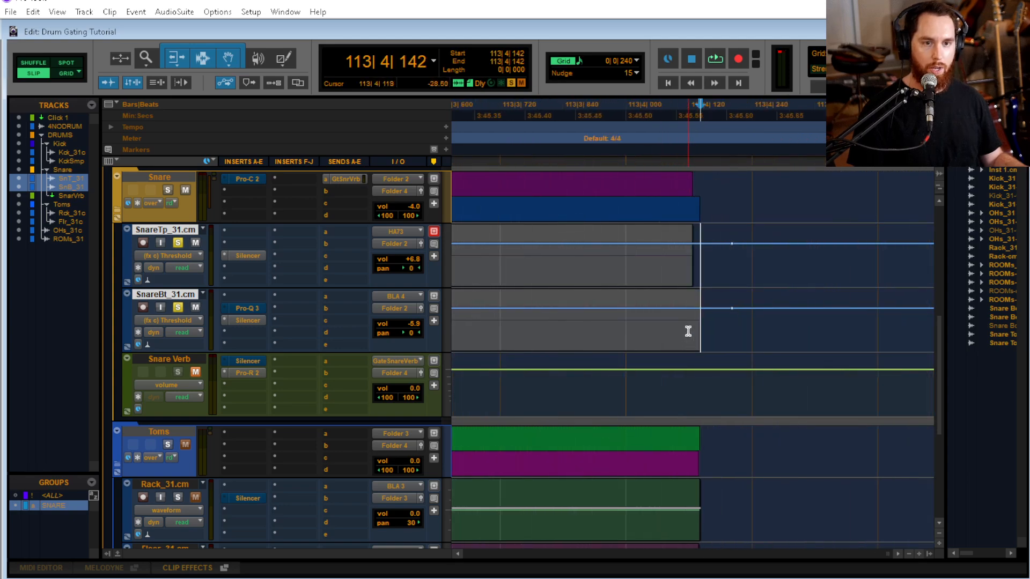
key("Tab")
Select both snares' threshold automation from 1|1|000 to 113|4|202 and lower it to about -13.91
scroll(612, 322, "down", 10)
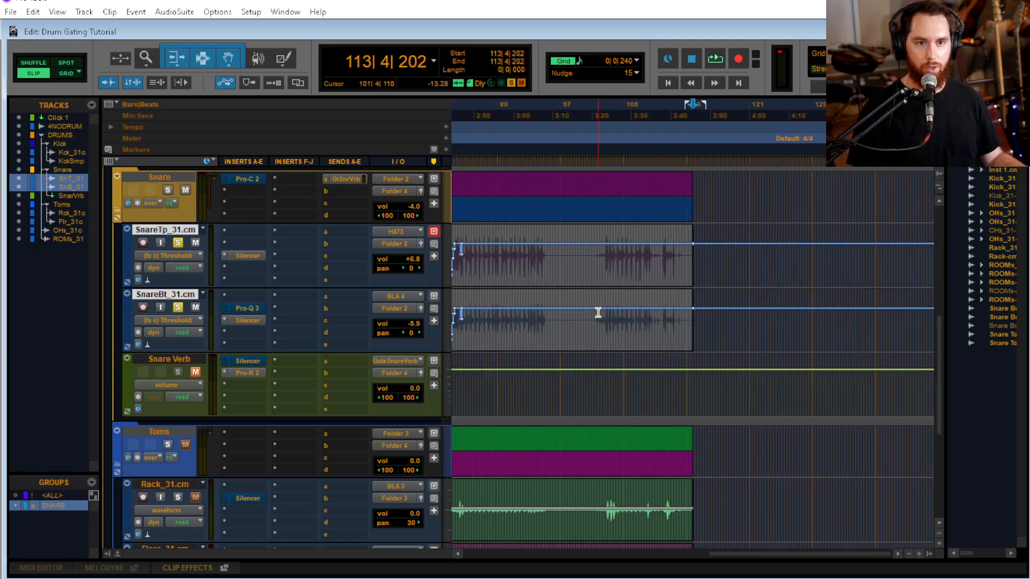
scroll(600, 310, "down", 2)
left_click_drag(635, 310, 454, 313)
left_click_drag(695, 298, 684, 370)
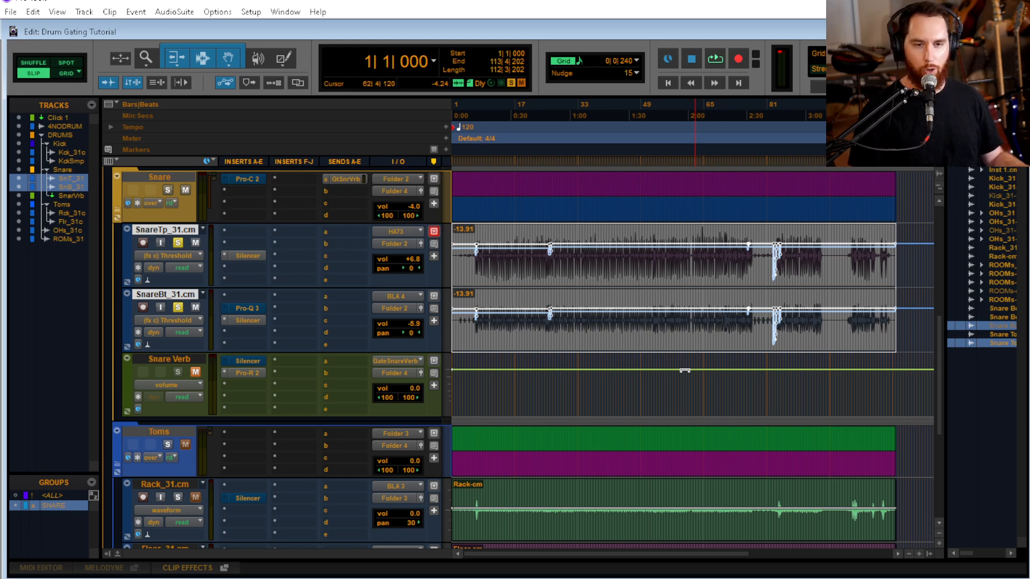
Play back the gated snares from 16|1|072 to check the lowered threshold automation
left_click_drag(684, 370, 689, 374)
left_click(511, 316)
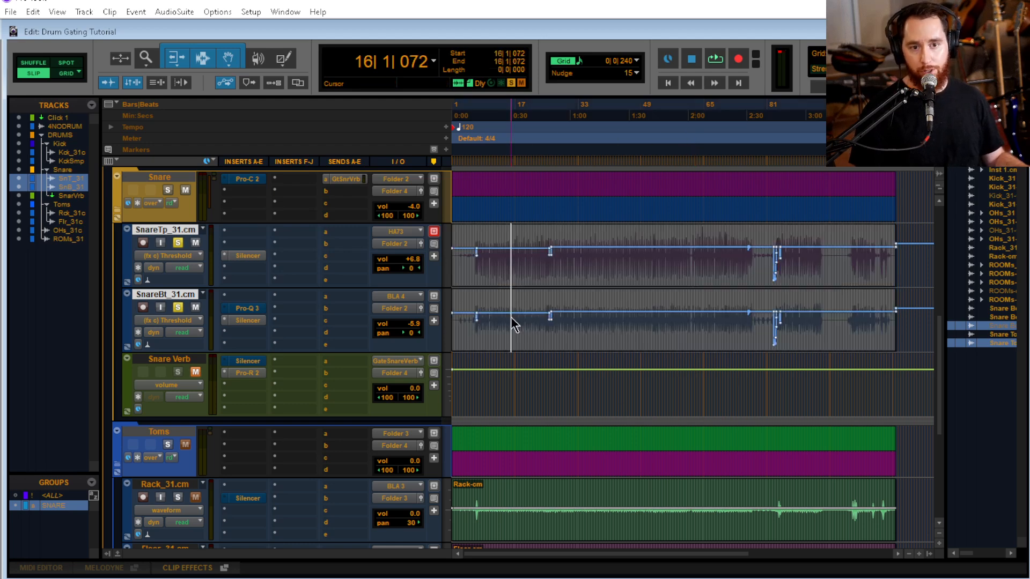
key("space")
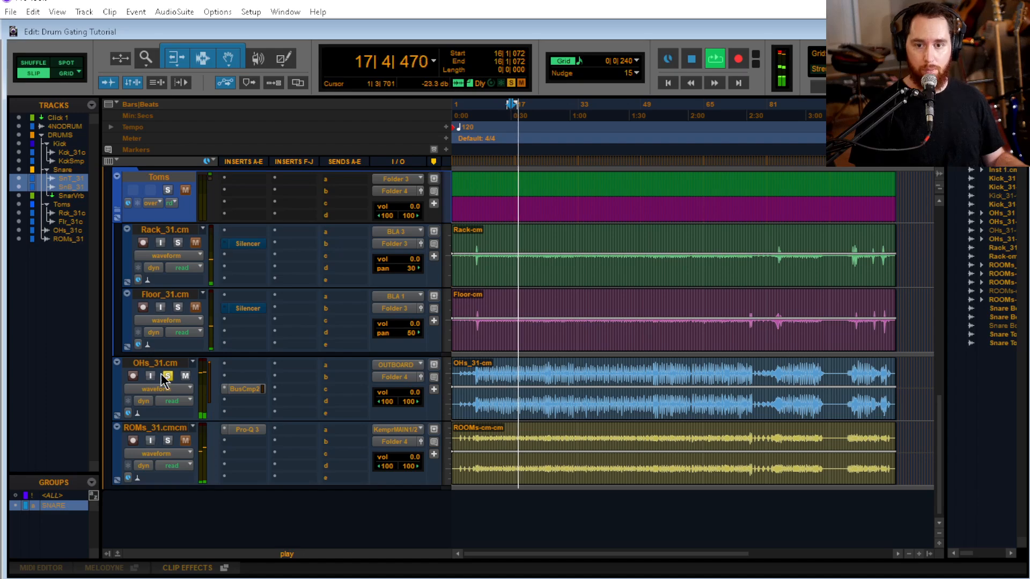
scroll(278, 382, "up", 5)
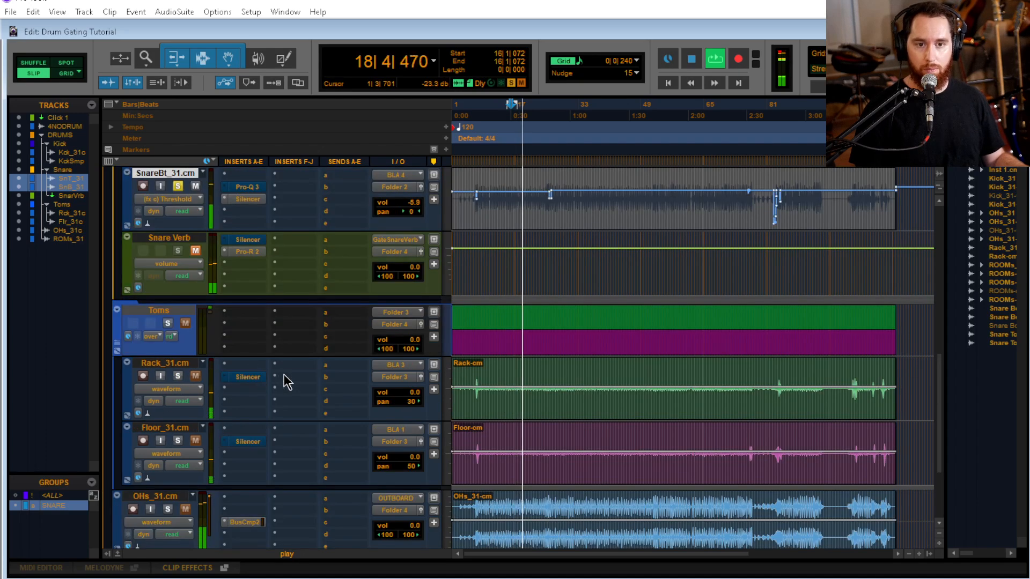
scroll(280, 381, "up", 9)
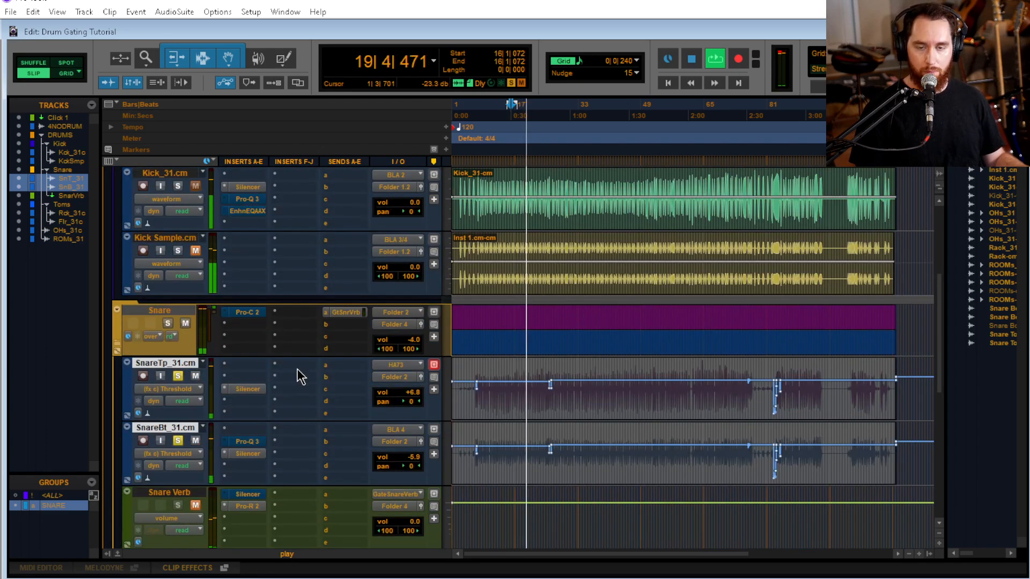
key("space")
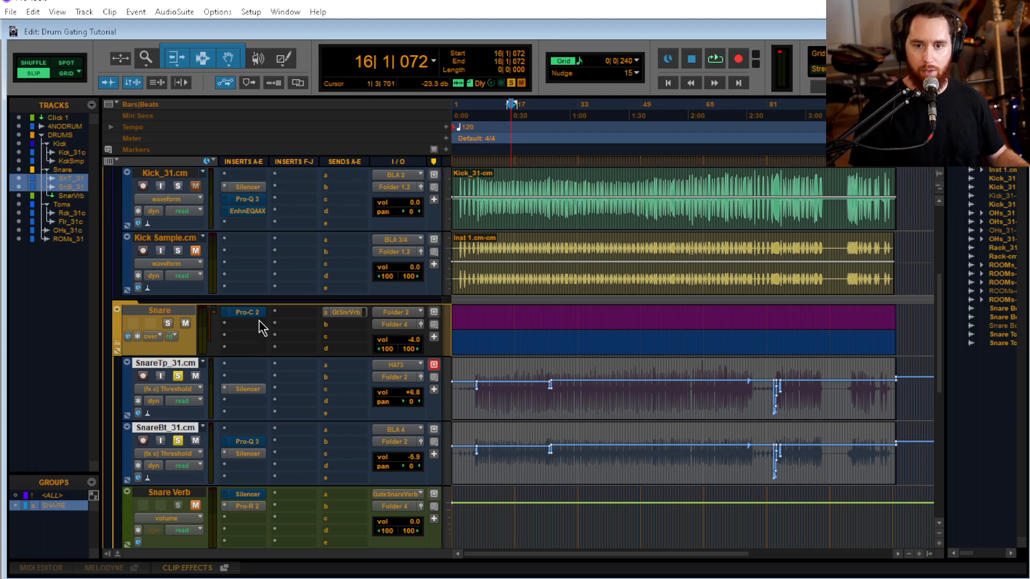
Solo the Floor_31.cm track and enable its Silencer insert at the tom build around bar 82
scroll(260, 354, "up", 3)
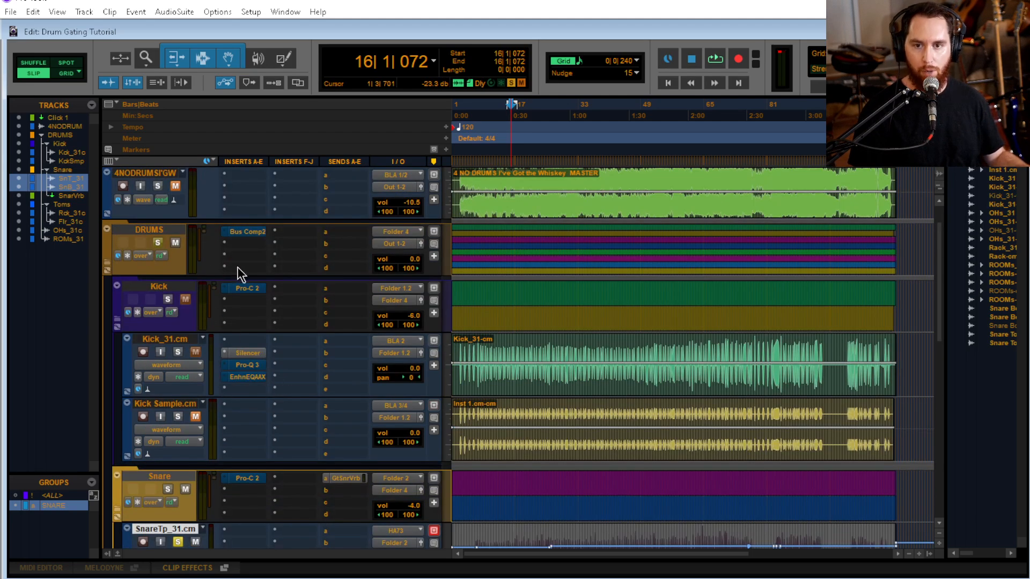
scroll(252, 271, "down", 8)
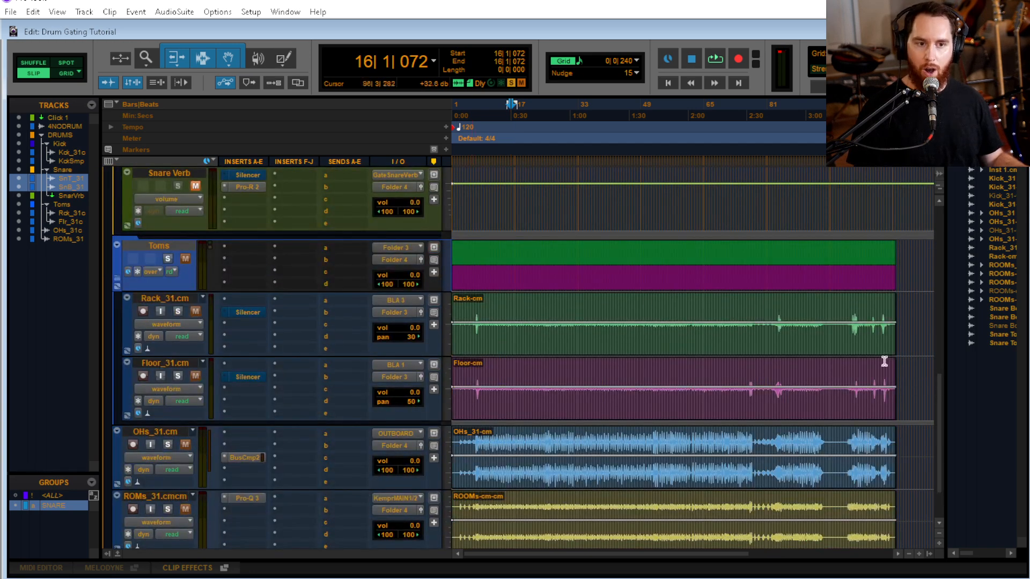
left_click(769, 314)
key("ctrl+]")
key("ctrl+]")
key("ctrl+]")
key("ctrl+]")
key("ctrl+]")
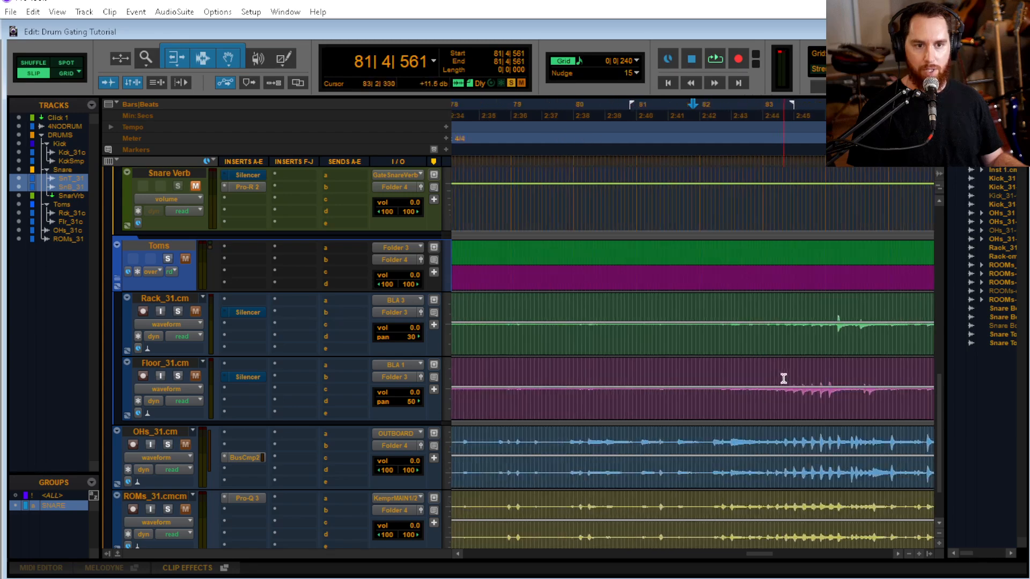
scroll(742, 367, "right", 6)
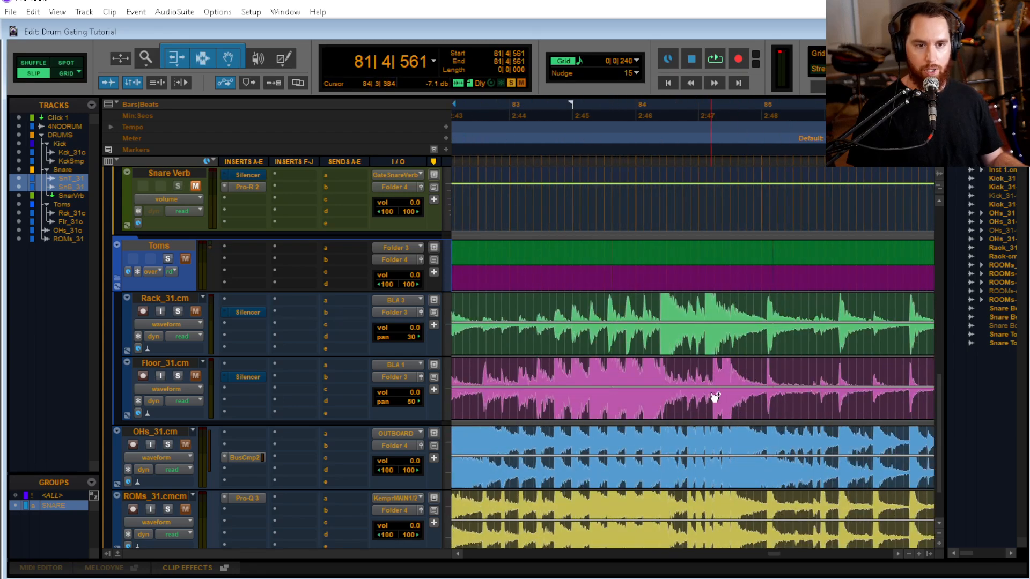
left_click(583, 377)
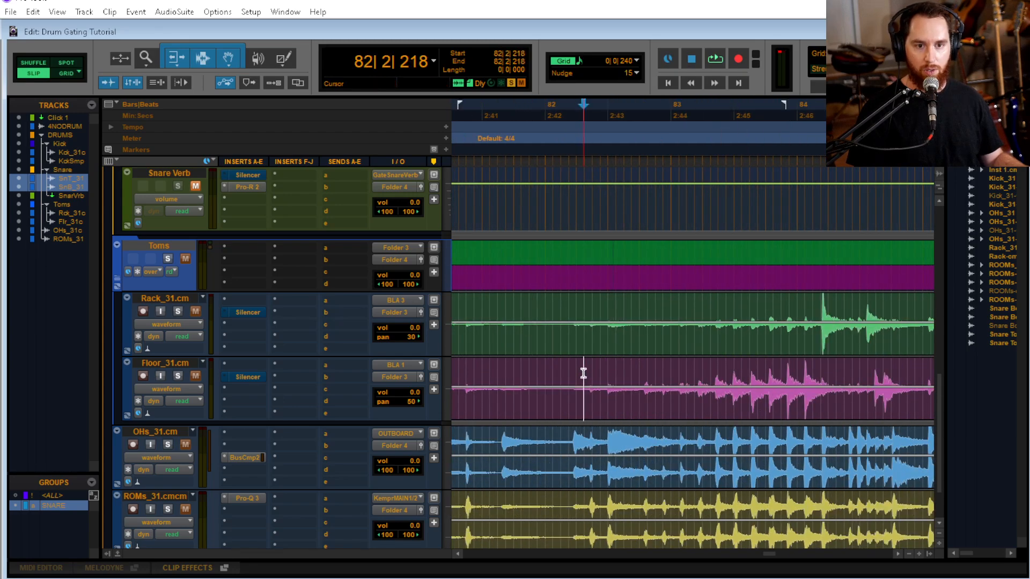
left_click(253, 381, "ctrl")
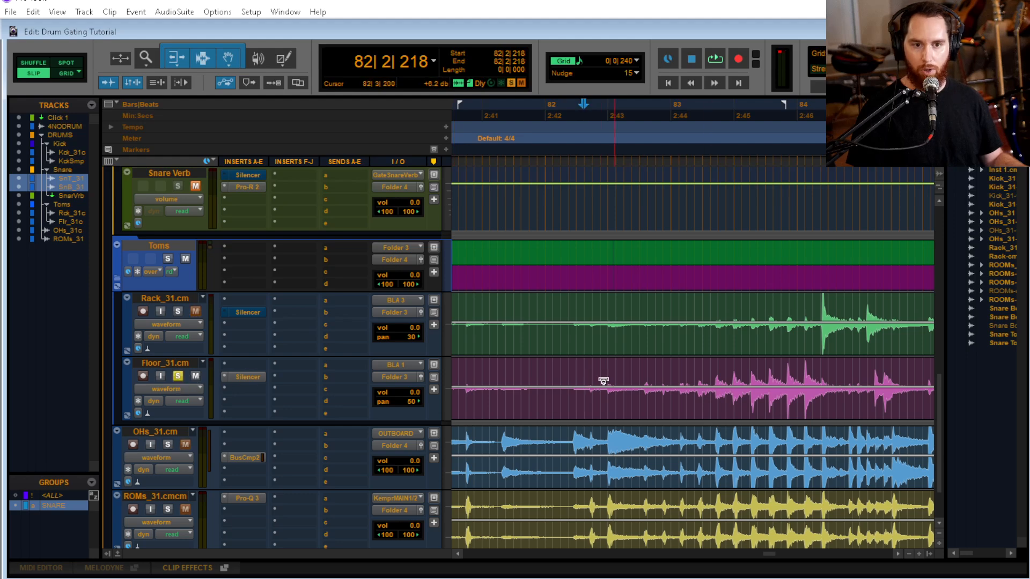
Play the gated floor tom from 82|1|072 and inspect its Silencer settings
left_click(548, 382)
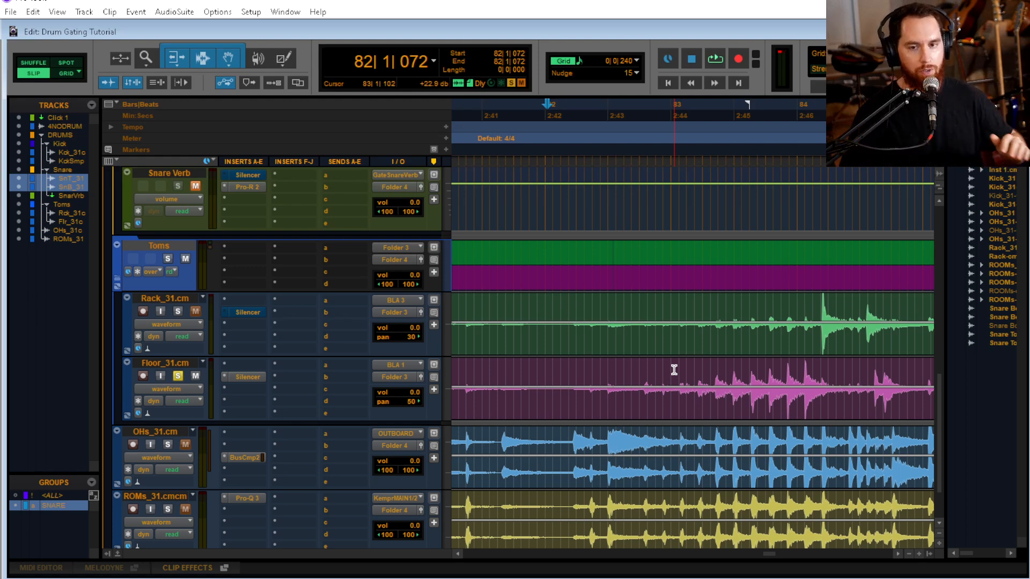
key("space")
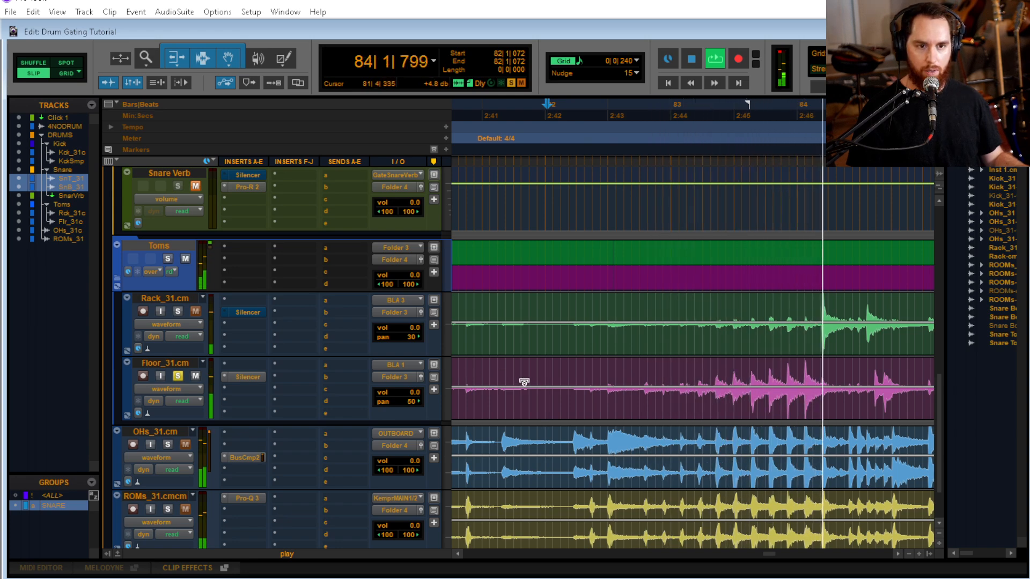
key("space")
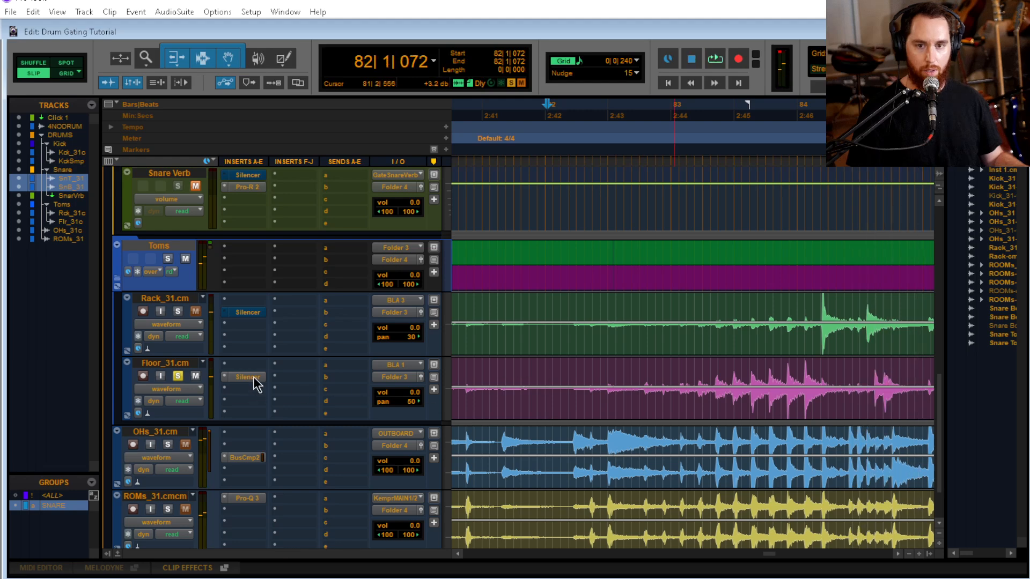
left_click(247, 377)
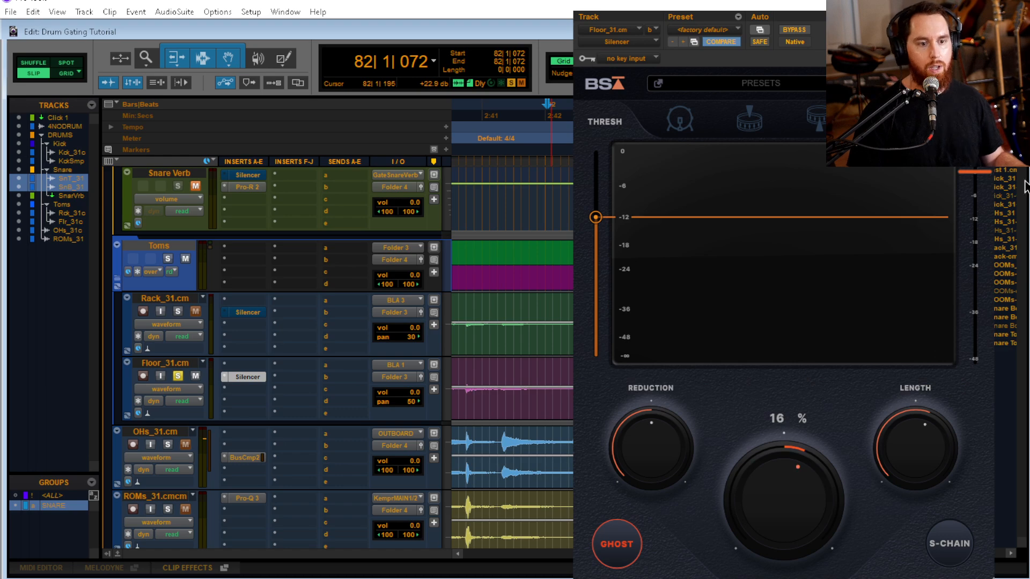
left_click(985, 5)
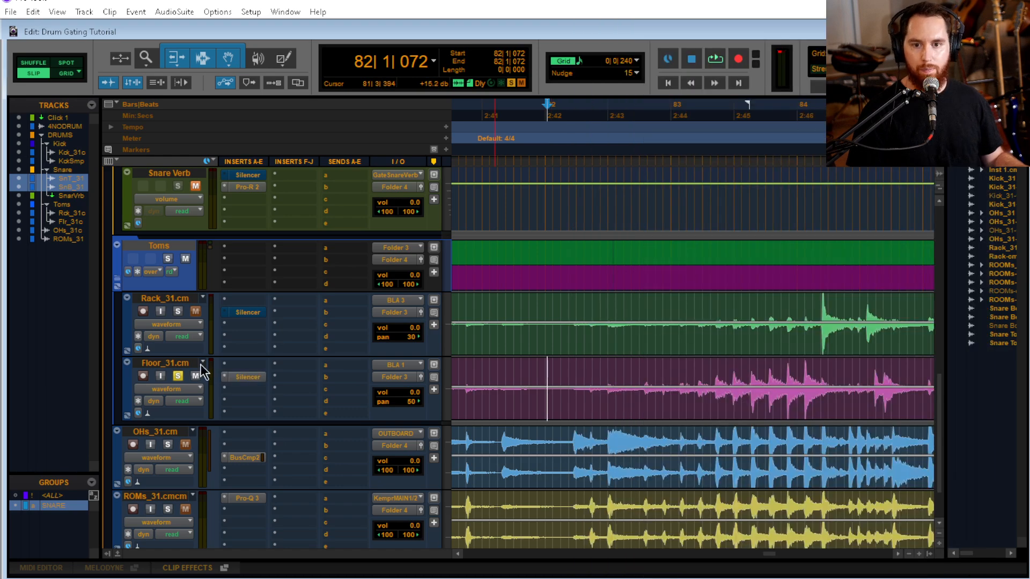
Display the Silencer Threshold automation on the Floor_31.cm track
left_click(183, 393)
mouse_move(231, 519)
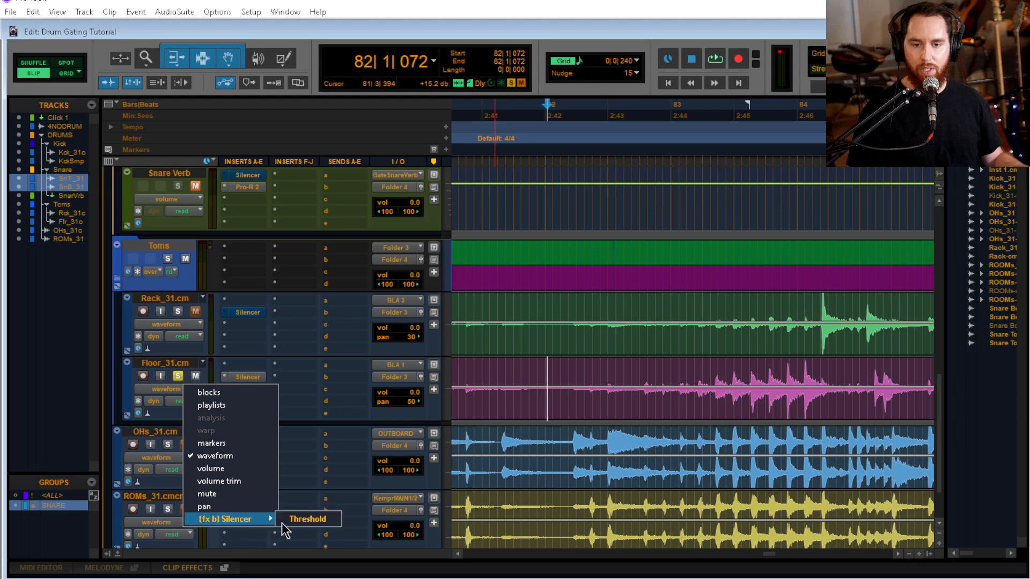
left_click(310, 518)
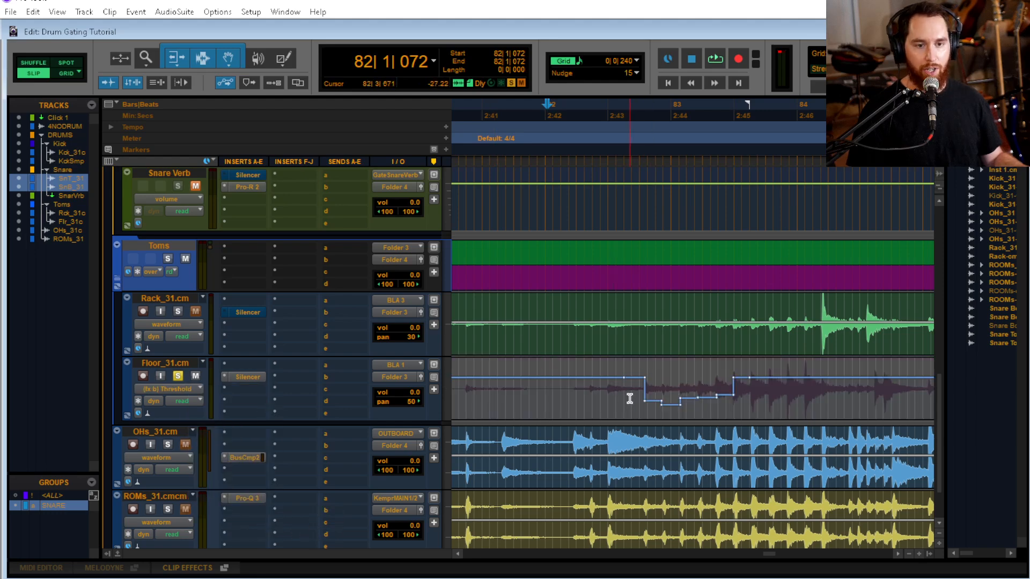
Compare the floor tom's threshold dips with those on both snares around bar 83, and play from 82|3|384
scroll(628, 398, "up", 4)
scroll(637, 379, "down", 2)
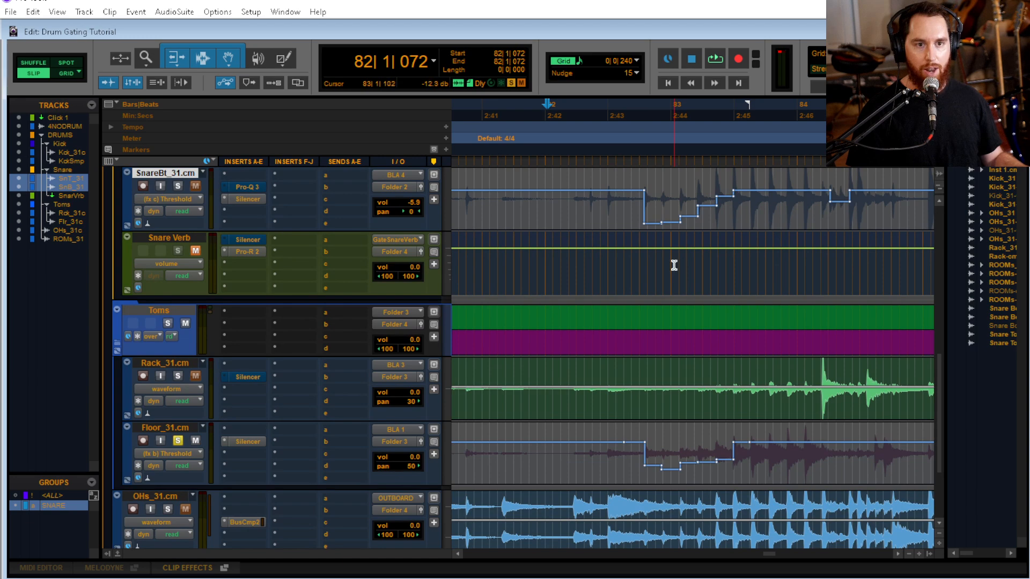
scroll(674, 265, "up", 1)
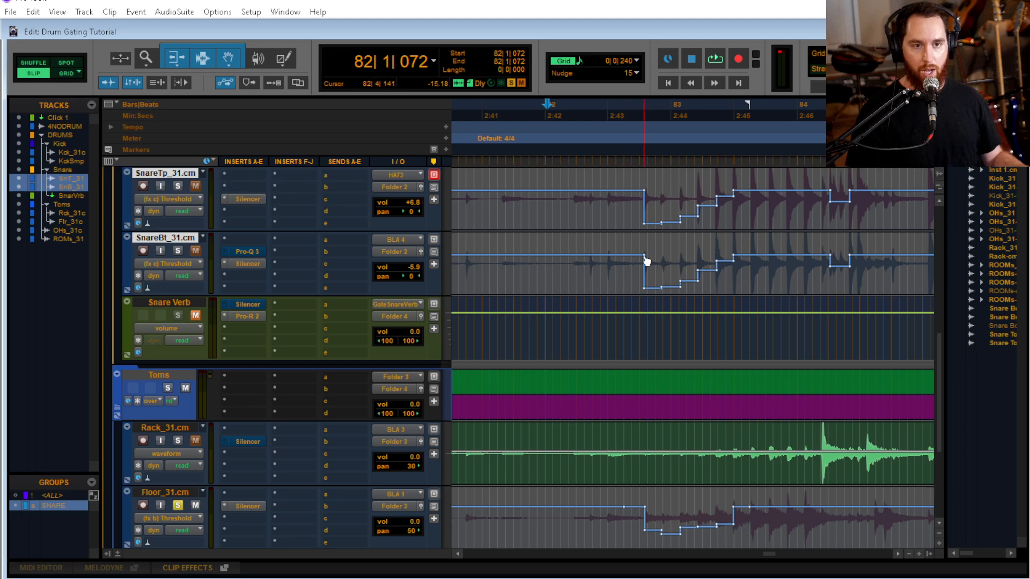
scroll(654, 261, "up", 1)
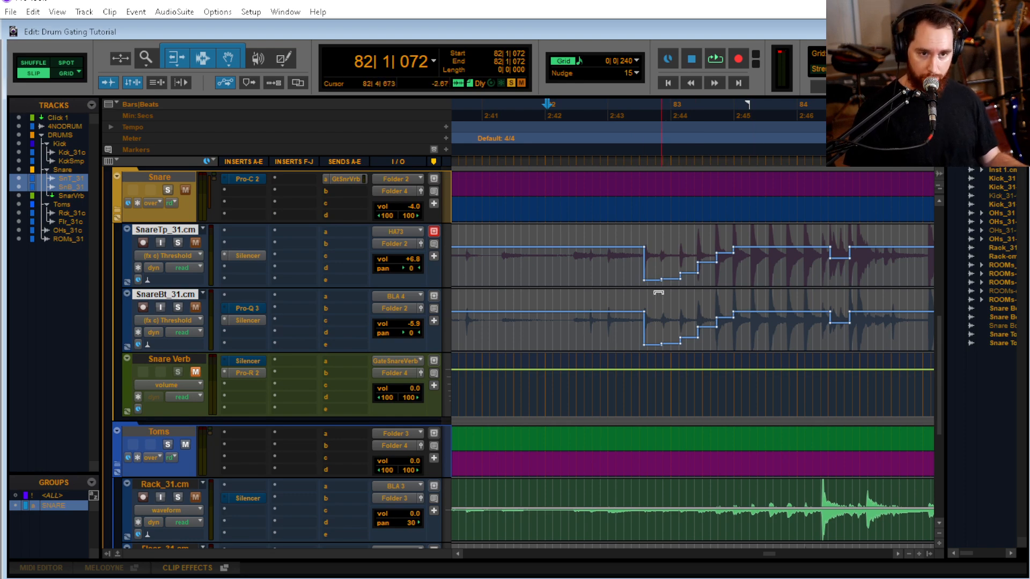
scroll(649, 293, "down", 2)
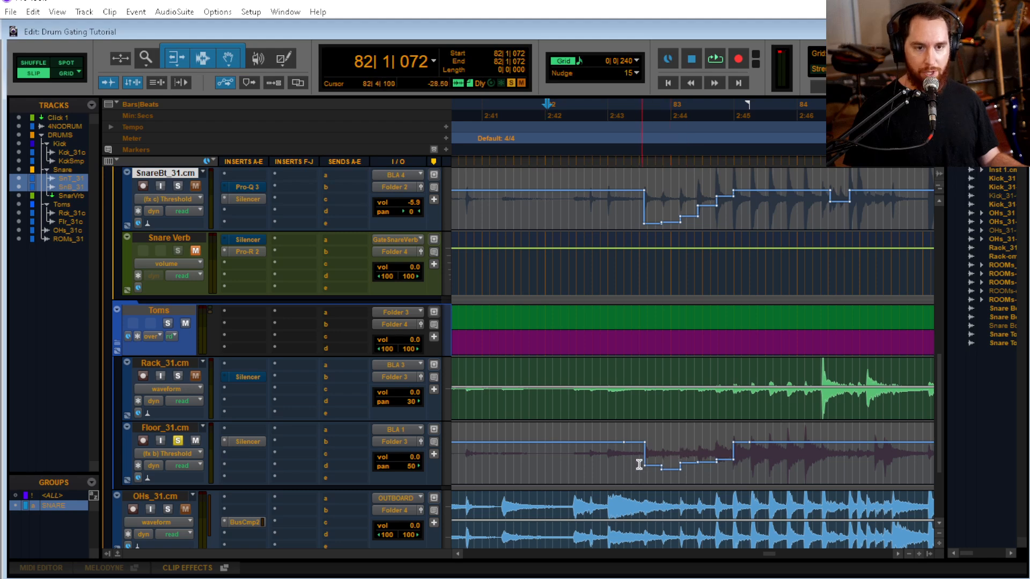
left_click(621, 461)
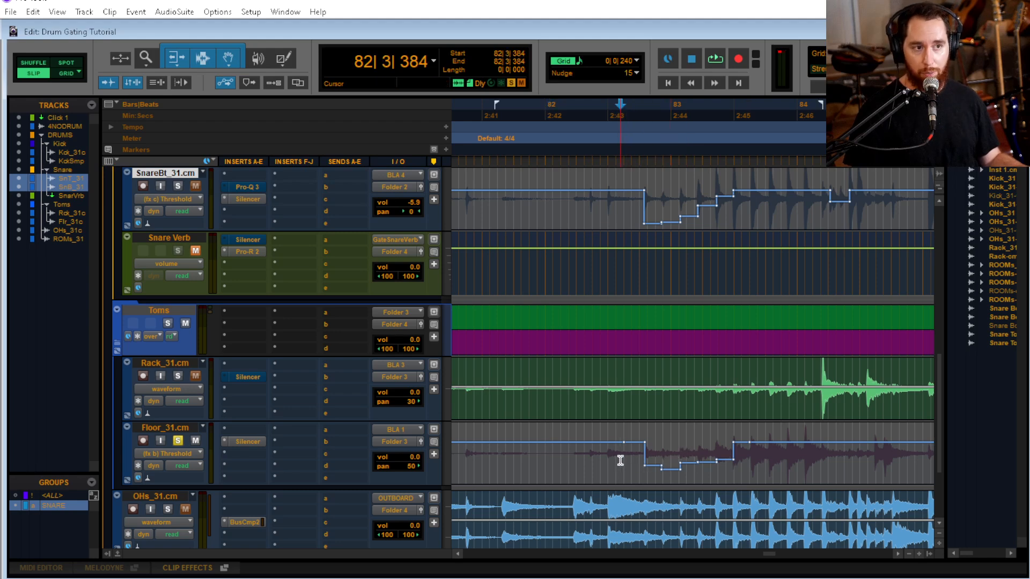
key("space")
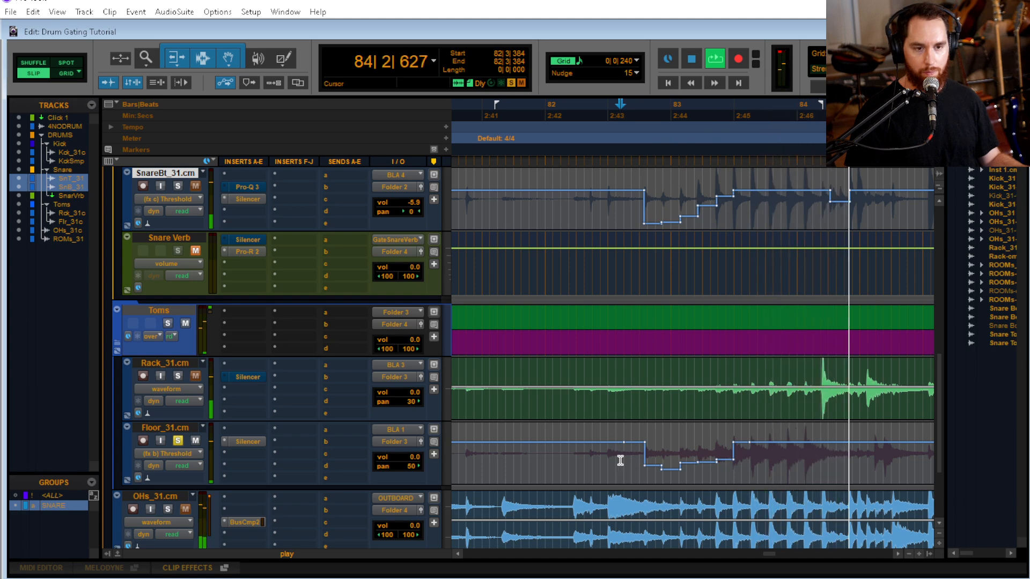
key("space")
Clear the floor tom's threshold dips between 82|2|443 and about bar 84, and place the cursor on the hit at 82|4|180
left_click_drag(784, 466, 591, 471)
left_click(590, 471)
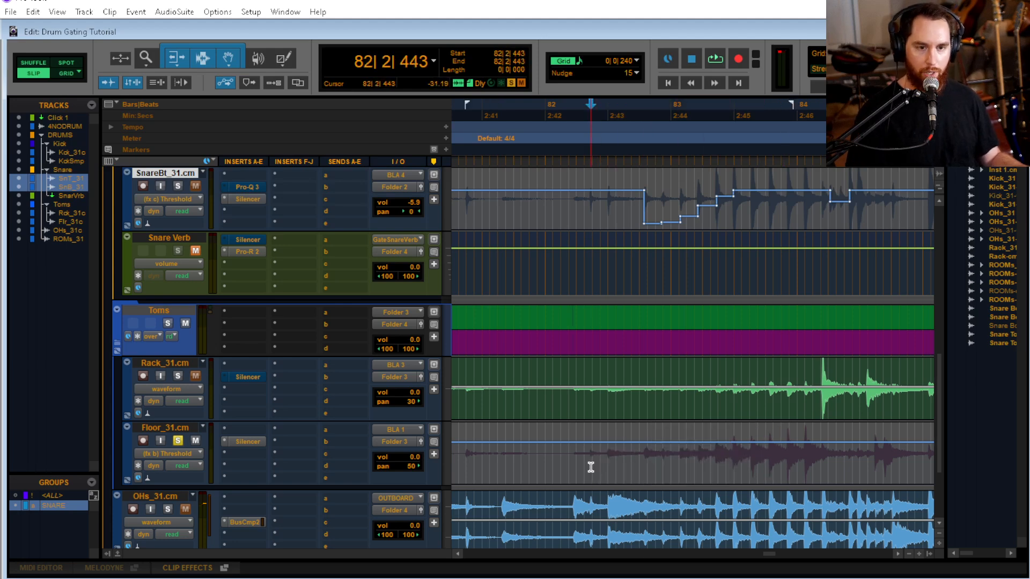
left_click(606, 464)
key("Tab")
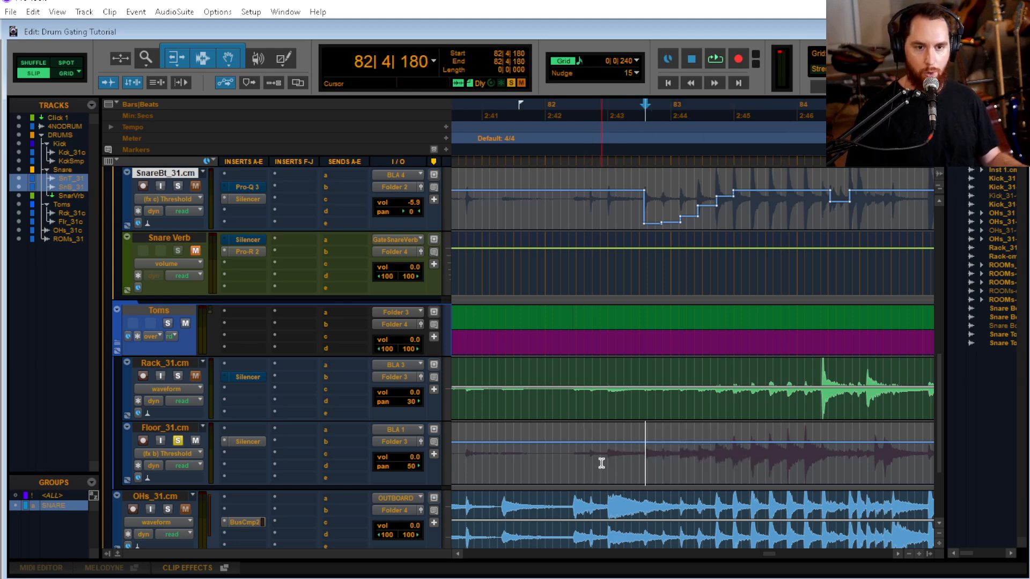
Play the floor tom from 82|2|852 and again from 82|4|180 to check where the first hit falls
left_click(604, 471)
key("space")
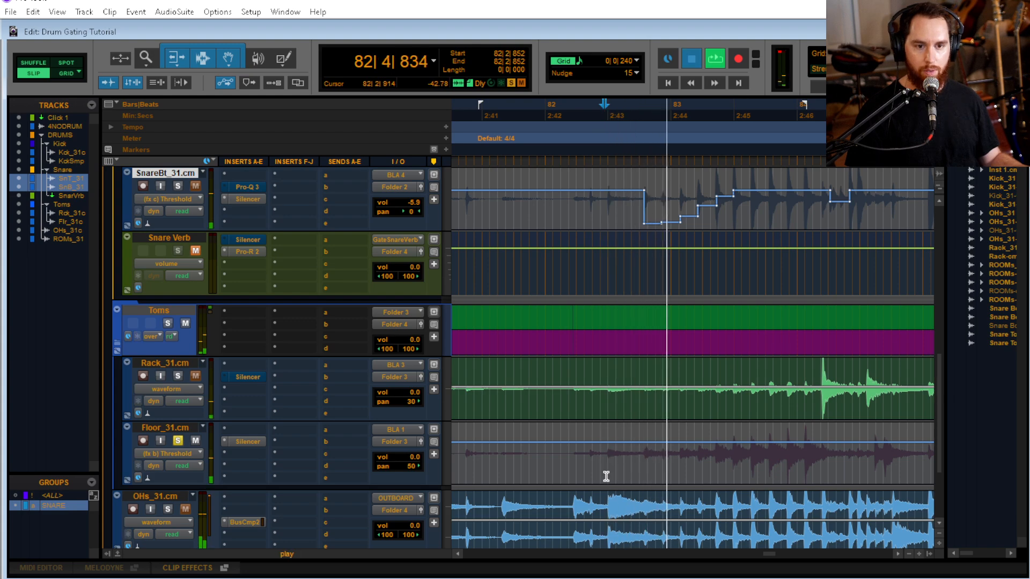
key("space")
key("Tab")
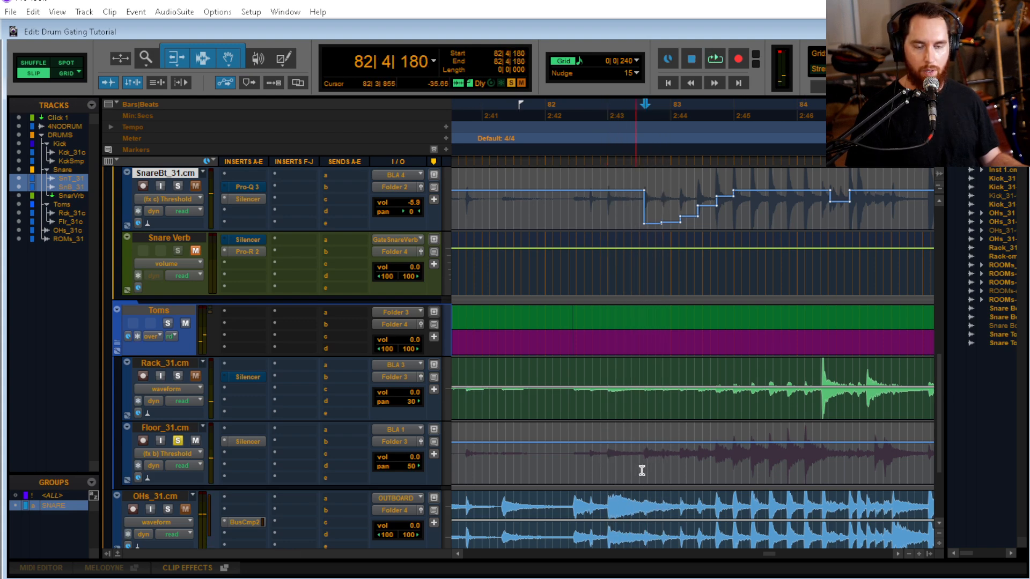
key("space")
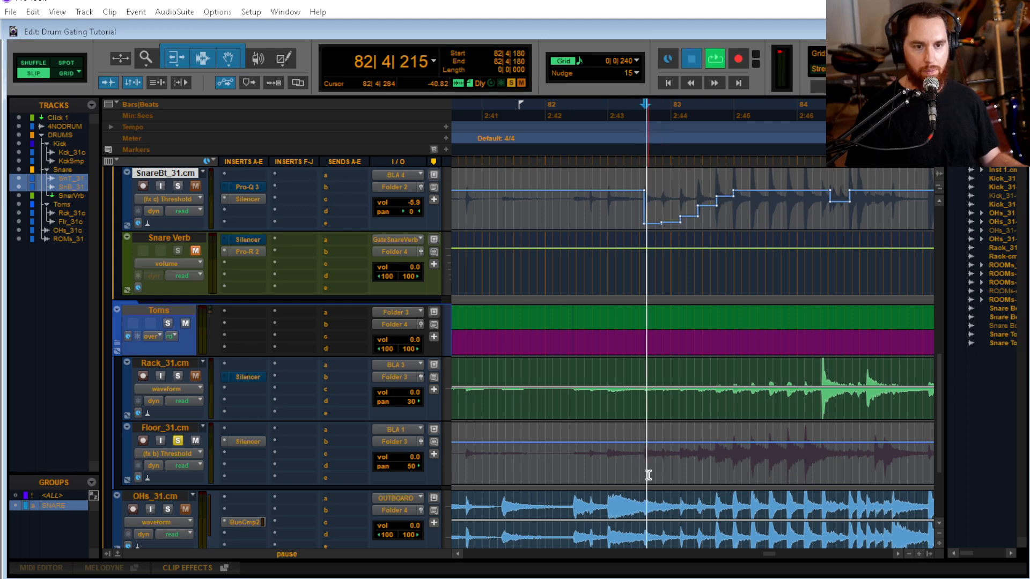
key("space")
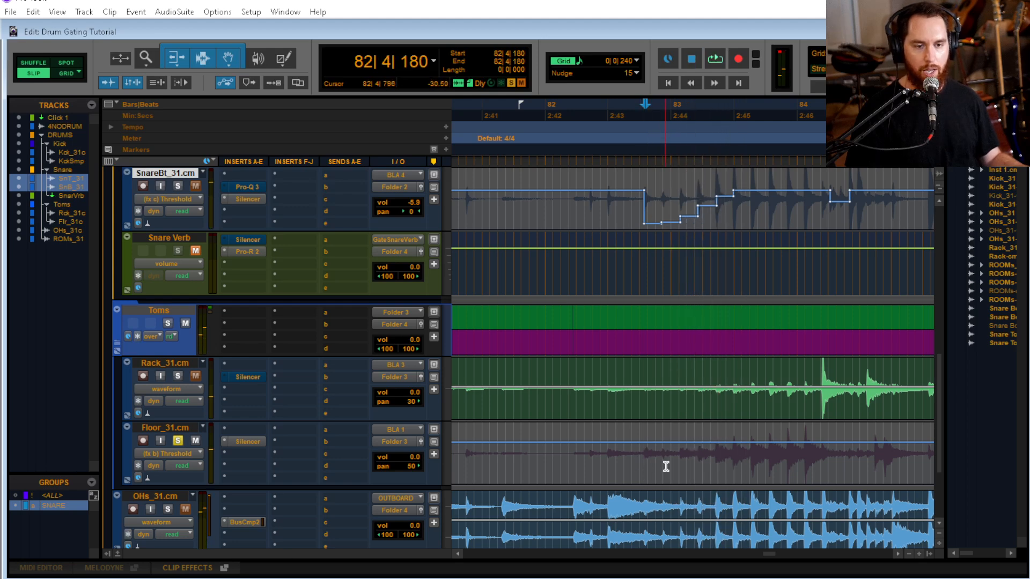
Audition the floor tom from 82|4|180 and slightly lower its threshold automation from there to 83|2|416
key("ctrl+bracketright")
key("space")
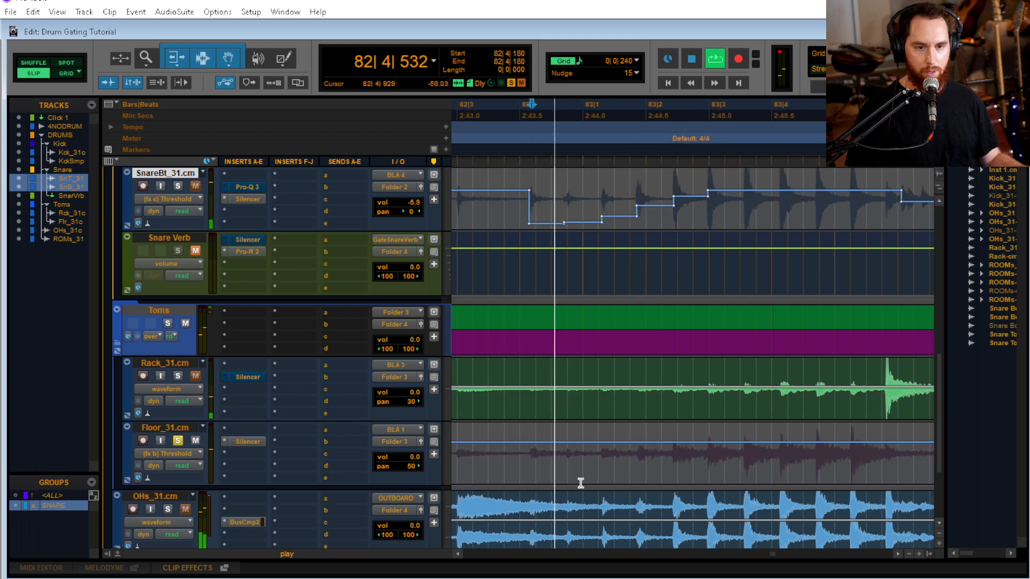
key("space")
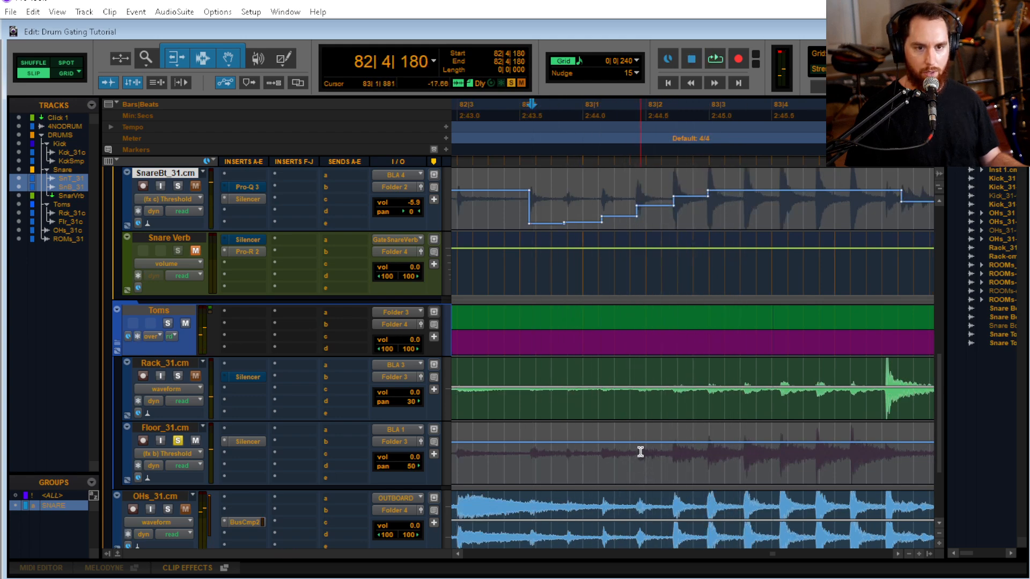
left_click_drag(532, 457, 631, 489)
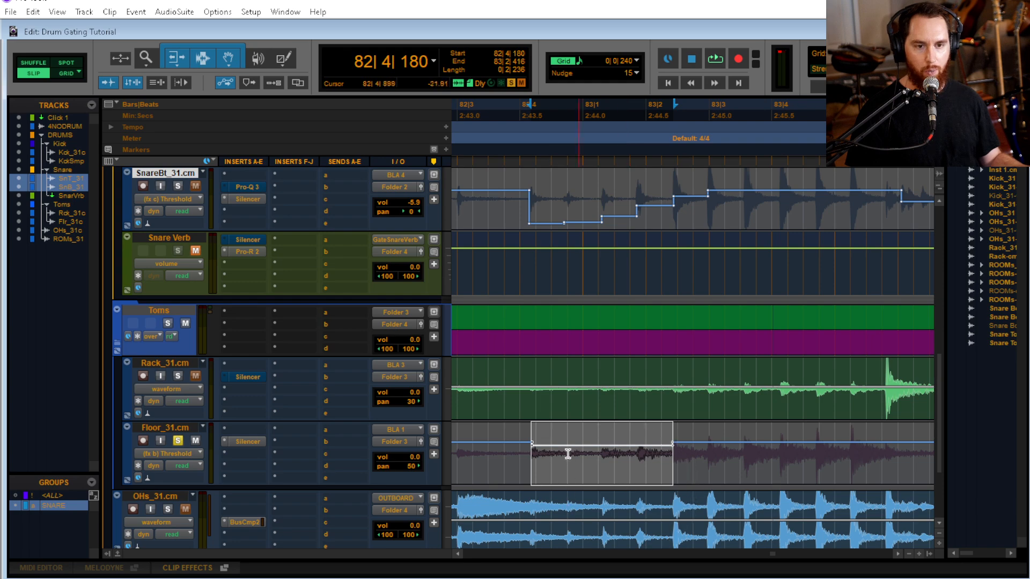
Select the floor tom's threshold automation from 82|4|180 to 83|1|833 and lower it further
left_click(511, 452)
key("Tab")
key("shift+Tab")
key("shift+Tab")
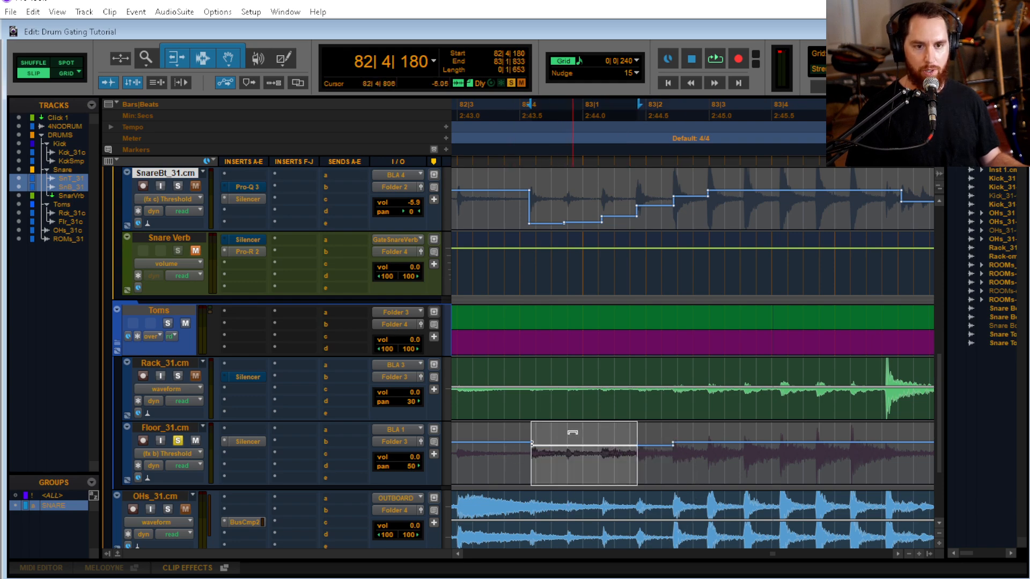
left_click_drag(573, 432, 572, 537)
Select the floor tom's threshold automation from the hit at 82|4|180 to 83|1|299 and lower it further
left_click(514, 460)
key("Tab")
key("Tab")
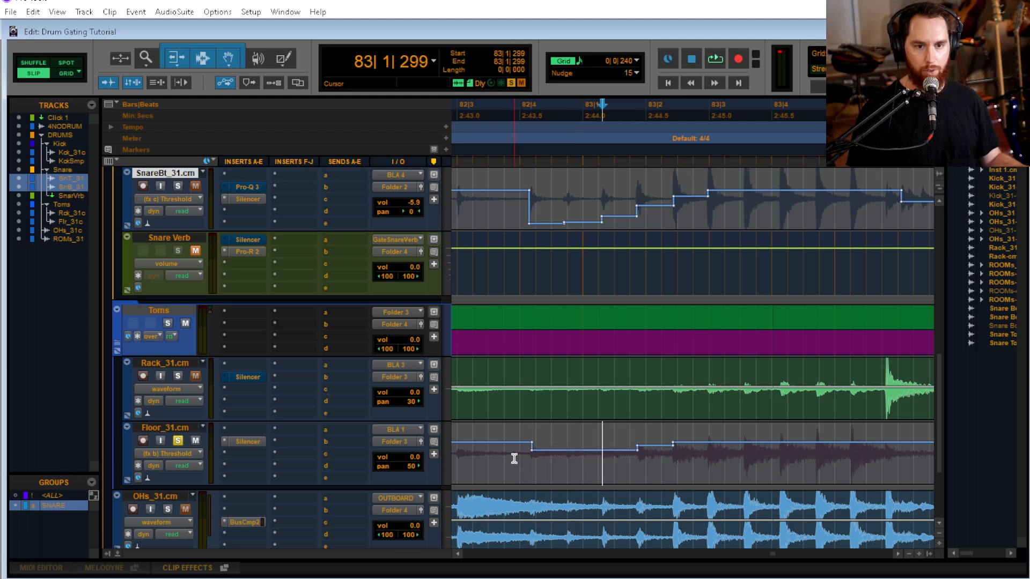
left_click(514, 459)
key("Tab")
key("shift+Tab")
key("shift+Tab")
left_click(506, 453)
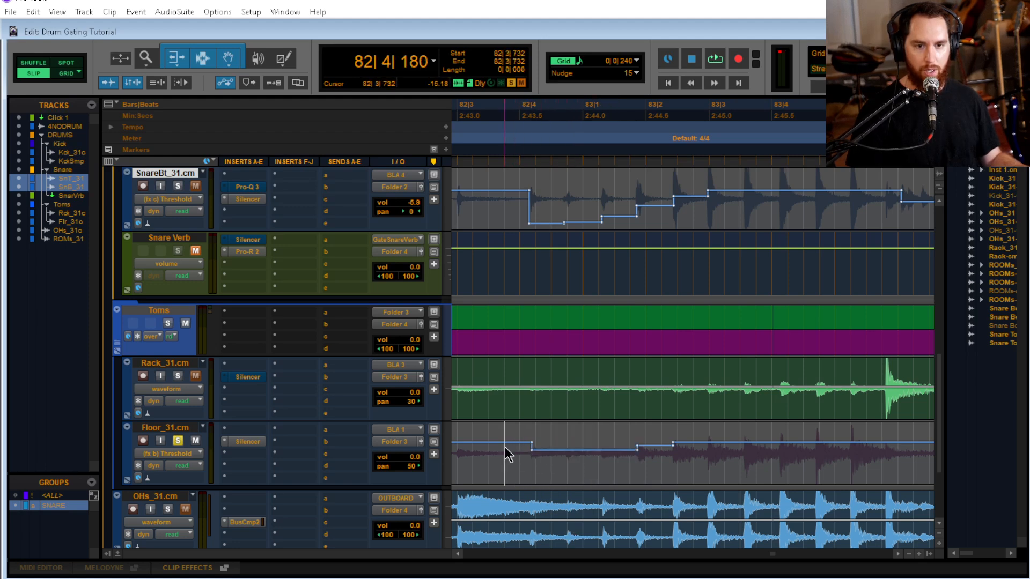
key("Tab")
key("shift+Tab")
left_click_drag(585, 440, 582, 571)
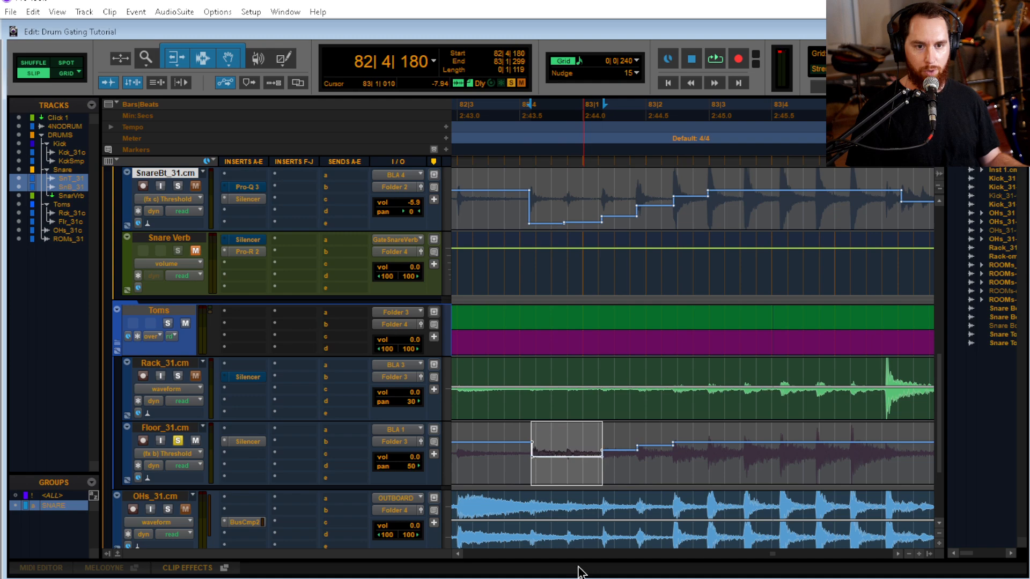
Reselect the lowered floor tom range from 82|4|180 to 83|1|299, and audition the track from 82|3|927
left_click(507, 444)
key("Tab")
key("shift+Tab")
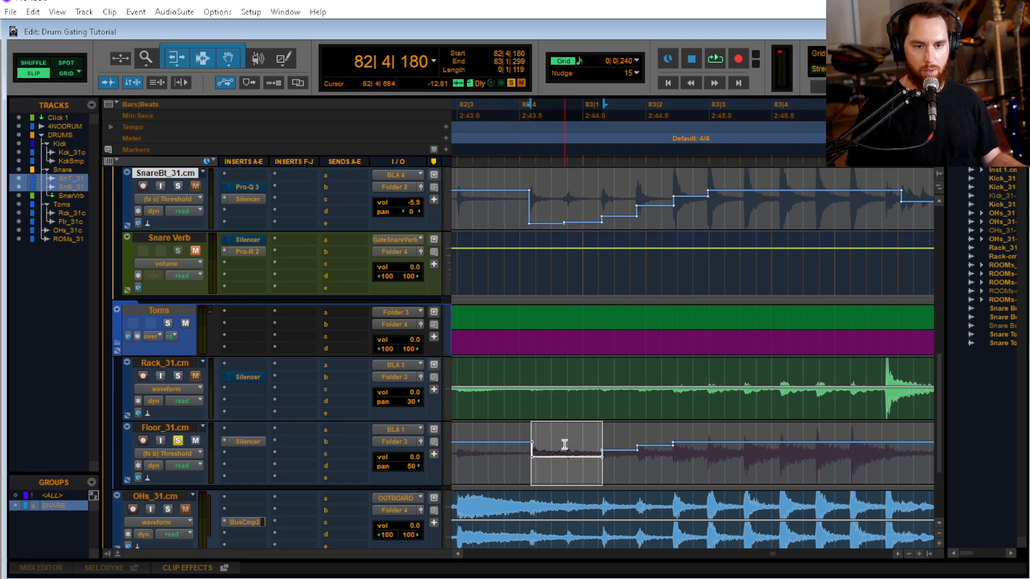
left_click(518, 448)
key("space")
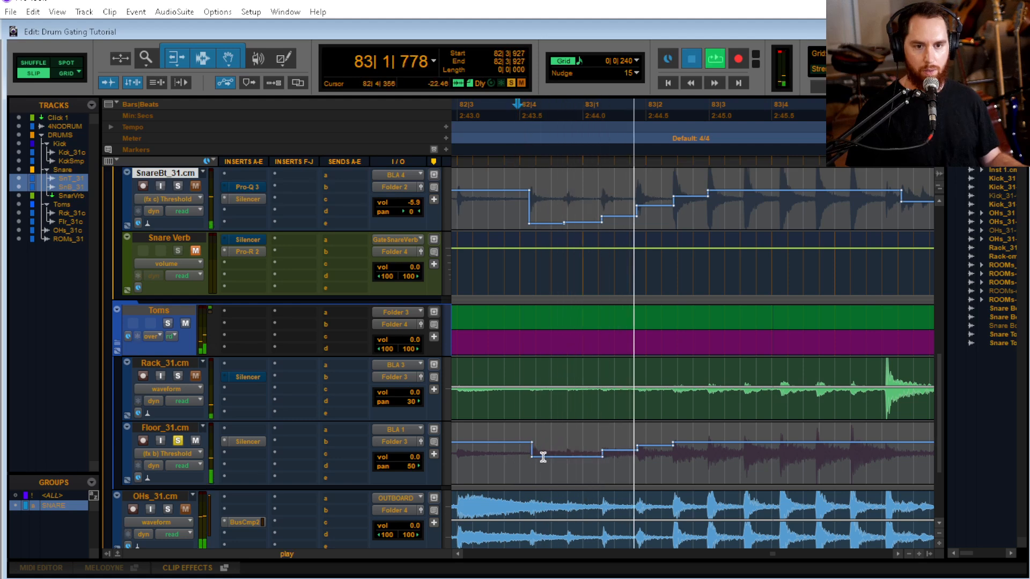
key("space")
Locate the floor tom's second hit at 82|4|720 and slightly lower the threshold from there to 83|1|299
key("Tab")
key("Tab")
left_click(563, 453)
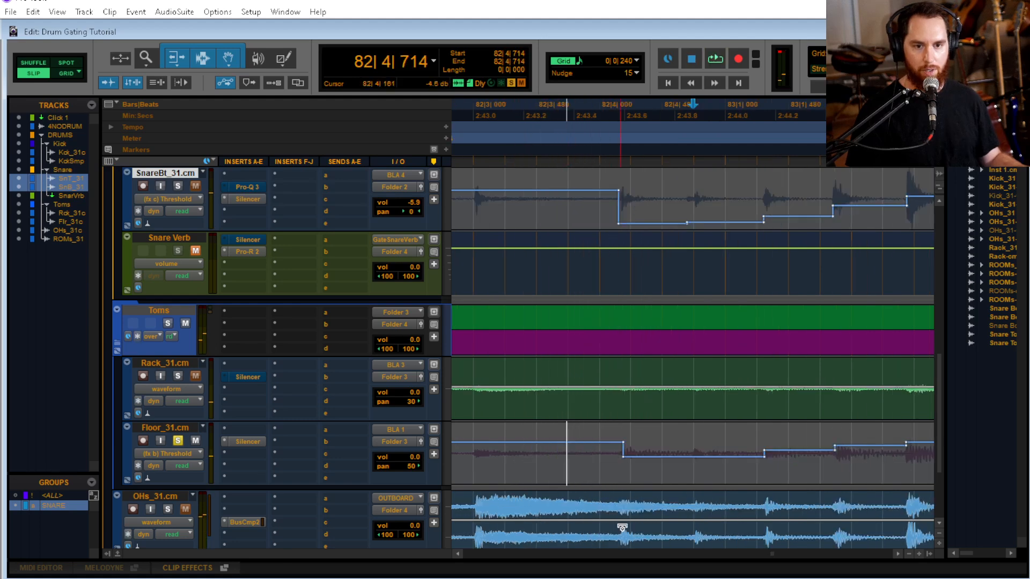
key("ctrl+bracketright")
key("ctrl+bracketright")
key("ctrl+bracketright")
key("ctrl+bracketright")
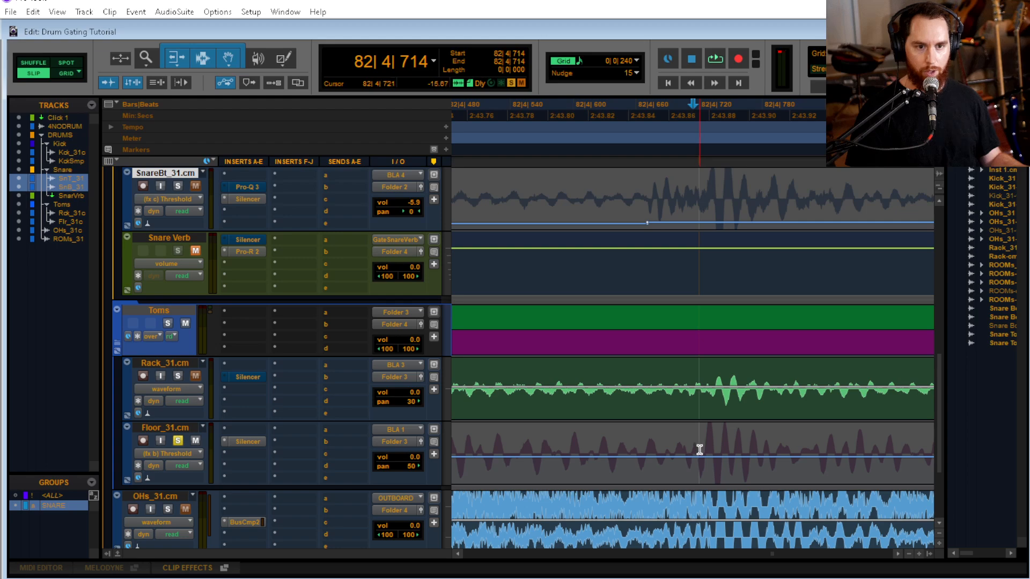
left_click(699, 450)
key("ctrl+bracketright")
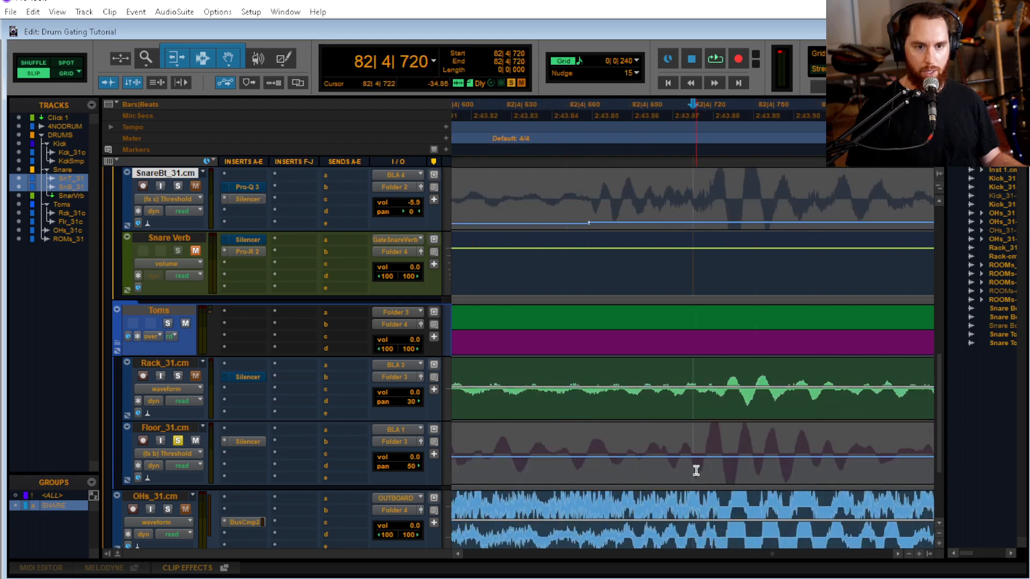
key("ctrl+bracketleft")
key("ctrl+bracketleft")
key("ctrl+bracketleft")
key("ctrl+bracketleft")
key("ctrl+bracketleft")
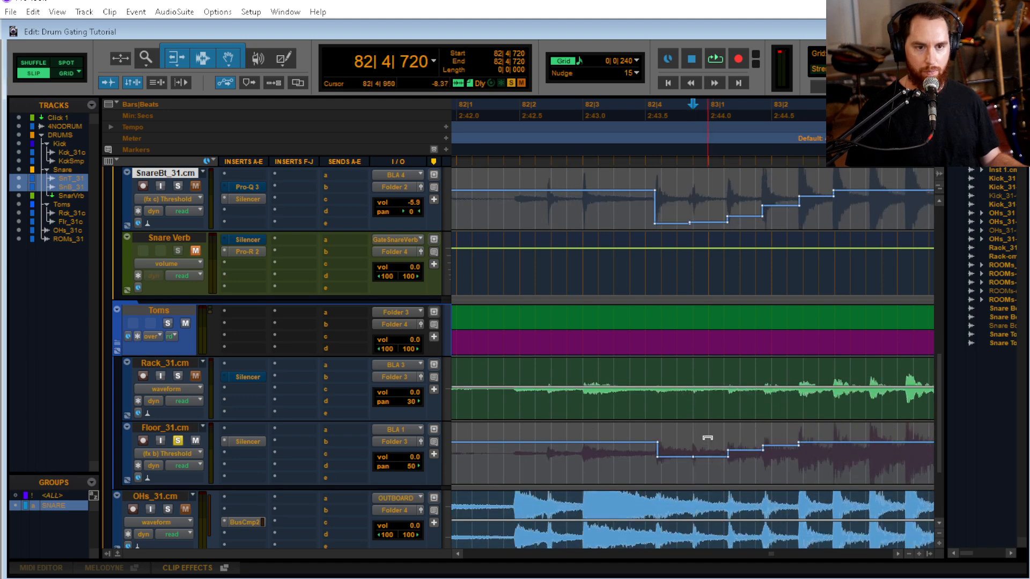
Audition the floor tom from 82|3|579, lower the second hit's threshold step to about -26.76, and replay from 82|3|108
left_click(621, 464)
key("space")
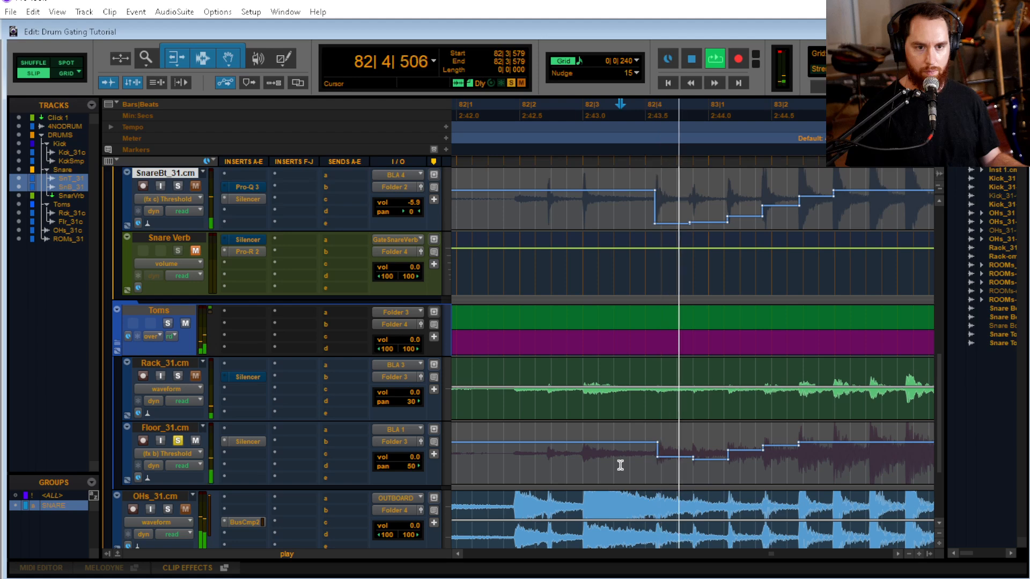
key("space")
mouse_move(709, 462)
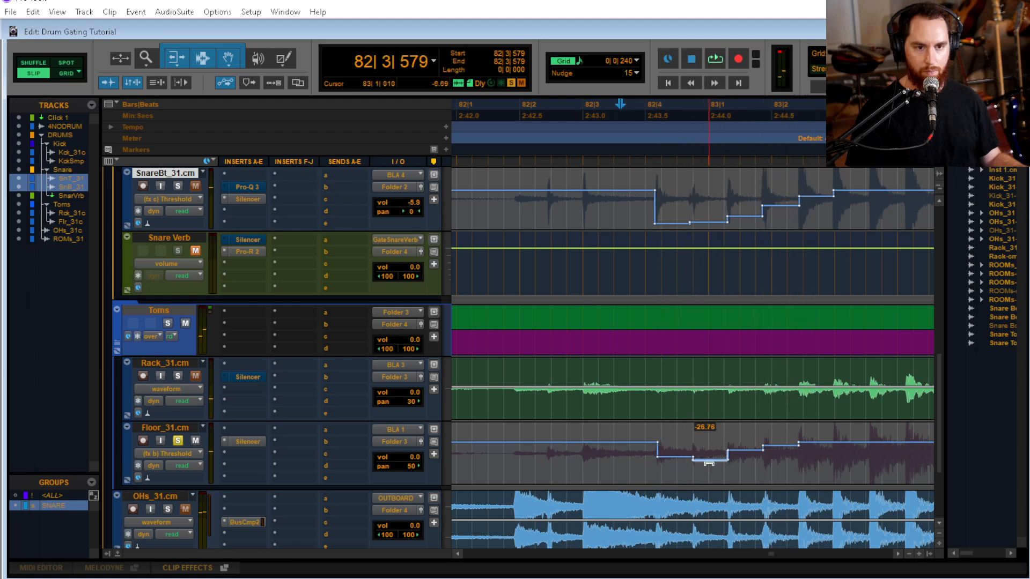
left_click(593, 453)
key("space")
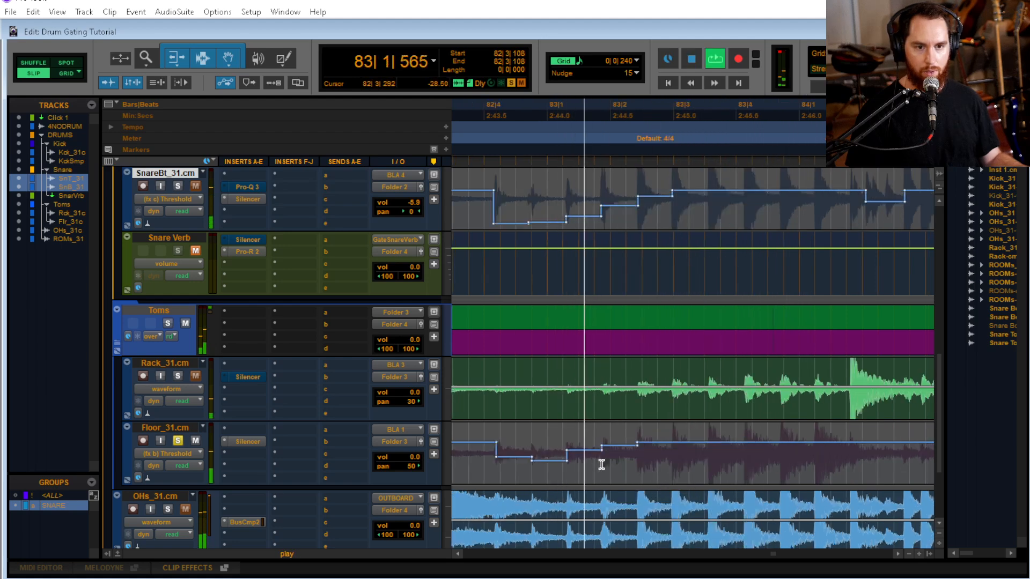
key("space")
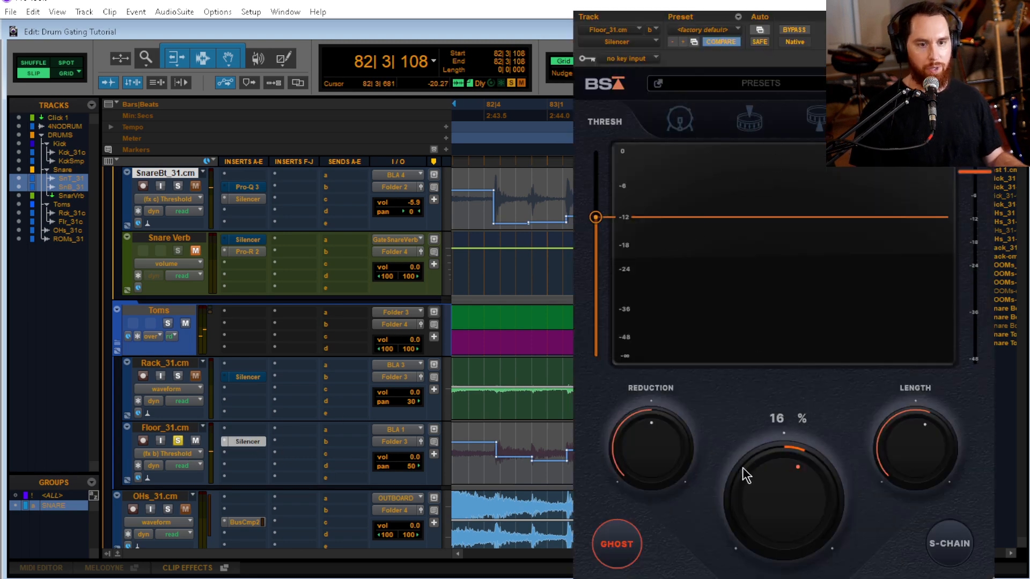
Enable automation of the Debleed parameter for the floor tom's Silencer and close the plug-in window
left_click(759, 30)
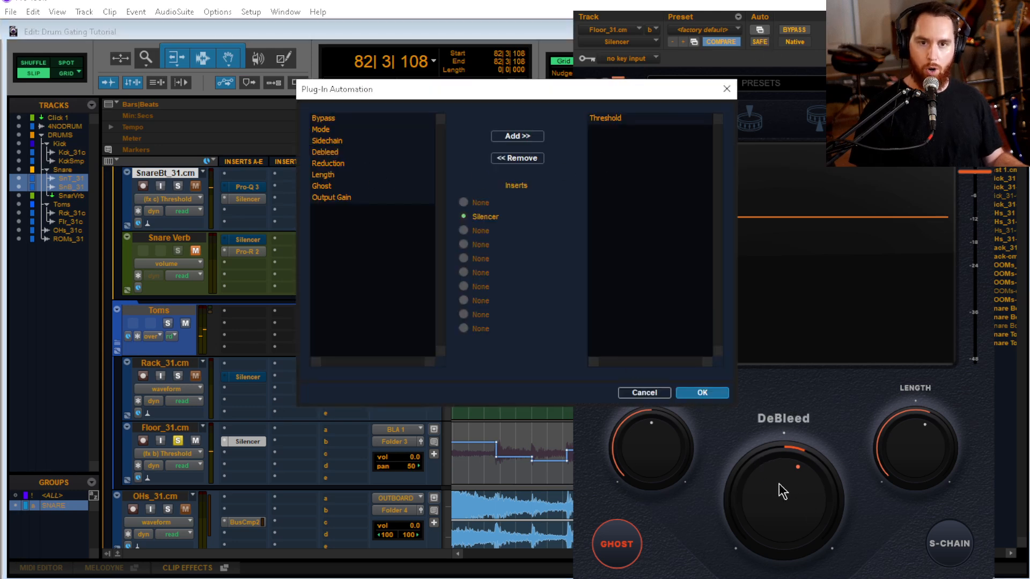
left_click(340, 154)
left_click(526, 137)
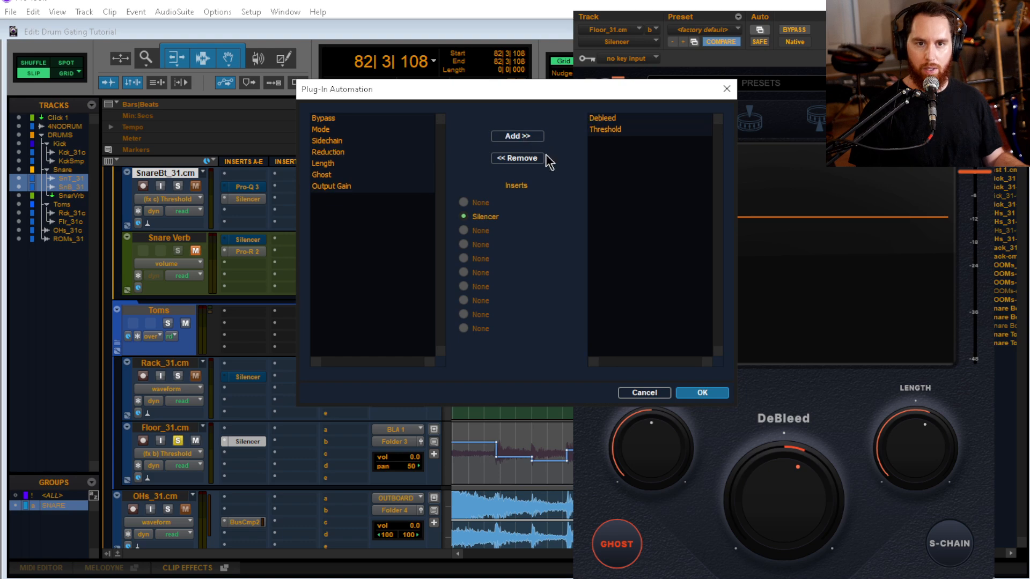
left_click(686, 397)
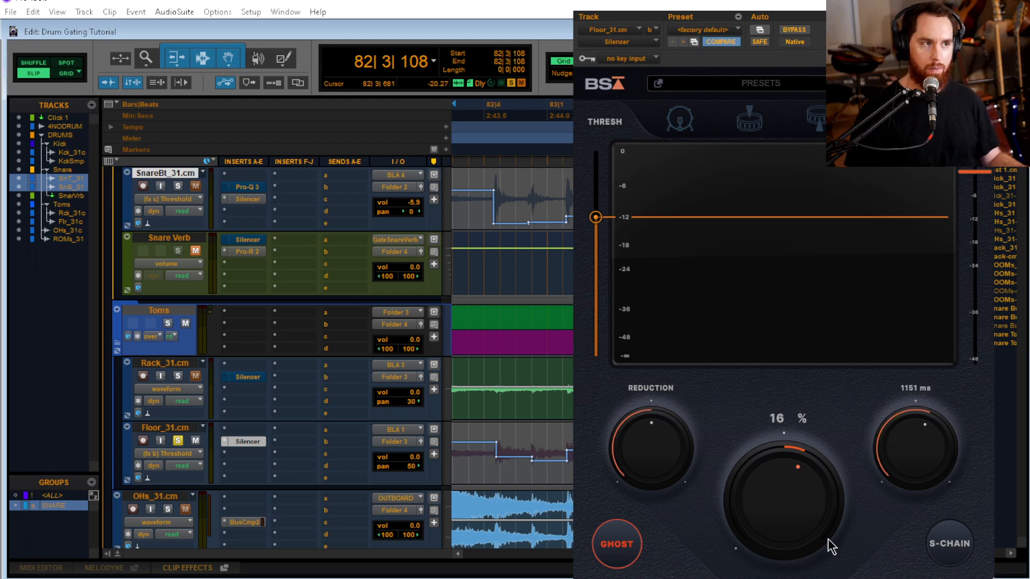
left_click(985, 4)
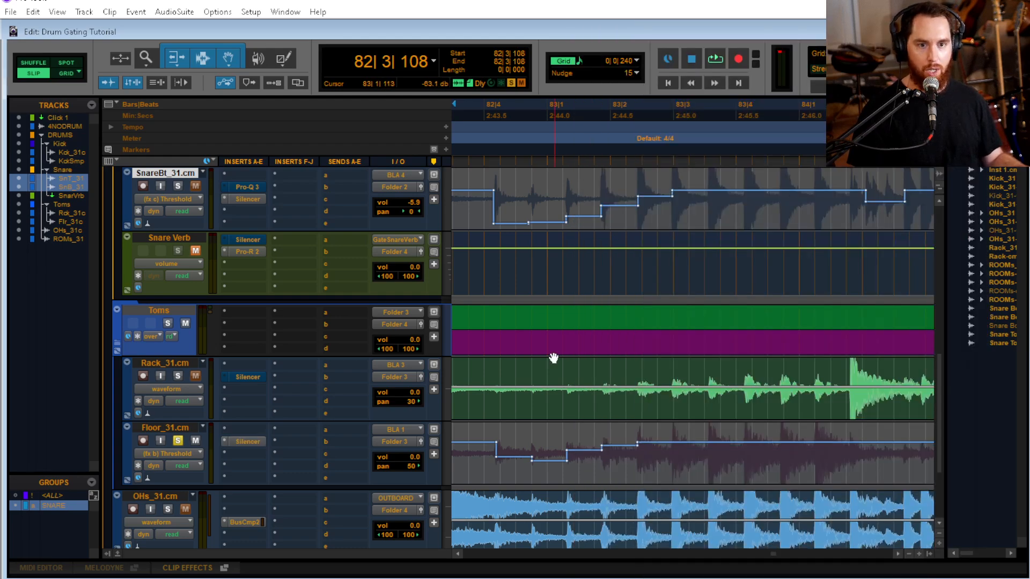
Display Silencer's Debleed automation on the floor tom track and place the cursor on the hit at 82|4|180
left_click(195, 457)
mouse_move(258, 441)
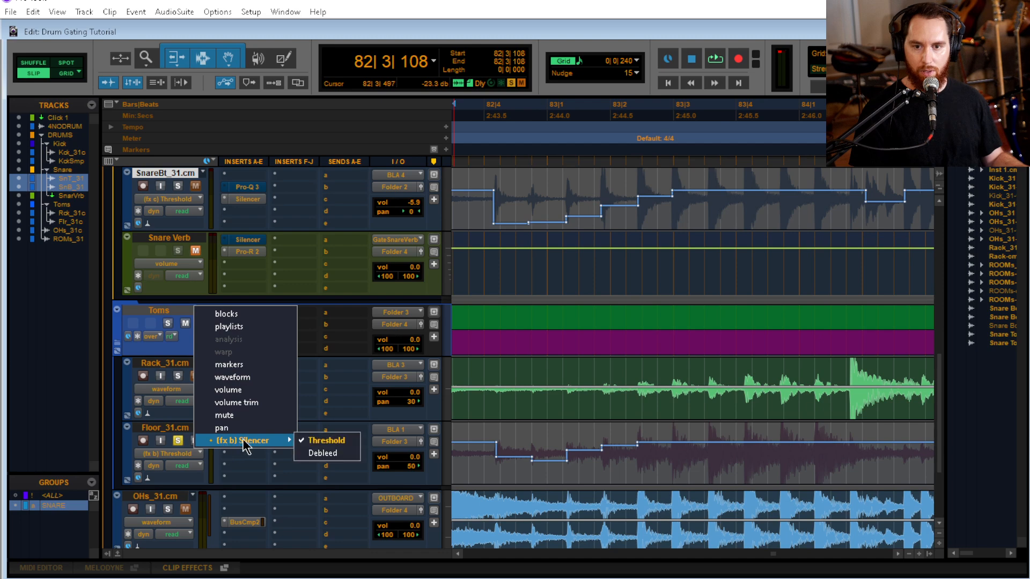
left_click(322, 451)
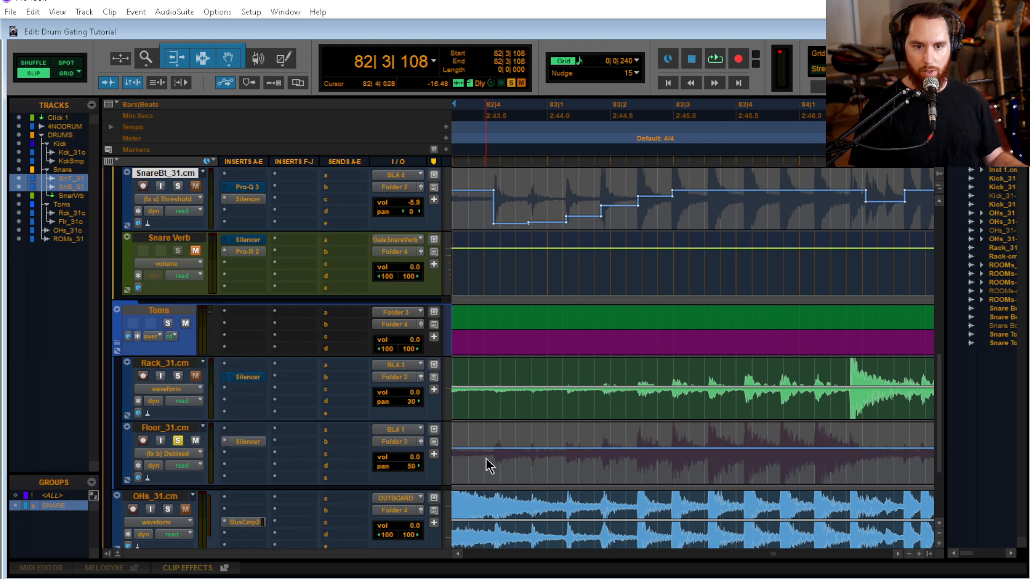
left_click(486, 460)
key("space")
key("space")
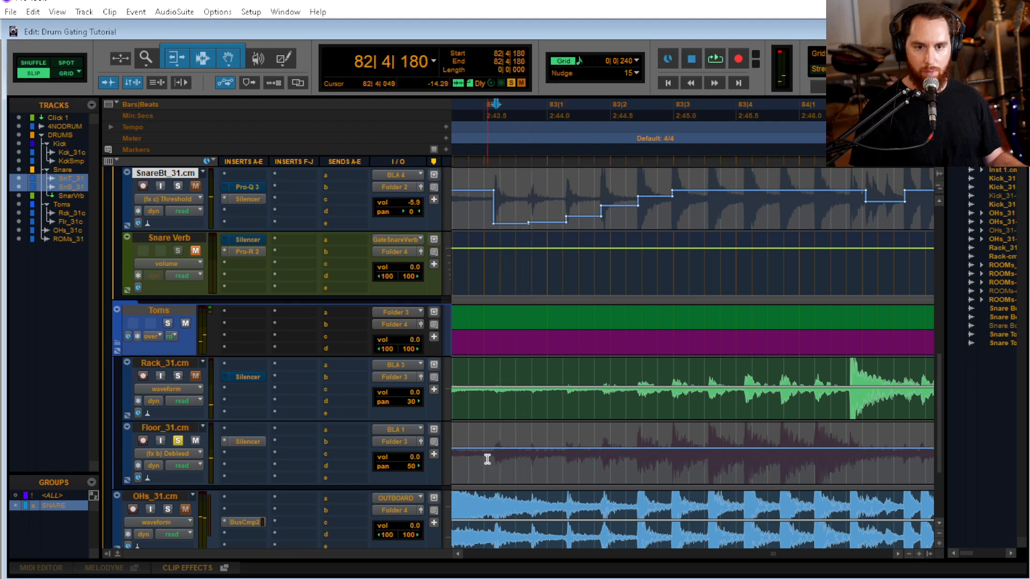
Add a Debleed ramp on the floor tom falling from 82|4|180 to 83|1|299, and audition it from 82|3|589
left_click_drag(495, 459, 567, 456)
left_click_drag(529, 406, 568, 448)
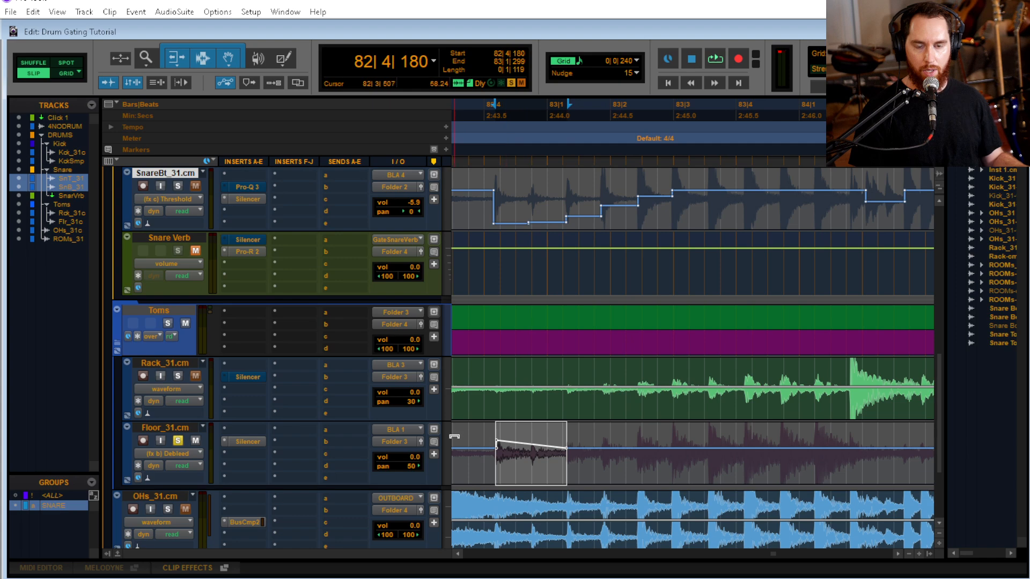
left_click(449, 458)
left_click(460, 449)
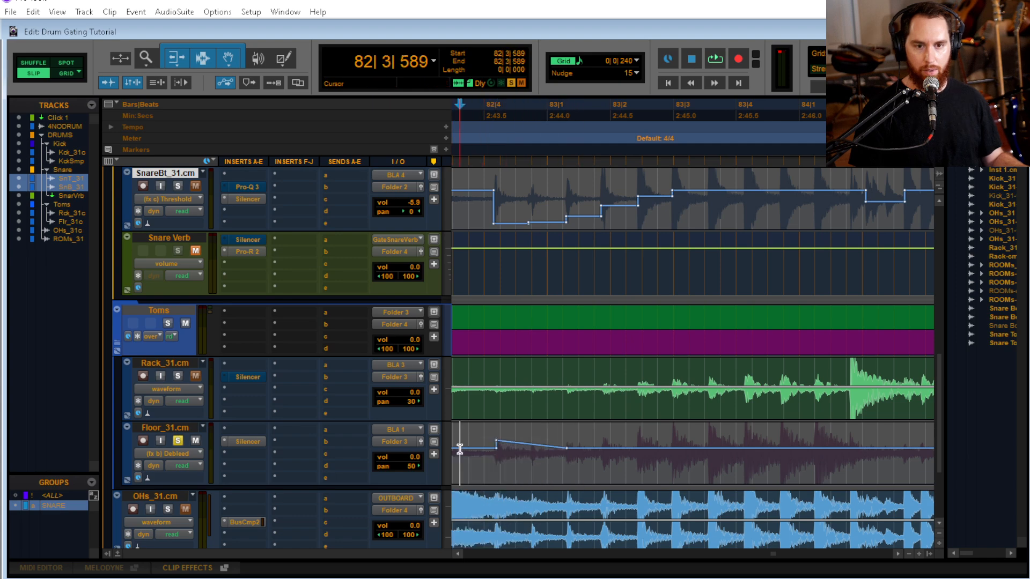
key("space")
Raise the Debleed breakpoint at 82|4|180 higher, replay the floor tom, and place the cursor at 82|3|753
key("space")
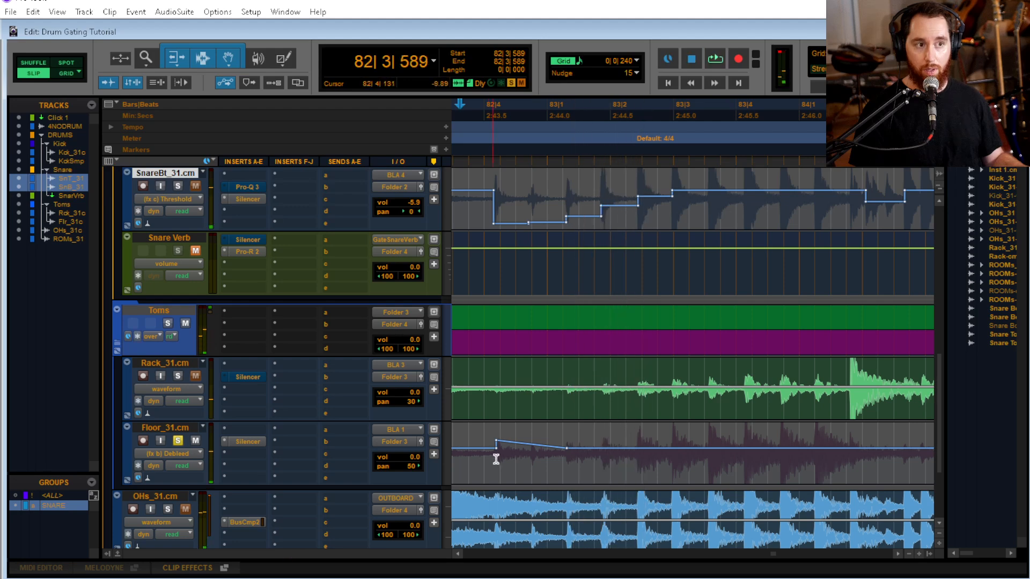
left_click_drag(498, 445, 496, 433)
key("space")
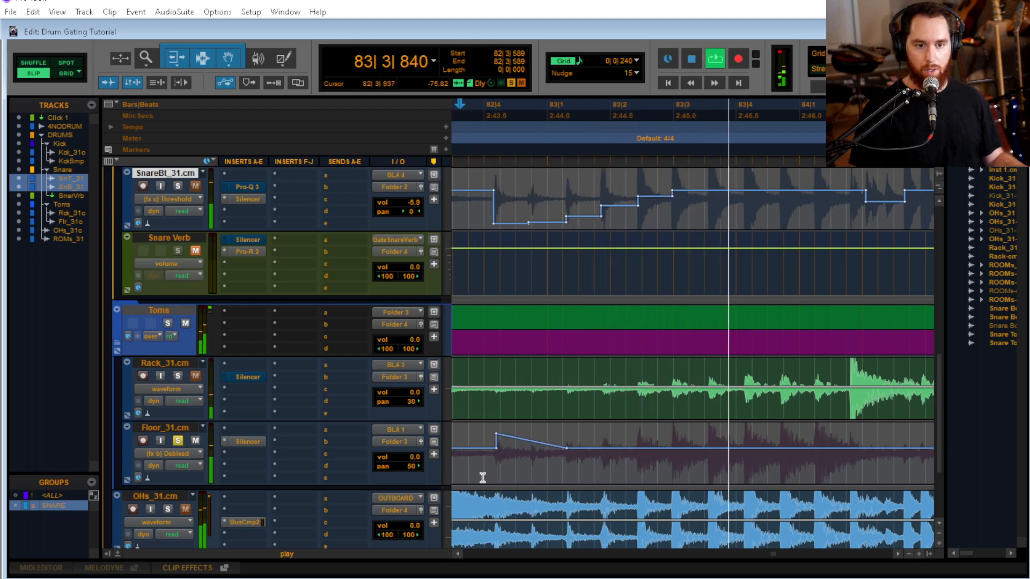
key("space")
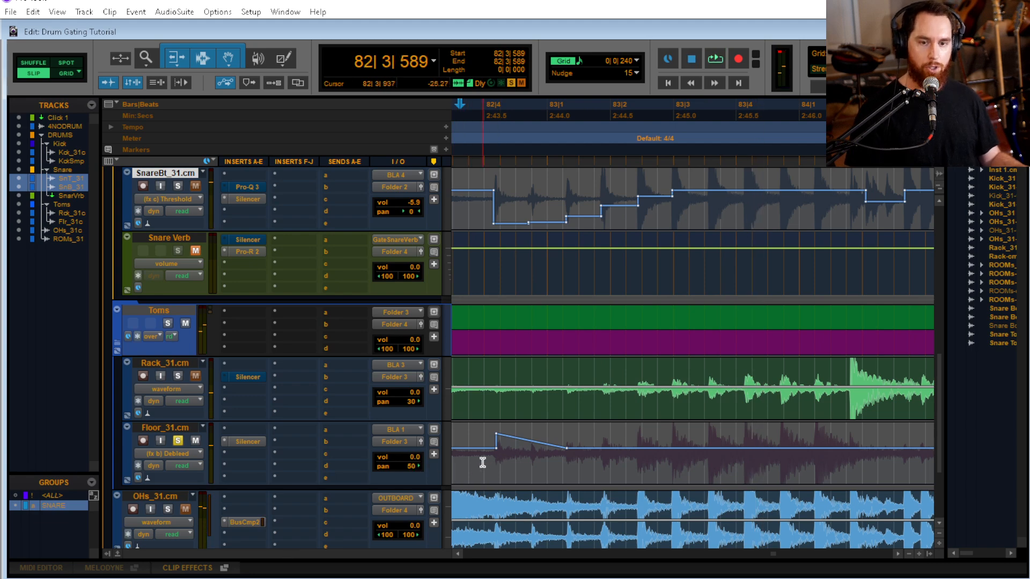
left_click(471, 462)
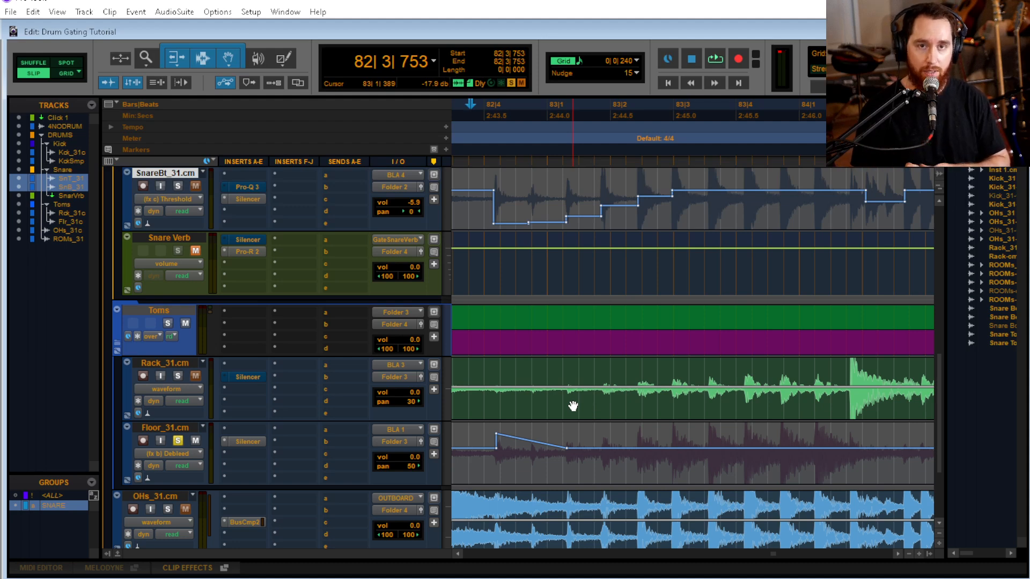
Insert FabFilter Pro-Q 3 below Silencer on the floor tom and bring its whole window into view
left_click(249, 454)
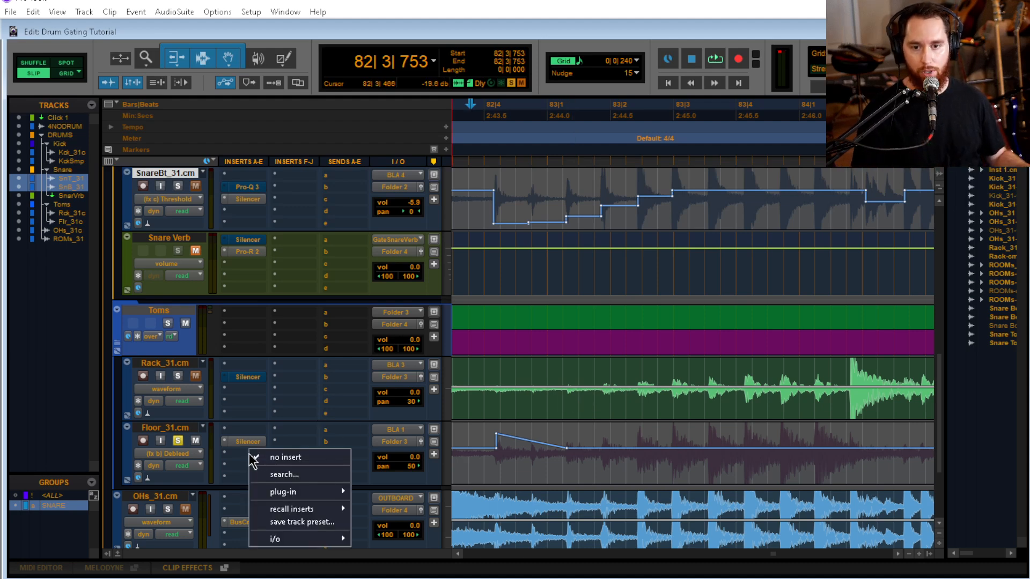
mouse_move(293, 495)
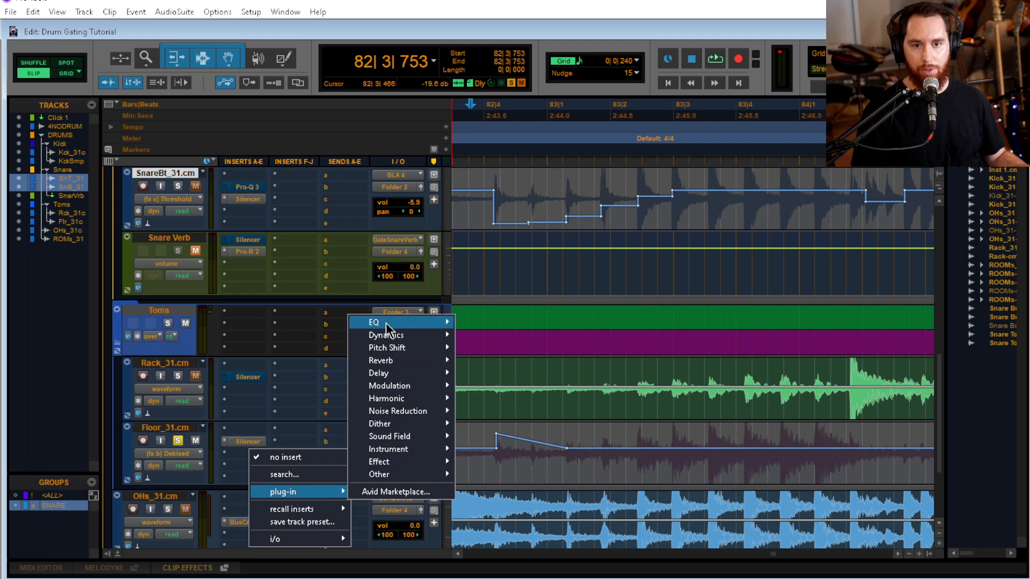
mouse_move(385, 323)
left_click(531, 354)
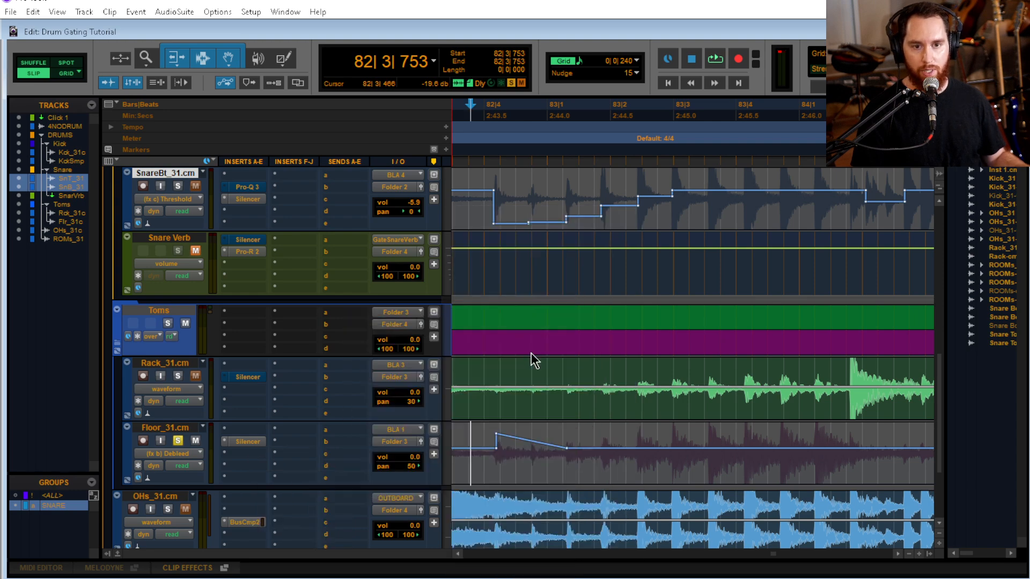
left_click_drag(993, 4, 556, 35)
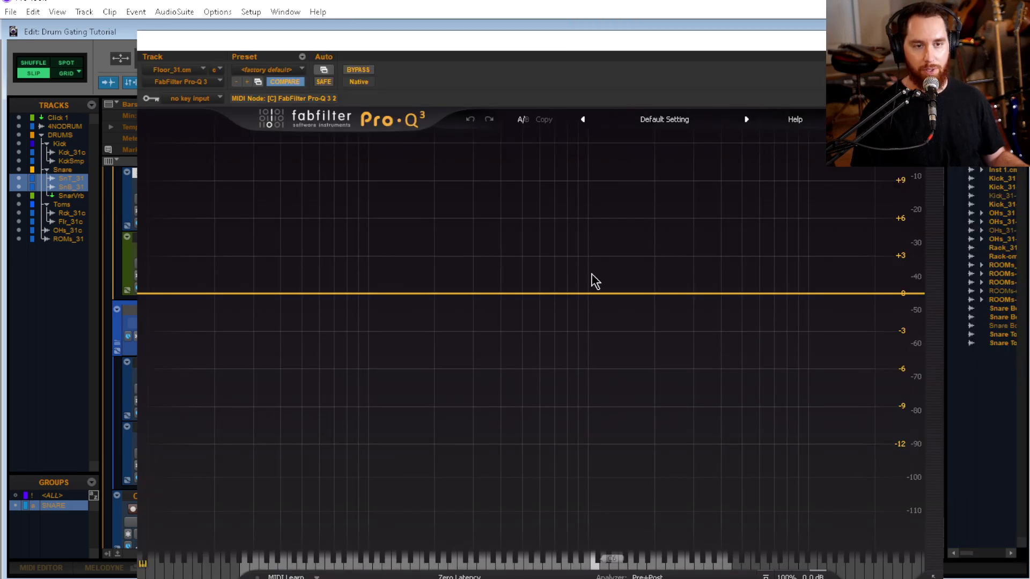
Boost the floor tom about 5.47 dB at 8058 Hz with a Q 1.000 bell, and audition it from 82|3|753
key("space")
left_click(747, 287)
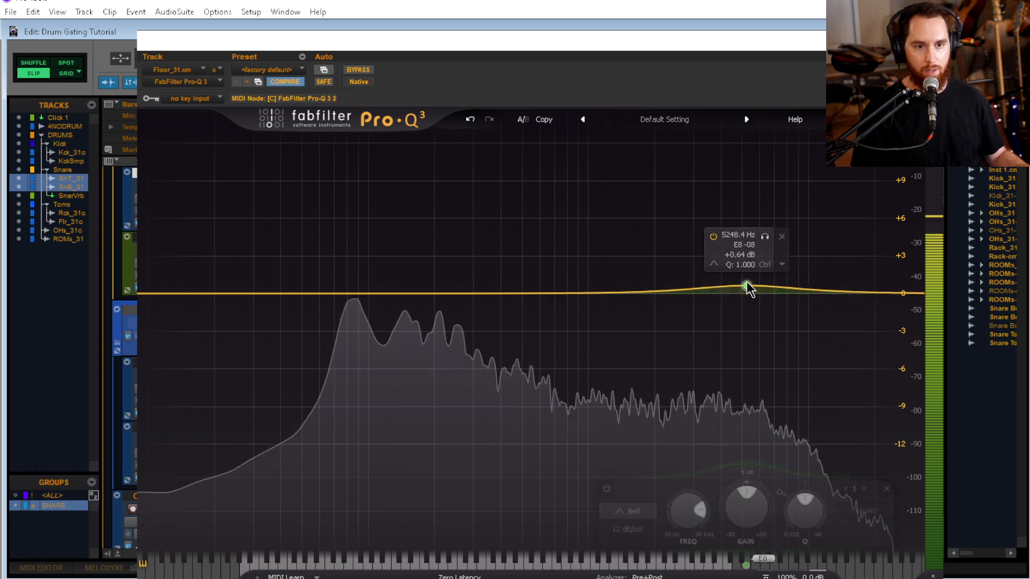
left_click_drag(747, 285, 787, 225)
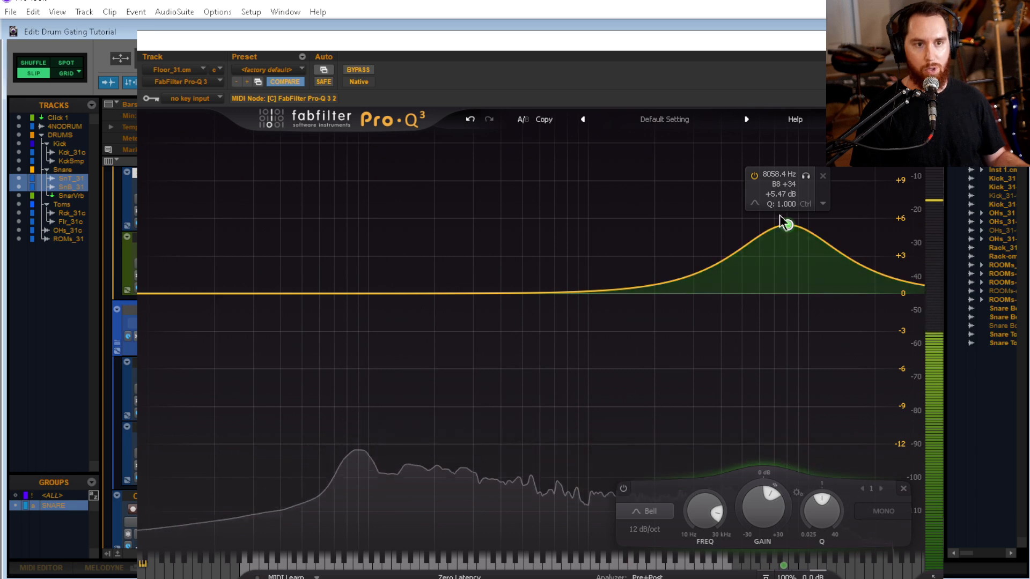
left_click(931, 40)
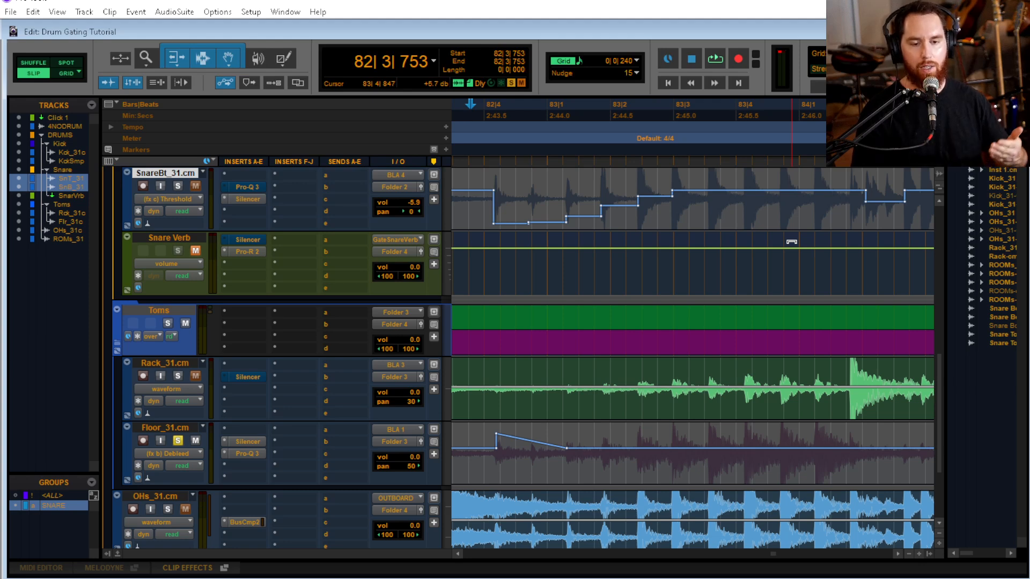
key("space")
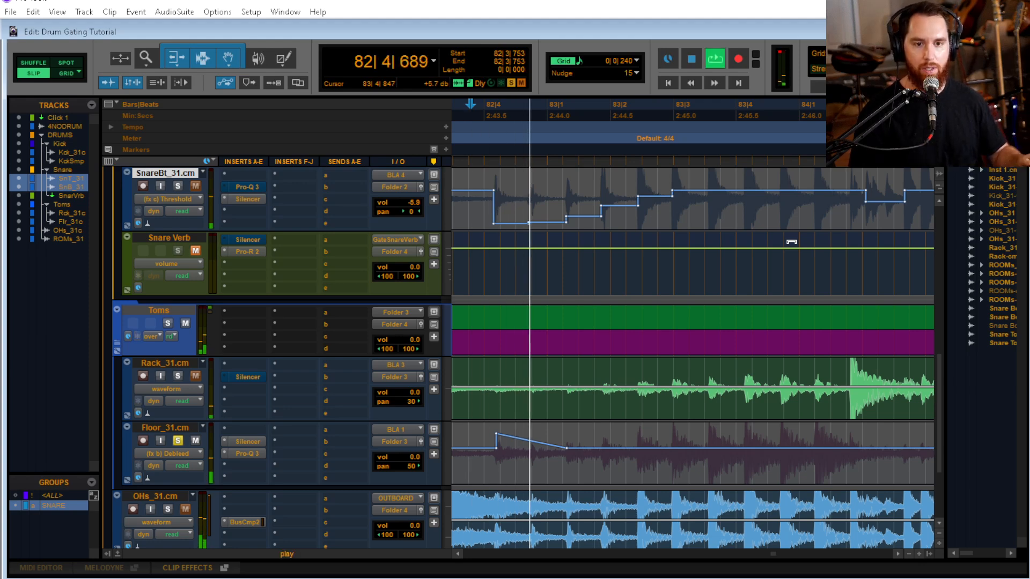
key("space")
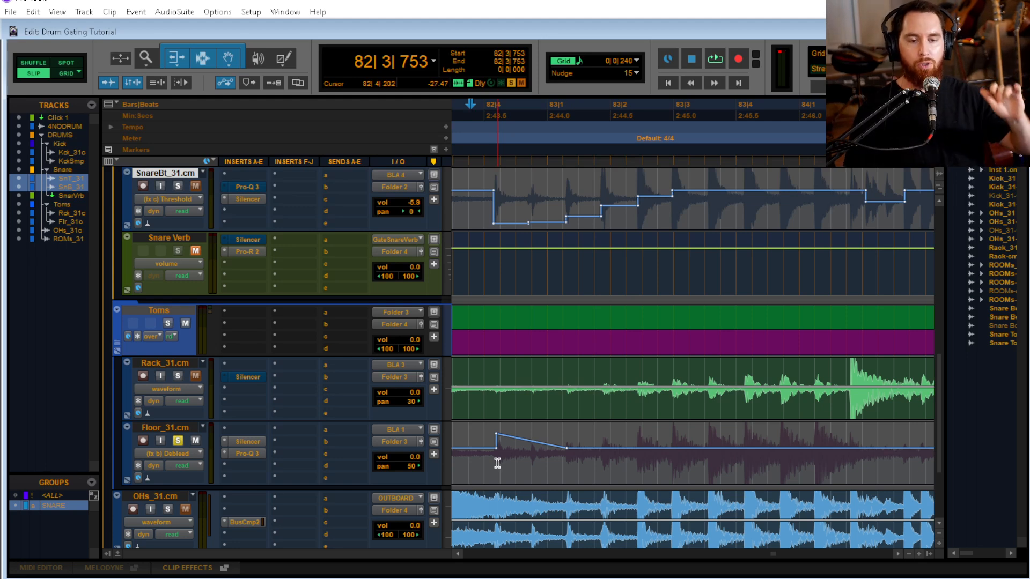
Insert FabFilter Pro-MB below Pro-Q 3 on the floor tom and add a band in Expand mode around 7585 Hz
left_click(251, 461)
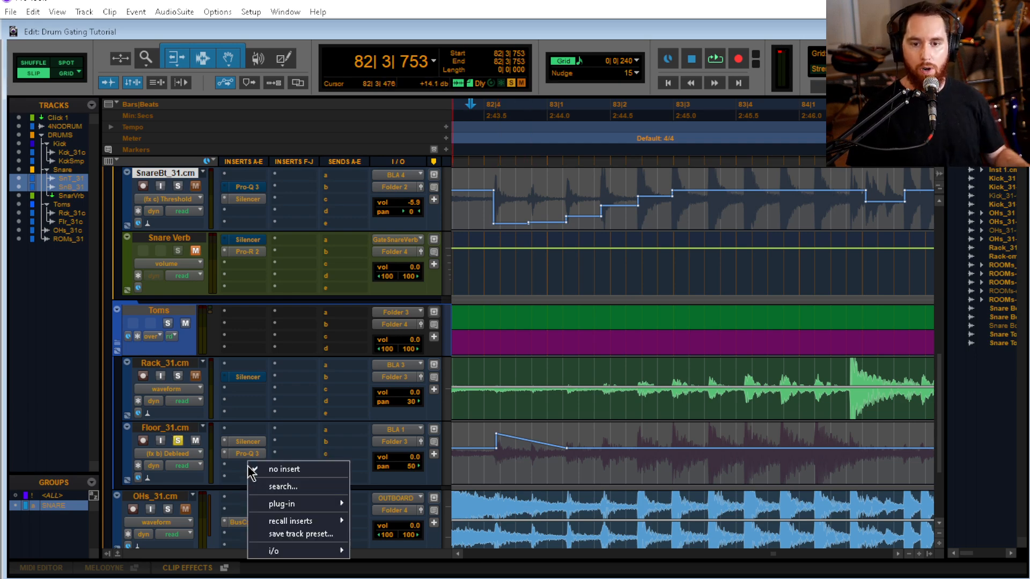
mouse_move(333, 504)
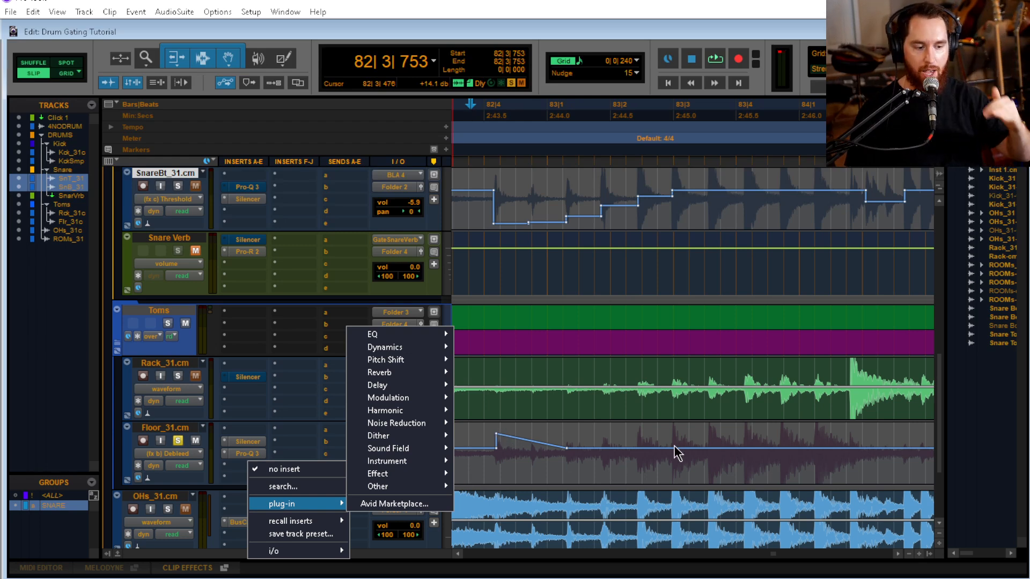
mouse_move(400, 348)
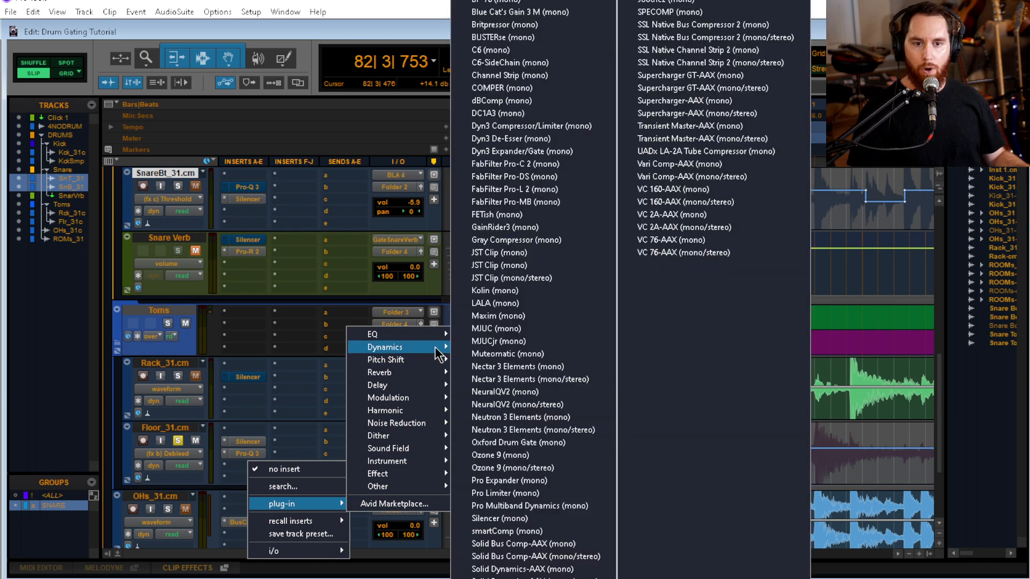
left_click(536, 202)
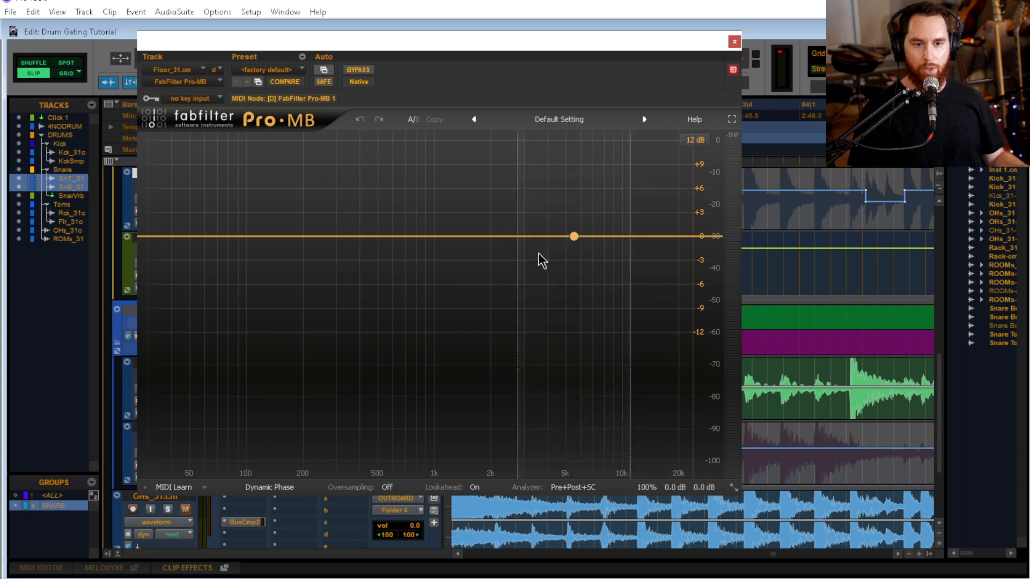
left_click(603, 270)
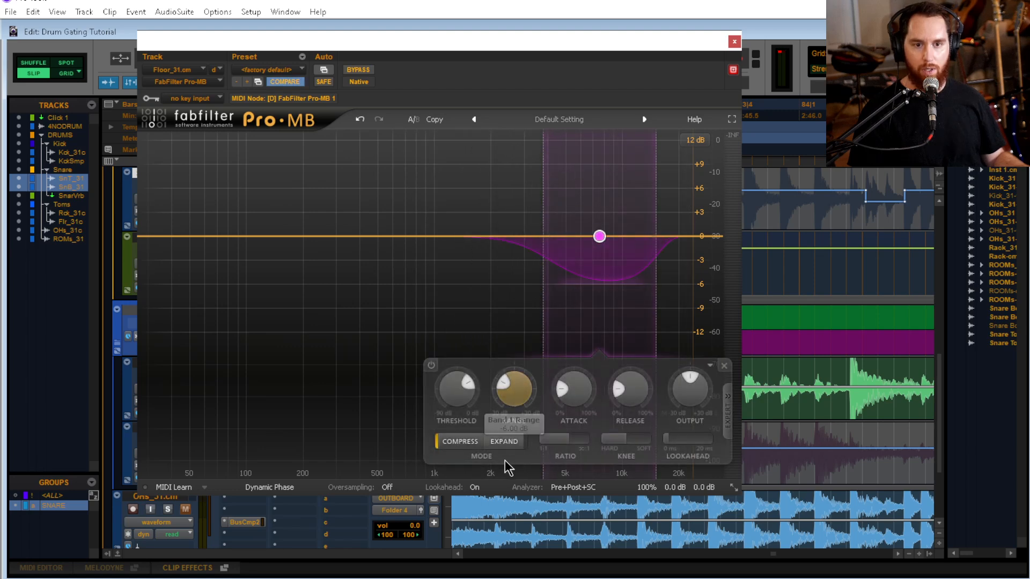
left_click(504, 441)
Lower the Pro-MB band's threshold while the floor tom plays from 82|3|753, and set its output to about +3.7 dB
key("space")
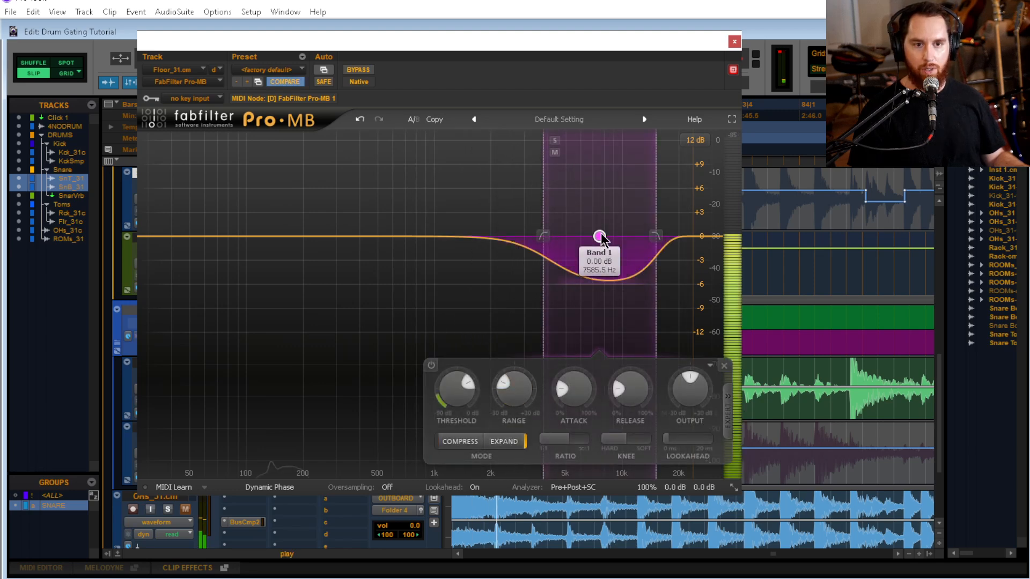
left_click_drag(457, 389, 472, 480)
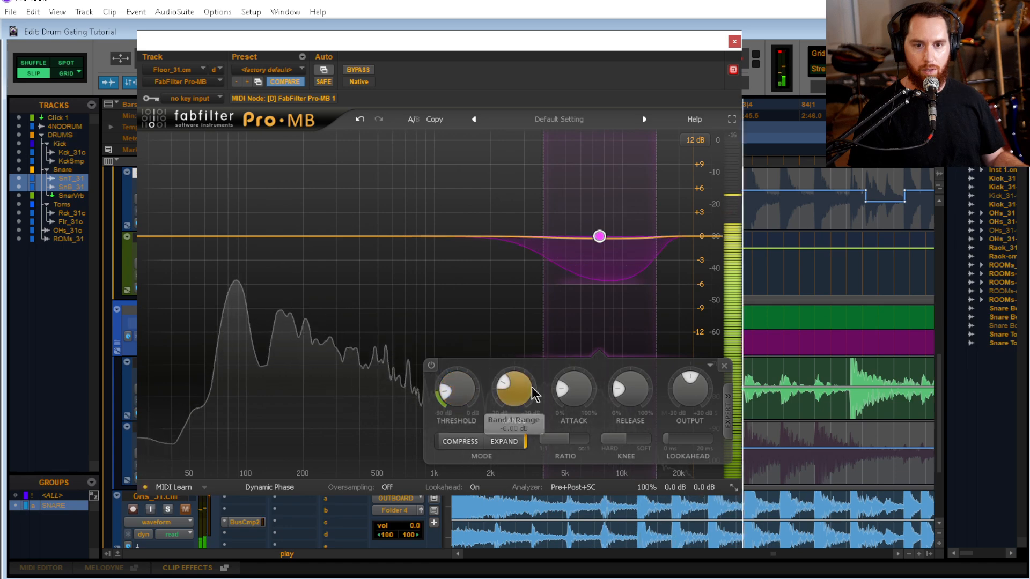
left_click_drag(690, 390, 697, 359)
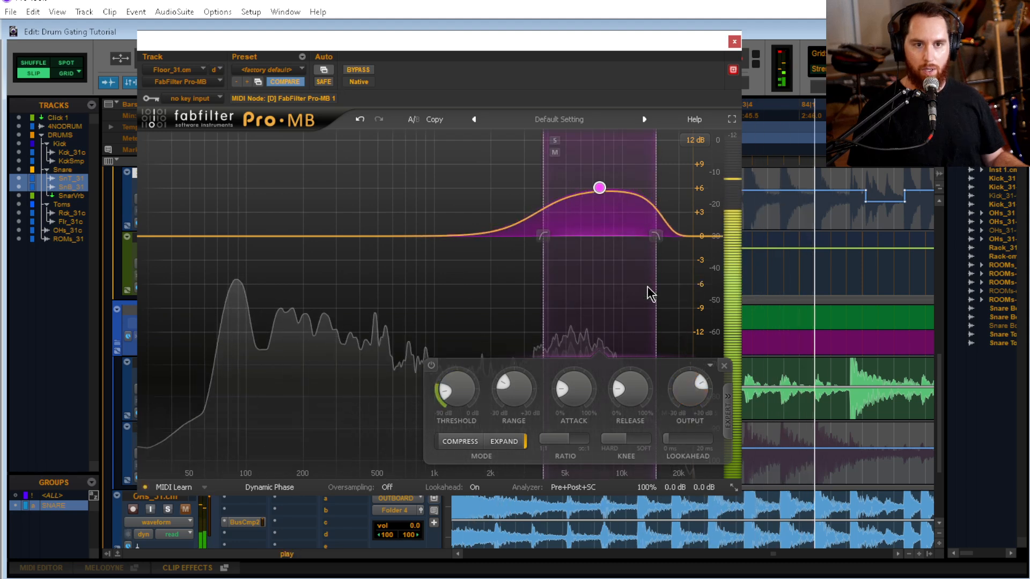
key("space")
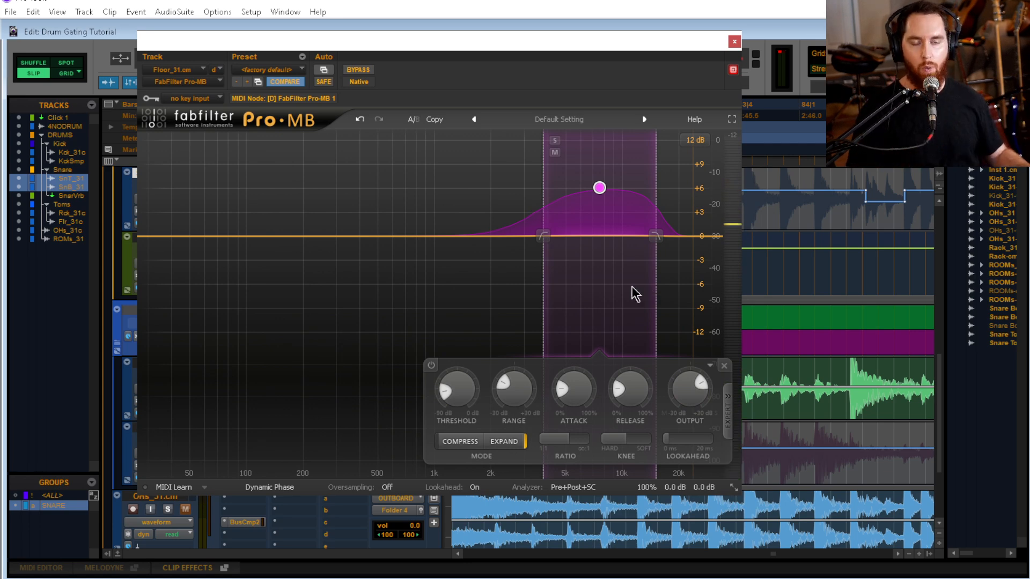
mouse_move(602, 188)
left_mouse_down()
mouse_move(600, 147)
mouse_move(600, 207)
left_mouse_up()
key("space")
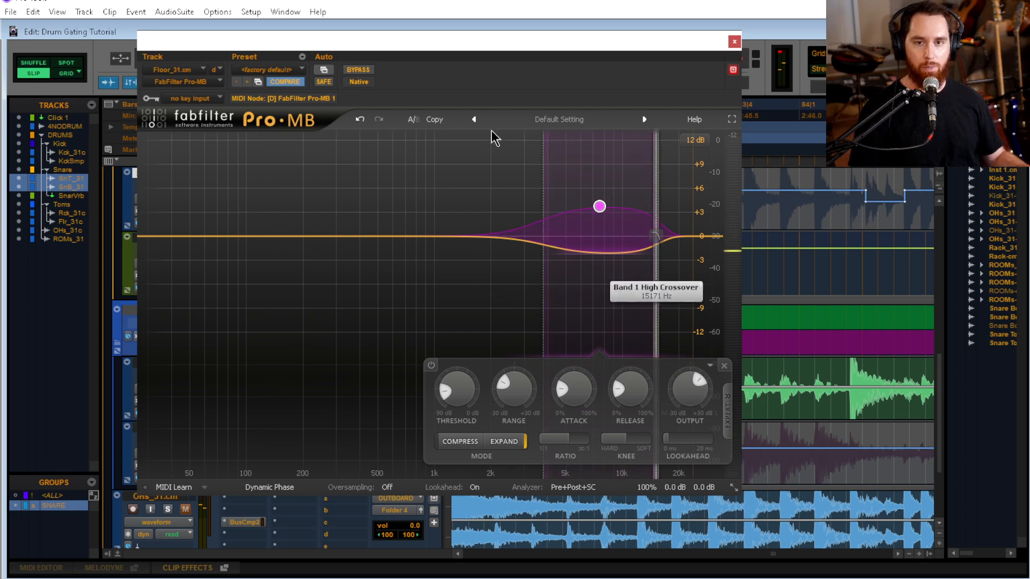
Remove FabFilter Pro-MB and FabFilter Pro-Q 3 from the floor tom's inserts
left_click(199, 82)
left_click(230, 85)
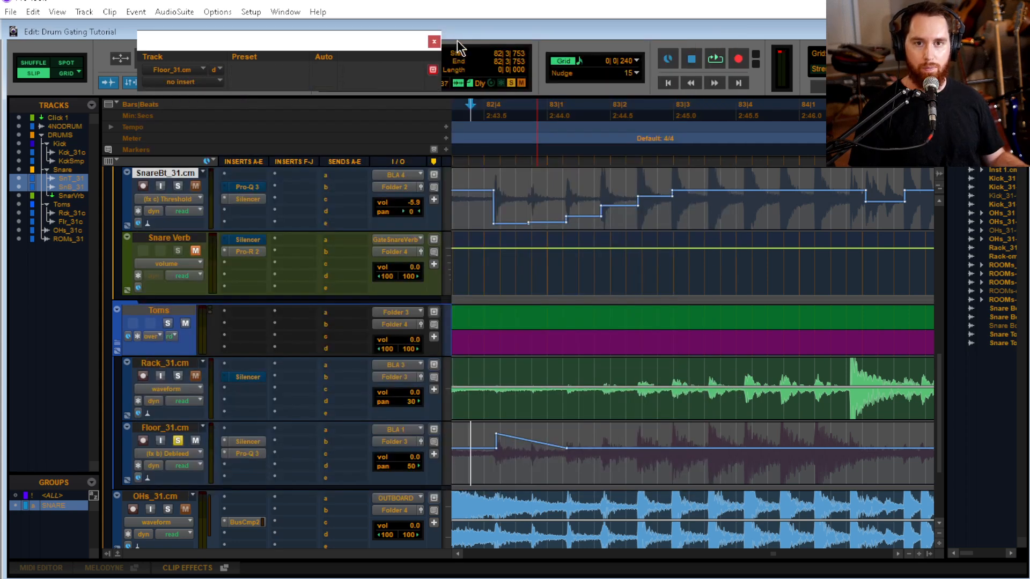
left_click(434, 42)
left_click(248, 454)
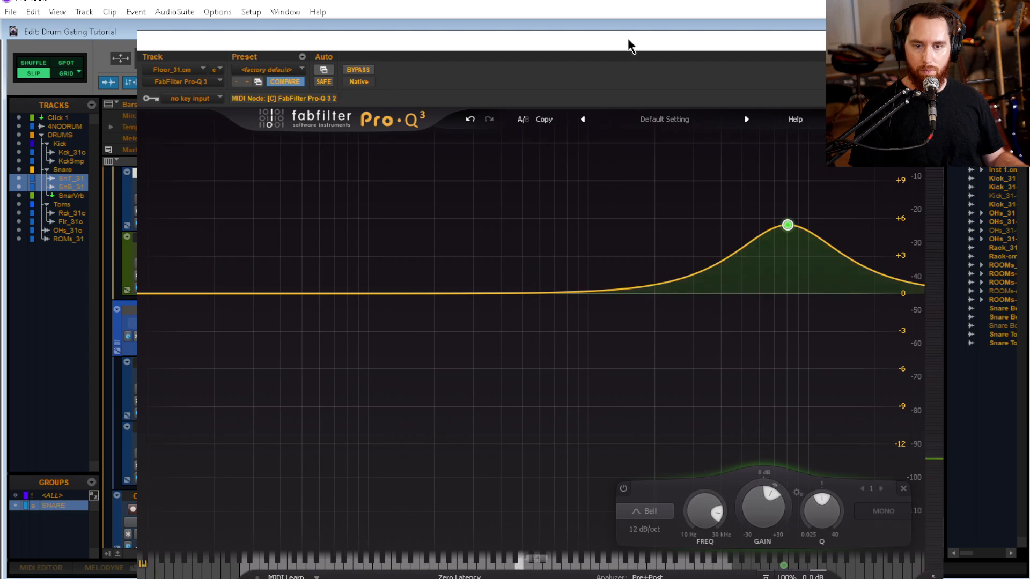
left_click(220, 82)
left_click(241, 84)
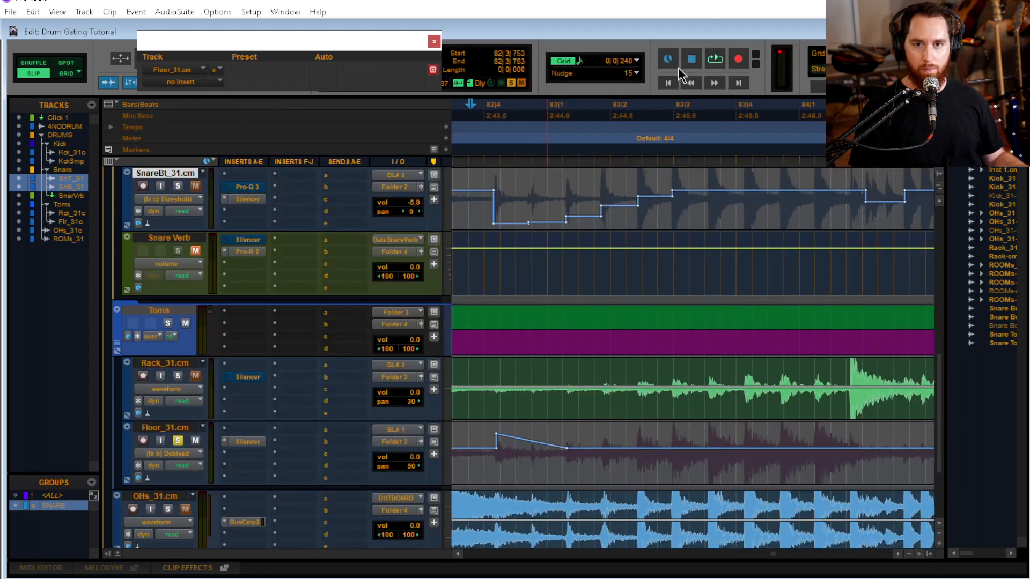
left_click(434, 41)
Display the Silencer Threshold automation on the floor tom track instead of Debleed
key("r")
key("r")
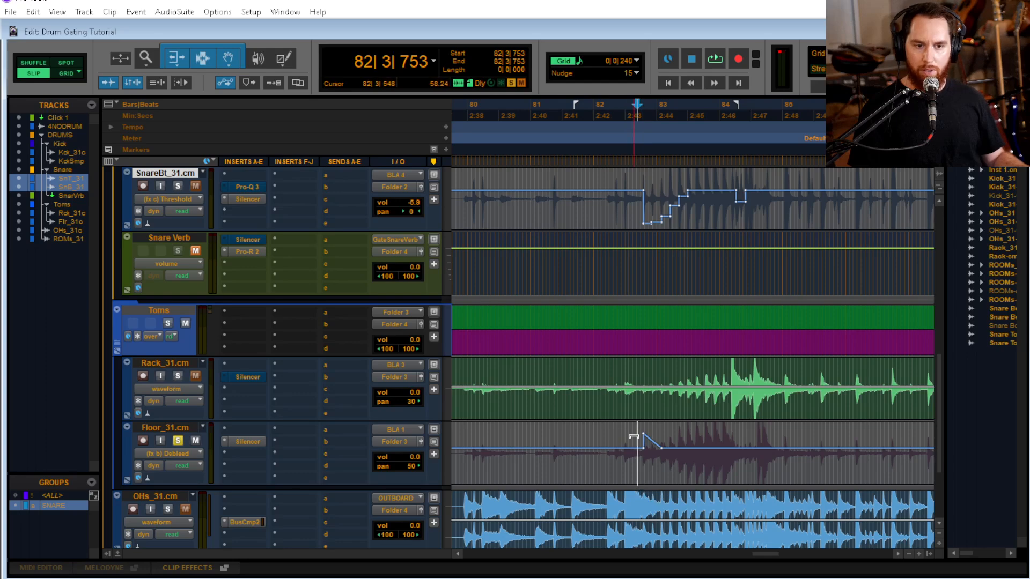
key("t")
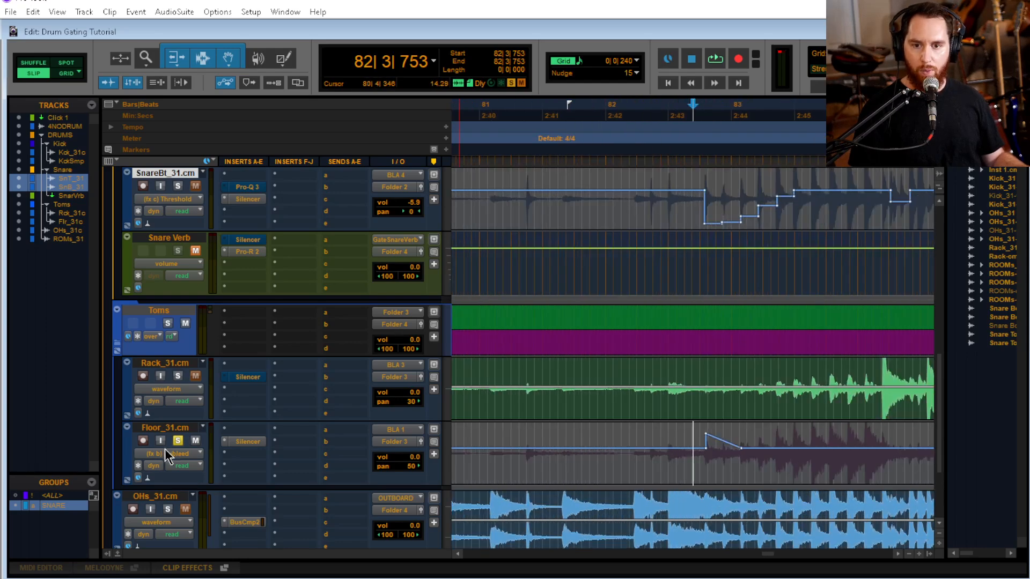
left_click(166, 449)
mouse_move(211, 444)
left_click(324, 453)
Locate the quieter floor tom hits before bar 77 and audition them from 76|3|527
key("r")
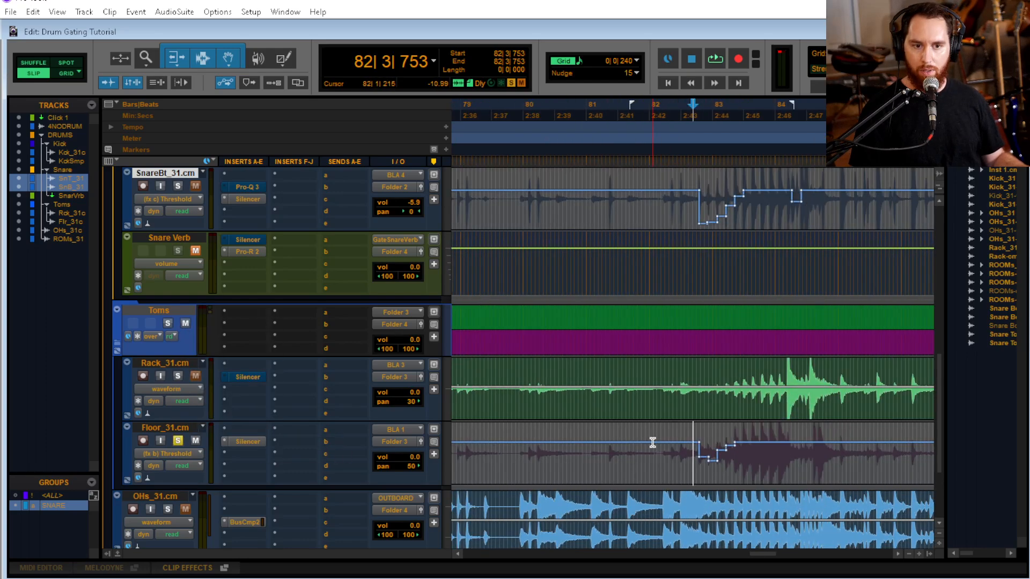
key("r")
key("r")
key("r")
key("r")
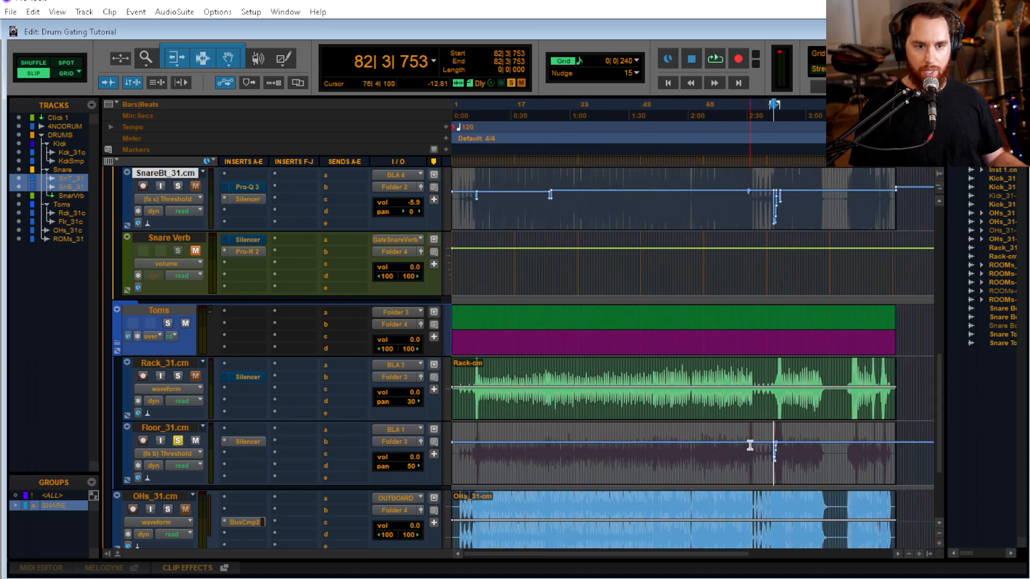
left_click(750, 446)
key("t")
key("t")
key("t")
key("t")
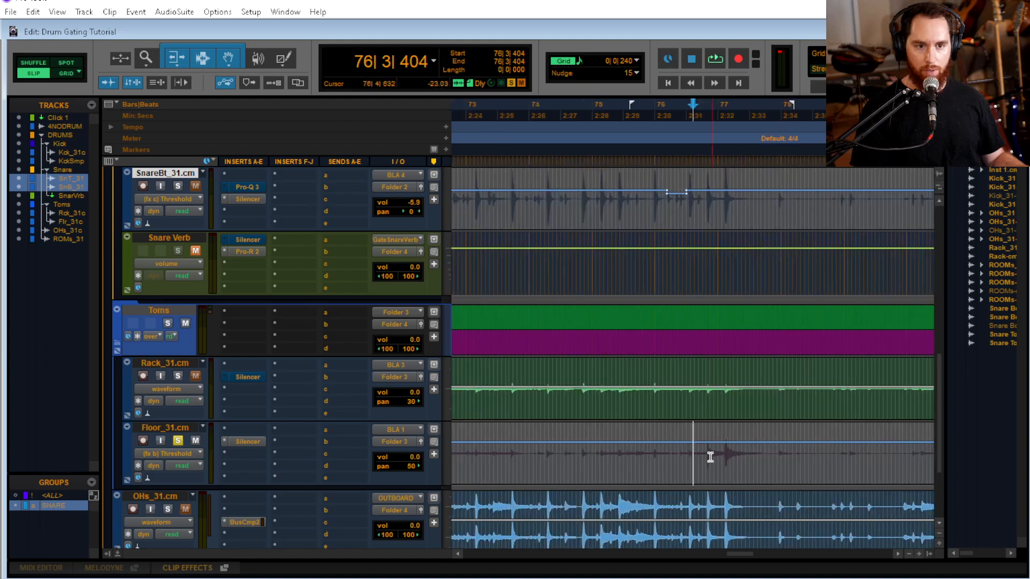
key("t")
key("space")
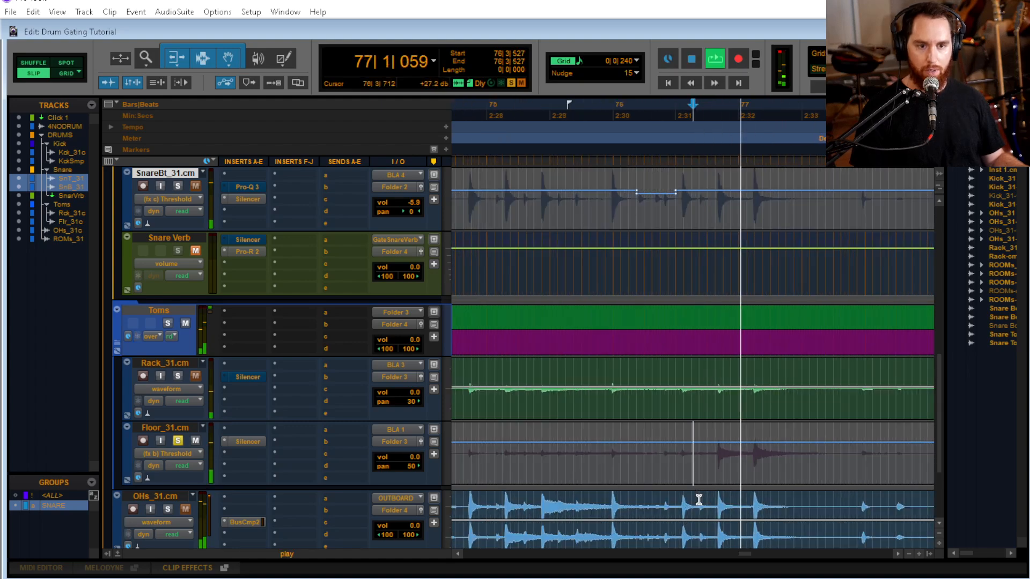
key("space")
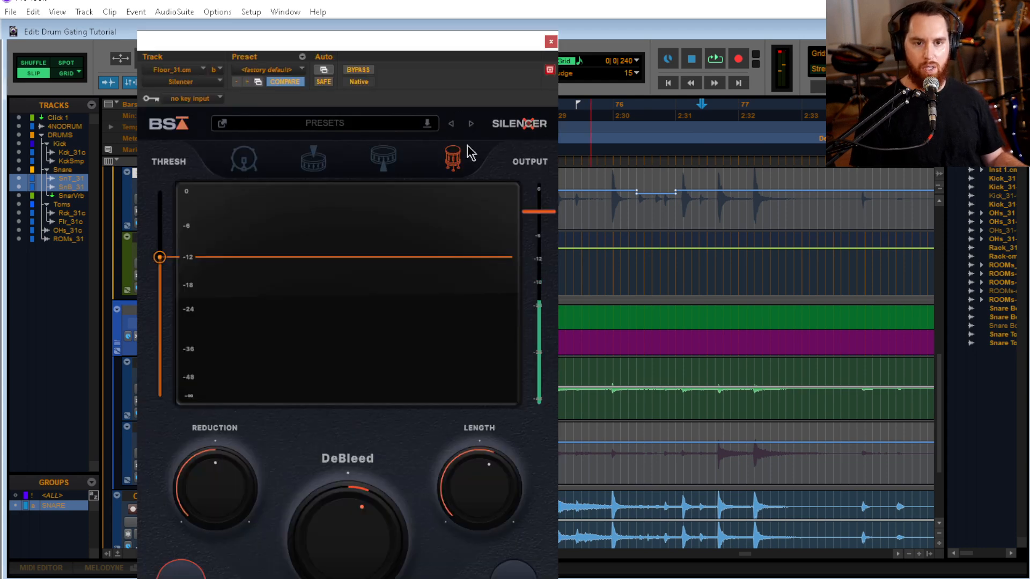
Increase the Length in the floor tom's Silencer while playing from 76|3|794, and close the plug-in window
key("space")
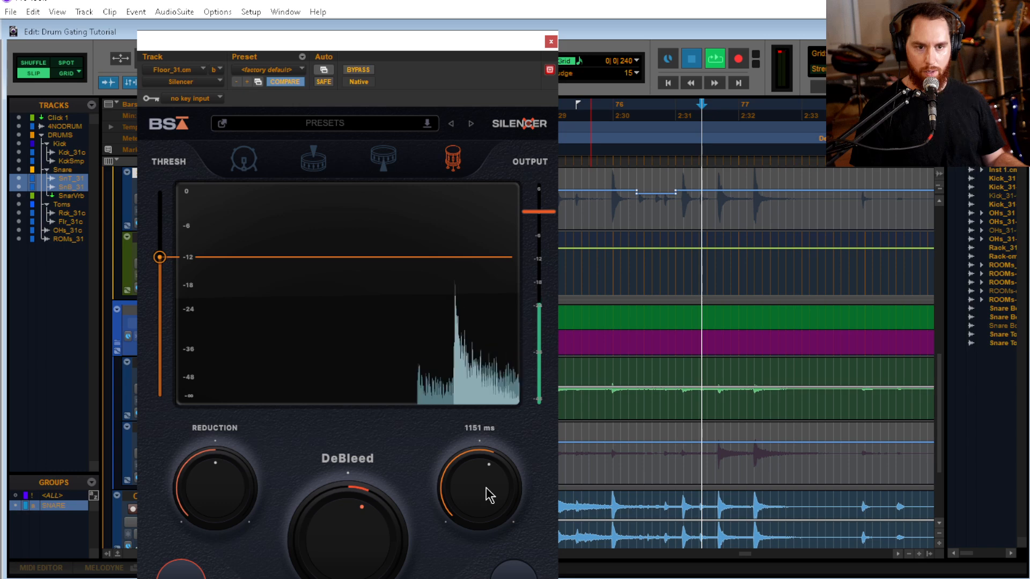
scroll(487, 493, "up", 3)
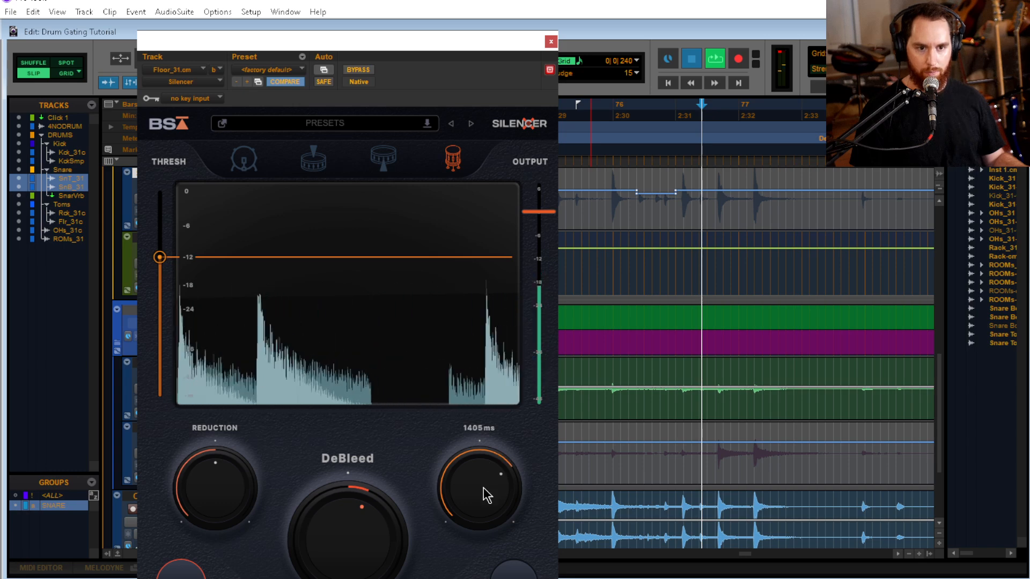
left_click(551, 41)
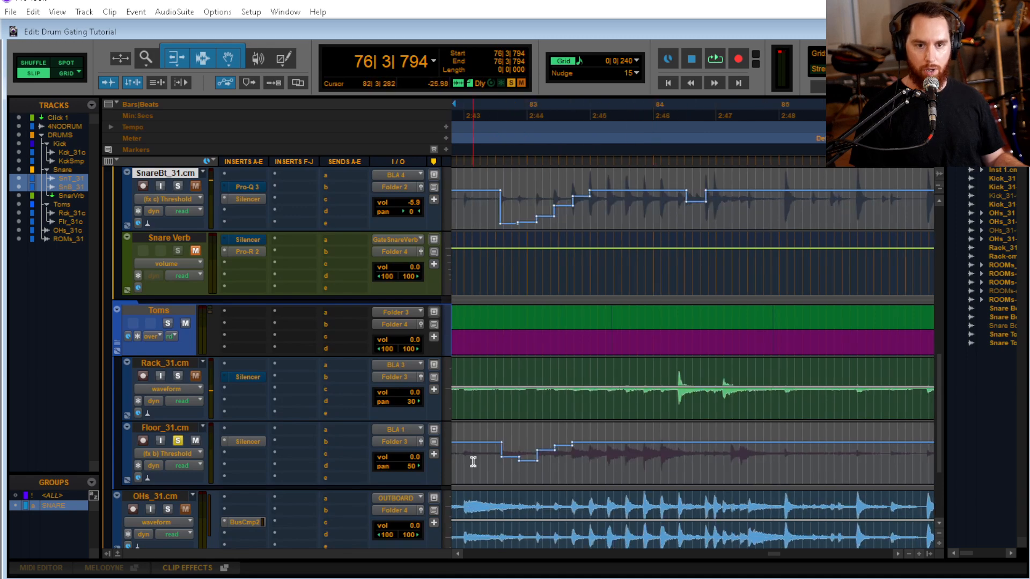
Audition the floor tom from 82|3|282 and again from 84|1|154
key("space")
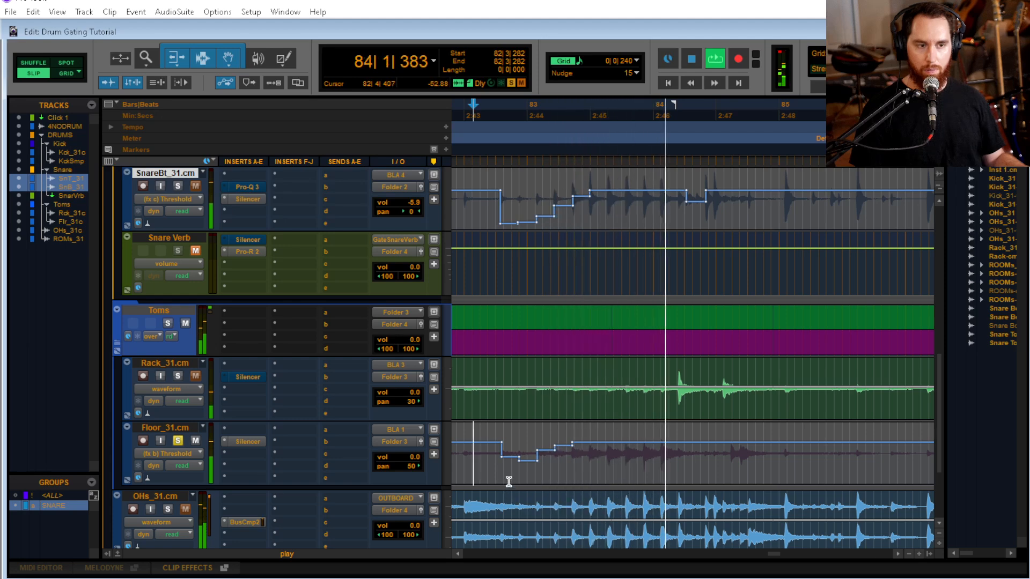
key("space")
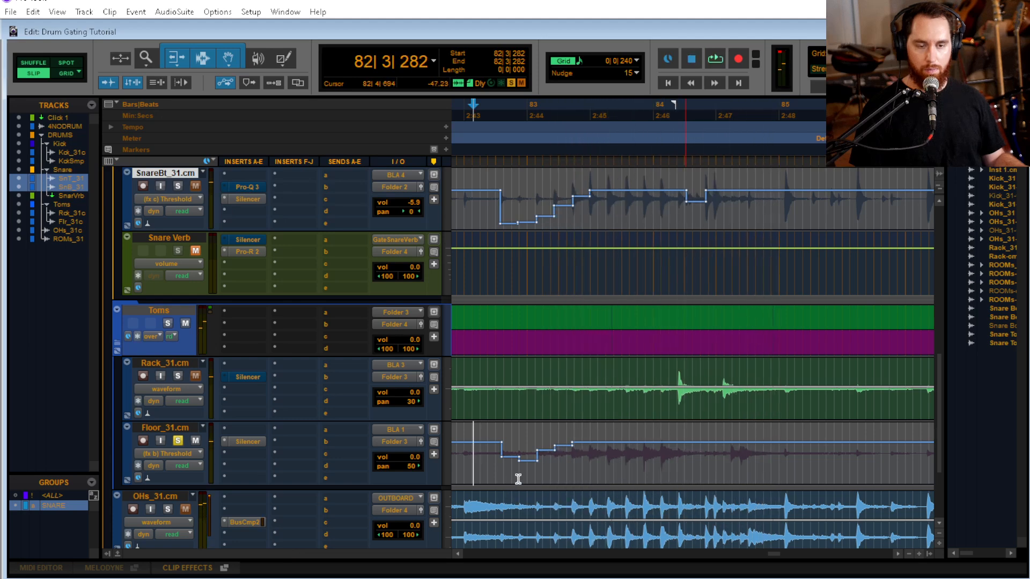
left_click(680, 470)
key("ctrl+bracketright")
key("ctrl+bracketright")
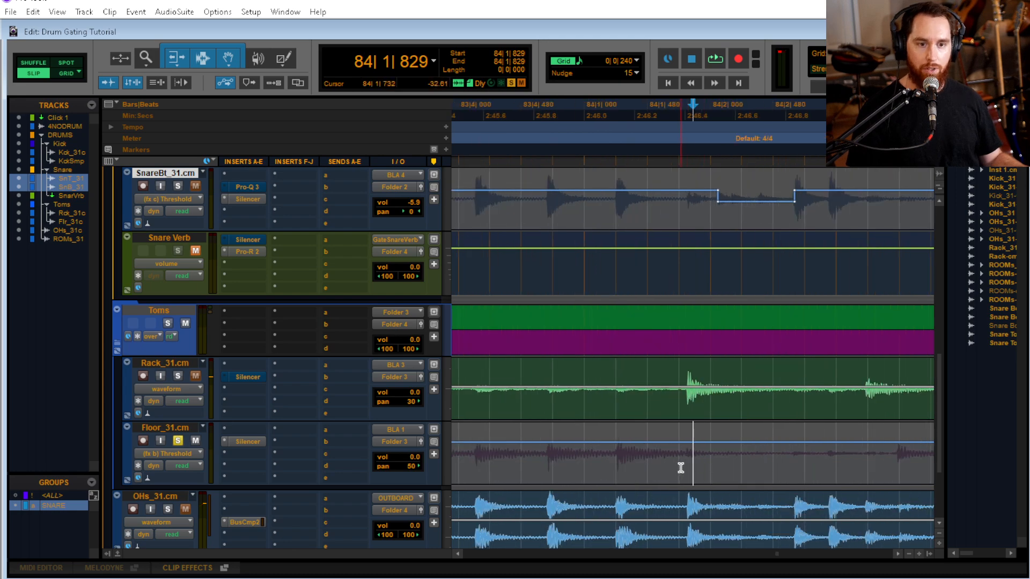
key("space")
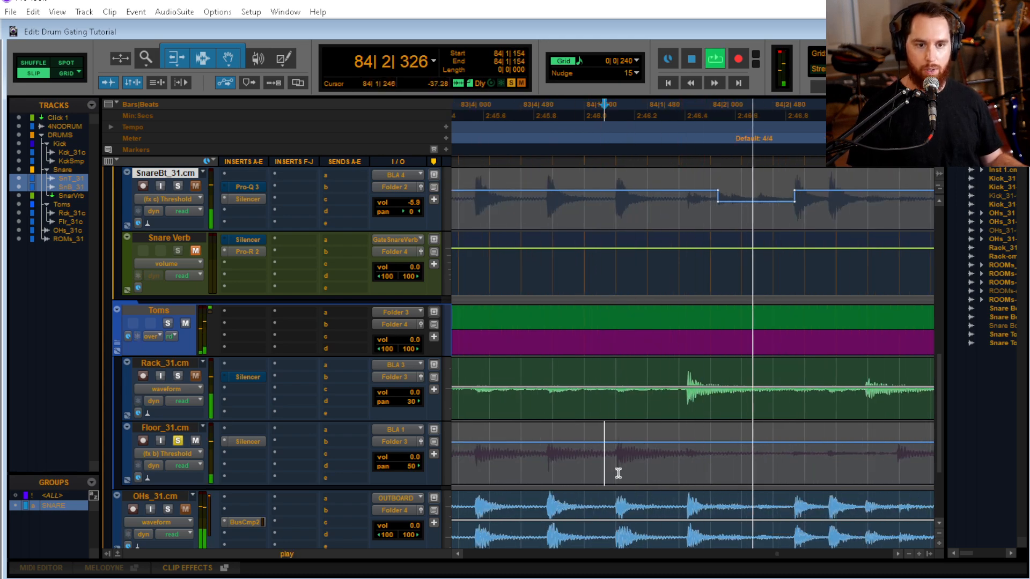
Raise the floor tom's Silencer threshold from 84|1|778 to 84|3|469, and audition it from 83|4|095
left_click(617, 470)
key("shift+Tab")
key("shift+Tab")
key("shift+Tab")
key("shift+Tab")
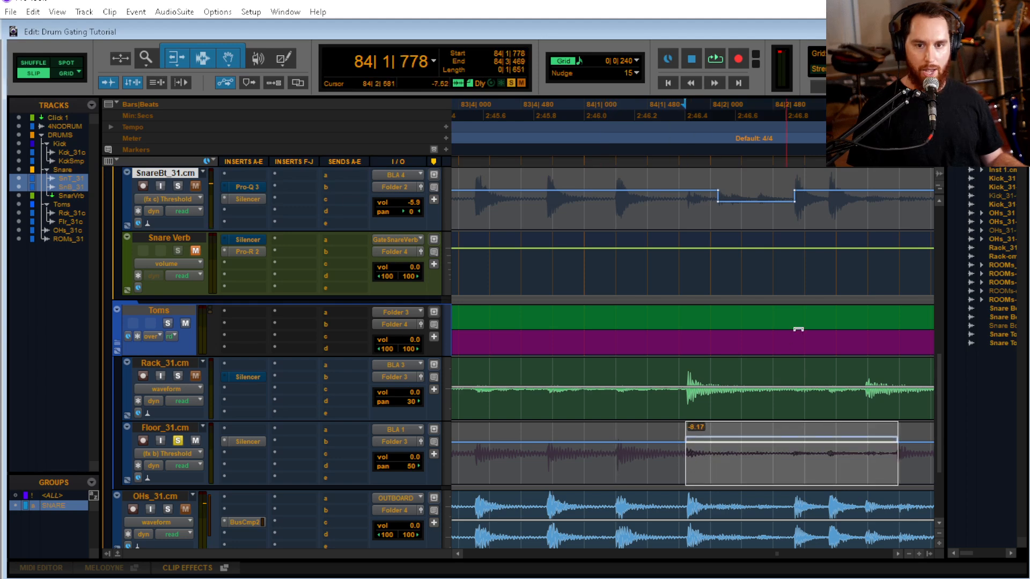
key("ctrl+slash")
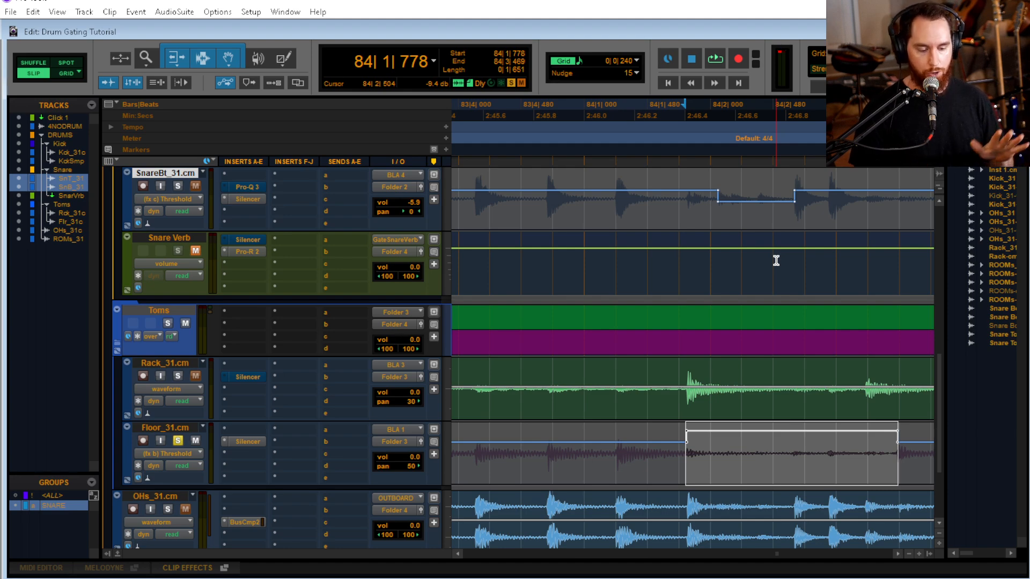
left_click(473, 443)
key("space")
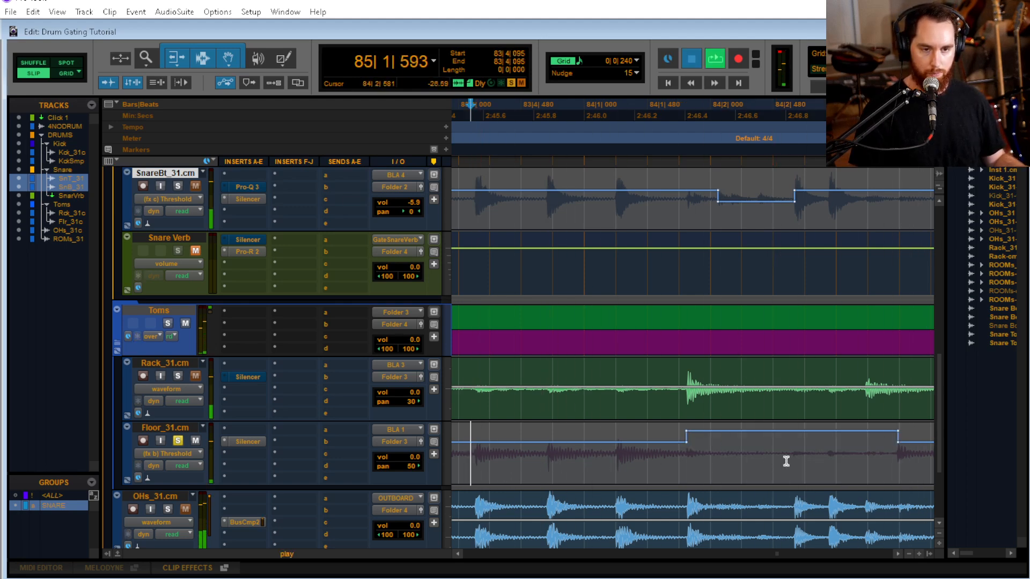
key("space")
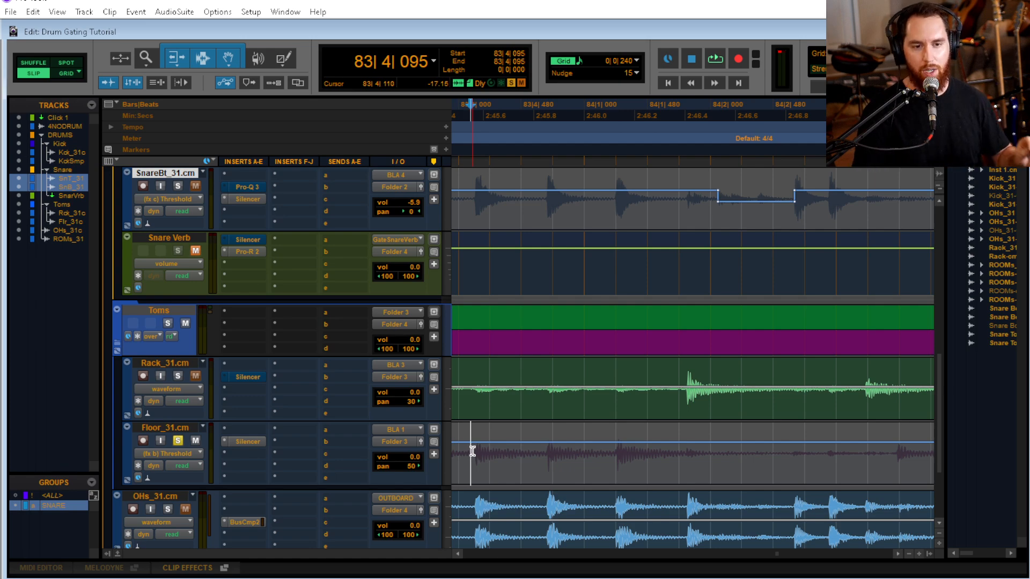
Replay the floor tom from 83|4|095 and place the cursor at 84|3|312, just before the next floor tom hit
key("space")
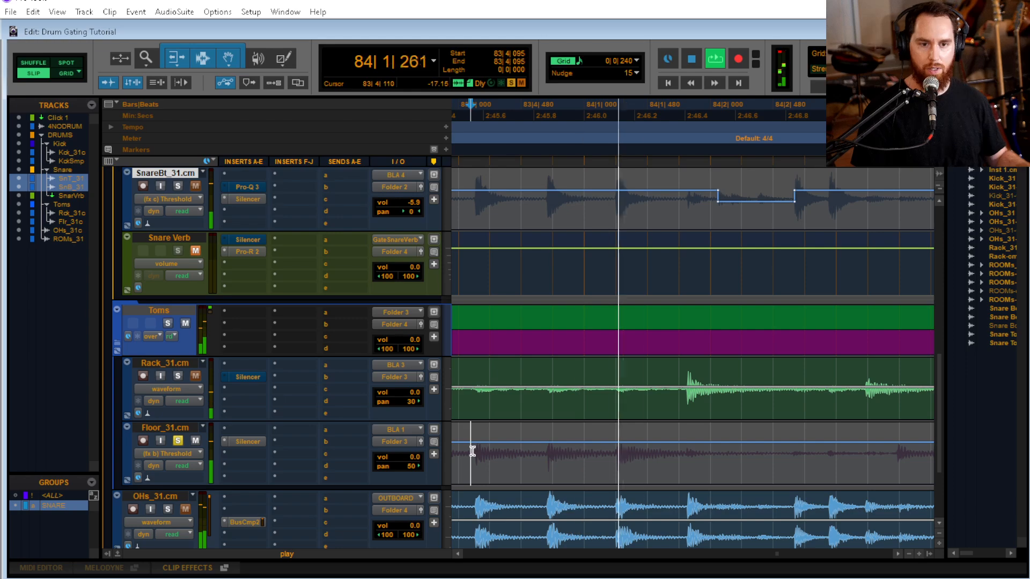
key("space")
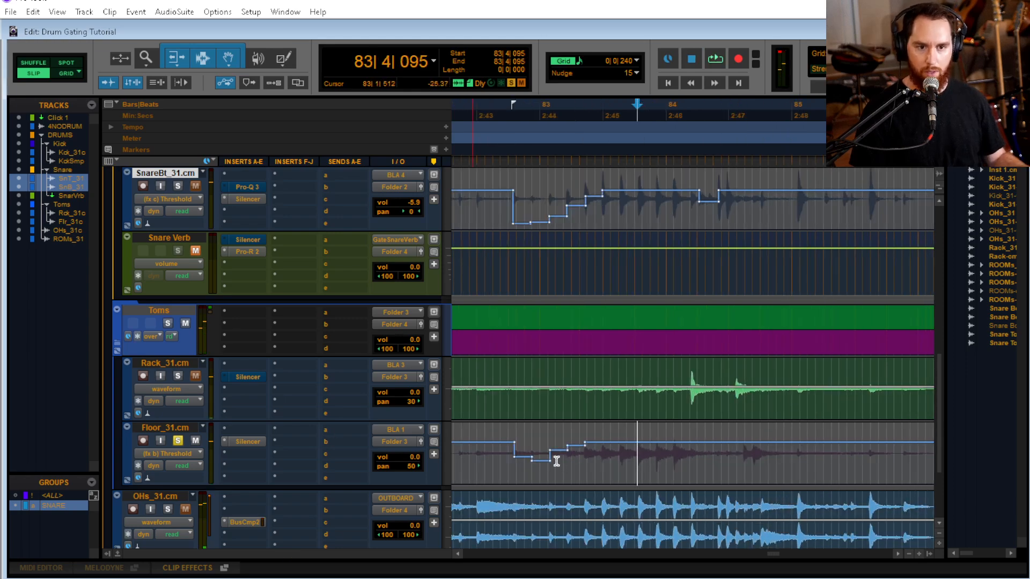
scroll(660, 461, "down", 5)
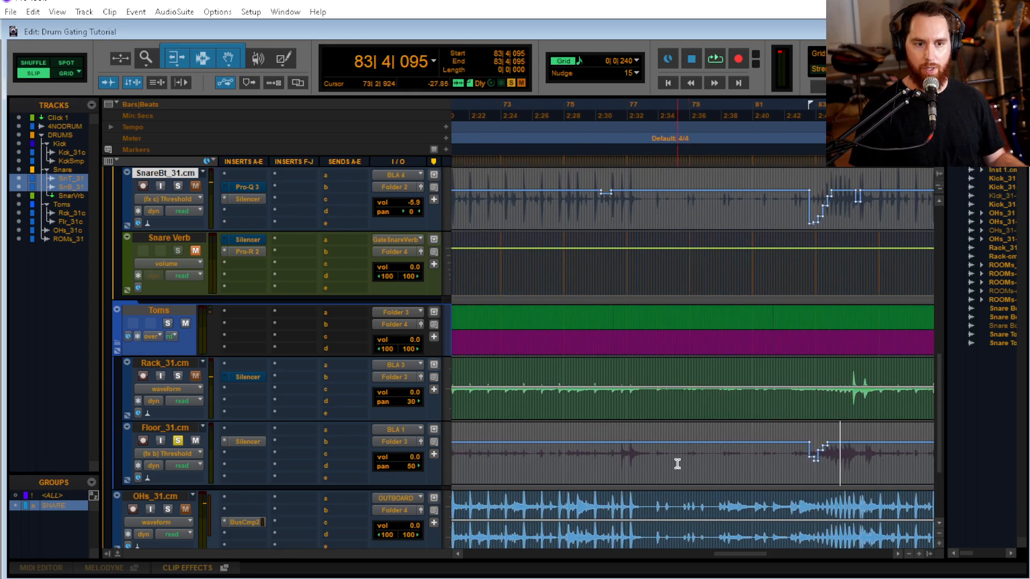
left_click(869, 478)
scroll(678, 473, "up", 3)
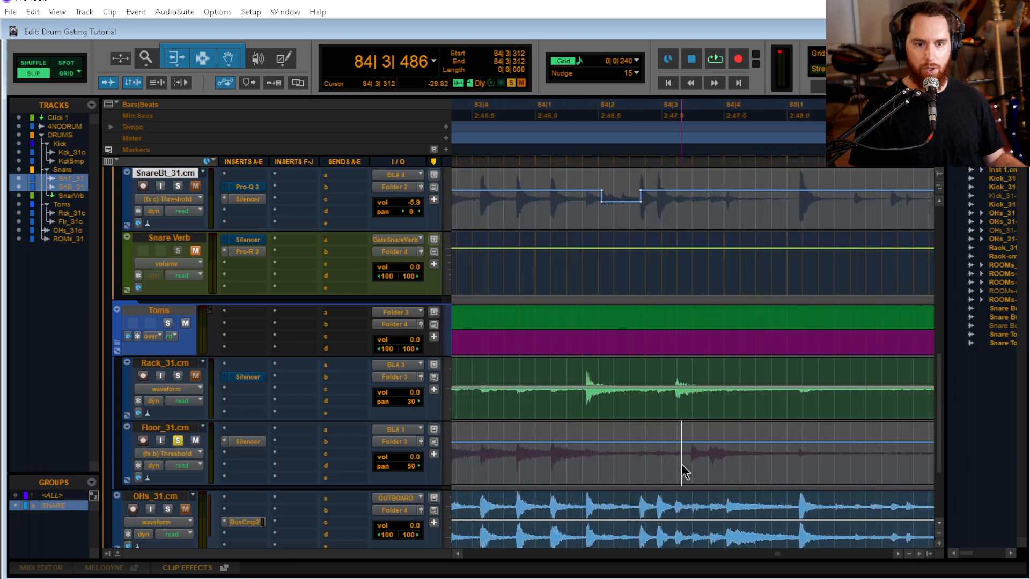
Audition the floor tom from 84|3|312 and again from 76|3|425, around its hits at the end of bar 76
key("space")
key("space")
scroll(684, 468, "left", 3)
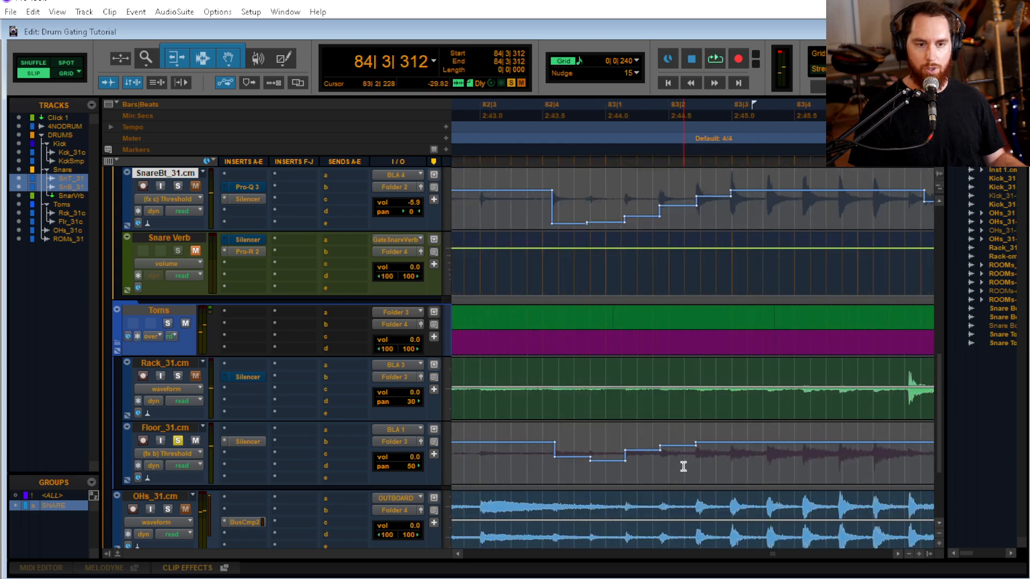
scroll(683, 467, "left", 3)
scroll(692, 469, "down", 2)
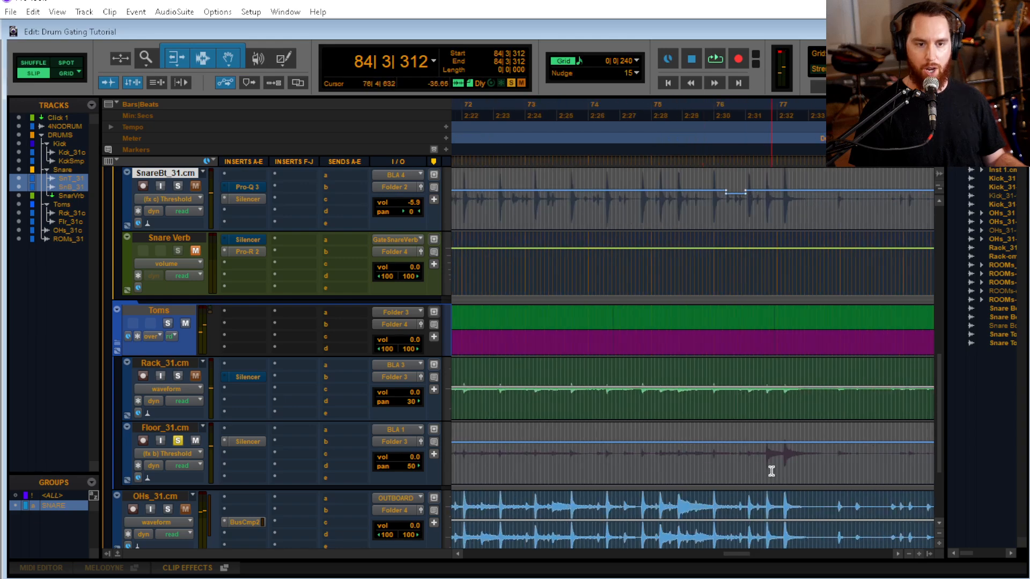
left_click(742, 467)
scroll(771, 486, "up", 3)
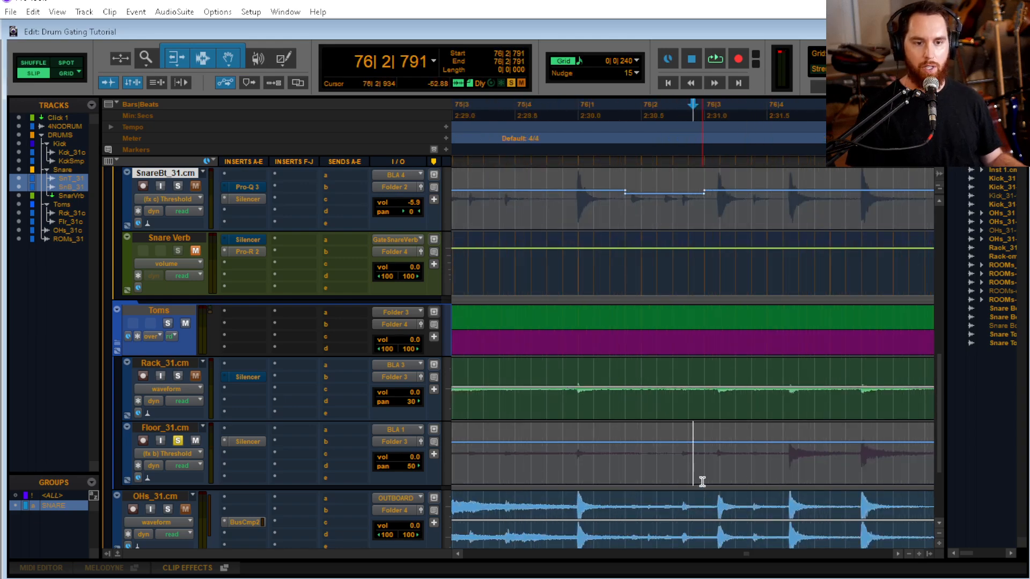
key("space")
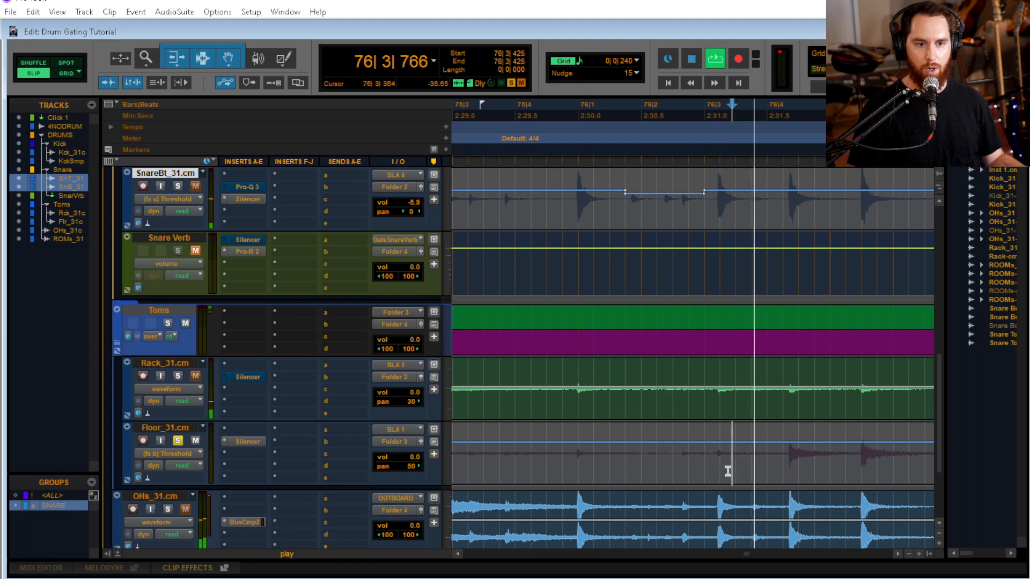
scroll(728, 471, "down", 1)
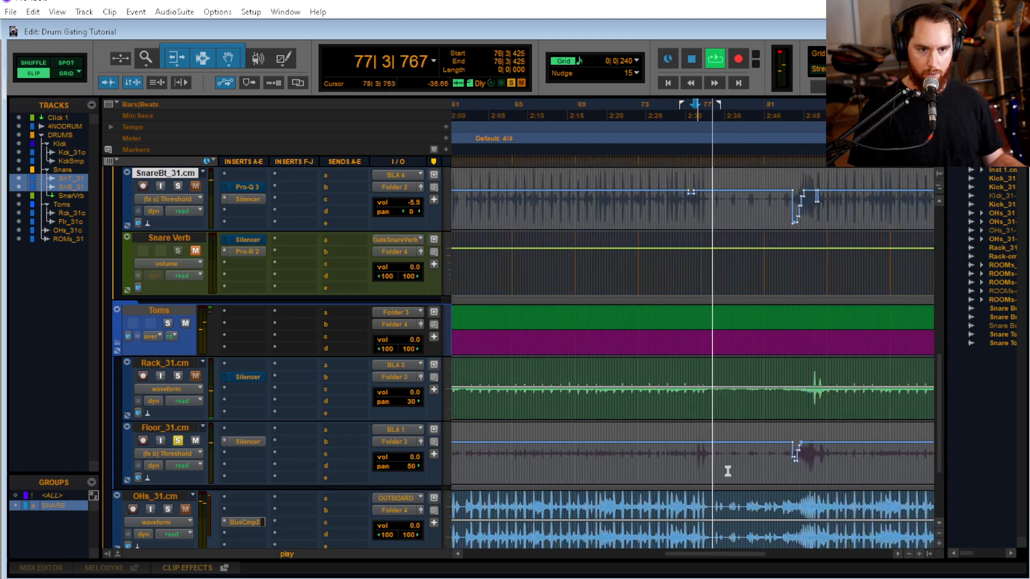
key("space")
Audition the floor tom near the start of the song from 6|4|202 through its hit in bar 7
scroll(687, 466, "down", 5)
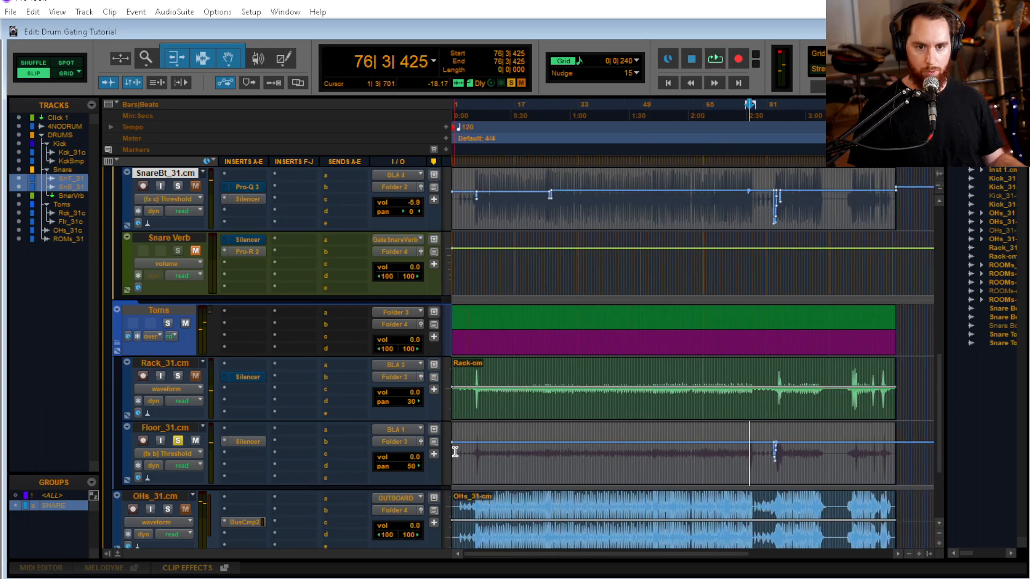
left_click(474, 455)
scroll(483, 456, "up", 4)
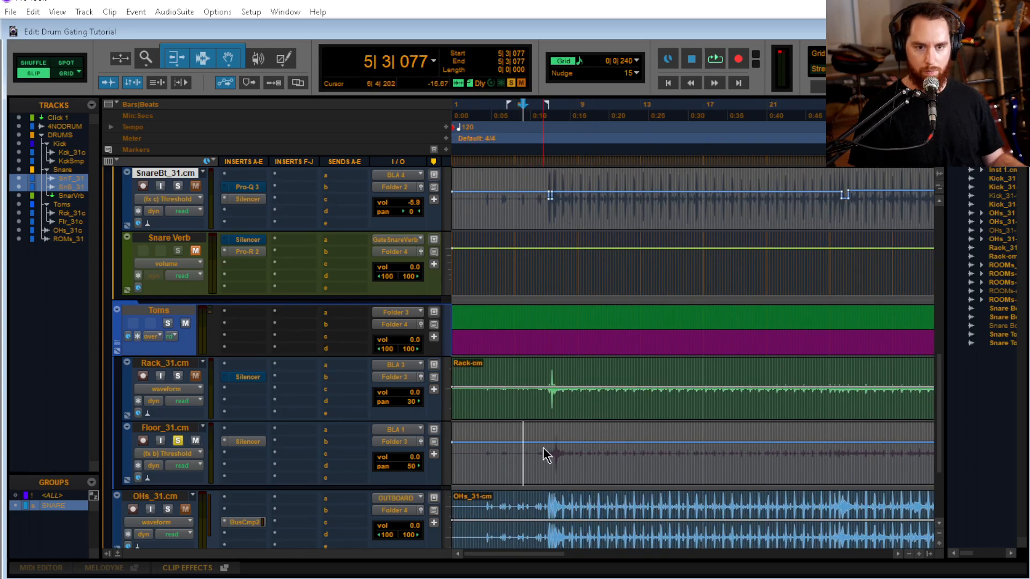
left_click(543, 448)
key("space")
scroll(616, 486, "up", 3)
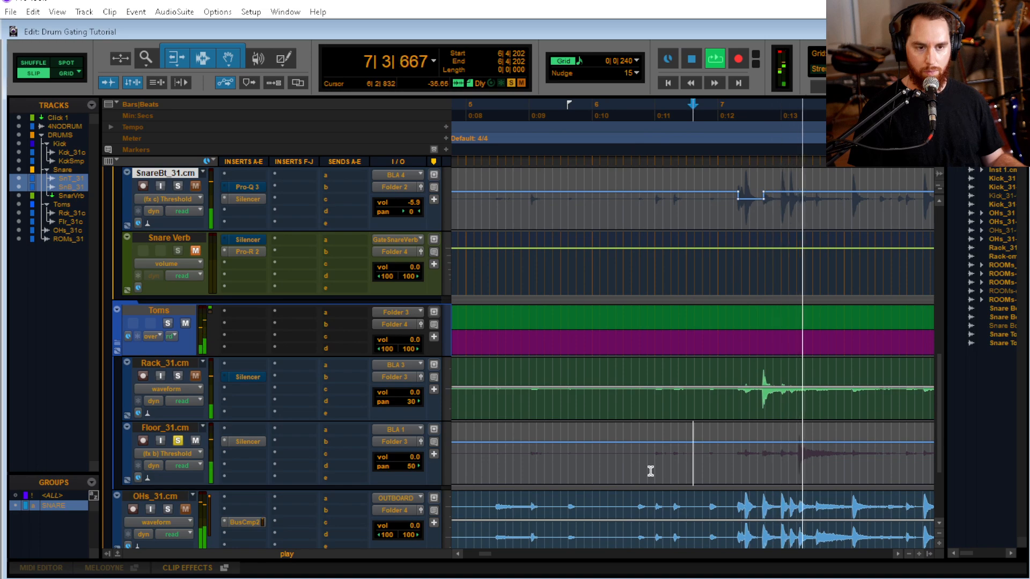
key("space")
Raise the floor tom's Silencer threshold from about 6|4|387 to just before its hit in bar 7, and play that passage
left_click_drag(697, 461, 799, 468)
left_click(699, 471)
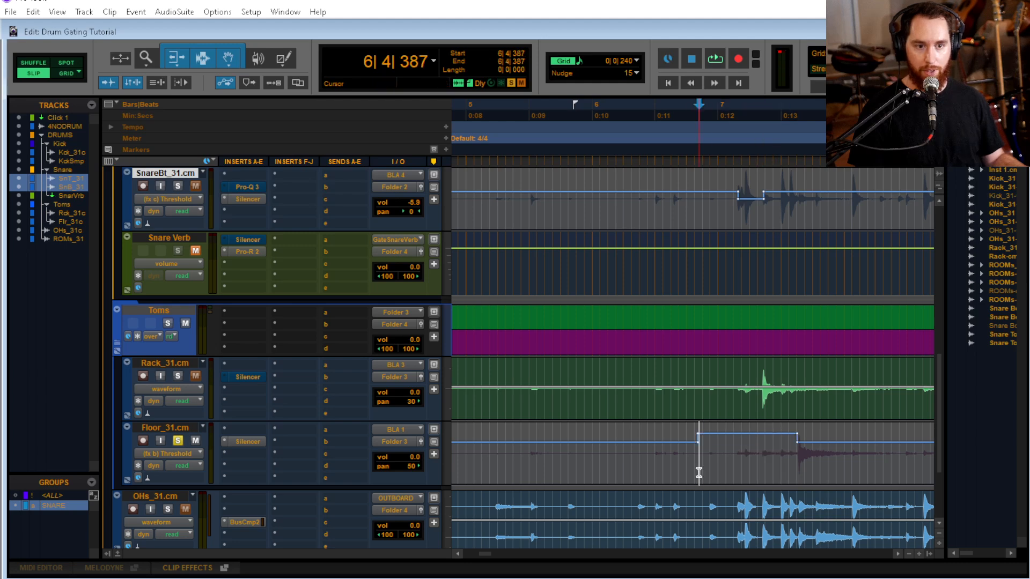
key("space")
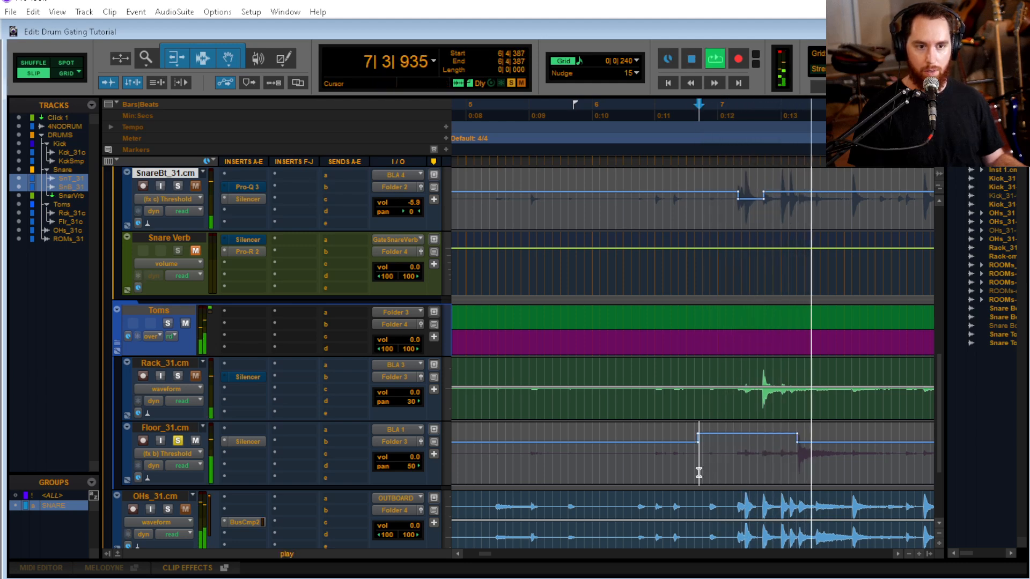
key("space")
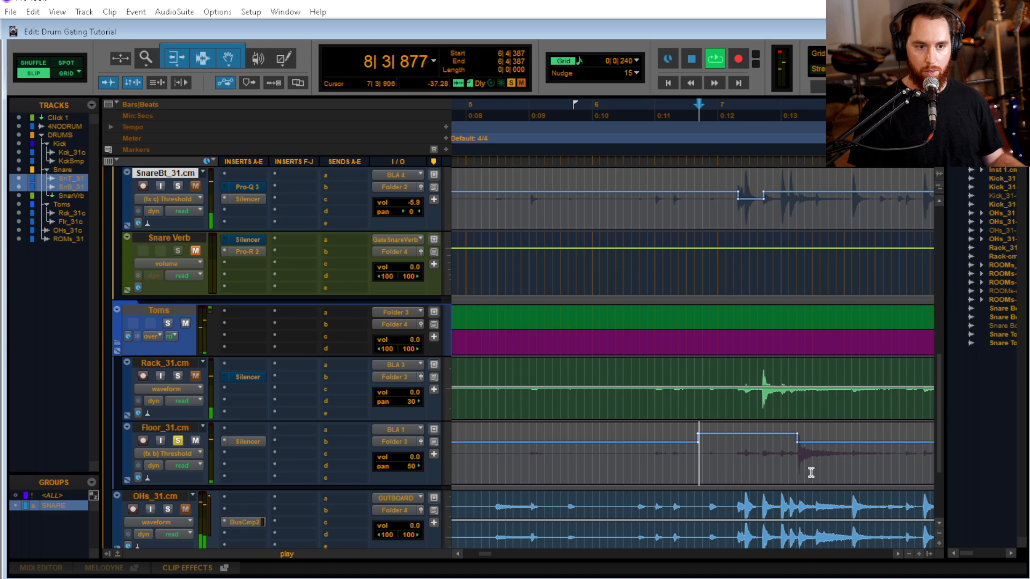
Examine the floor tom hit in bar 7 up close and audition it from 7|2|453
left_click(812, 472)
key("t")
key("t")
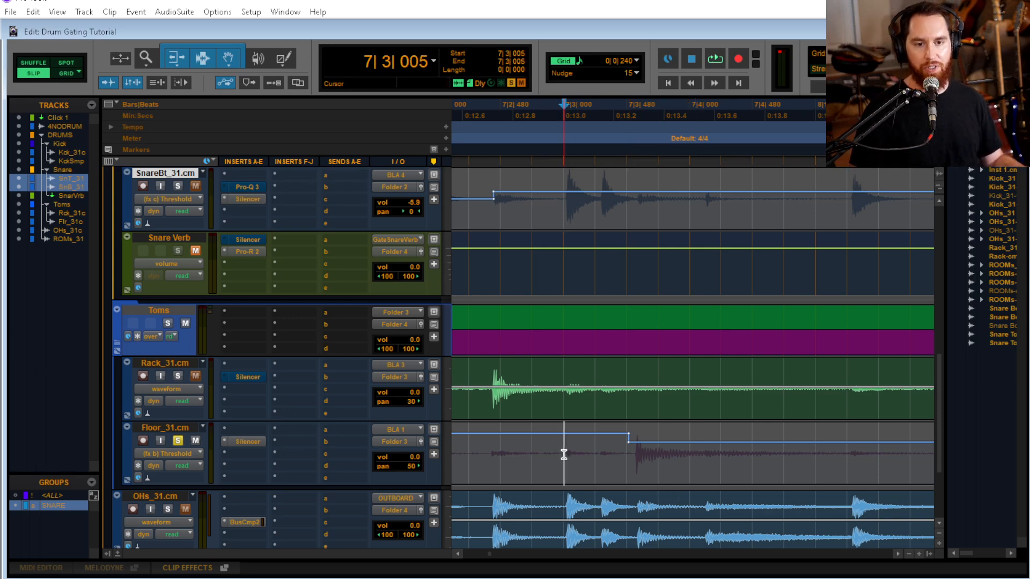
left_click(496, 456)
key("space")
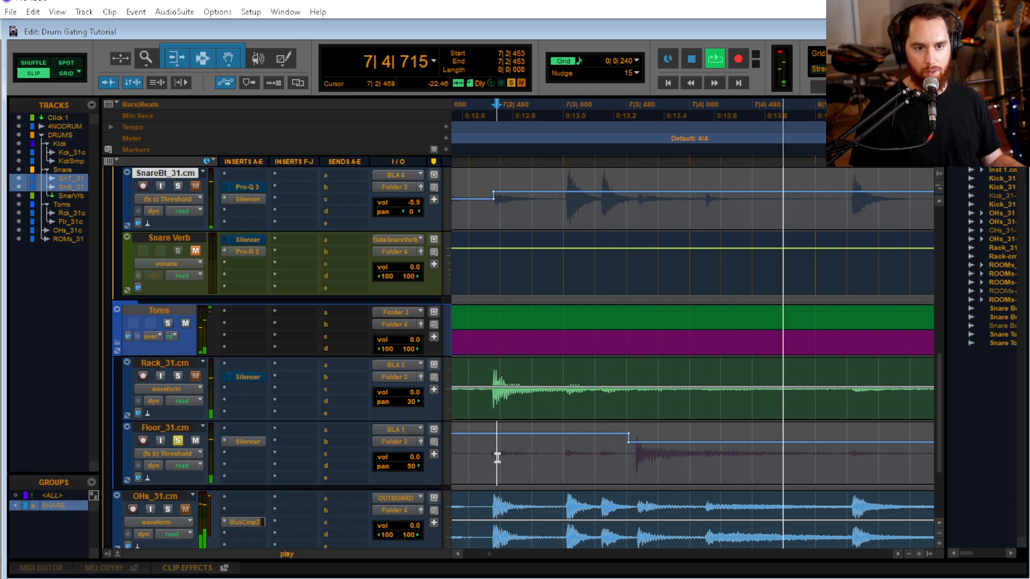
key("space")
Insert FabFilter Pro-Q 3 (mono) ahead of Silencer on the floor tom and start playback to feed its analyzer
mouse_move(300, 471)
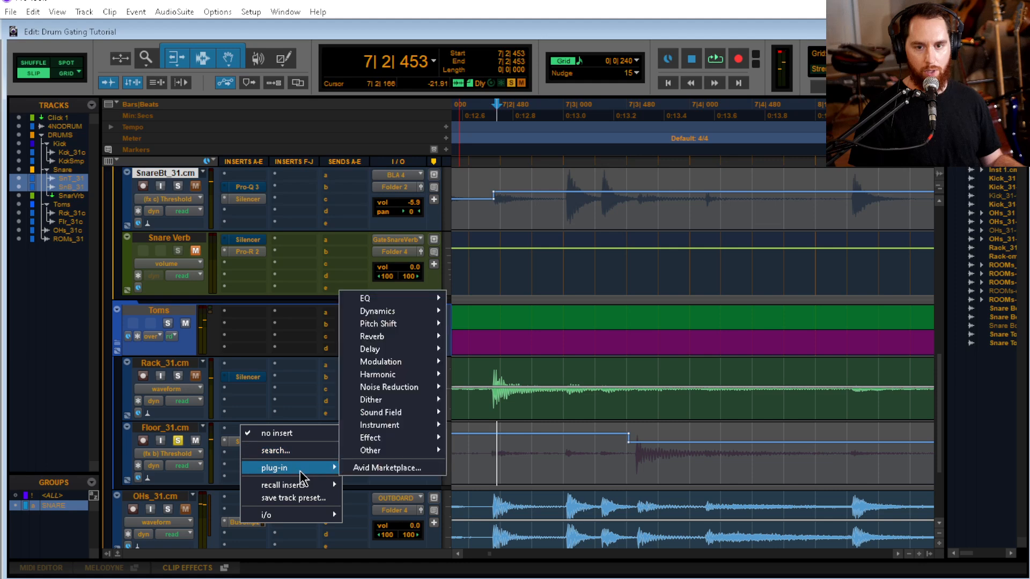
mouse_move(387, 299)
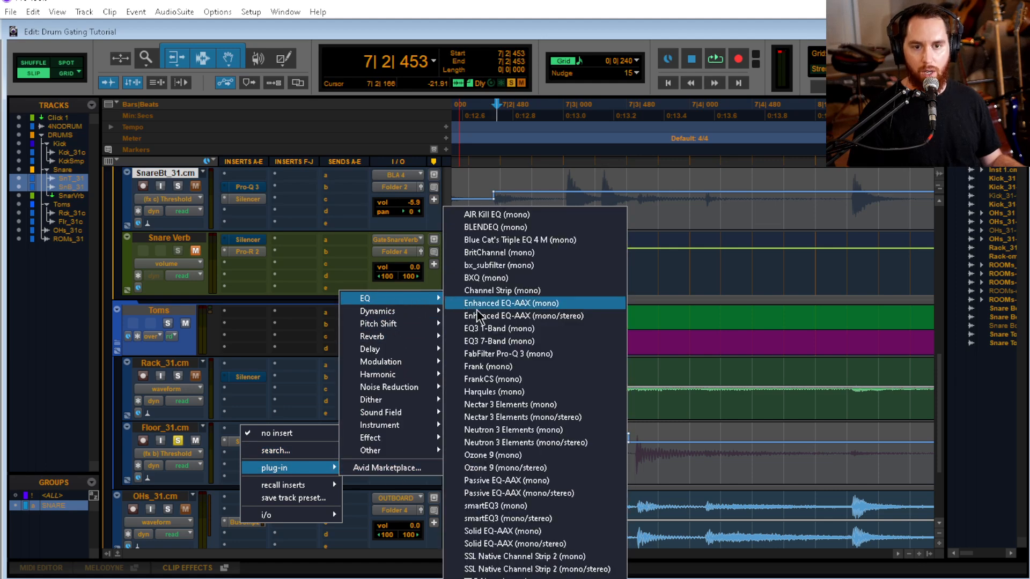
left_click(526, 354)
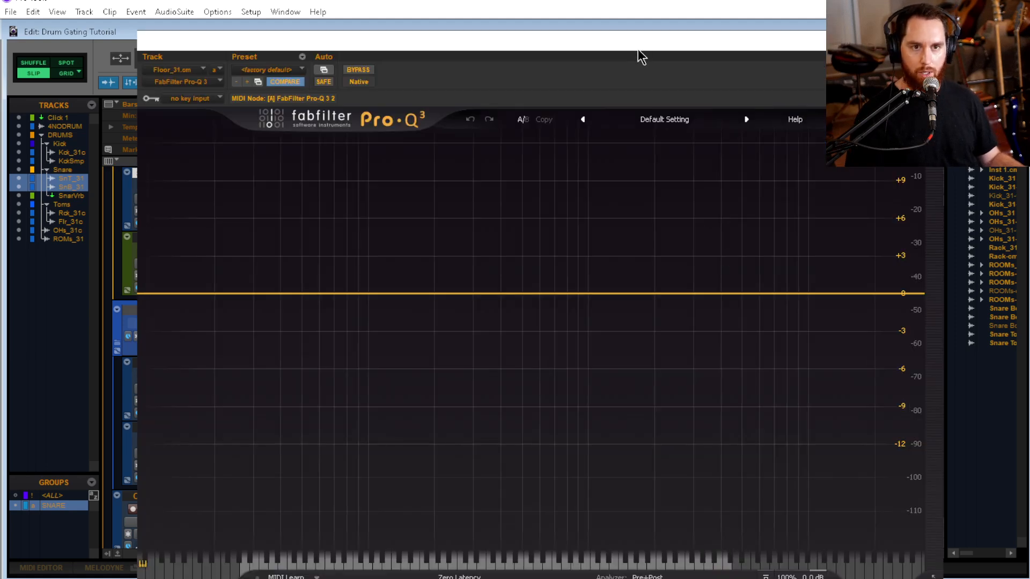
left_click_drag(637, 49, 598, 28)
key("space")
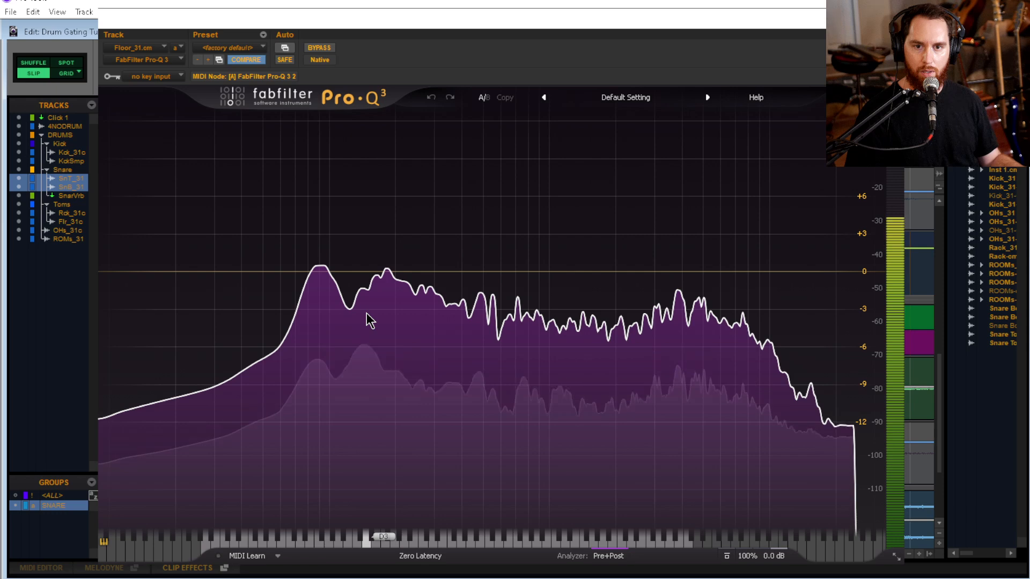
Try a low cut on the floor tom at about 140 Hz, 70 Hz and 86 Hz, delete the band and close the EQ
left_click_drag(107, 272, 365, 274)
key("space")
key("space")
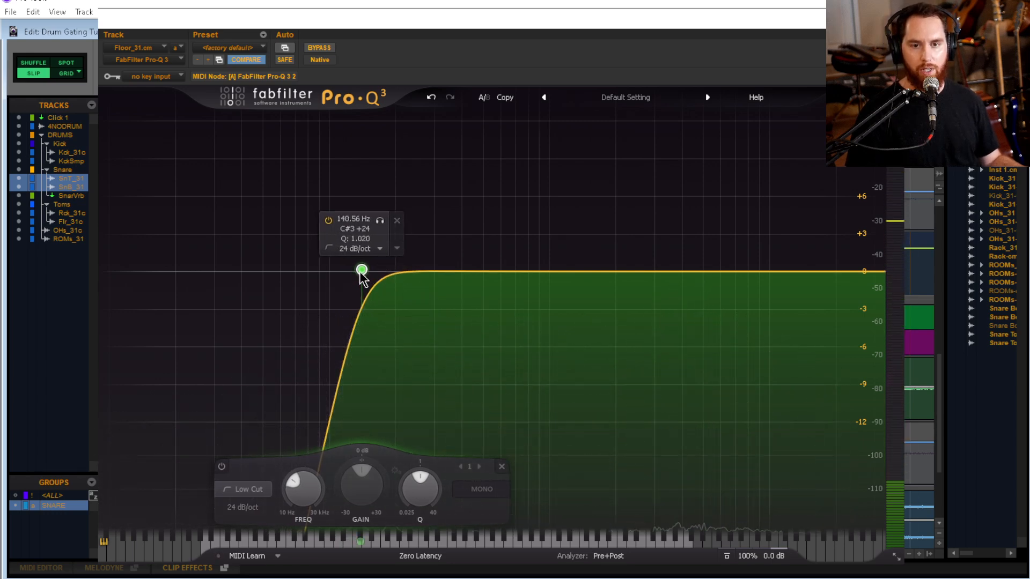
left_click_drag(362, 271, 295, 273)
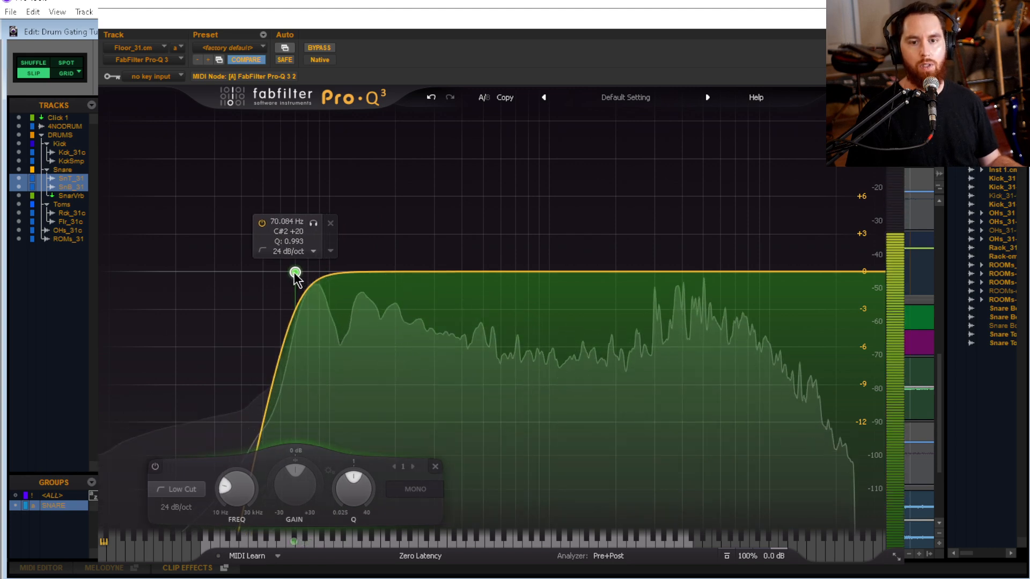
left_click(295, 274, "alt+shift")
left_click_drag(294, 275, 315, 277)
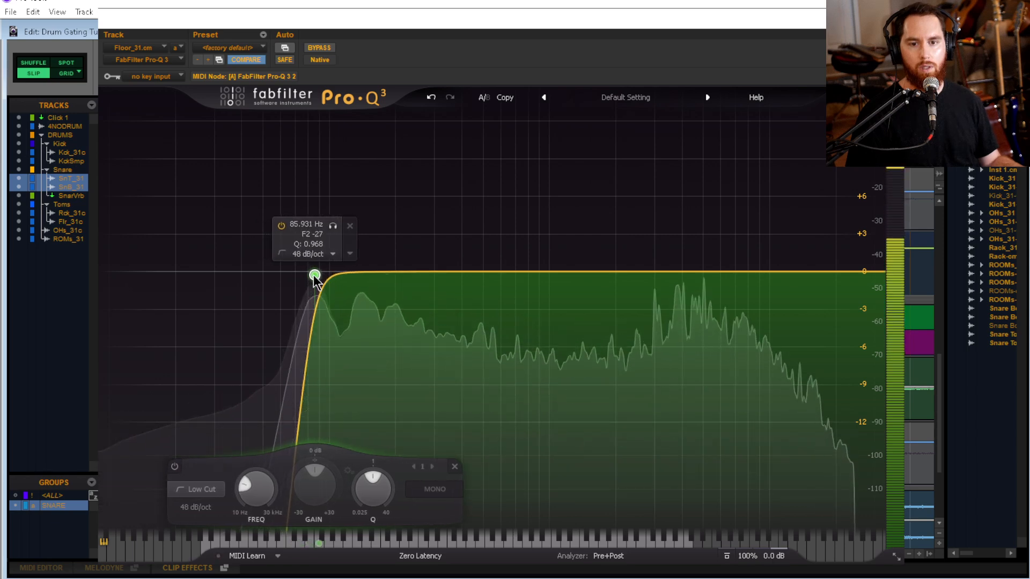
left_click(350, 226)
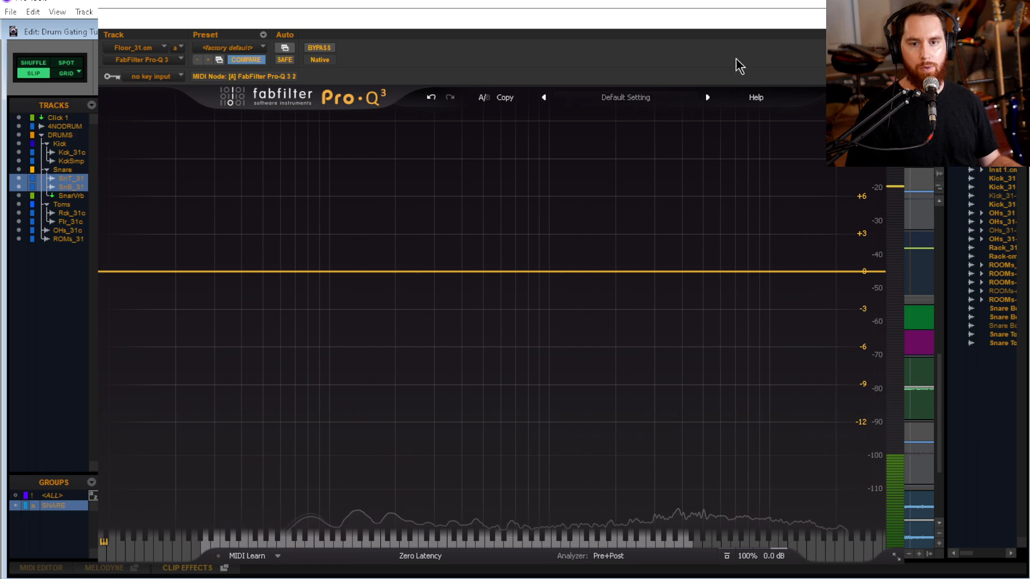
left_click(892, 18)
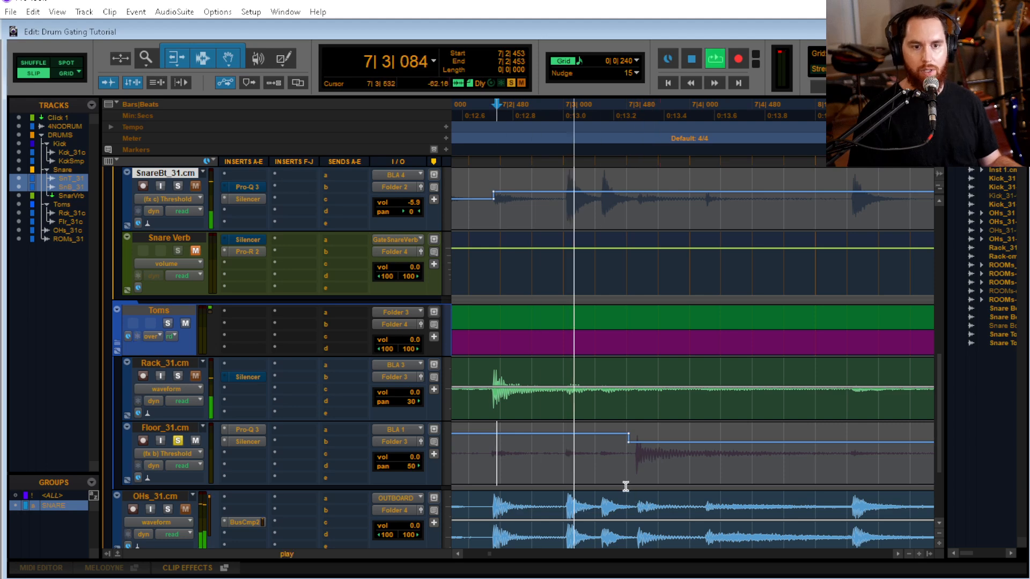
key("space")
Enlarge the waveforms and raise the floor tom's Silencer threshold from 7|4|123 to 8|1|277, after its hit in bar 7
key("ctrl+alt+bracketright")
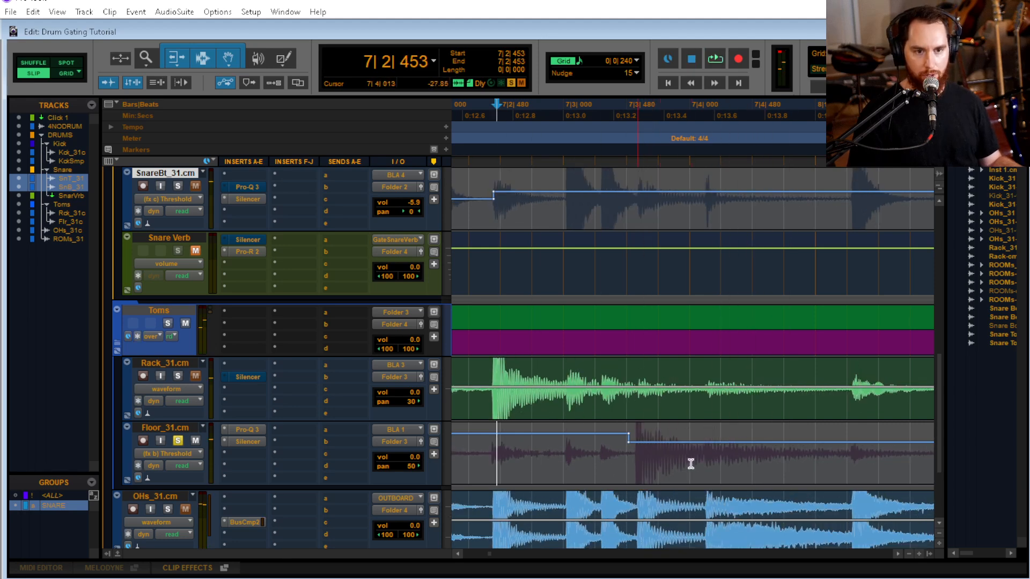
key("Tab")
key("t")
key("t")
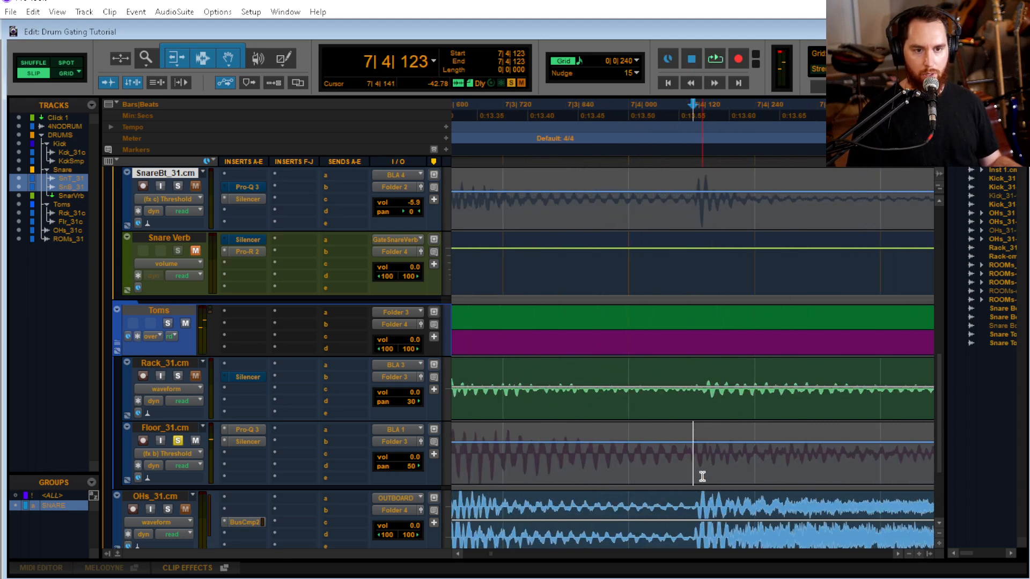
key("r")
key("r")
key("shift+Tab")
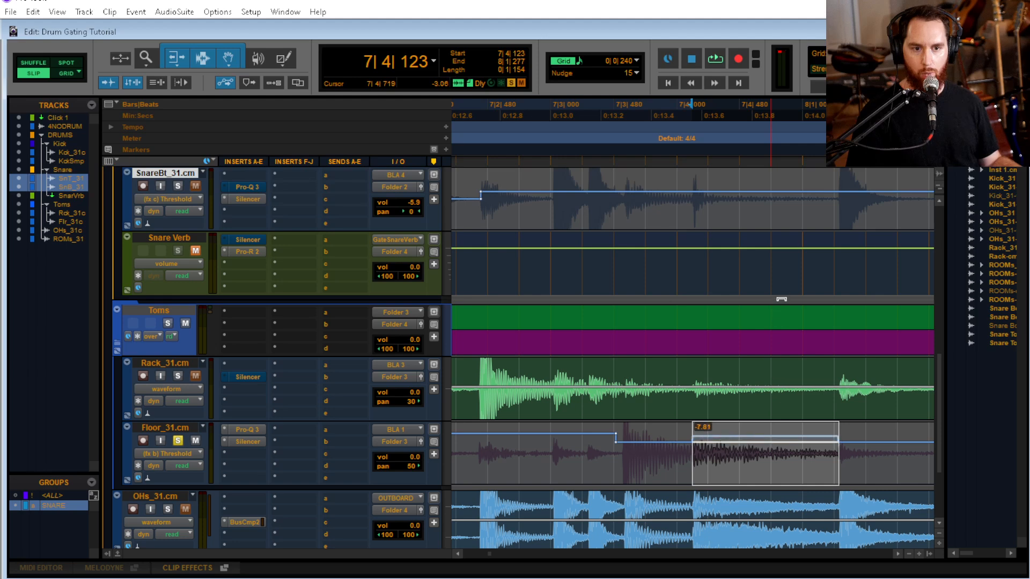
Audition the floor tom repeatedly from 7|3|026, comparing it with and without the raised threshold after the hit
left_click(554, 453)
key("space")
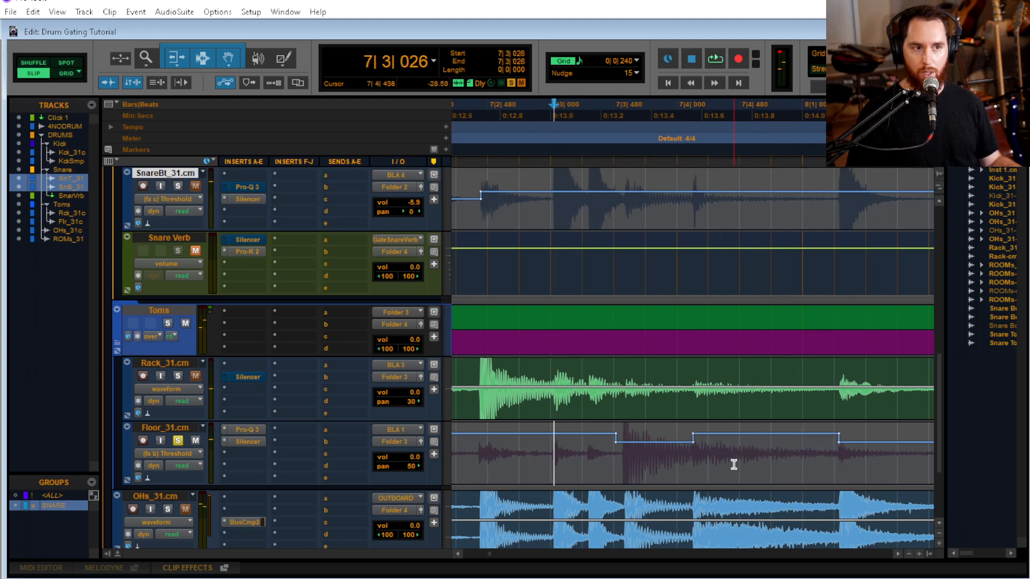
key("space")
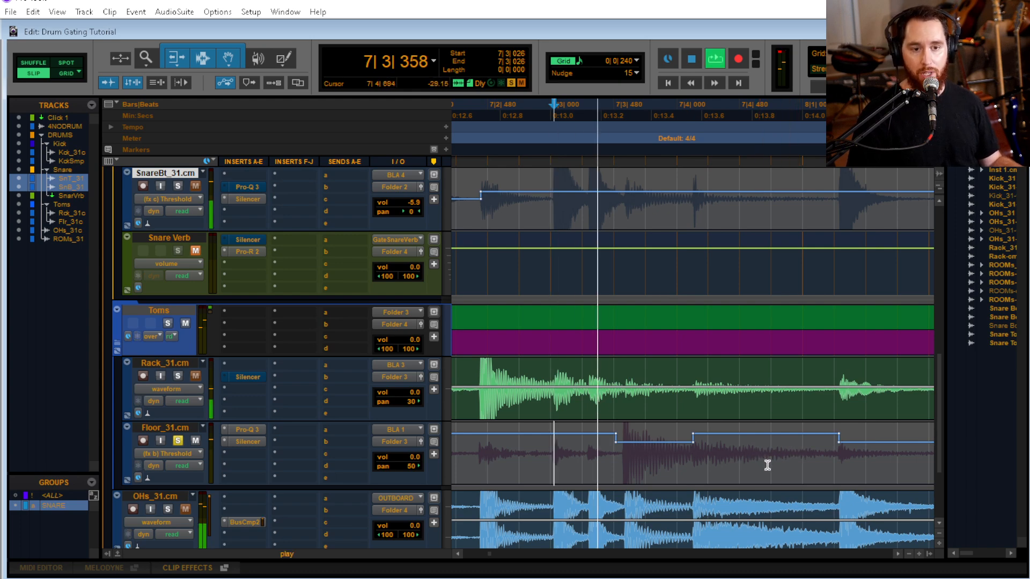
key("space")
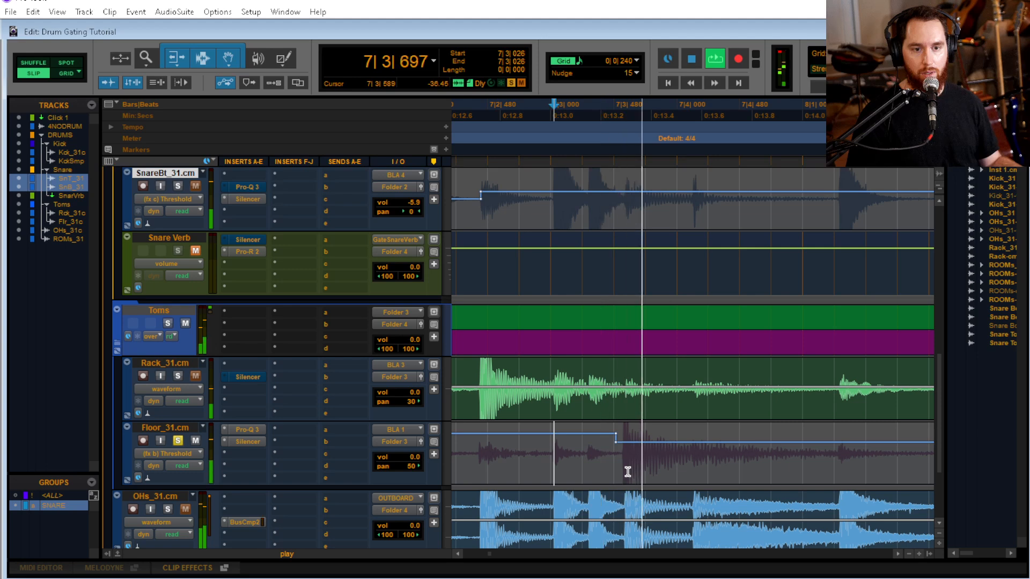
key("space")
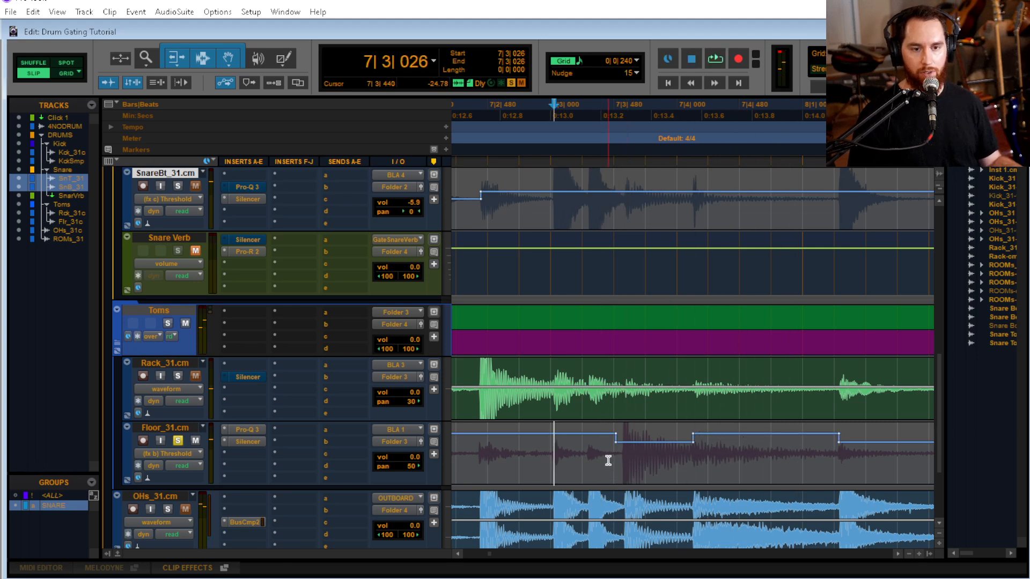
key("space")
key("space")
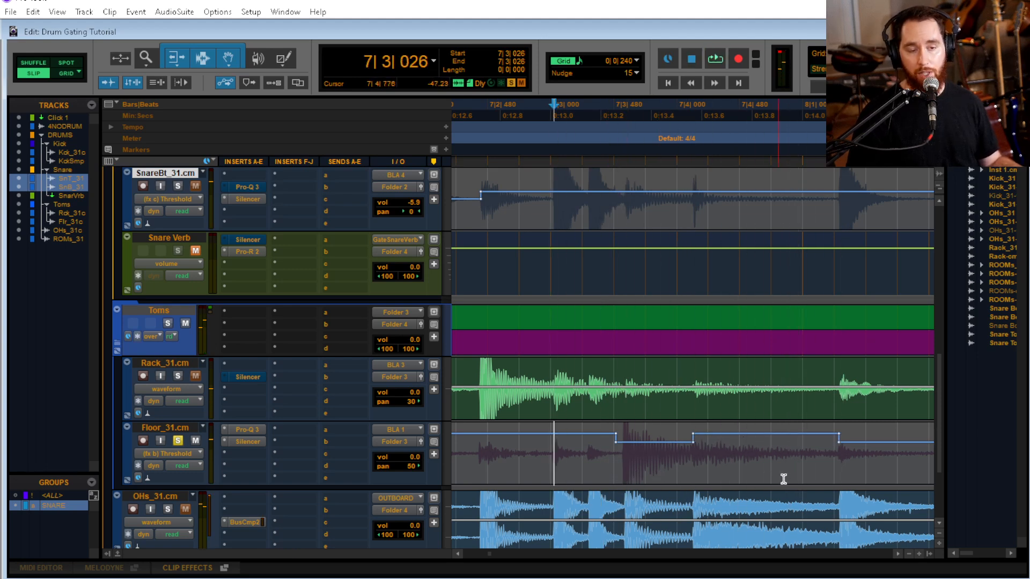
key("space")
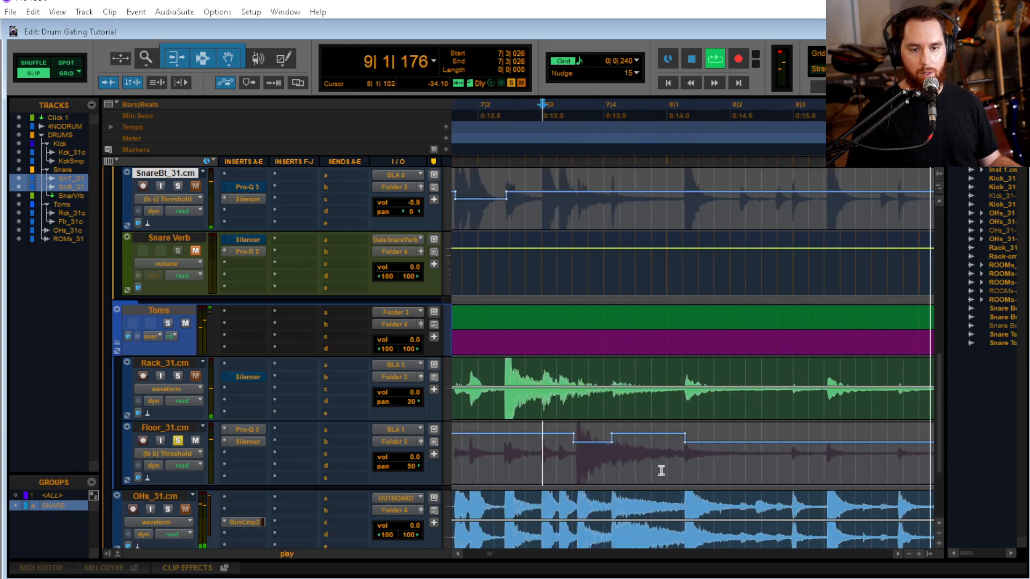
Check the floor tom's Silencer settings, close the plug-in, review the whole song's threshold automation and place the cursor at 8|1|113
left_click(246, 441)
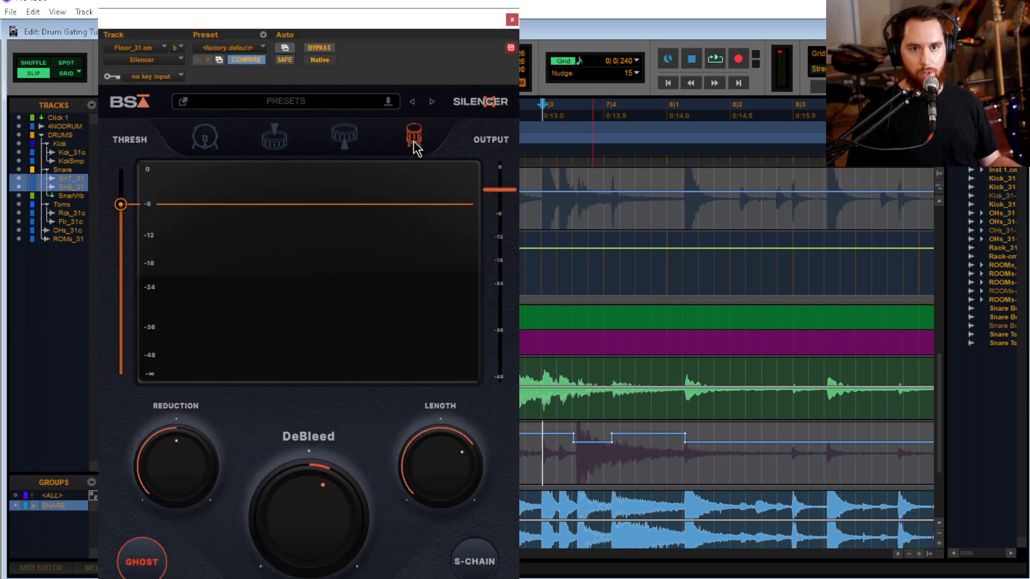
left_click(512, 20)
scroll(665, 445, "down", 5)
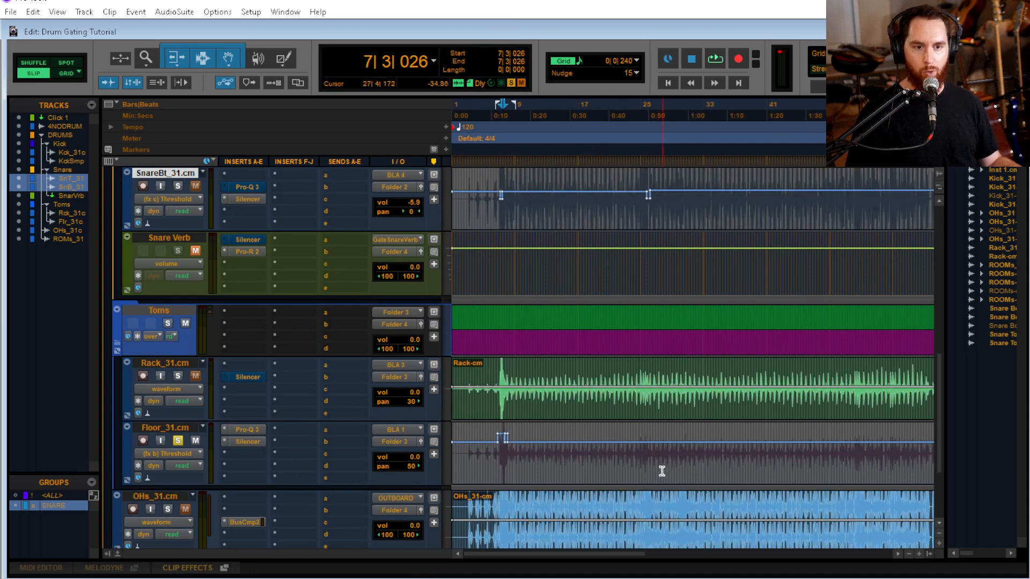
scroll(668, 464, "down", 1)
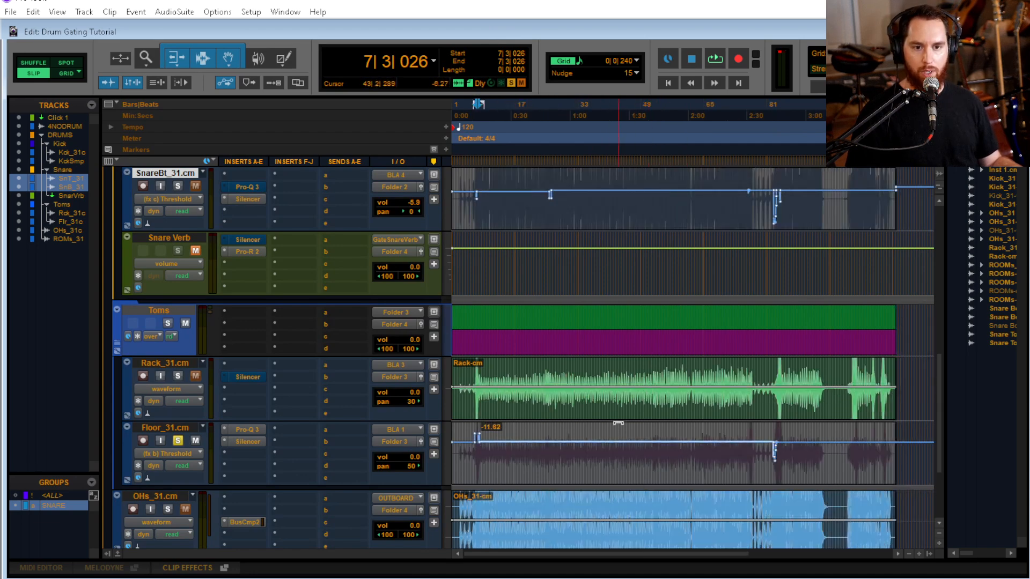
scroll(622, 407, "up", 4)
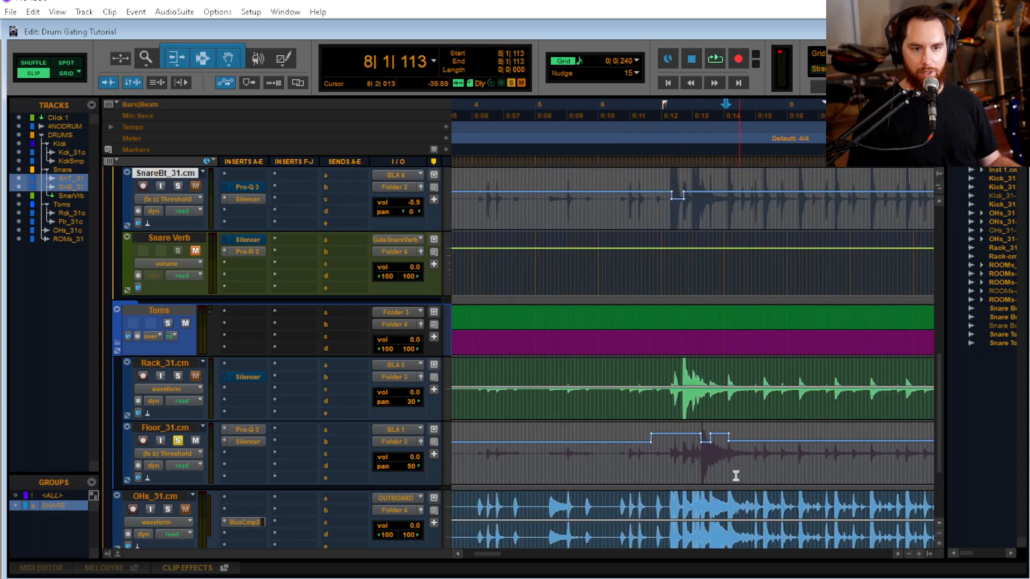
Play from 8|1|113, set the reduction in the floor tom's Silencer to -15 dB and close the plug-in
key("space")
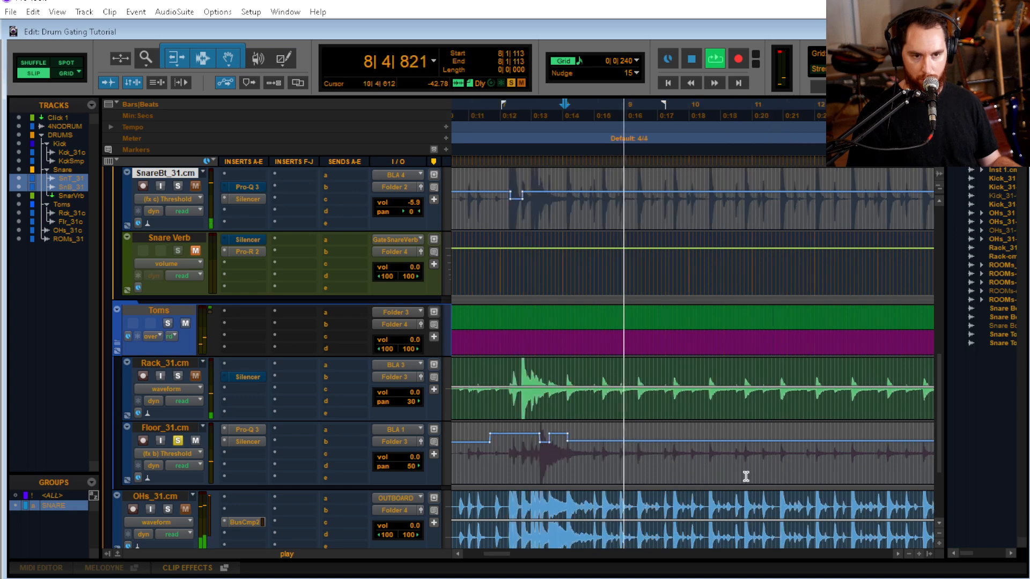
scroll(694, 447, "down", 4)
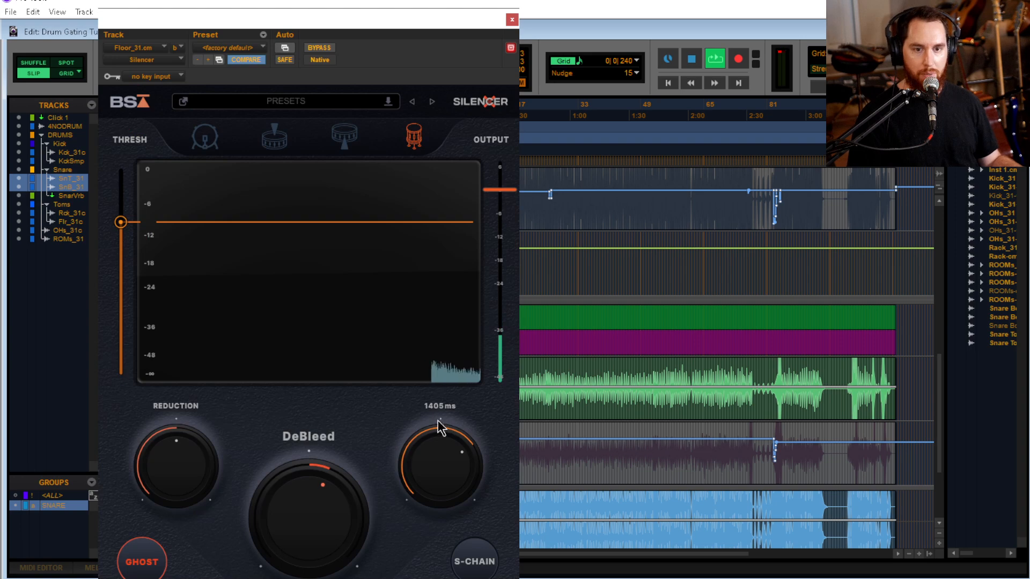
left_click_drag(178, 474, 180, 425)
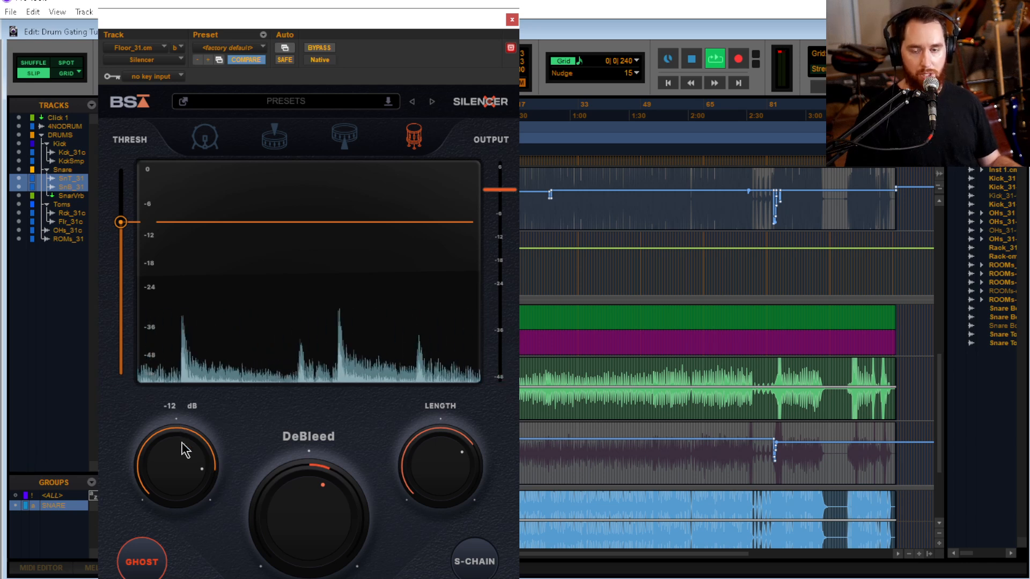
left_click_drag(183, 463, 180, 469)
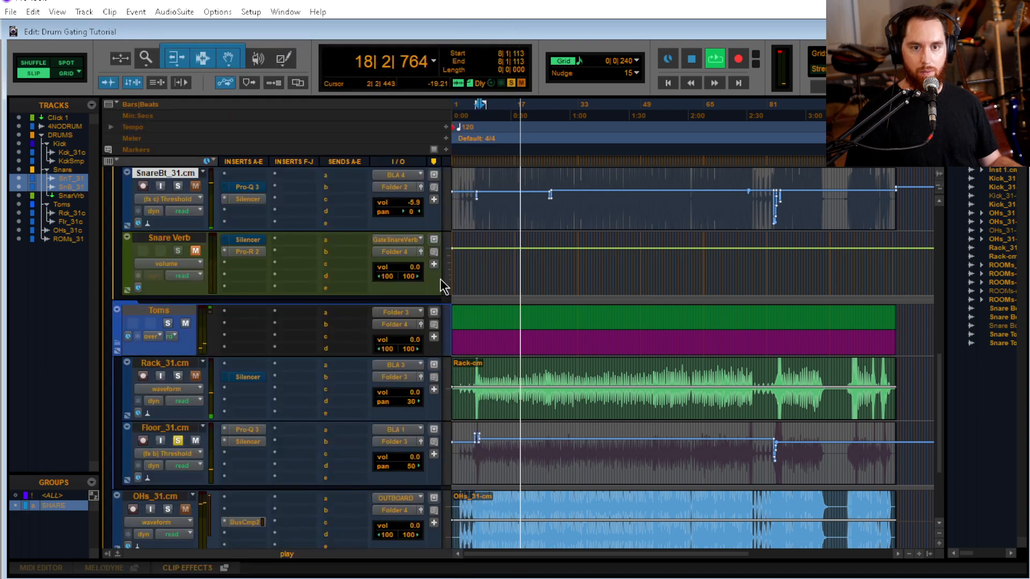
left_click(513, 20)
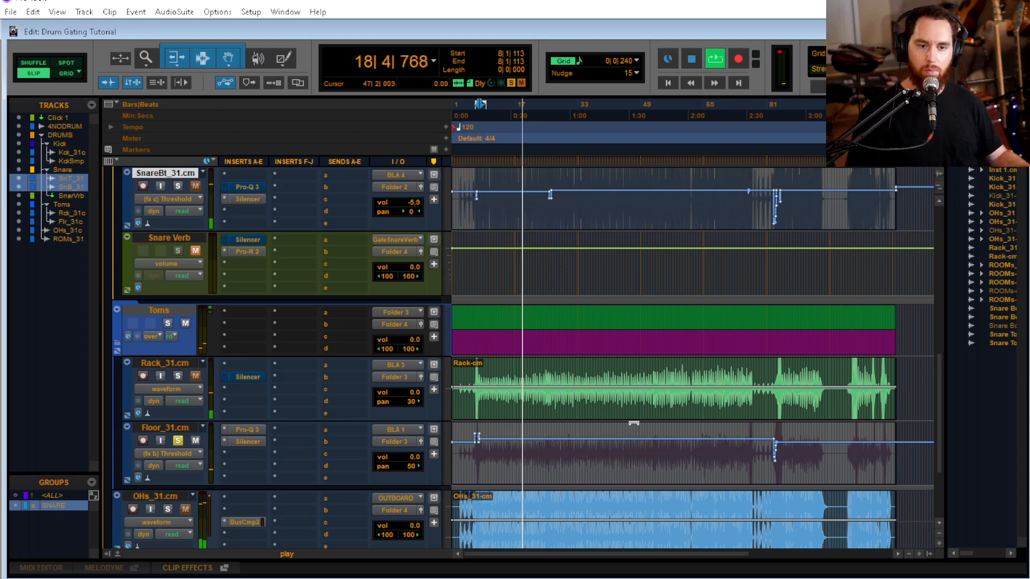
Audition the floor tom with its new reduction from 74|3|298
key("space")
left_click(742, 448)
key("t")
key("t")
key("t")
key("space")
key("t")
key("t")
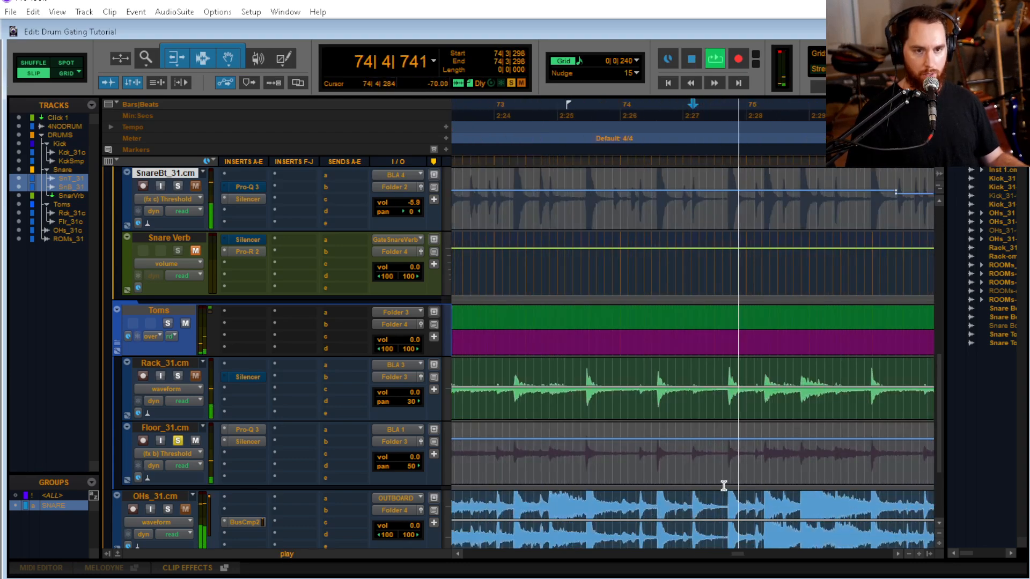
key("space")
key("r")
key("r")
key("r")
key("r")
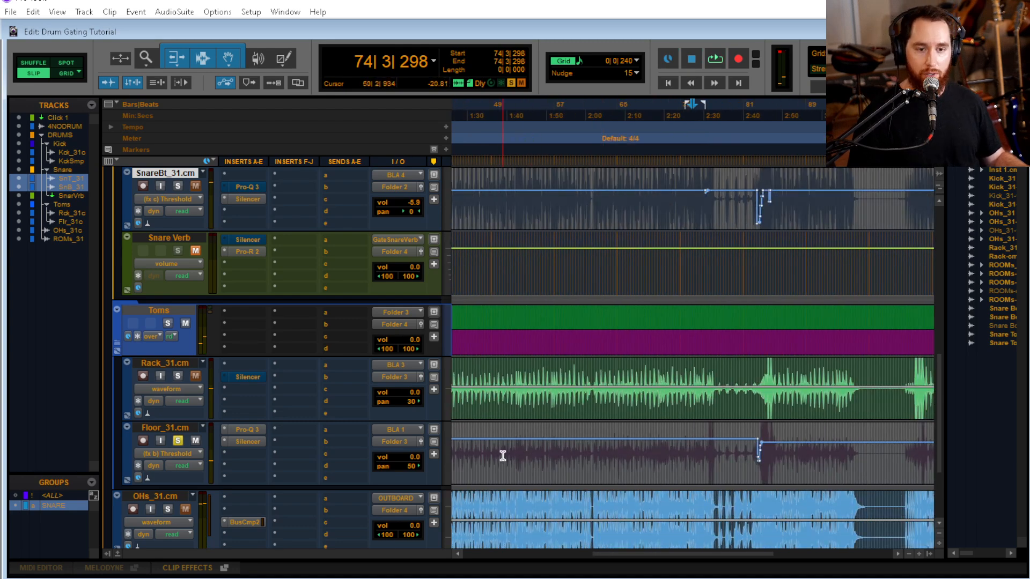
Look along the floor tom's threshold automation after bar 8 and audition the track from 29|4|765
scroll(637, 466, "left", 10)
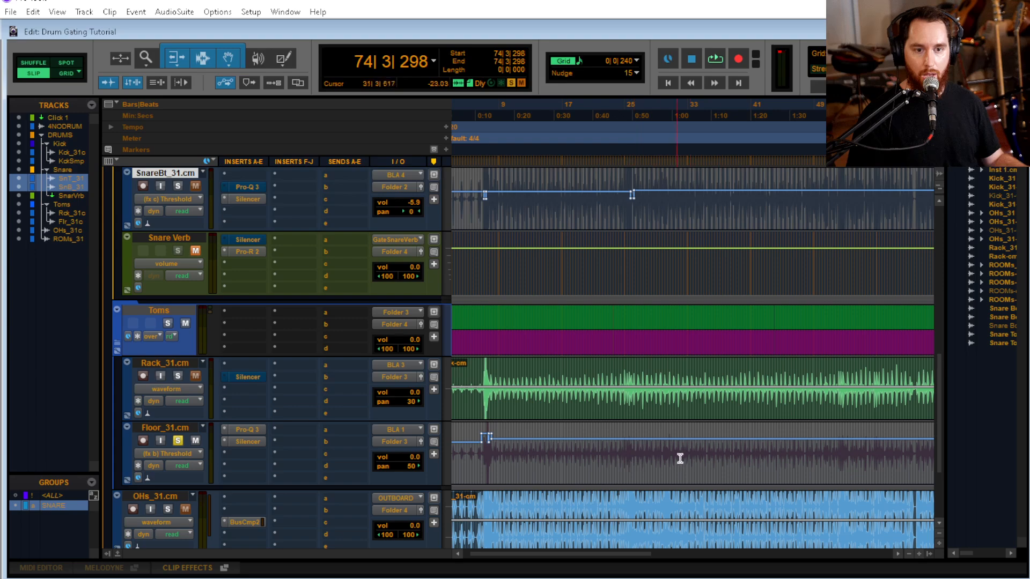
scroll(761, 459, "right", 4)
scroll(537, 456, "left", 5)
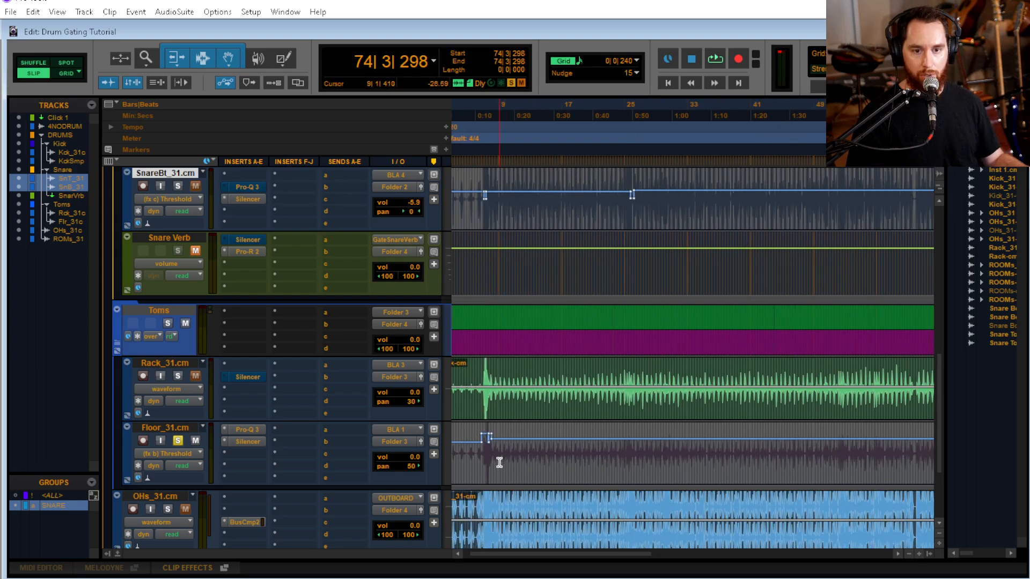
left_click_drag(499, 462, 753, 469)
left_click(602, 468)
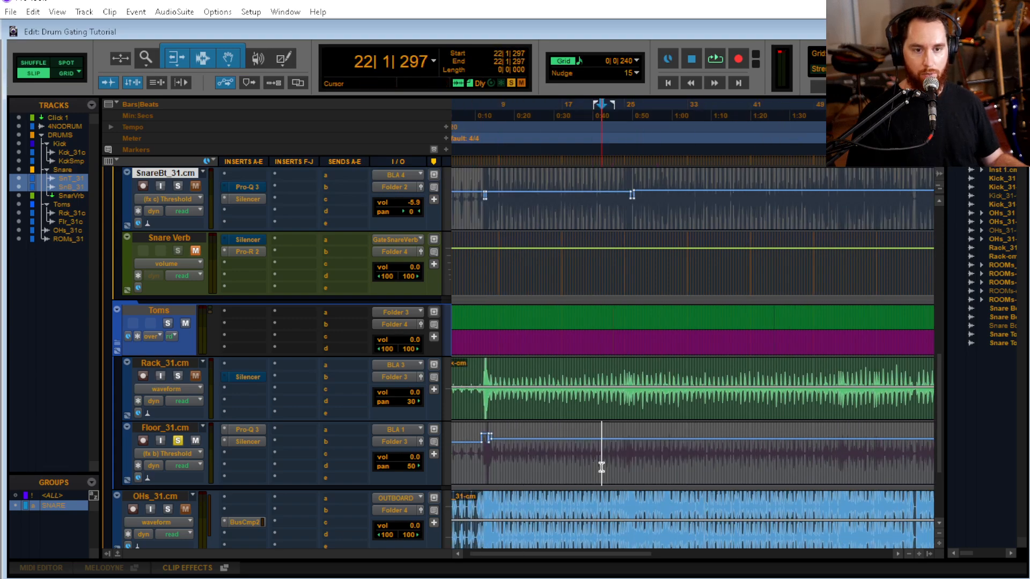
left_click(661, 464)
scroll(704, 470, "up", 2)
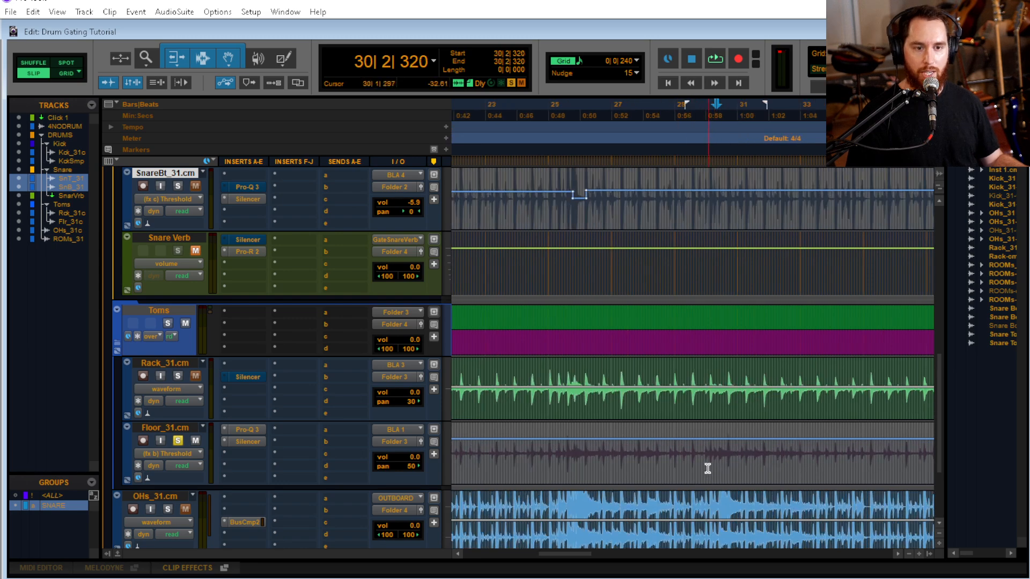
key("space")
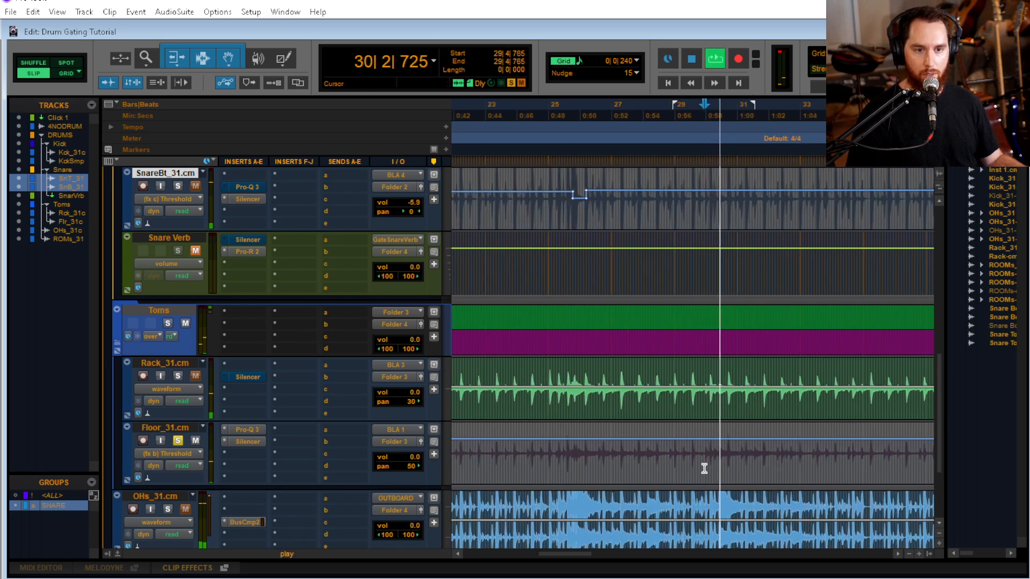
Audition the floor tom from 75|2|289 through its hit near bar 77 and review all drum tracks across the whole song
scroll(644, 475, "down", 2)
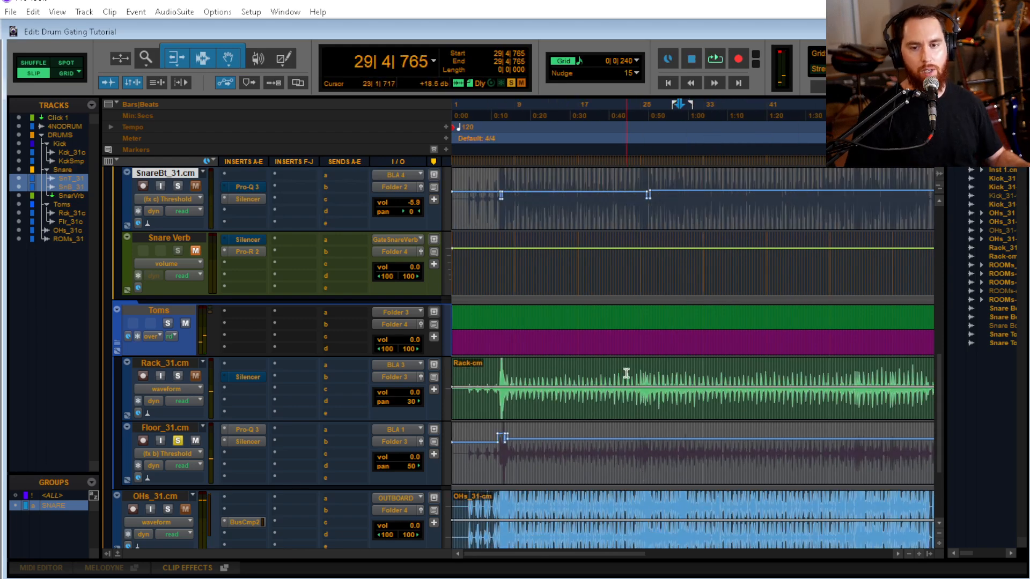
scroll(676, 455, "right", 5)
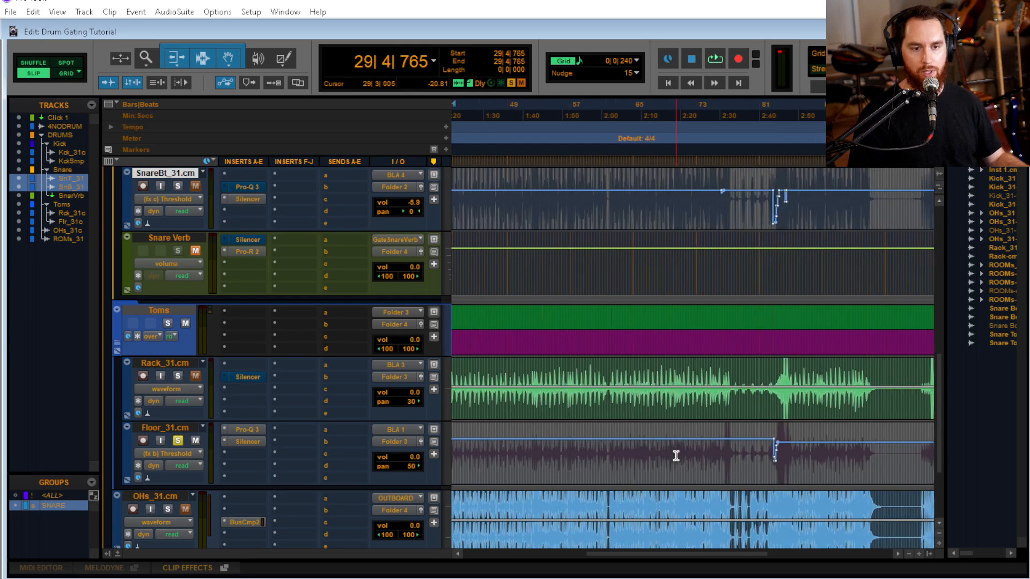
left_click(714, 452)
key("space")
key("t")
key("t")
key("t")
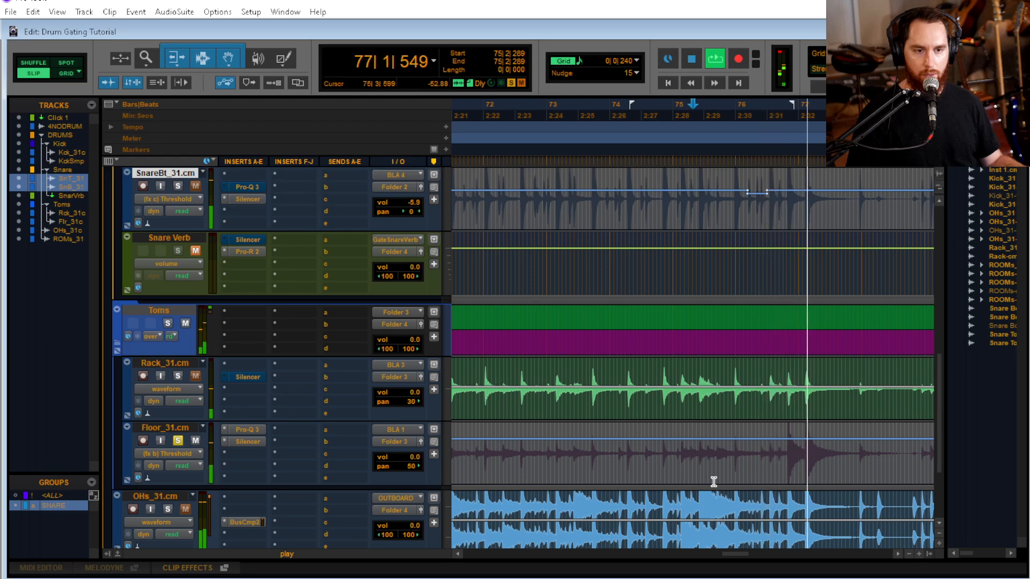
key("r")
key("space")
key("r")
key("r")
key("r")
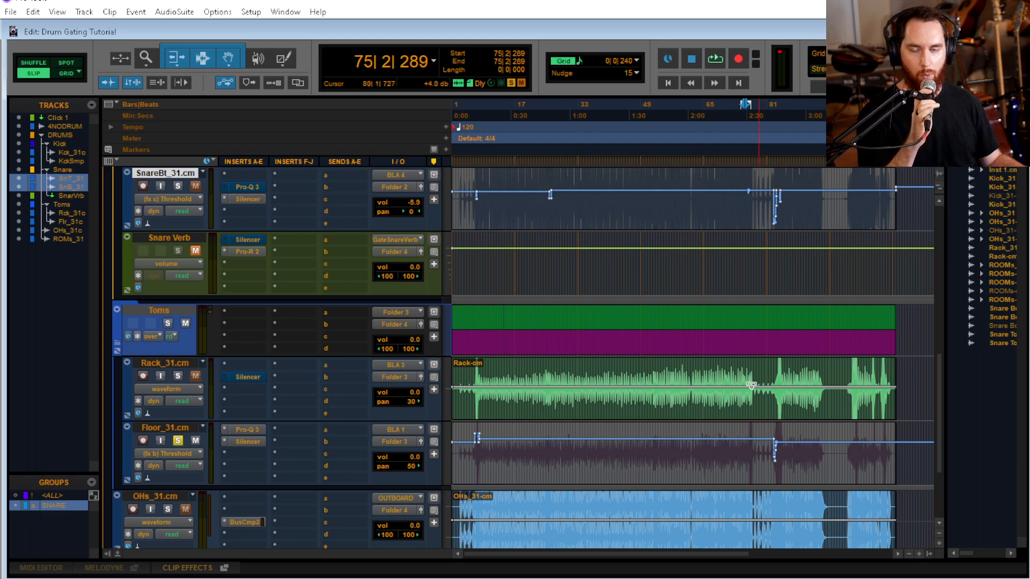
scroll(605, 407, "up", 4)
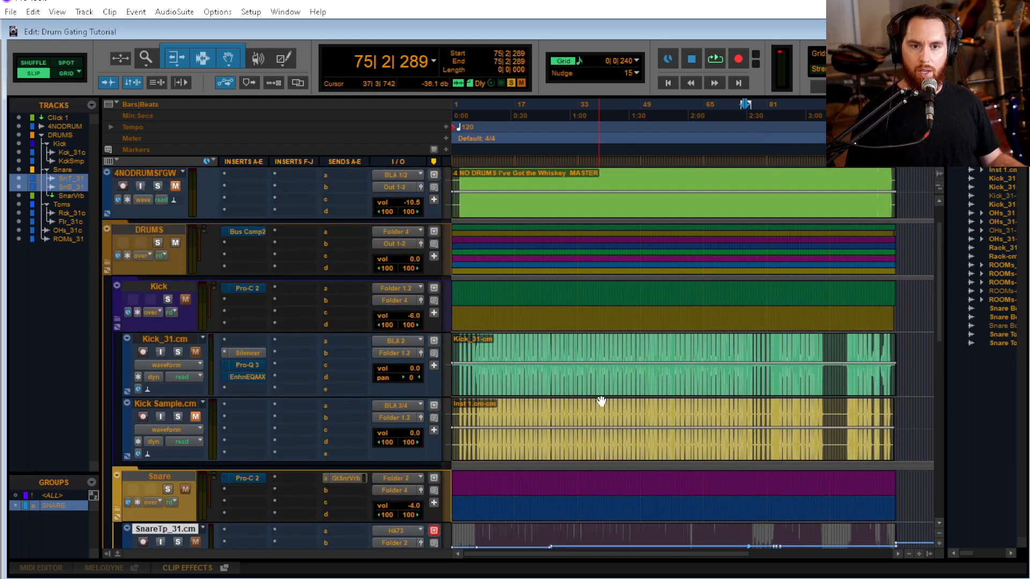
scroll(579, 375, "down", 5)
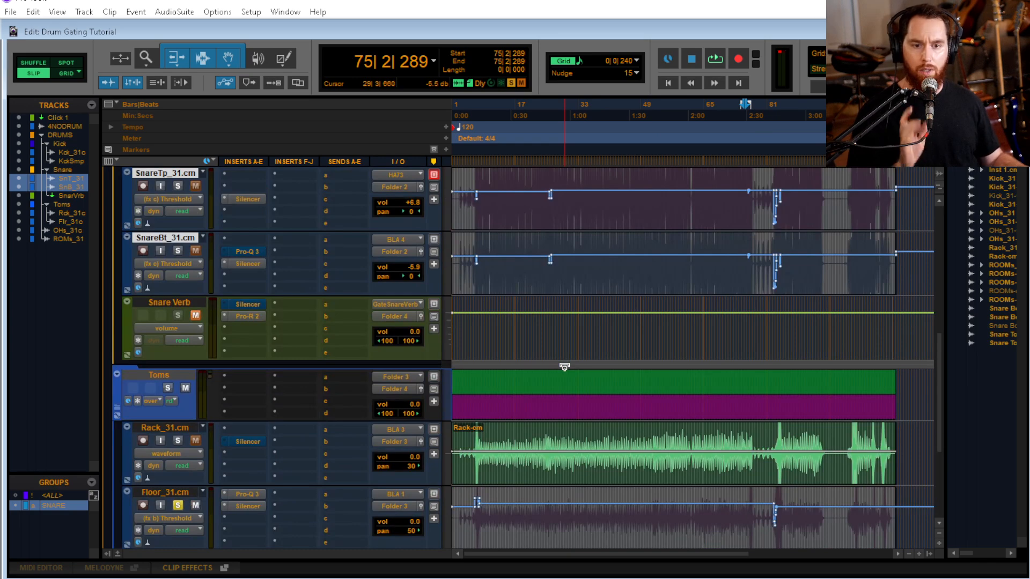